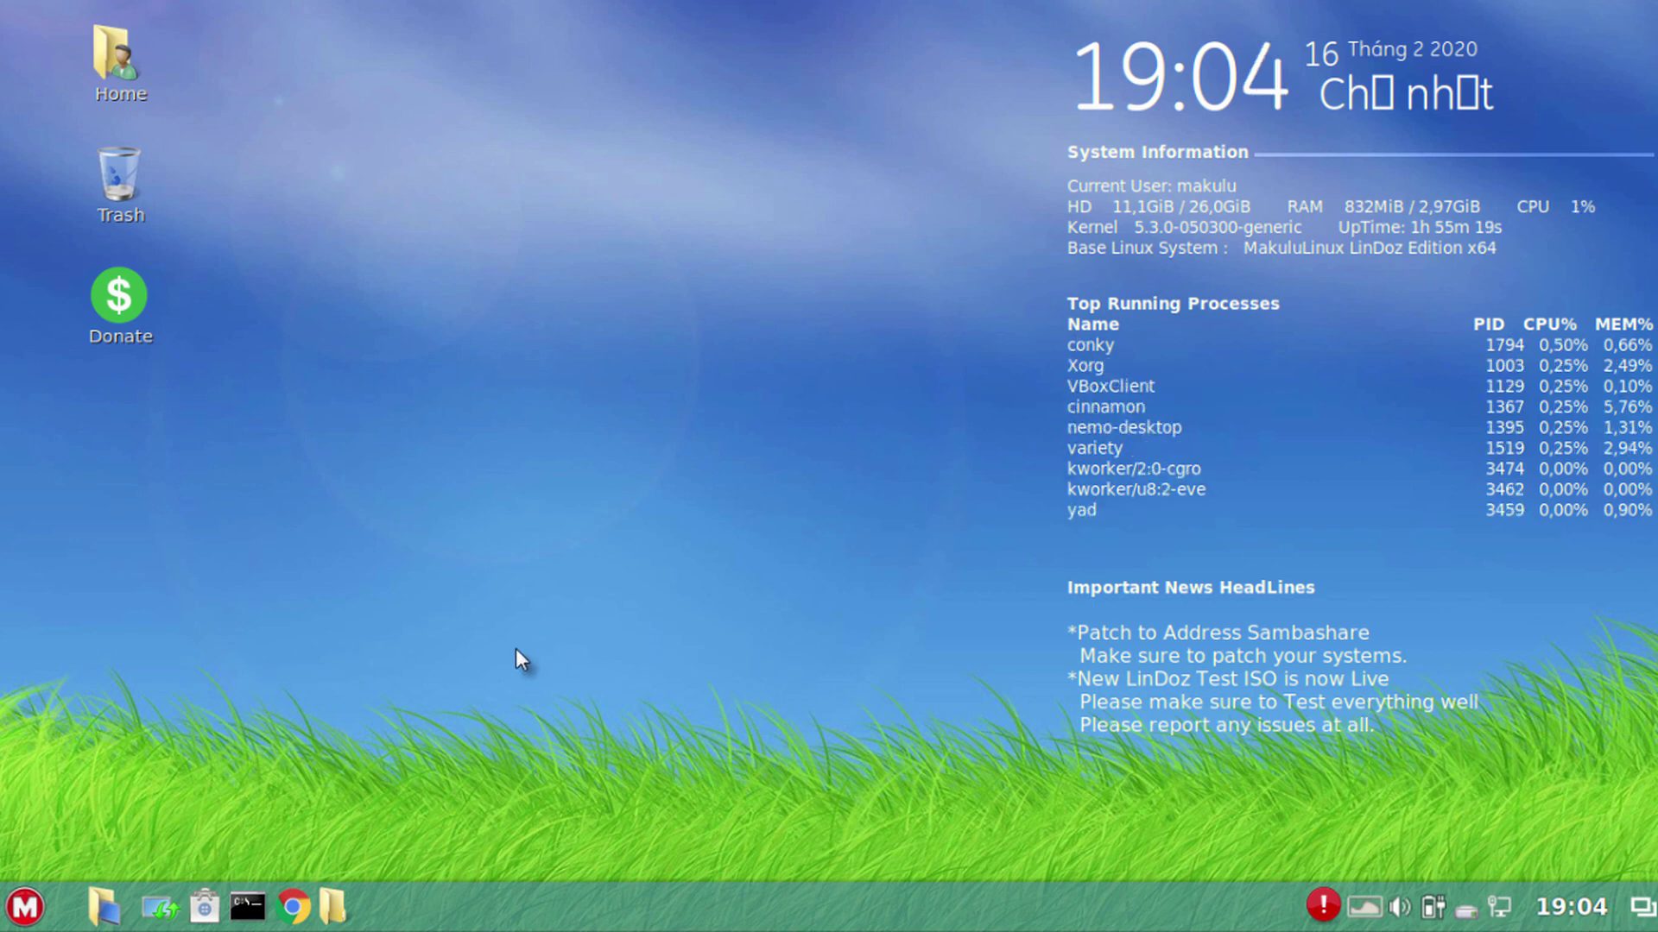
Open Software Sources, review the official repository mirrors, and close the window
left_click(25, 907)
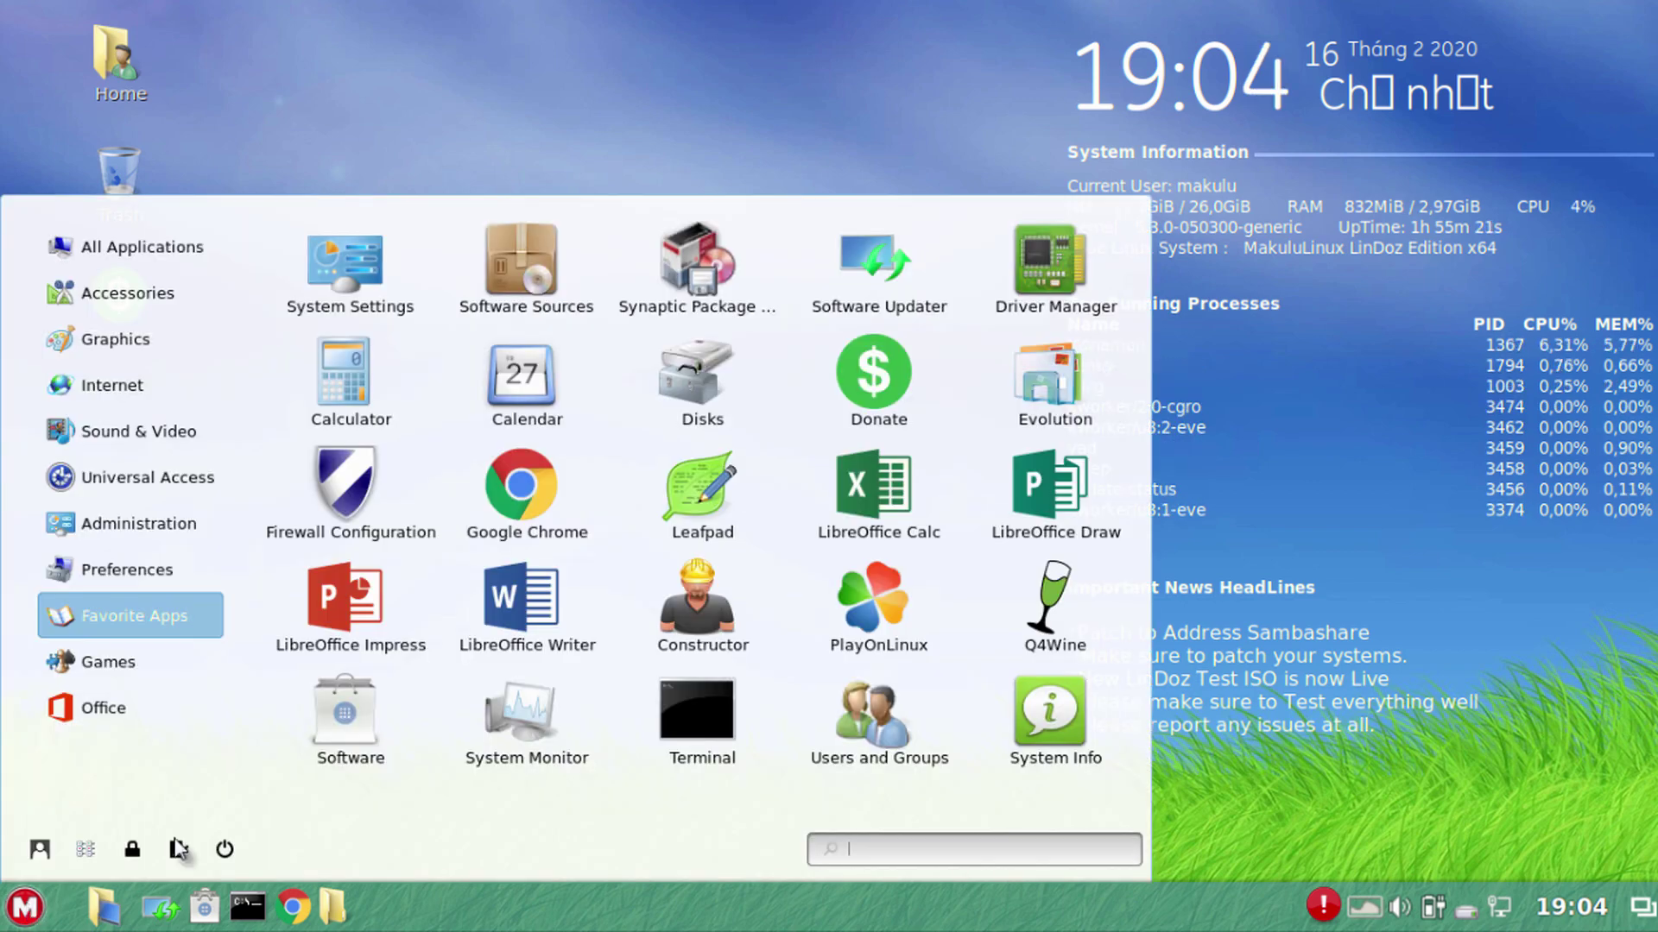
left_click(494, 250)
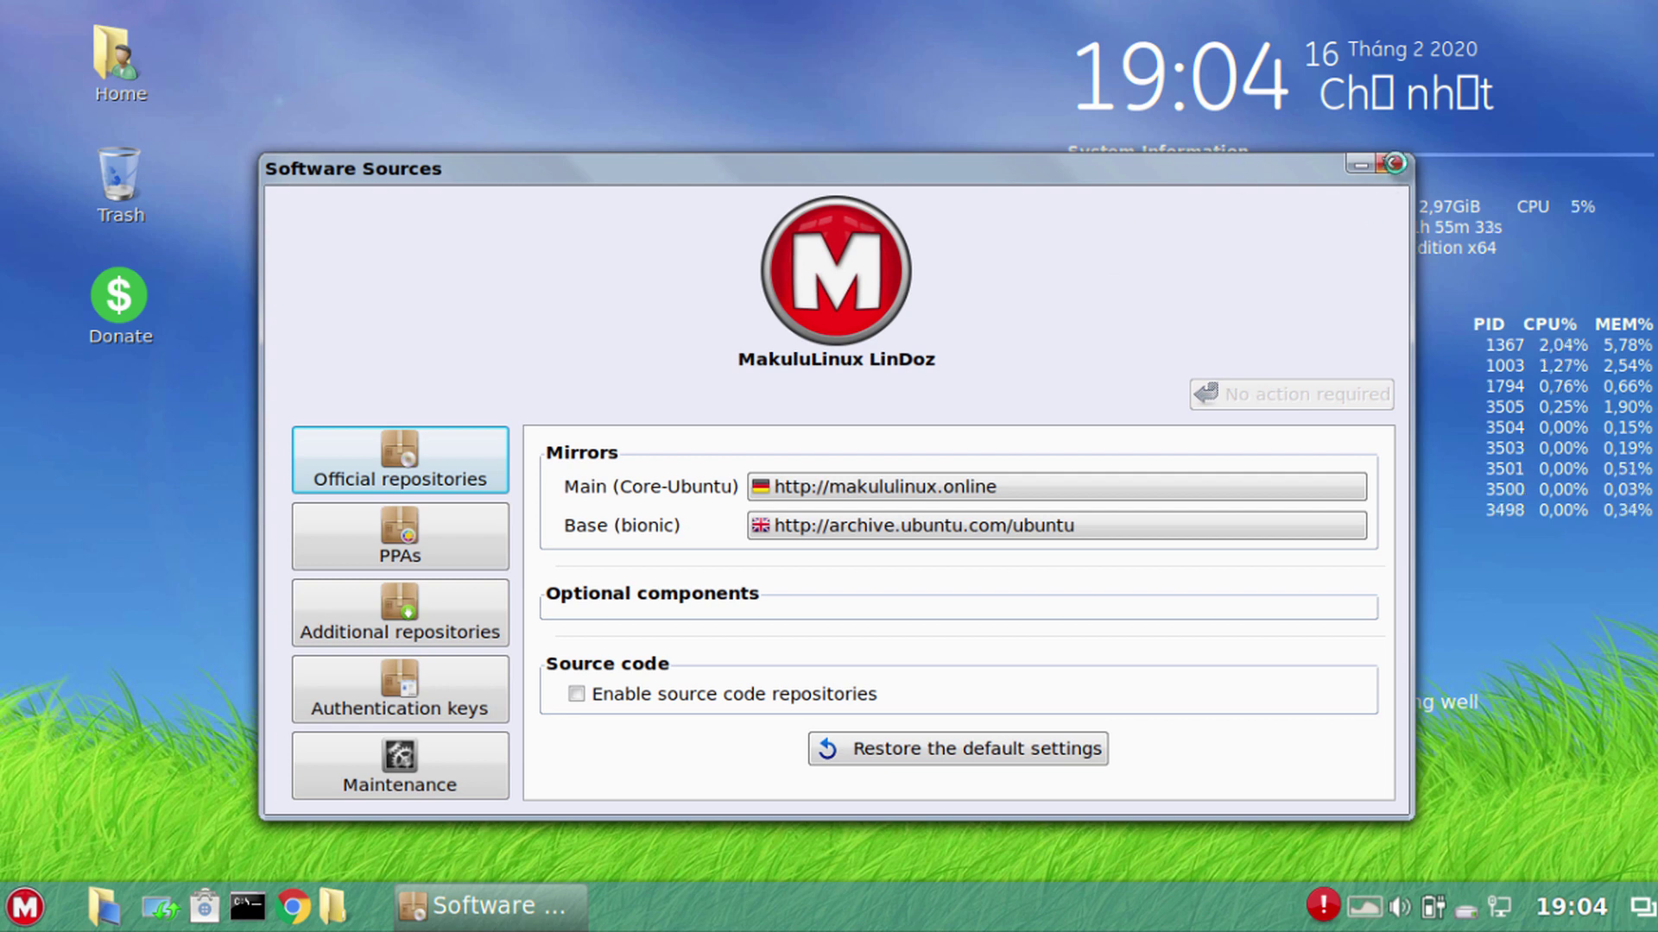
left_click(1388, 163)
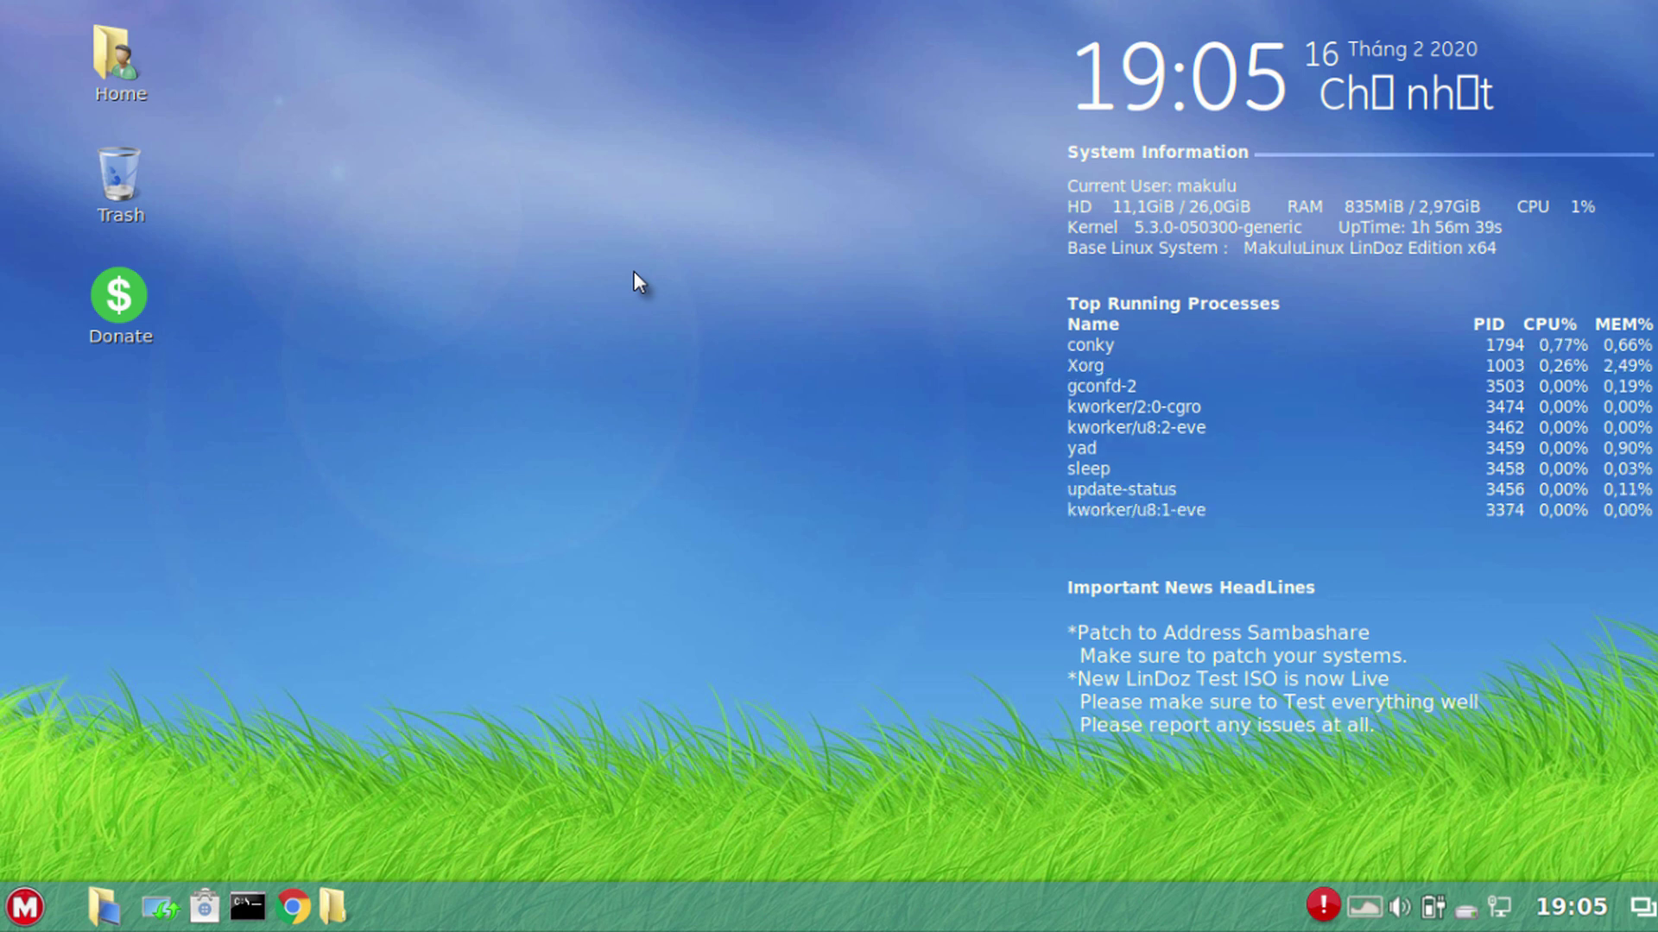
left_click(117, 62)
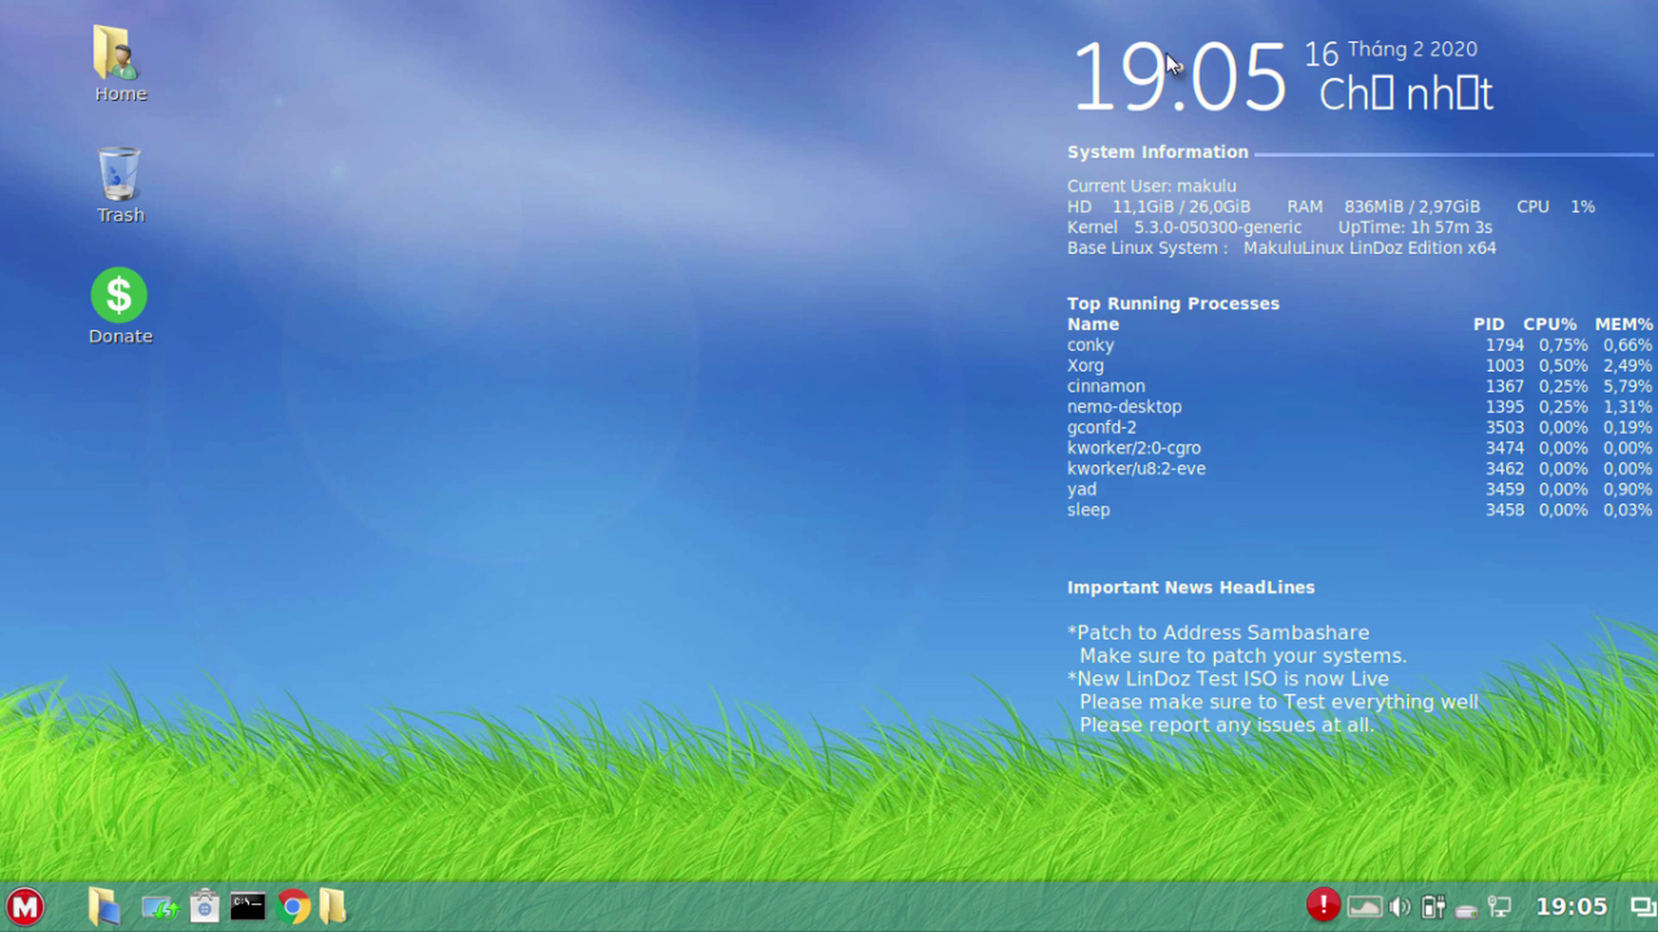
Review the General and Effects settings in Variety Preferences, and close the dialog
left_click(1360, 913)
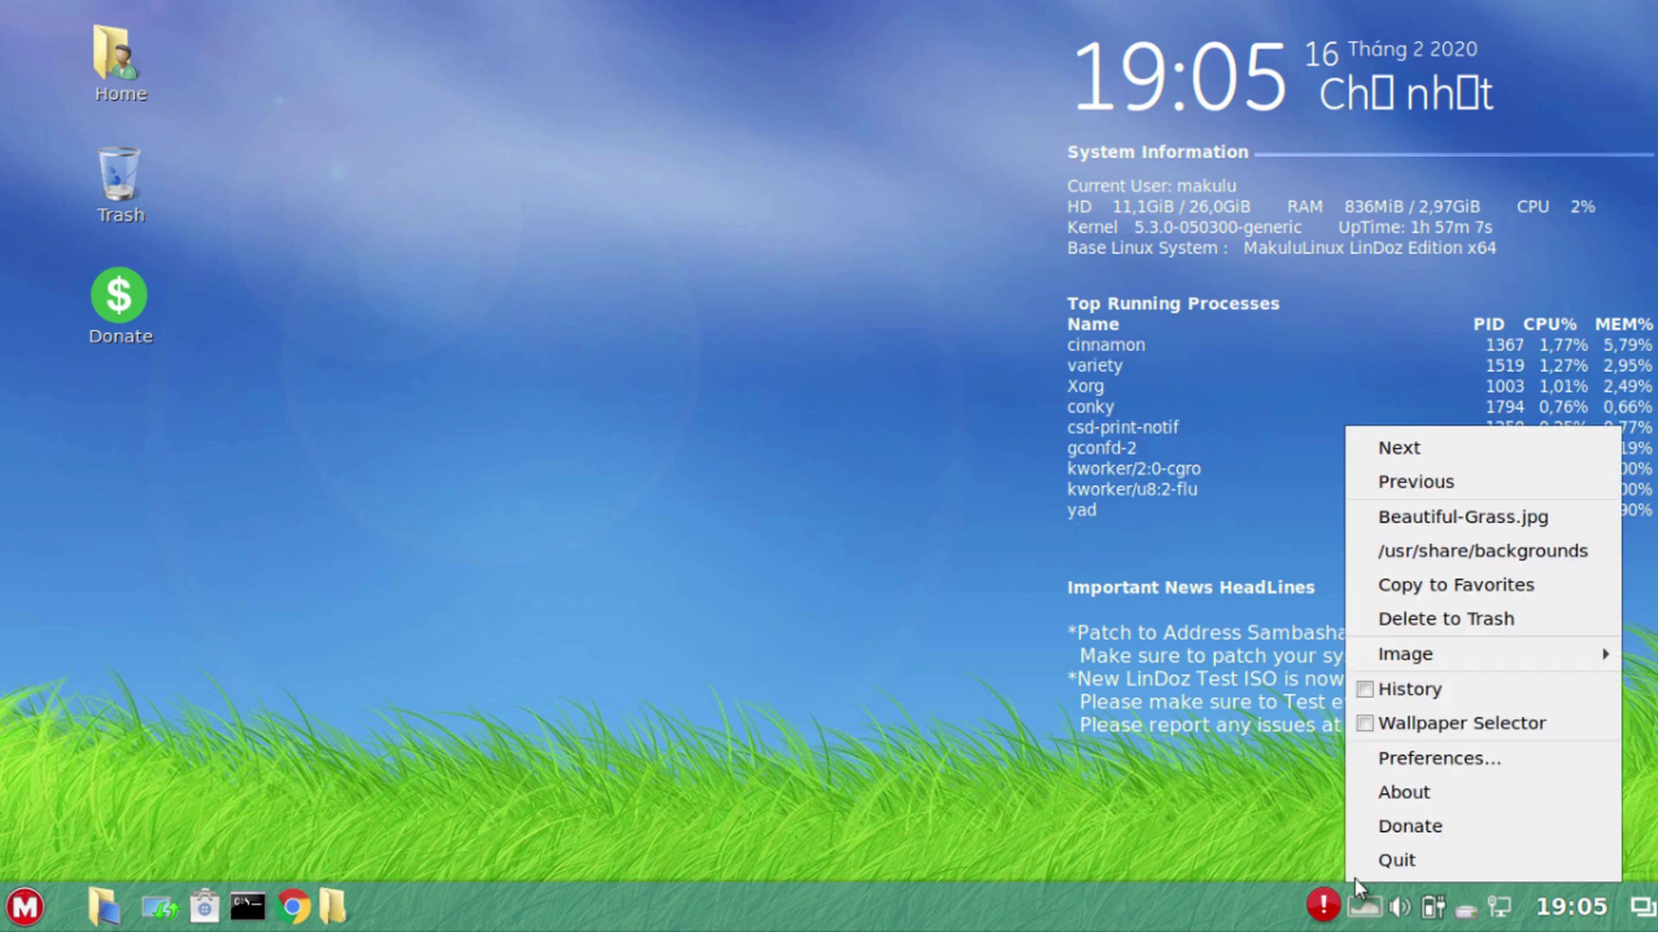
left_click(1386, 751)
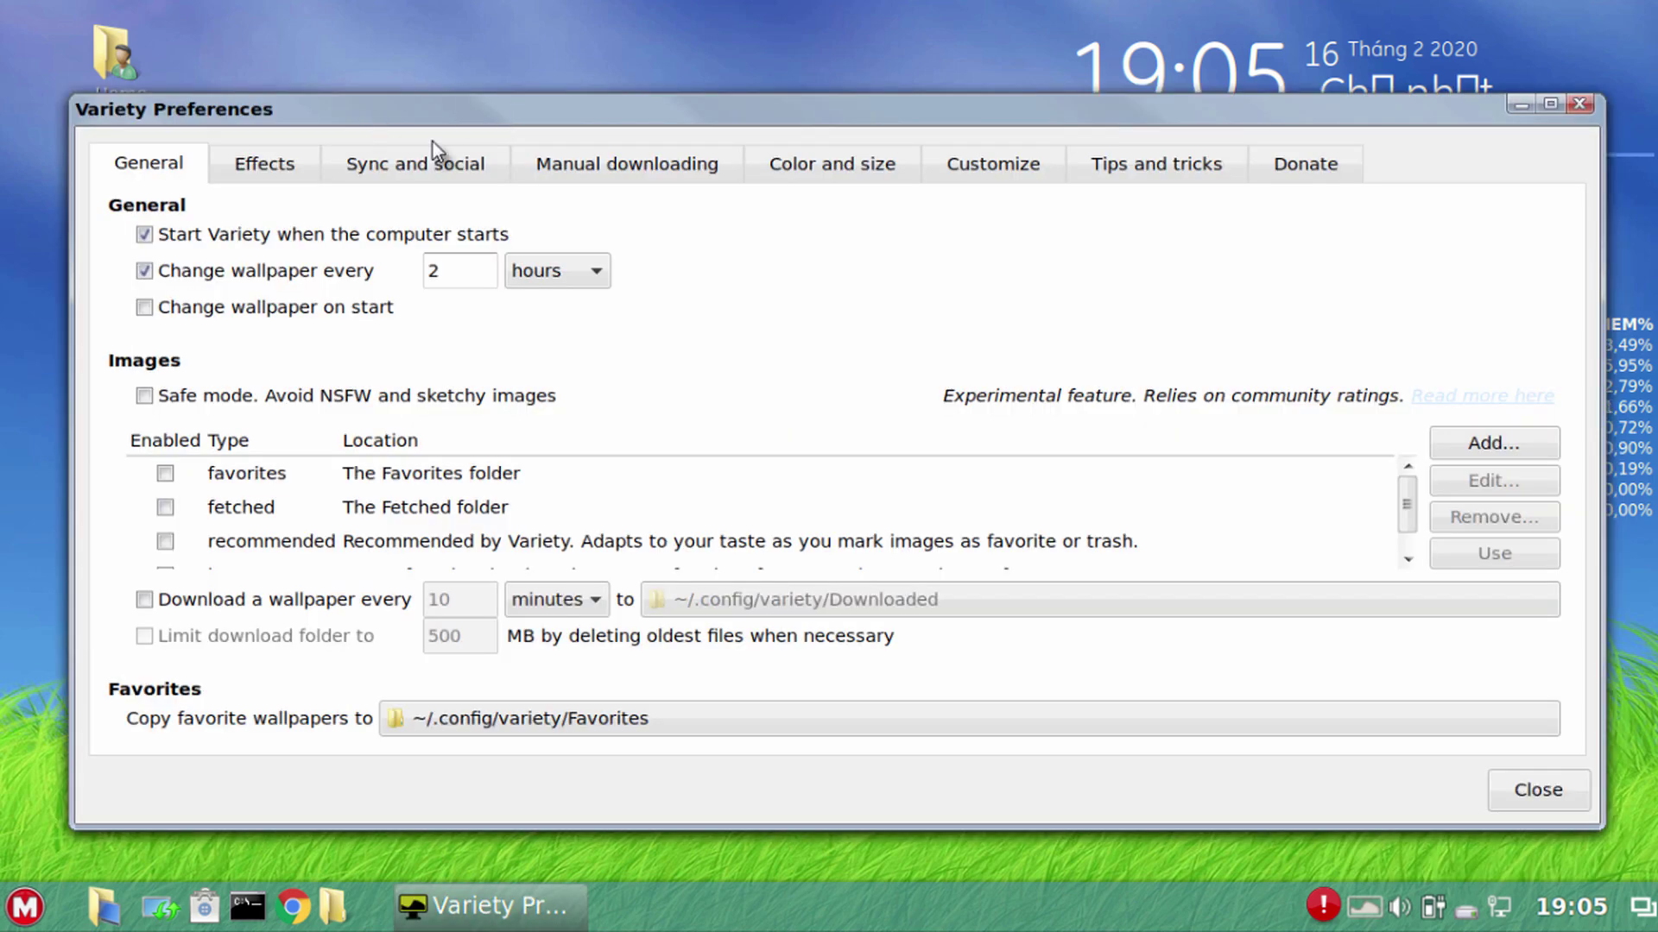
left_click(254, 162)
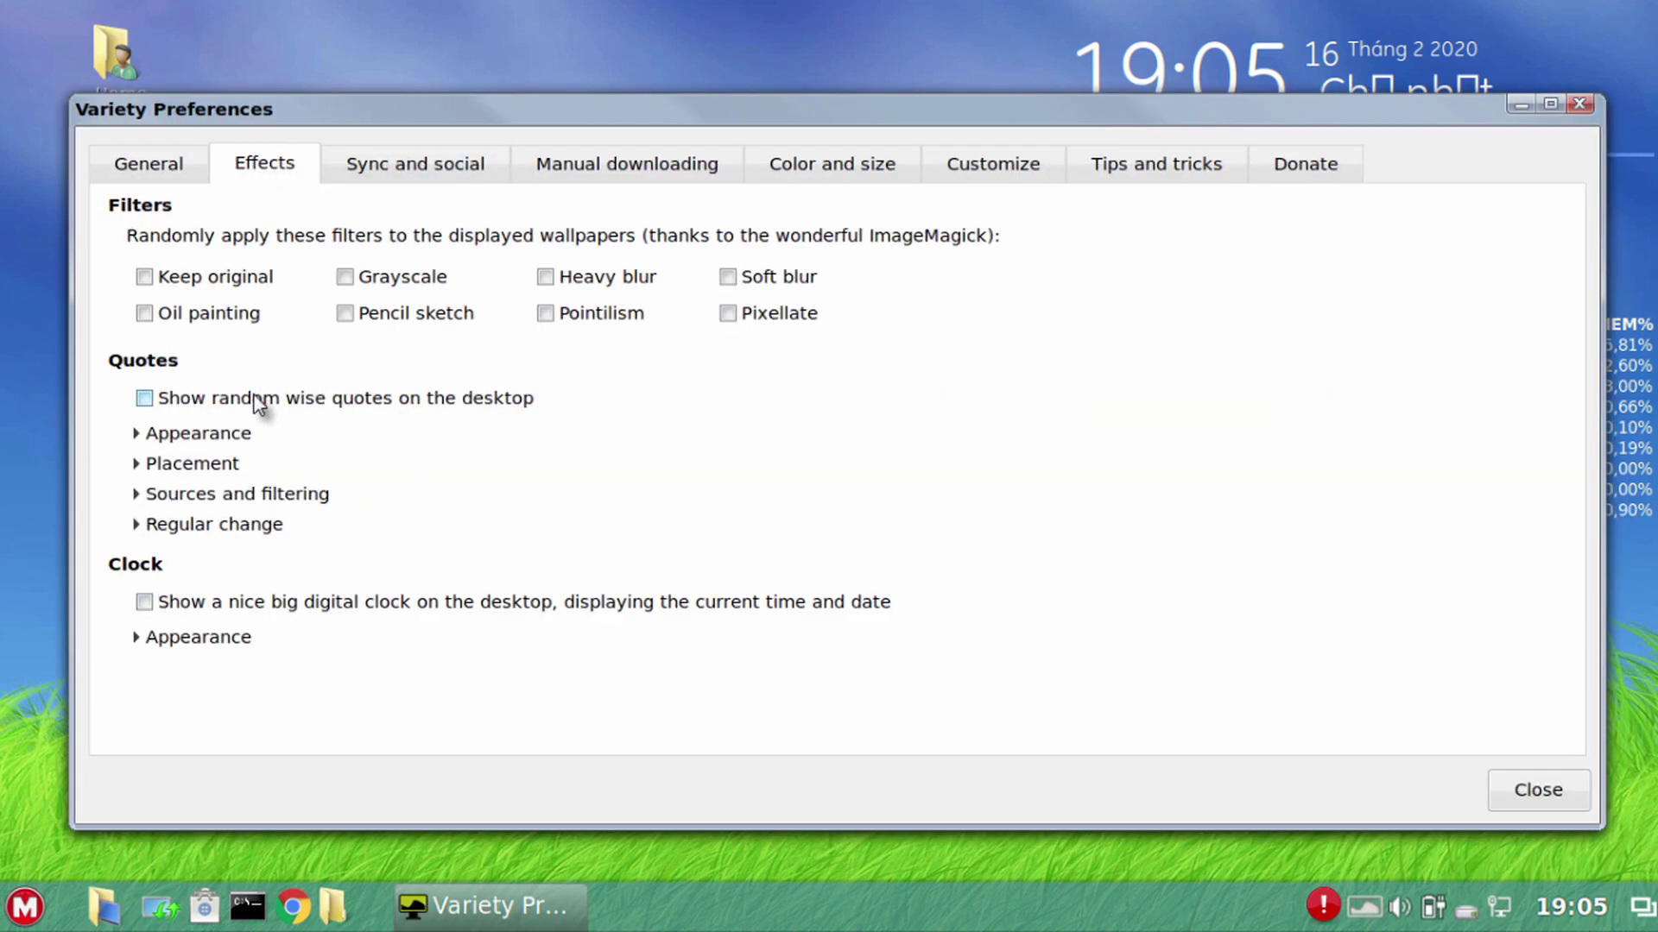
left_click(1506, 787)
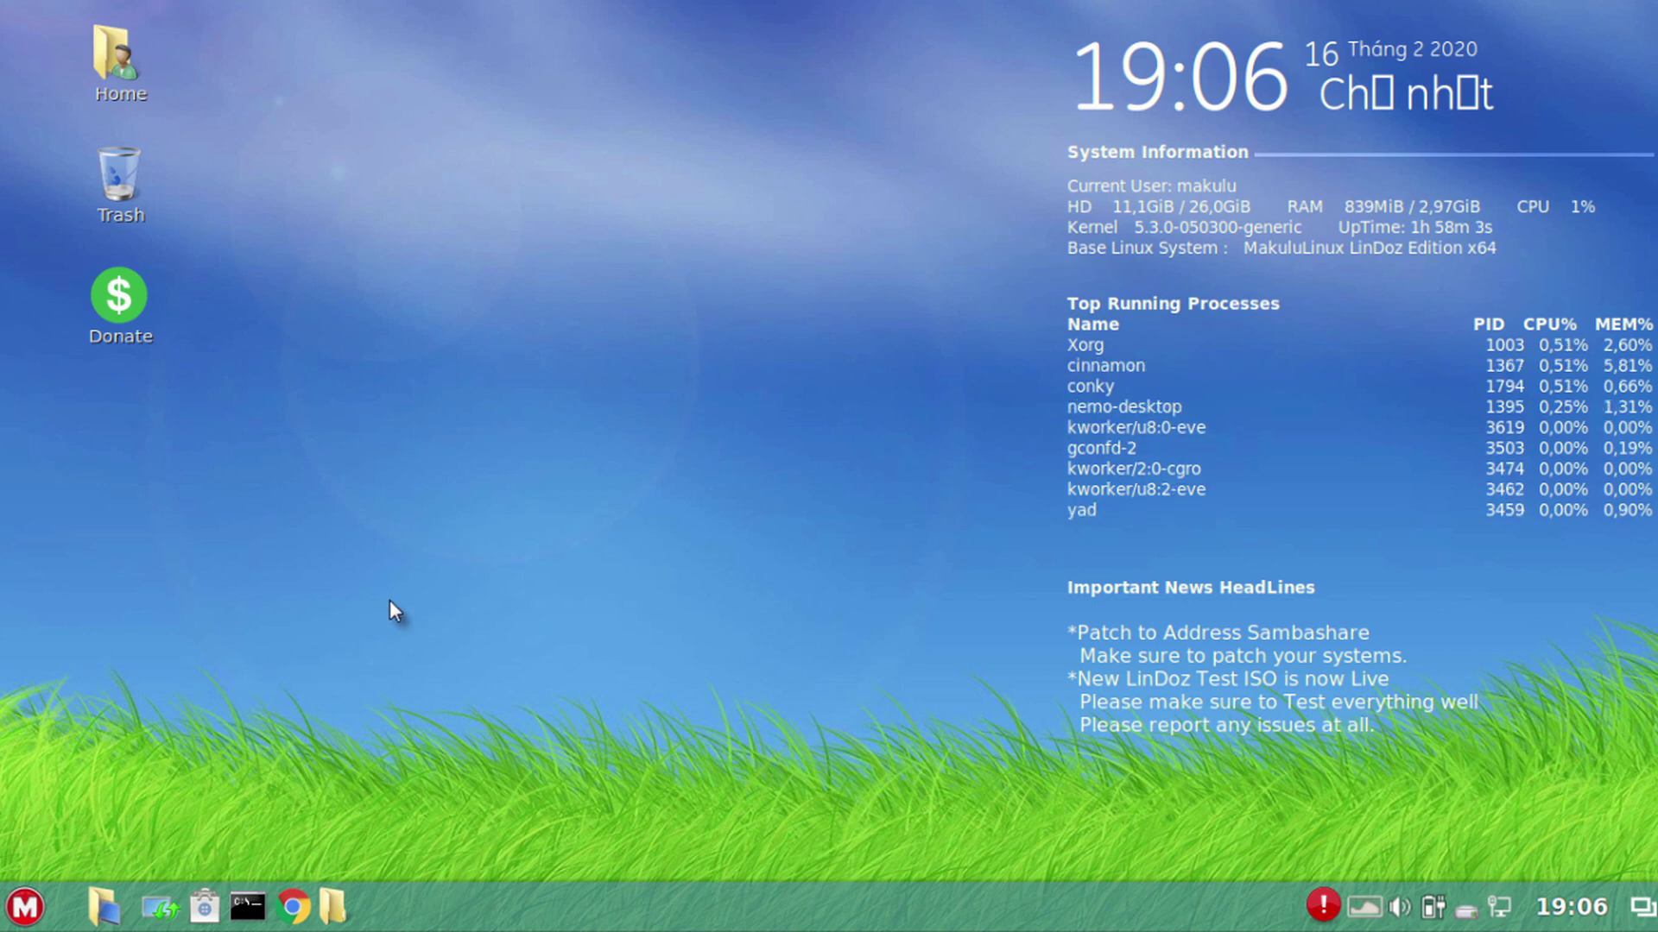
Look through the application categories in the main menu, including Universal Access and Internet, and close the menu
left_click(23, 908)
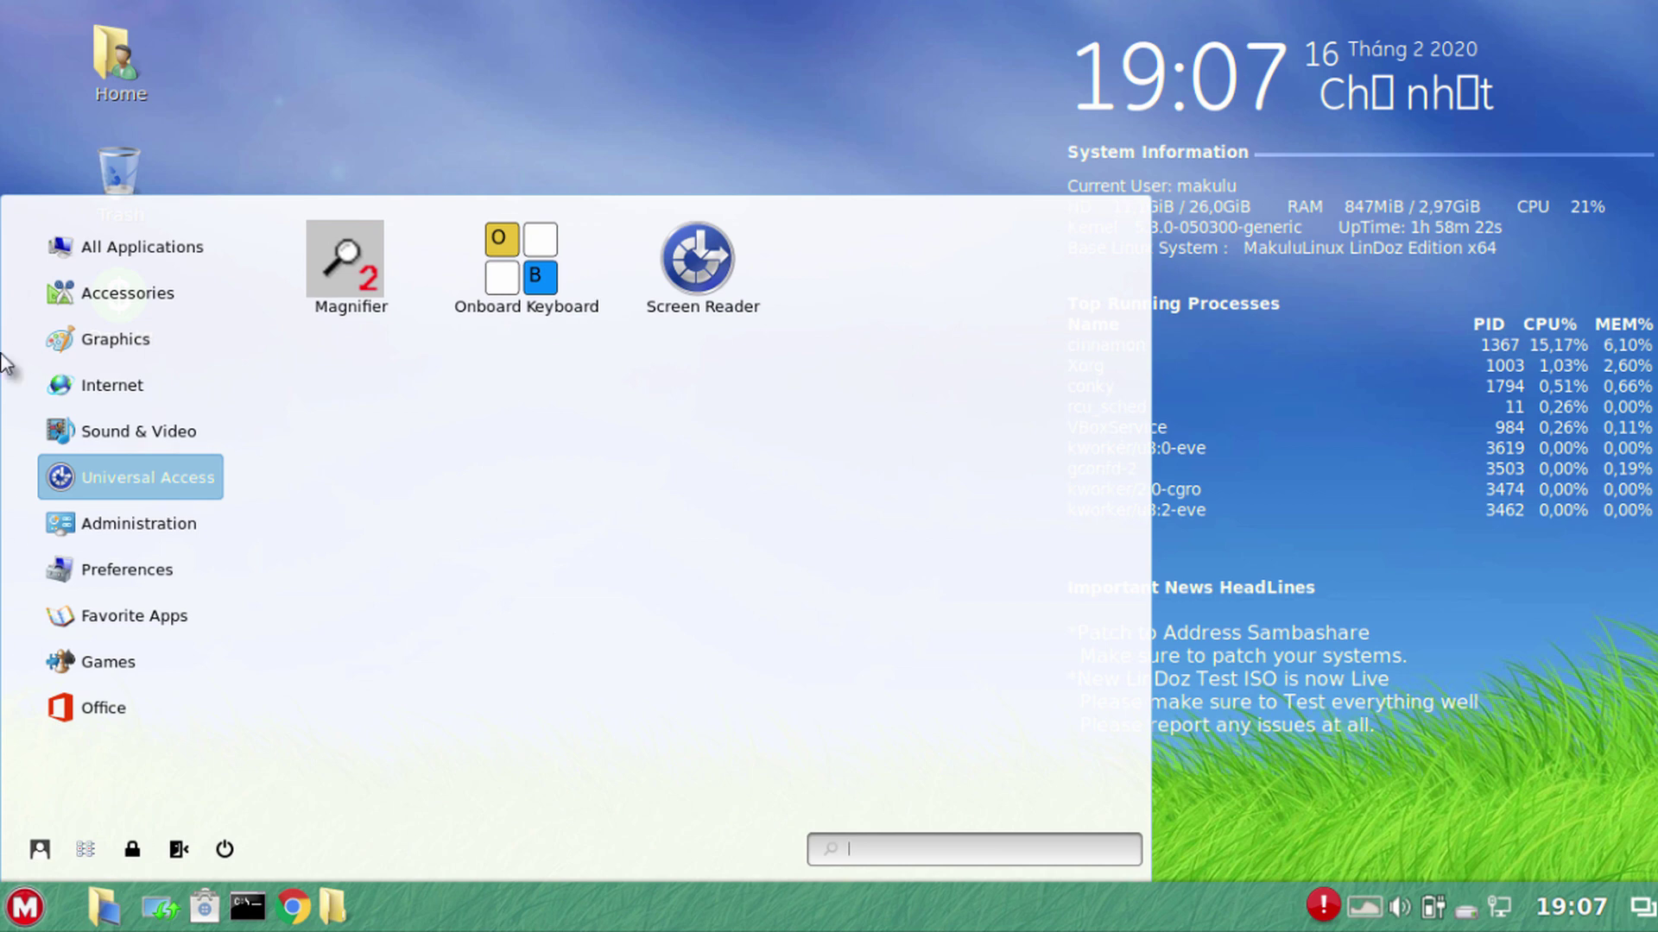
mouse_move(159, 393)
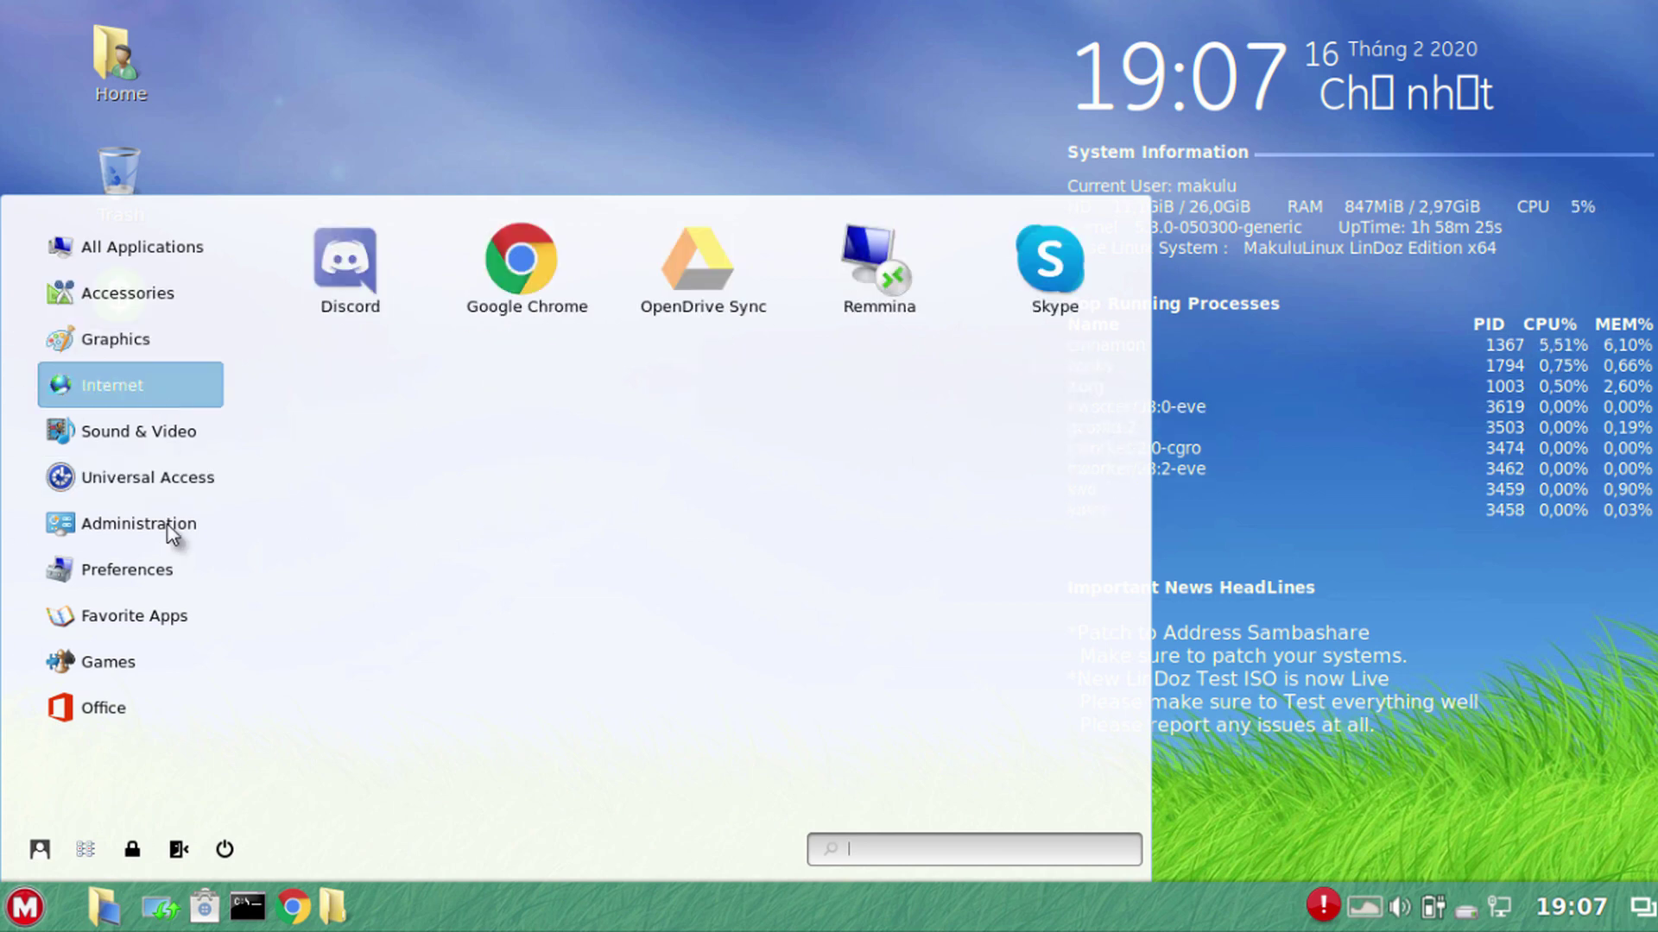
mouse_move(174, 252)
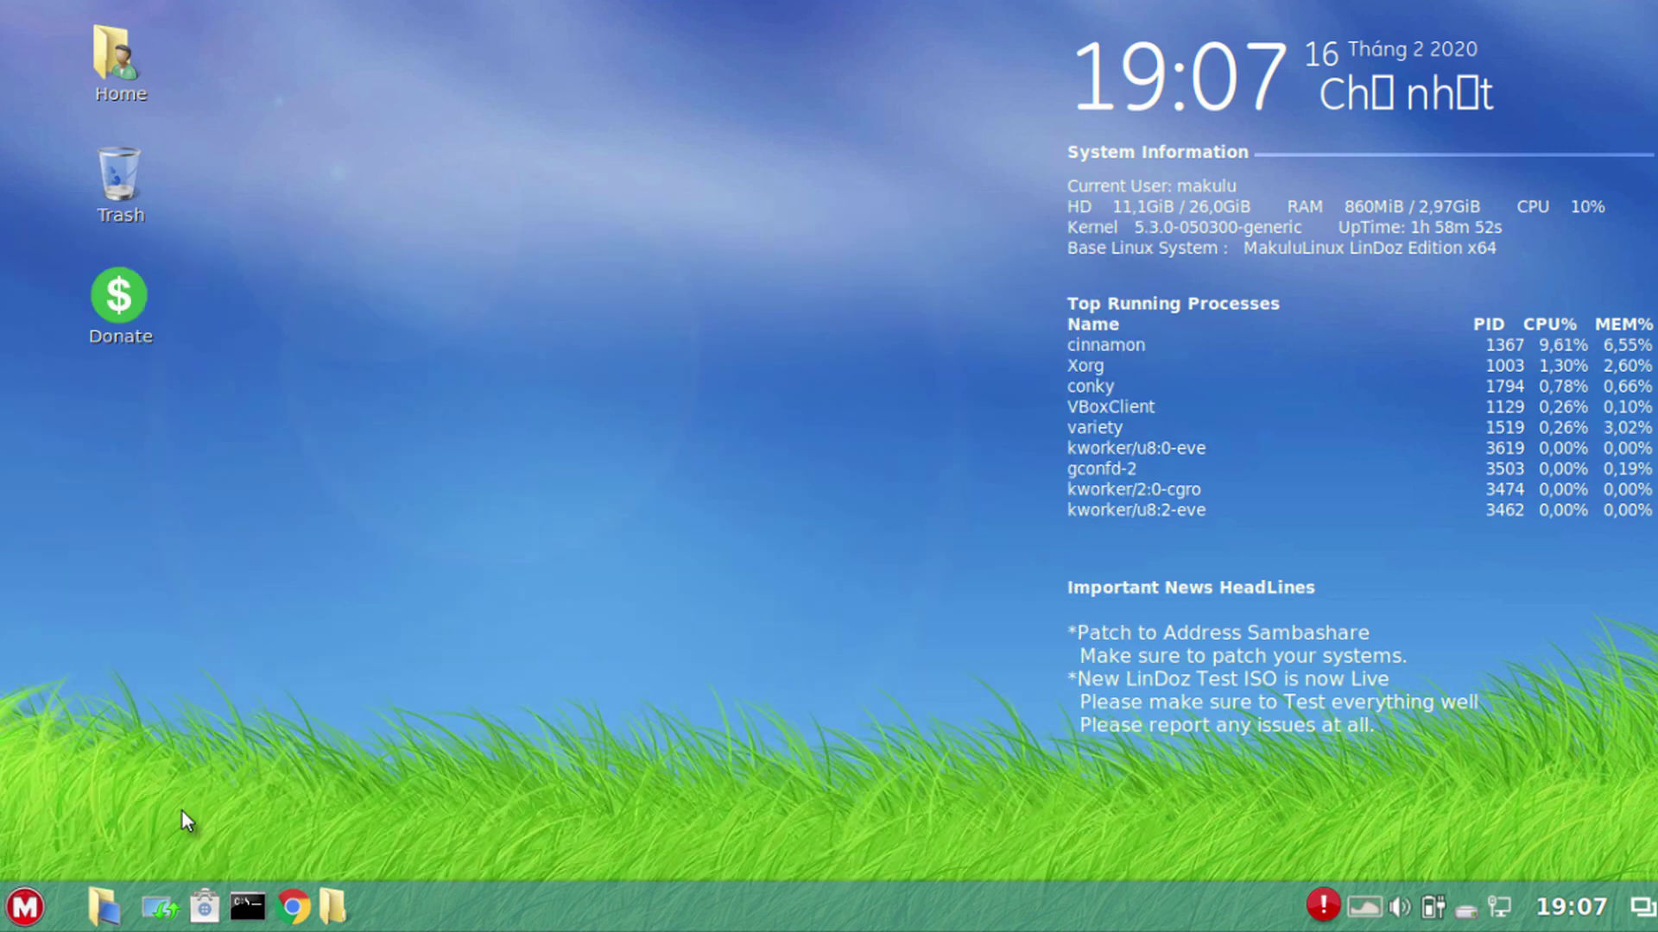
left_click(1200, 407)
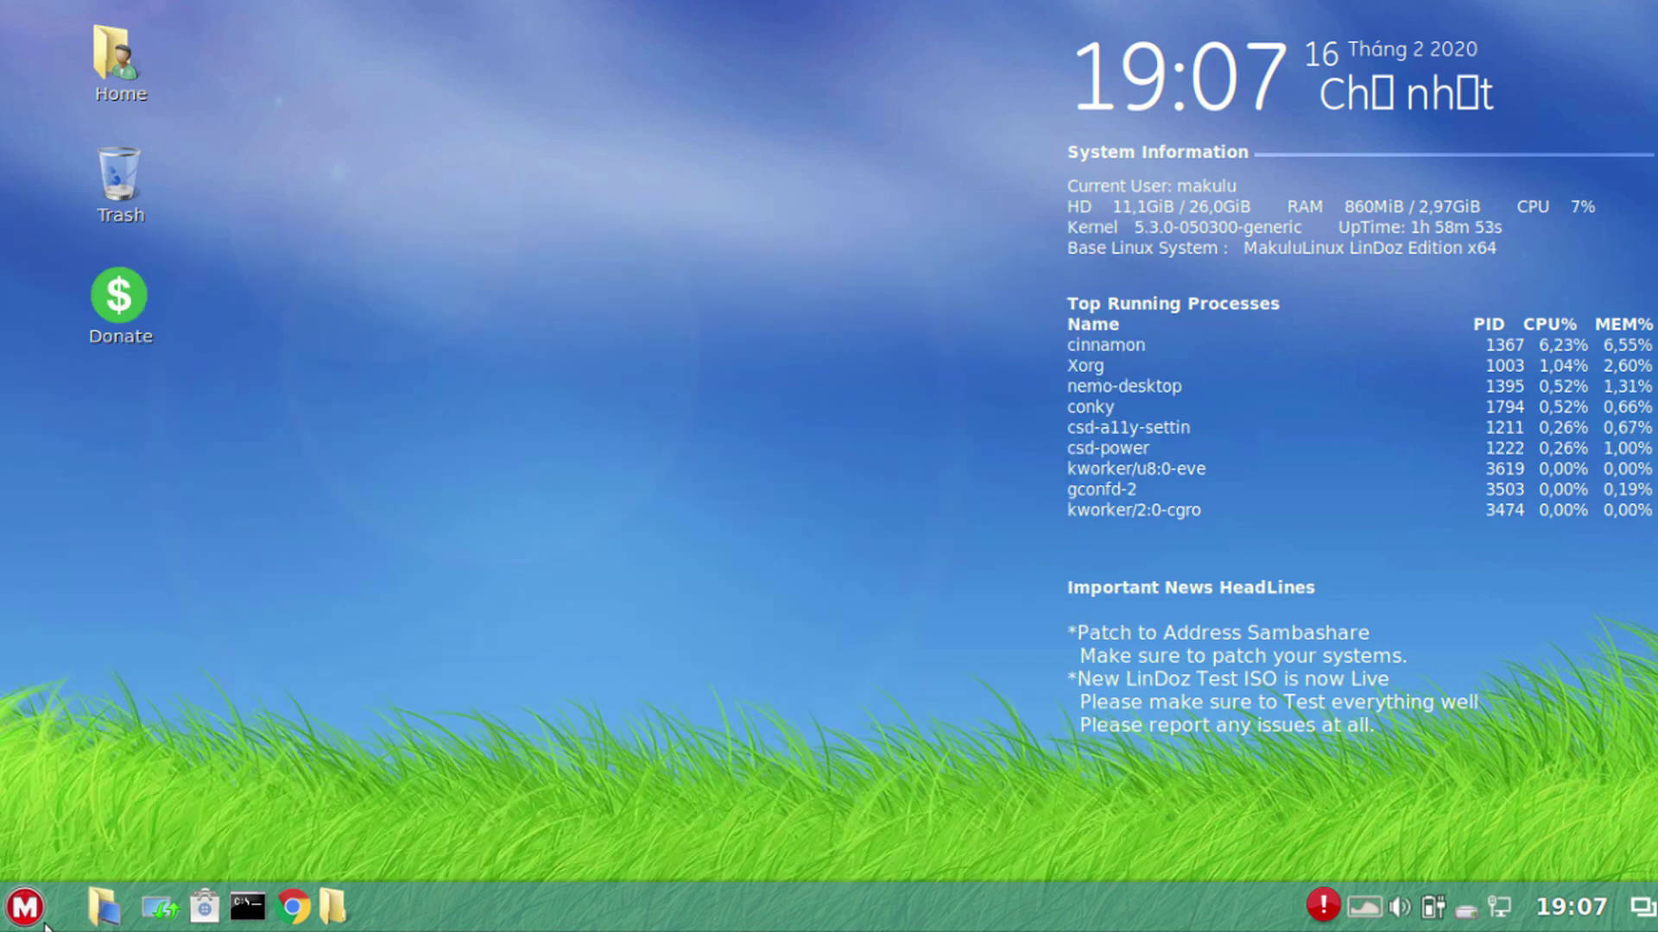
Open the Cinnamenu configuration, review its layout and content options, and close it
right_click(41, 913)
left_click(85, 825)
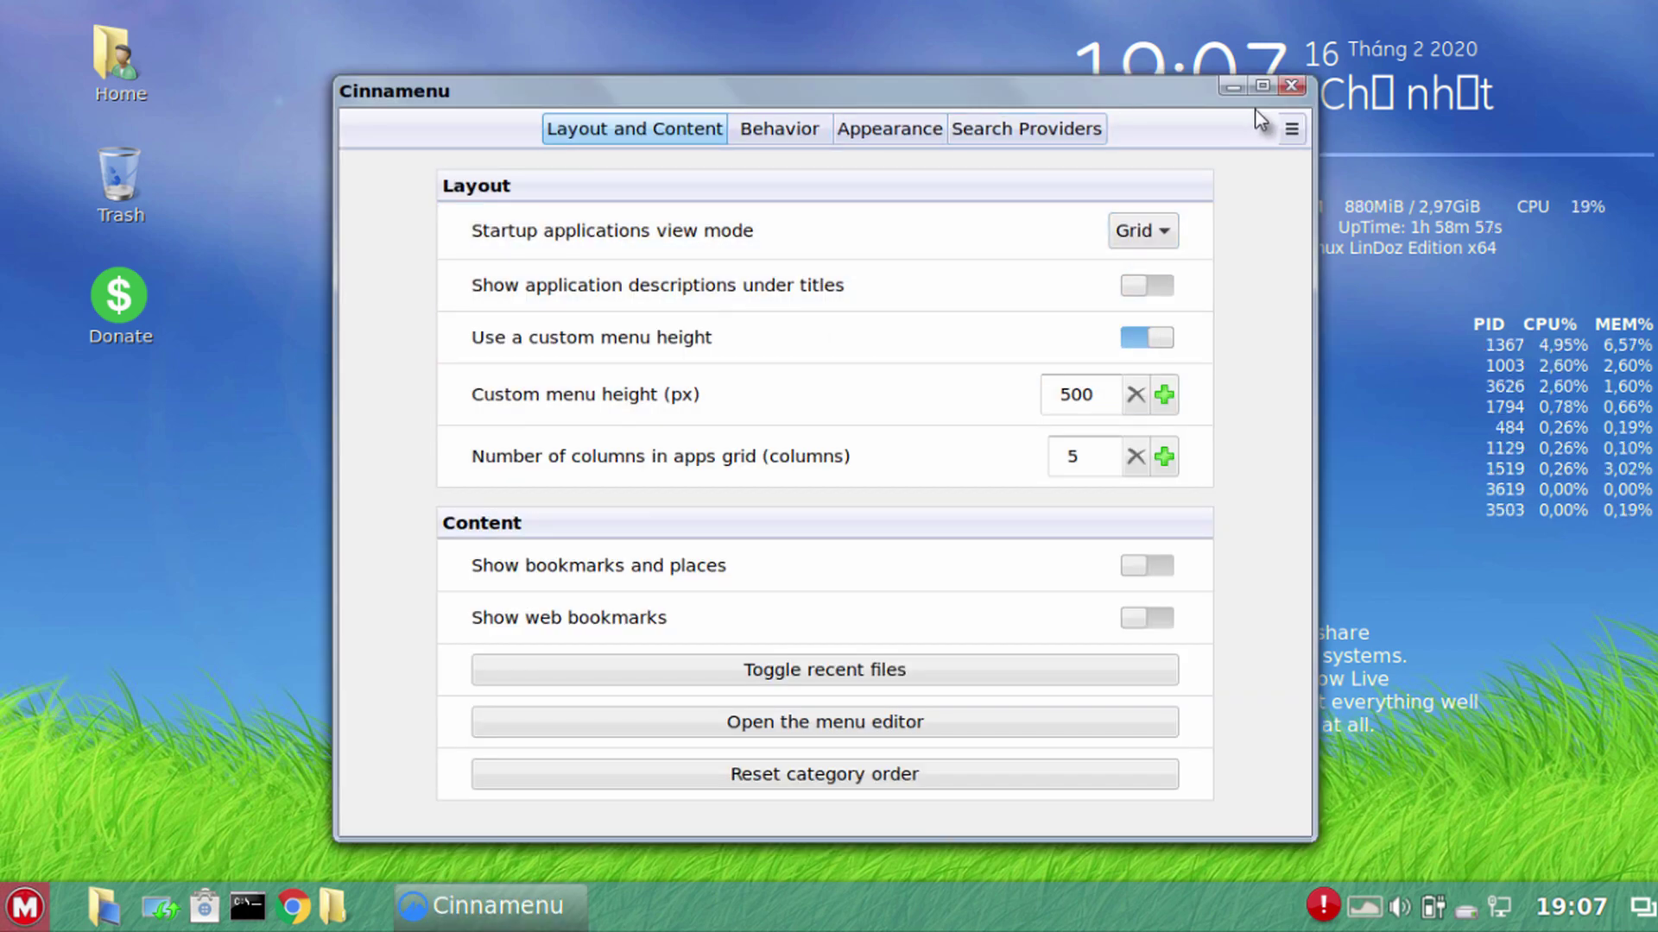
left_click(1290, 88)
left_click(23, 906)
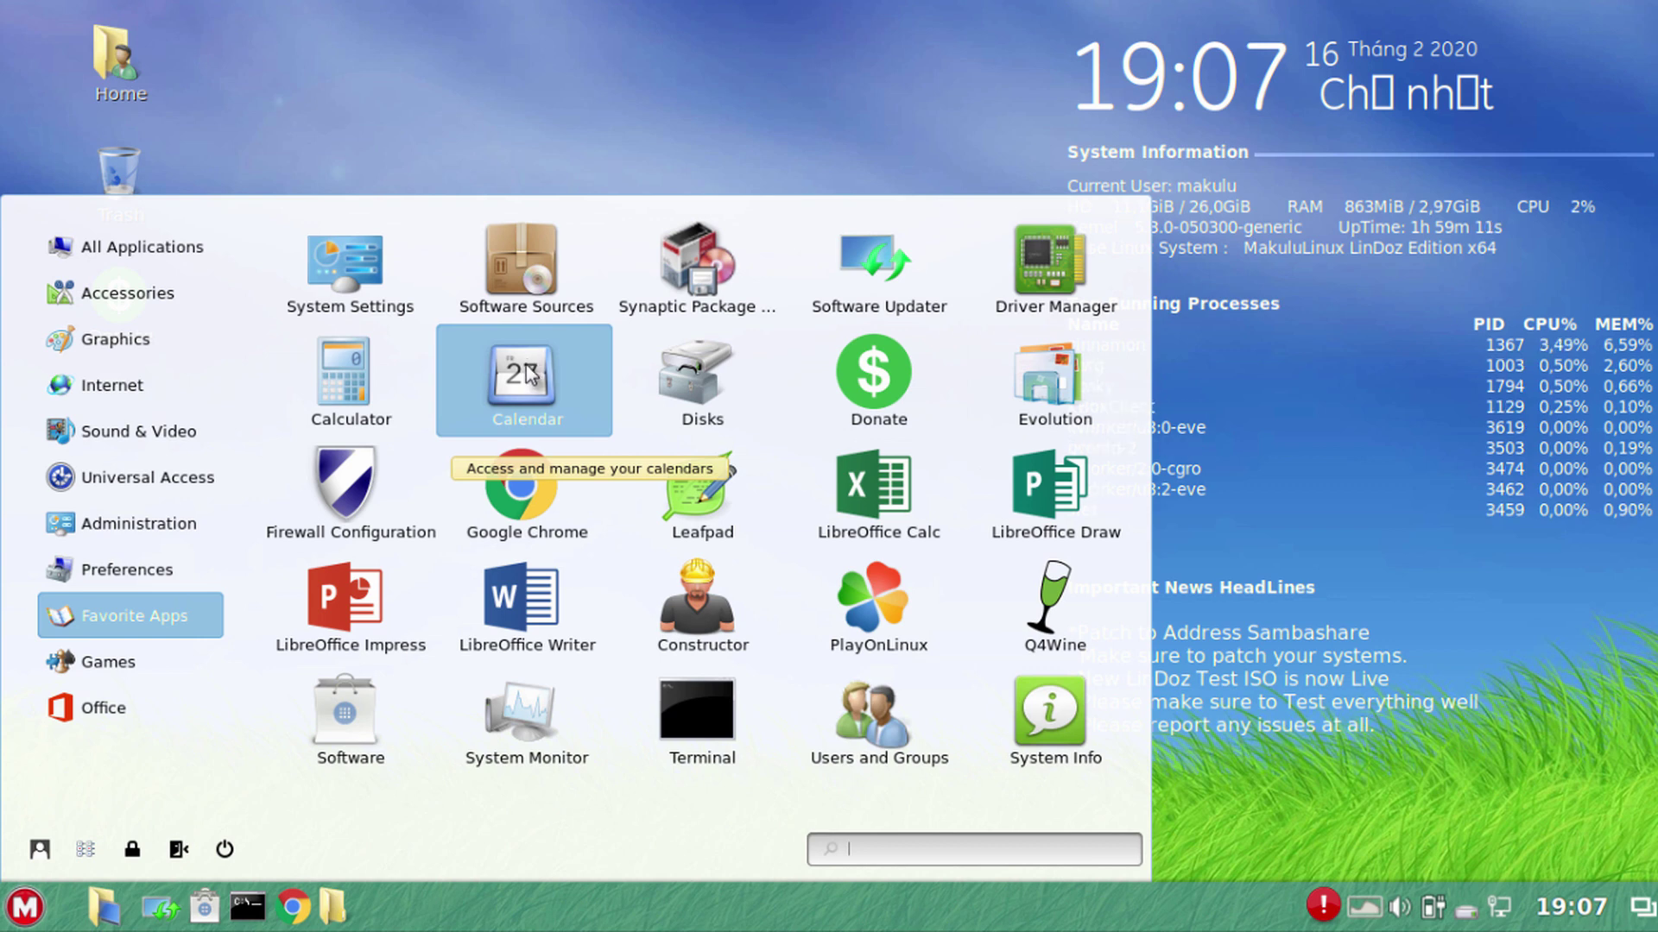
left_click_drag(1400, 443, 1417, 443)
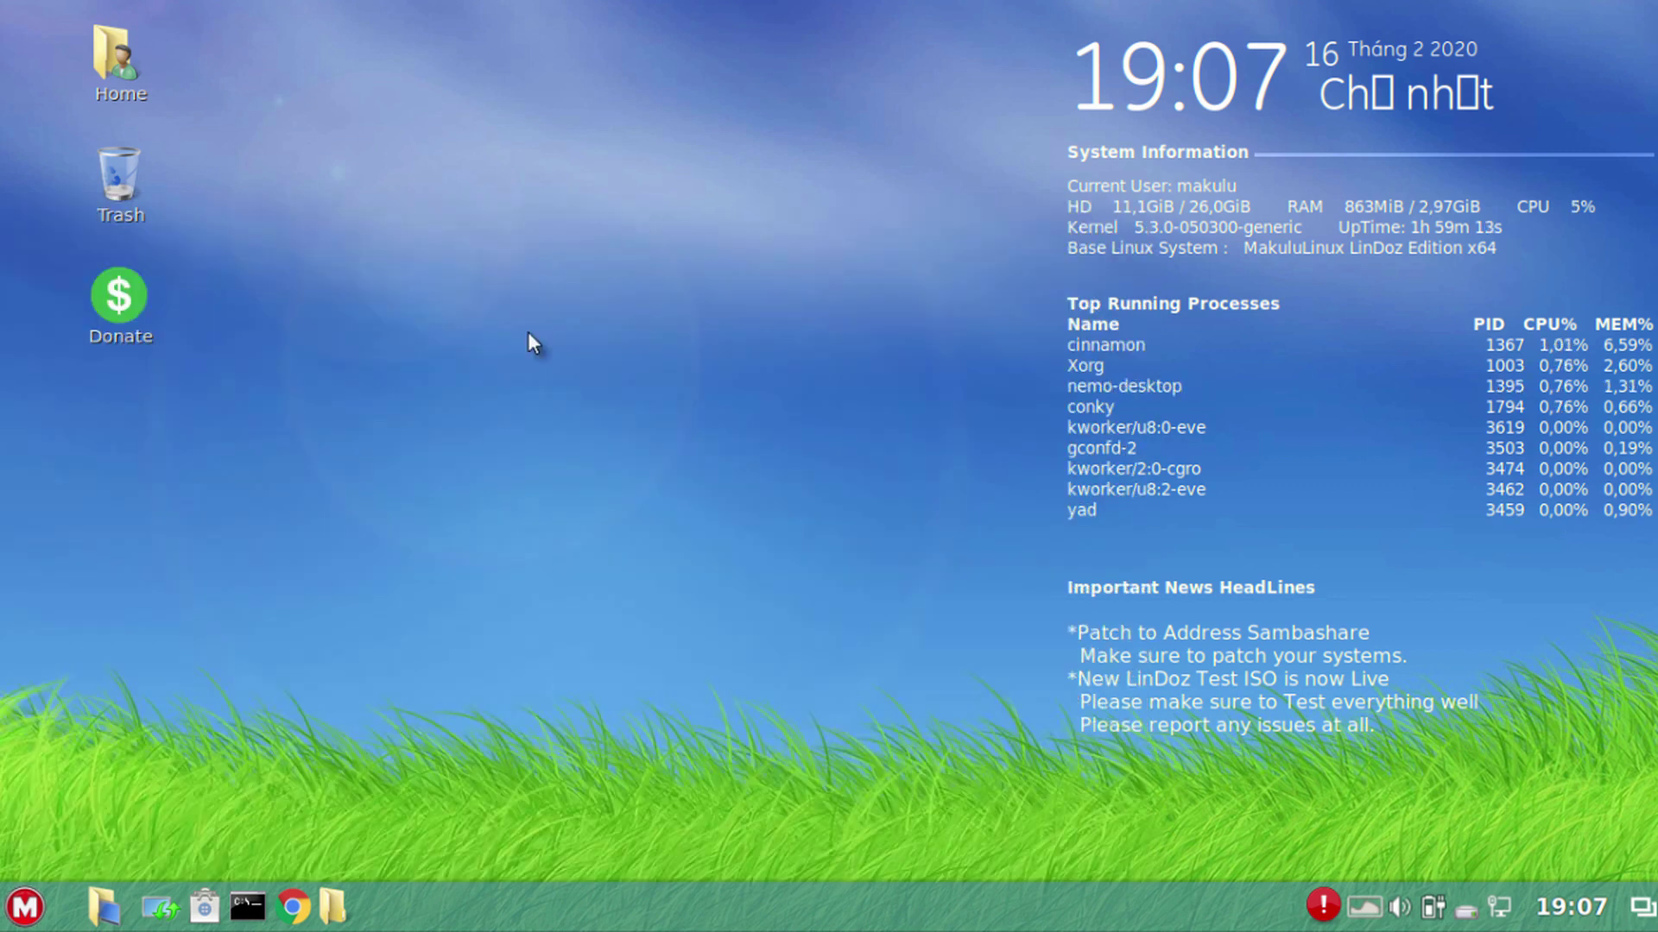
left_click(20, 911)
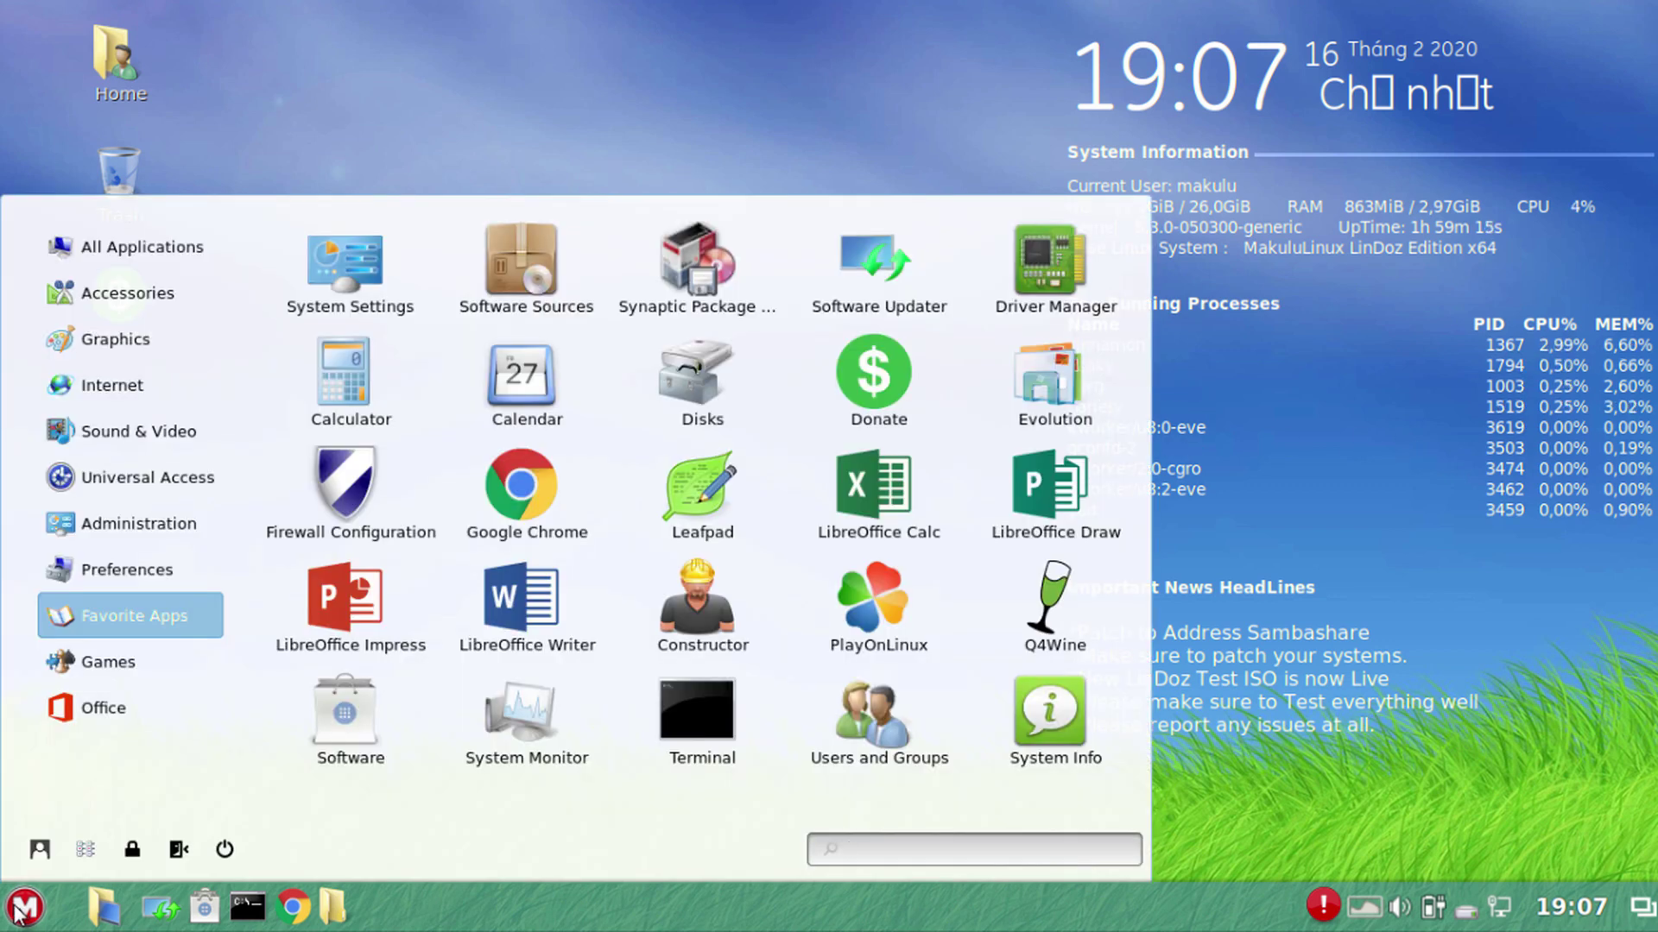
left_click(17, 911)
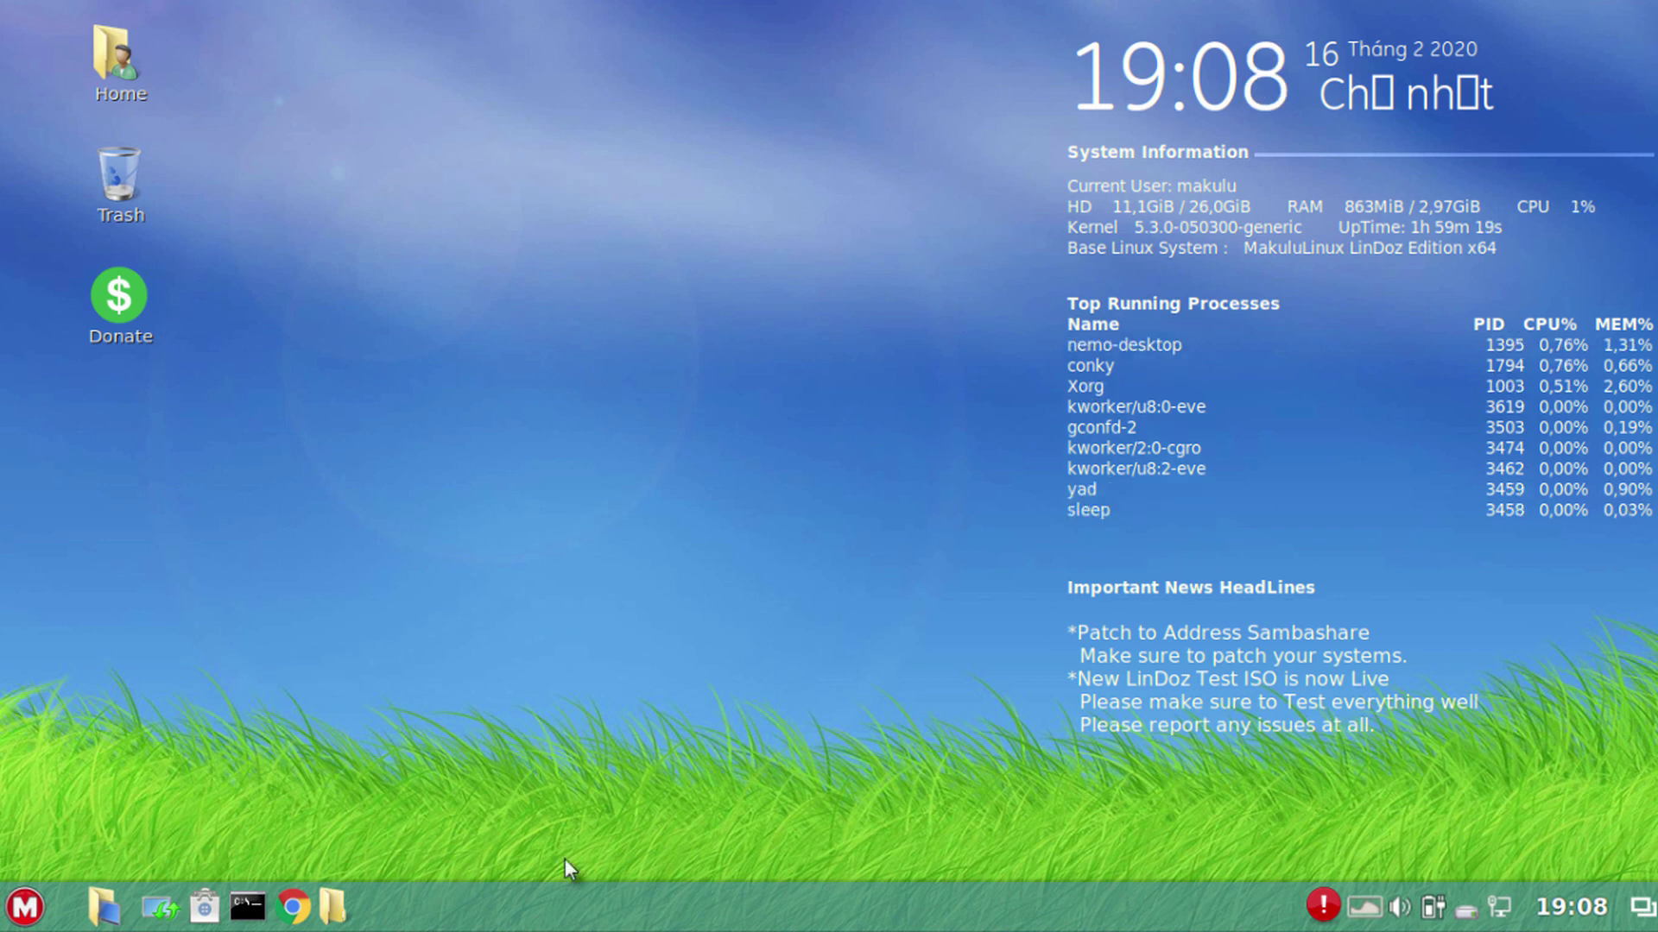
Examine the available wallpapers in the desktop background selector, and close the selector
right_click(588, 183)
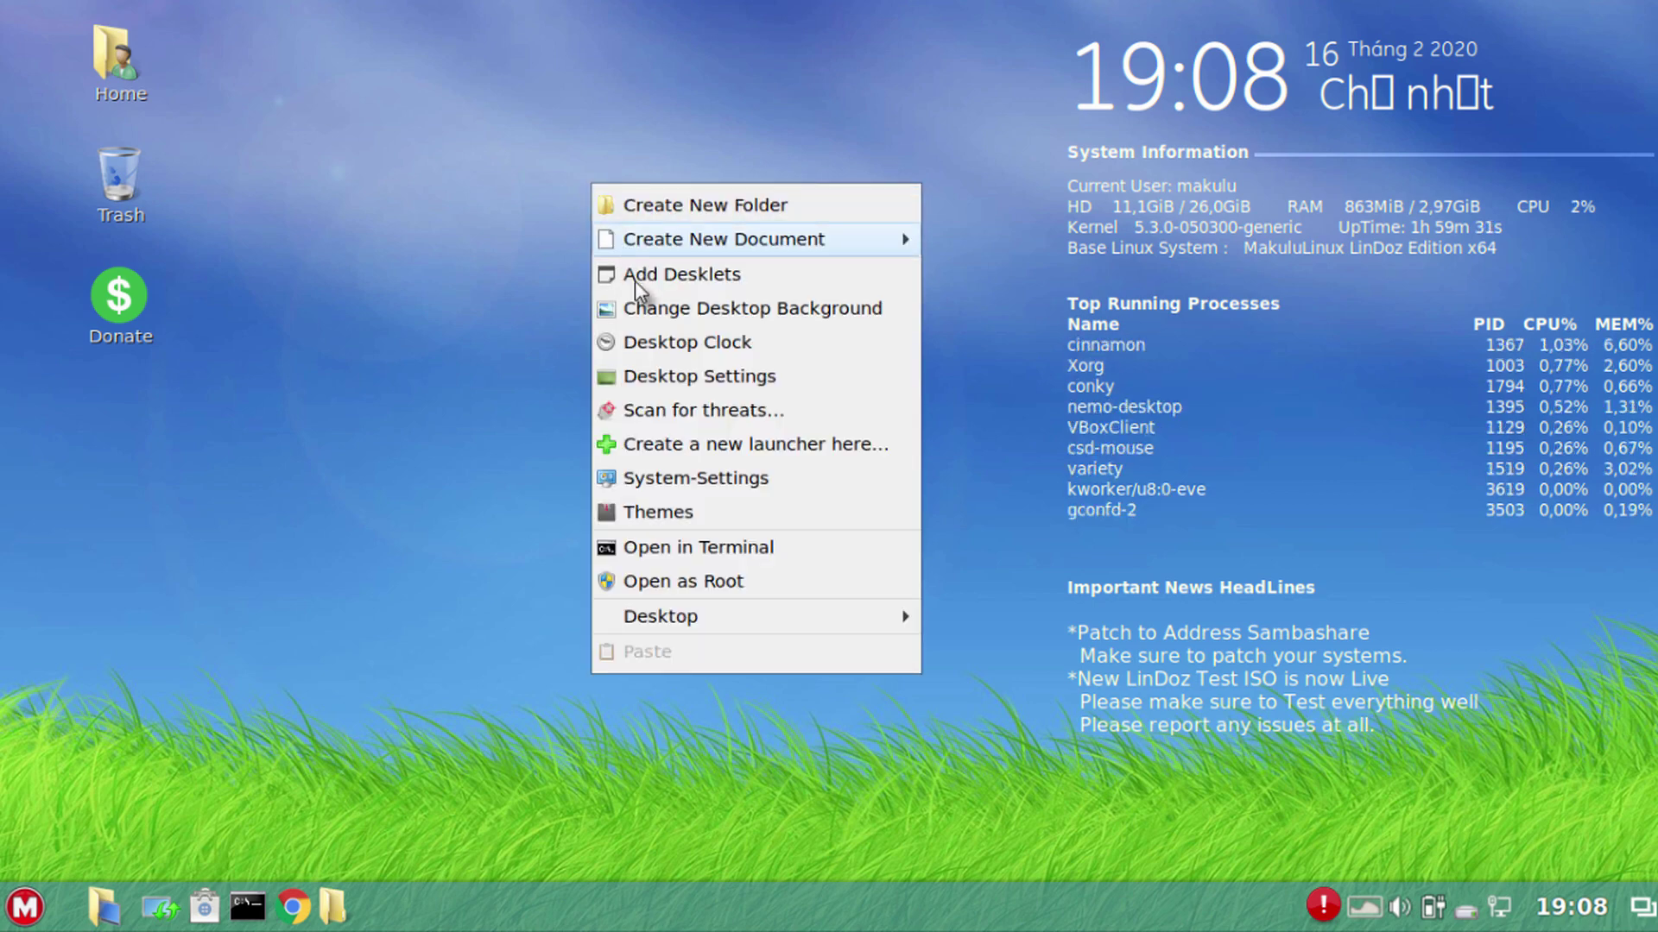
left_click(650, 309)
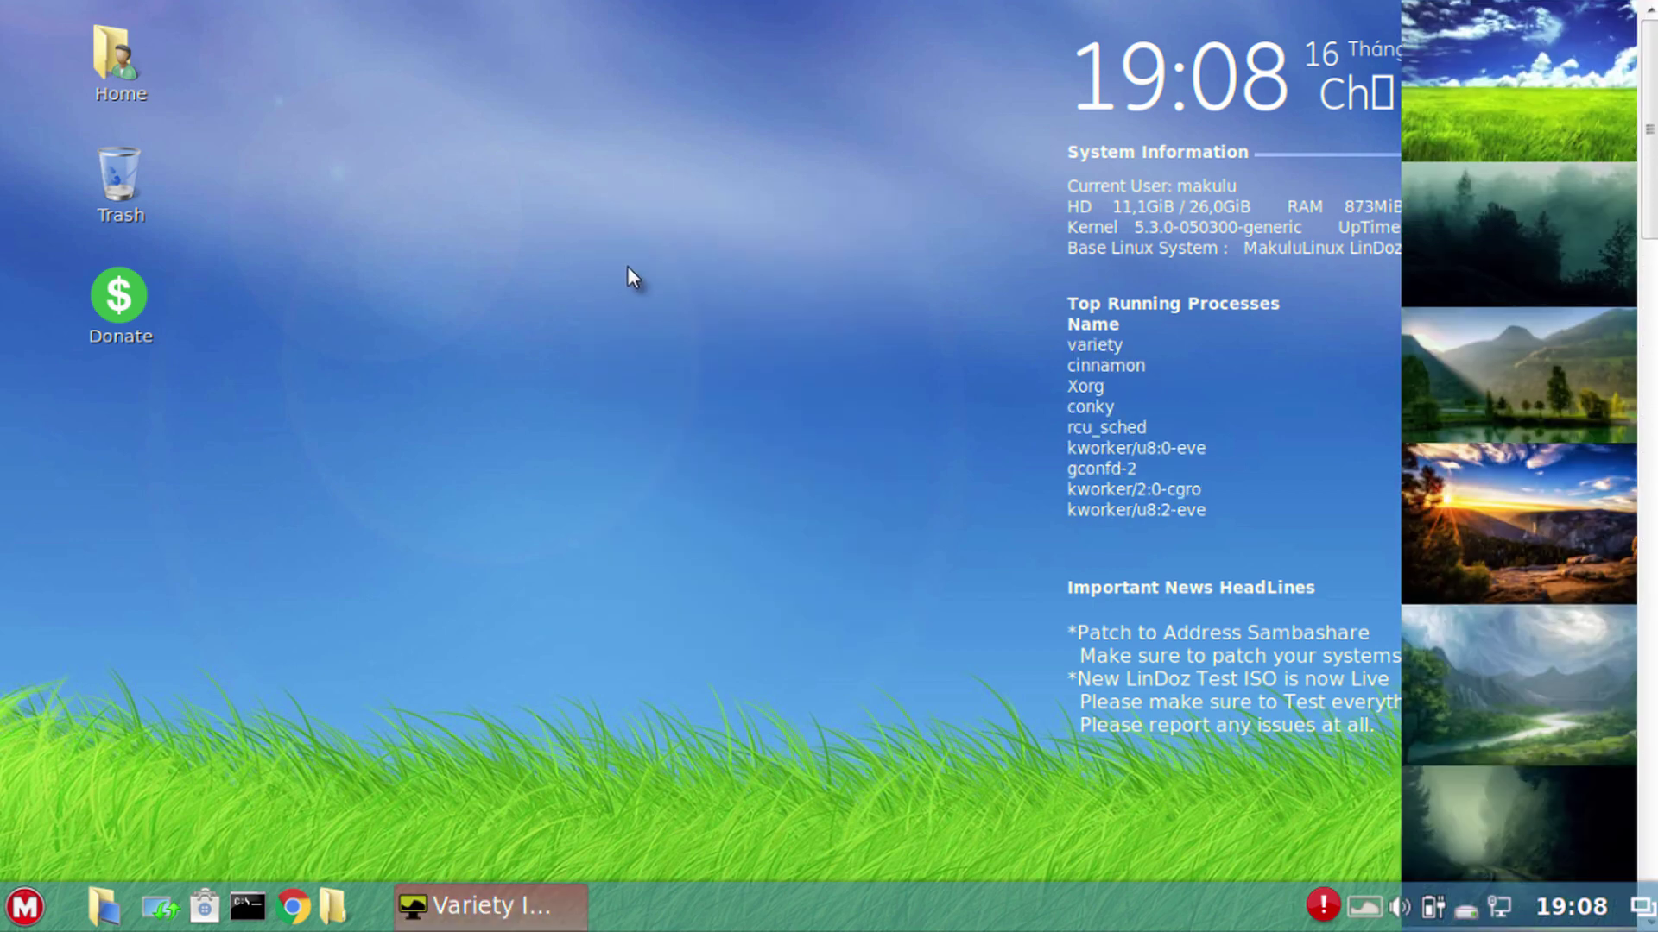
scroll(1512, 199, "down", 5)
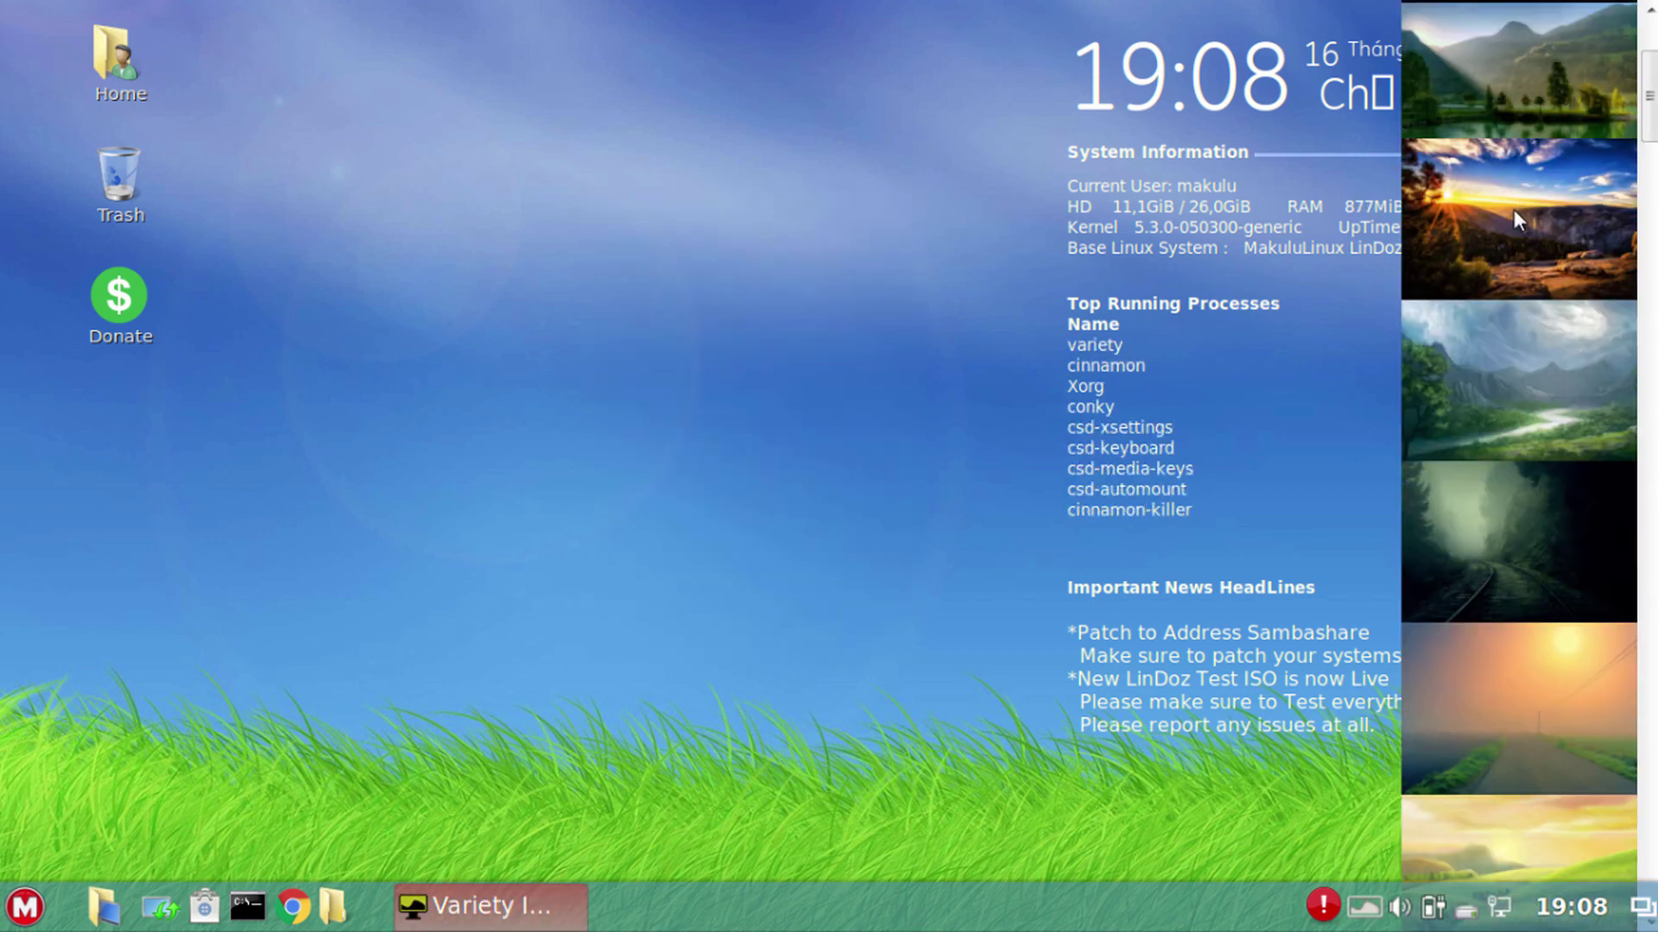
left_click_drag(1649, 168, 1605, 189)
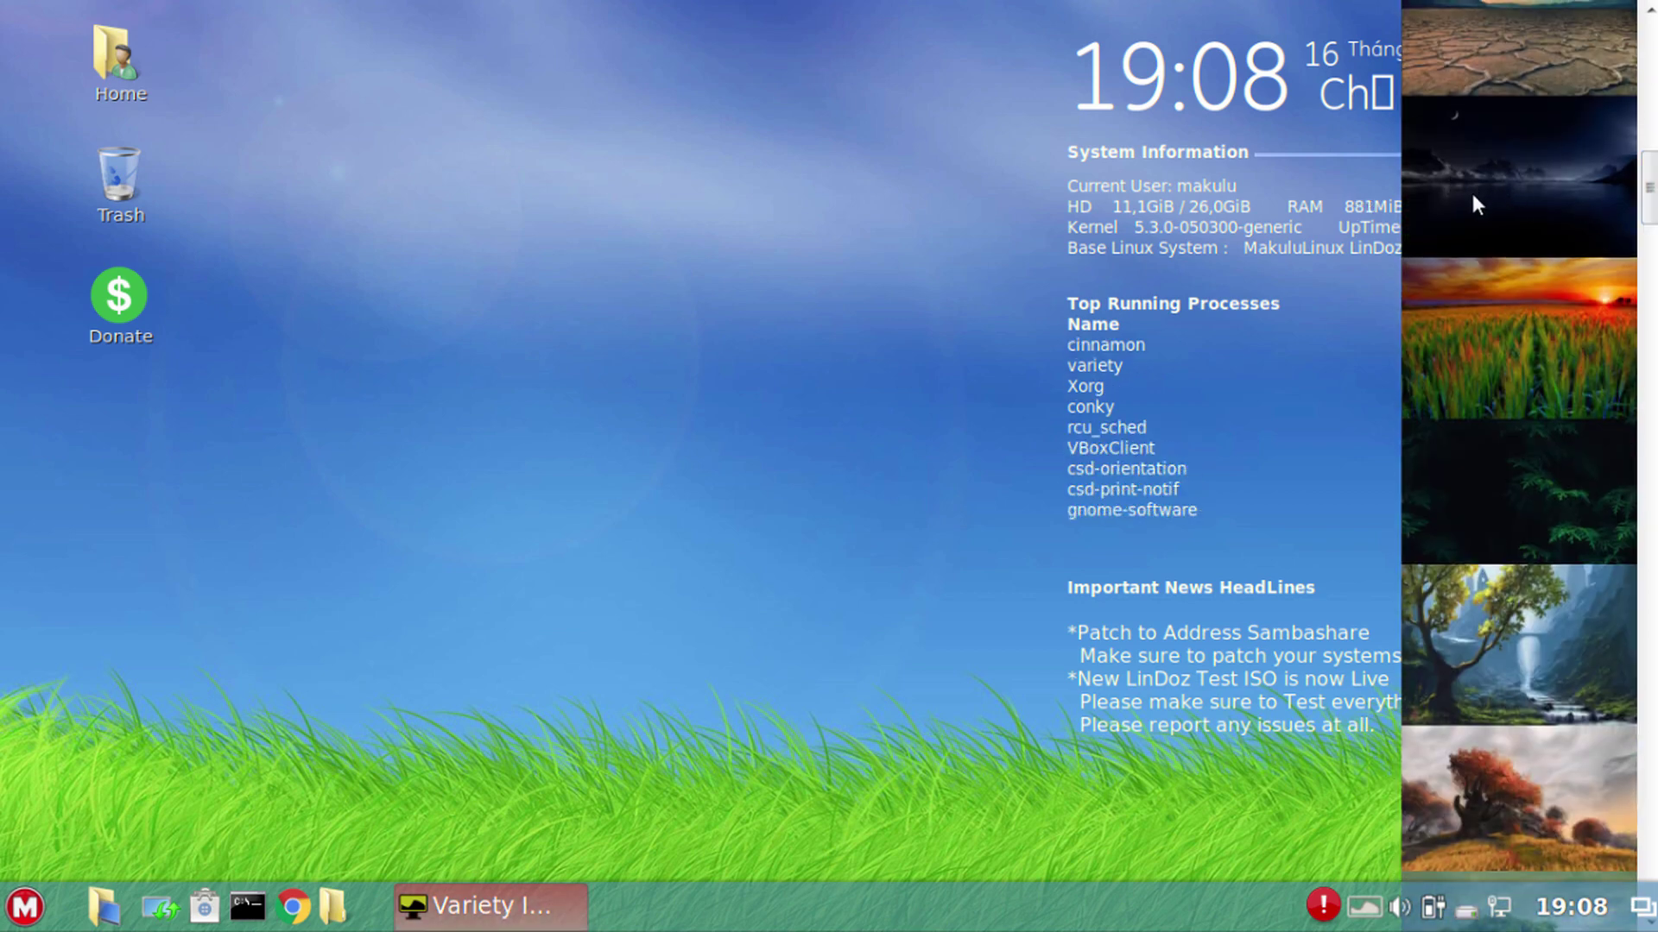
scroll(1485, 230, "down", 5)
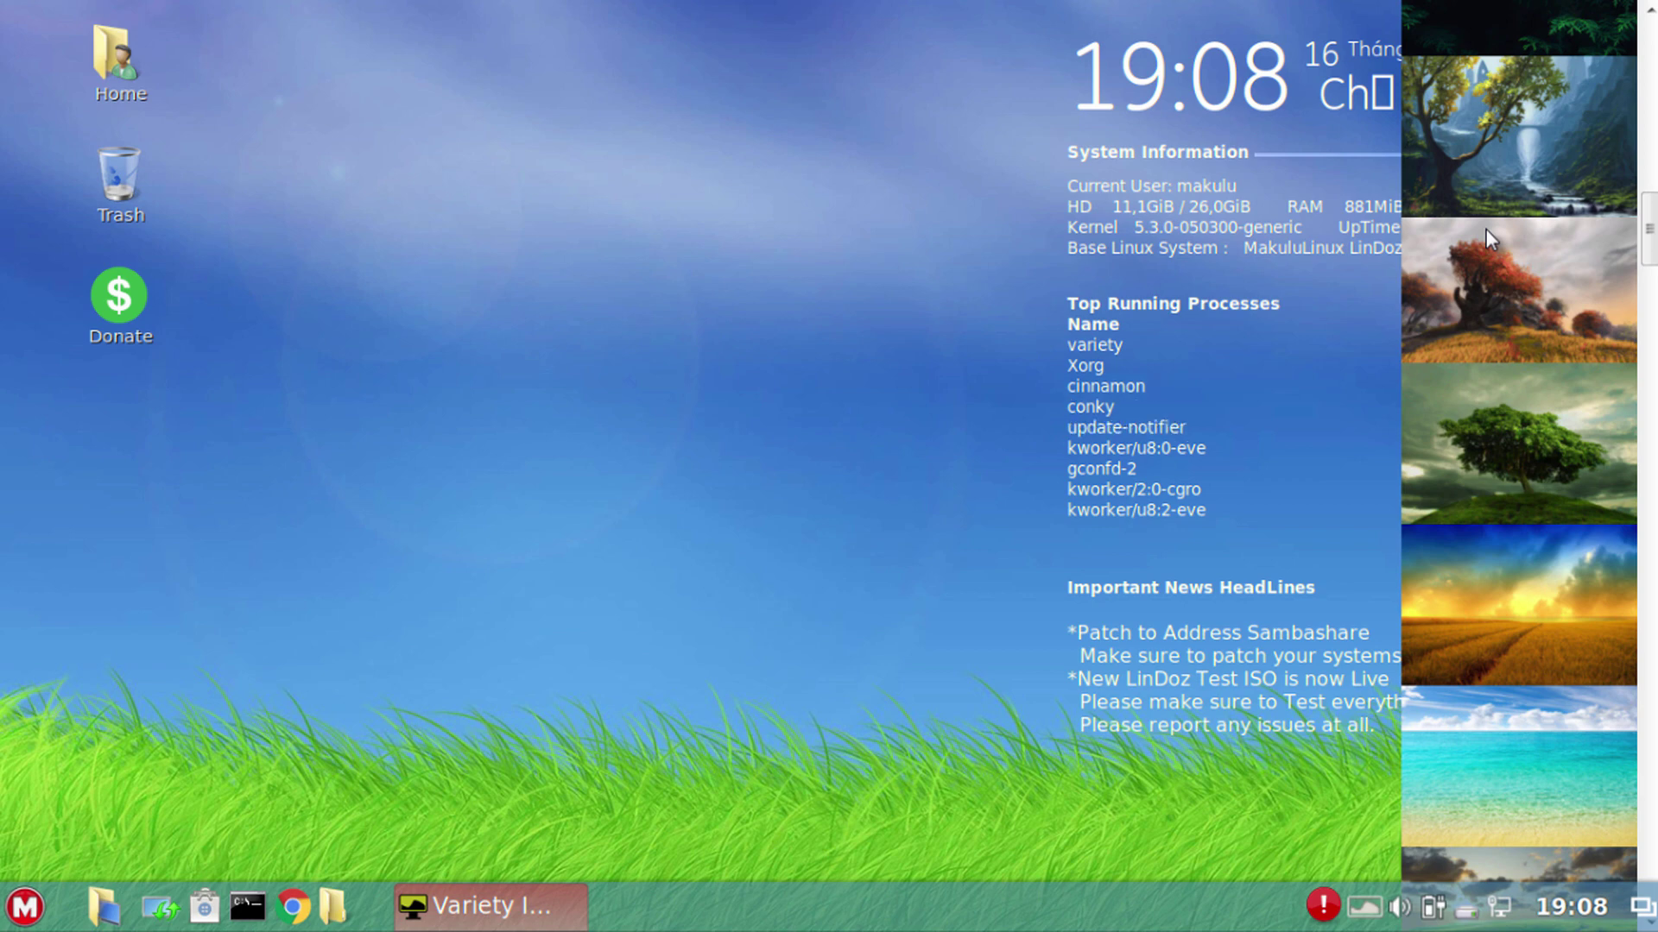
scroll(1485, 229, "down", 10)
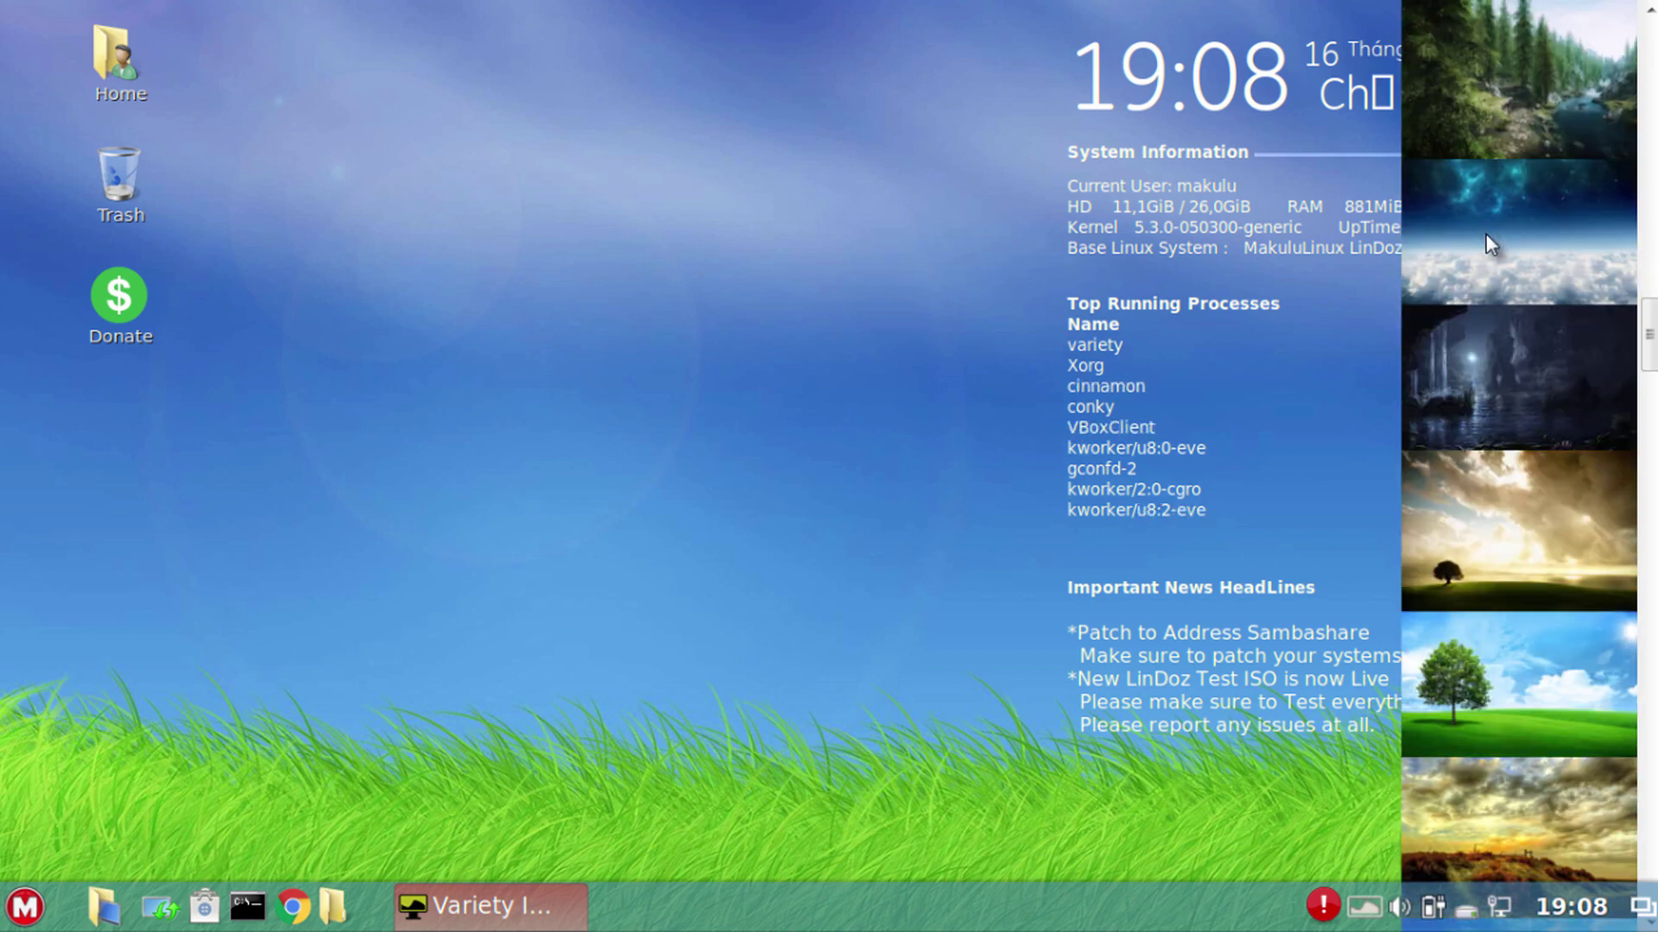
scroll(1485, 231, "down", 8)
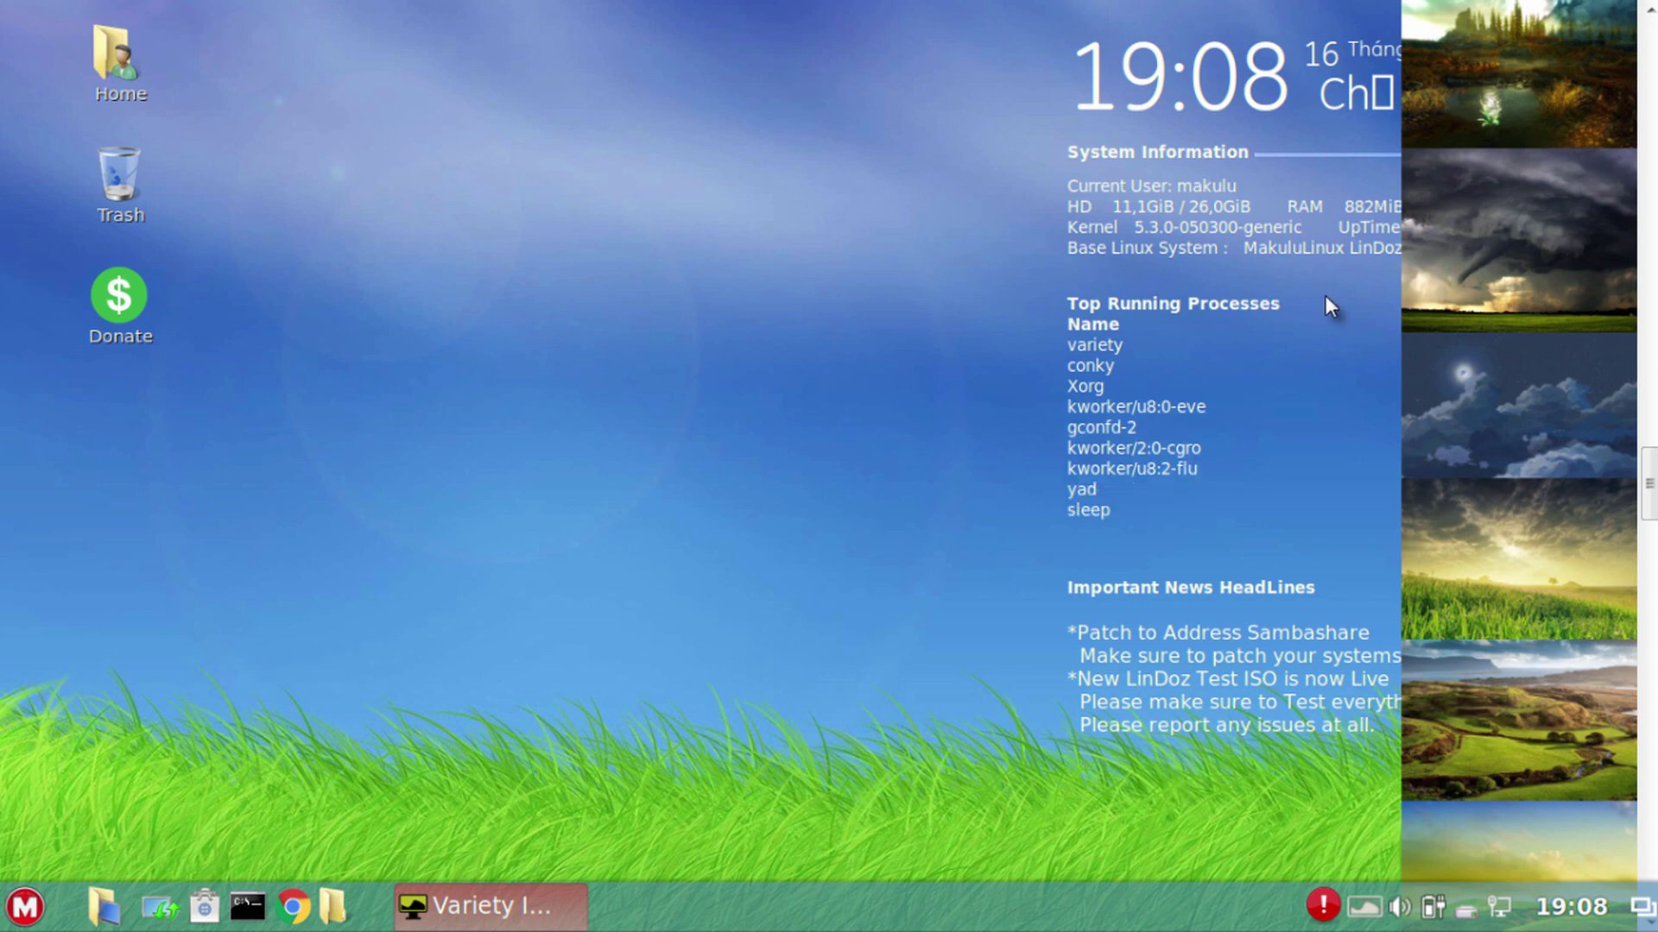
right_click(1520, 230)
left_click(1453, 527)
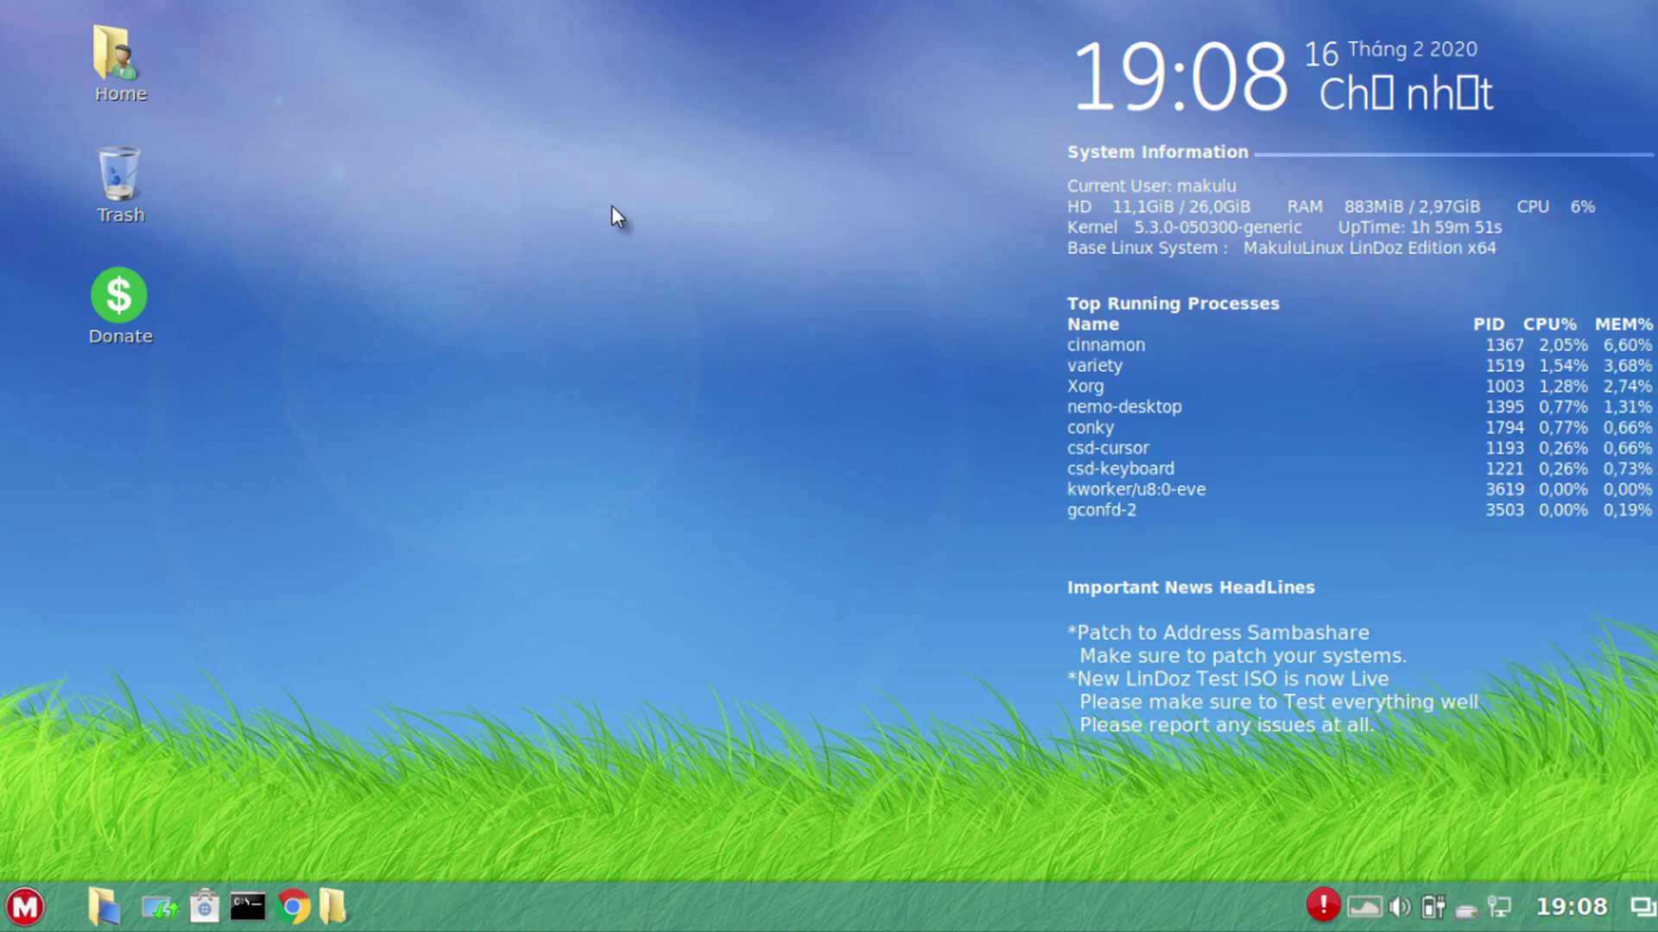
Reopen the desktop background selector and apply the coastal cliff and turquoise bay wallpaper
right_click(613, 207)
left_click(765, 330)
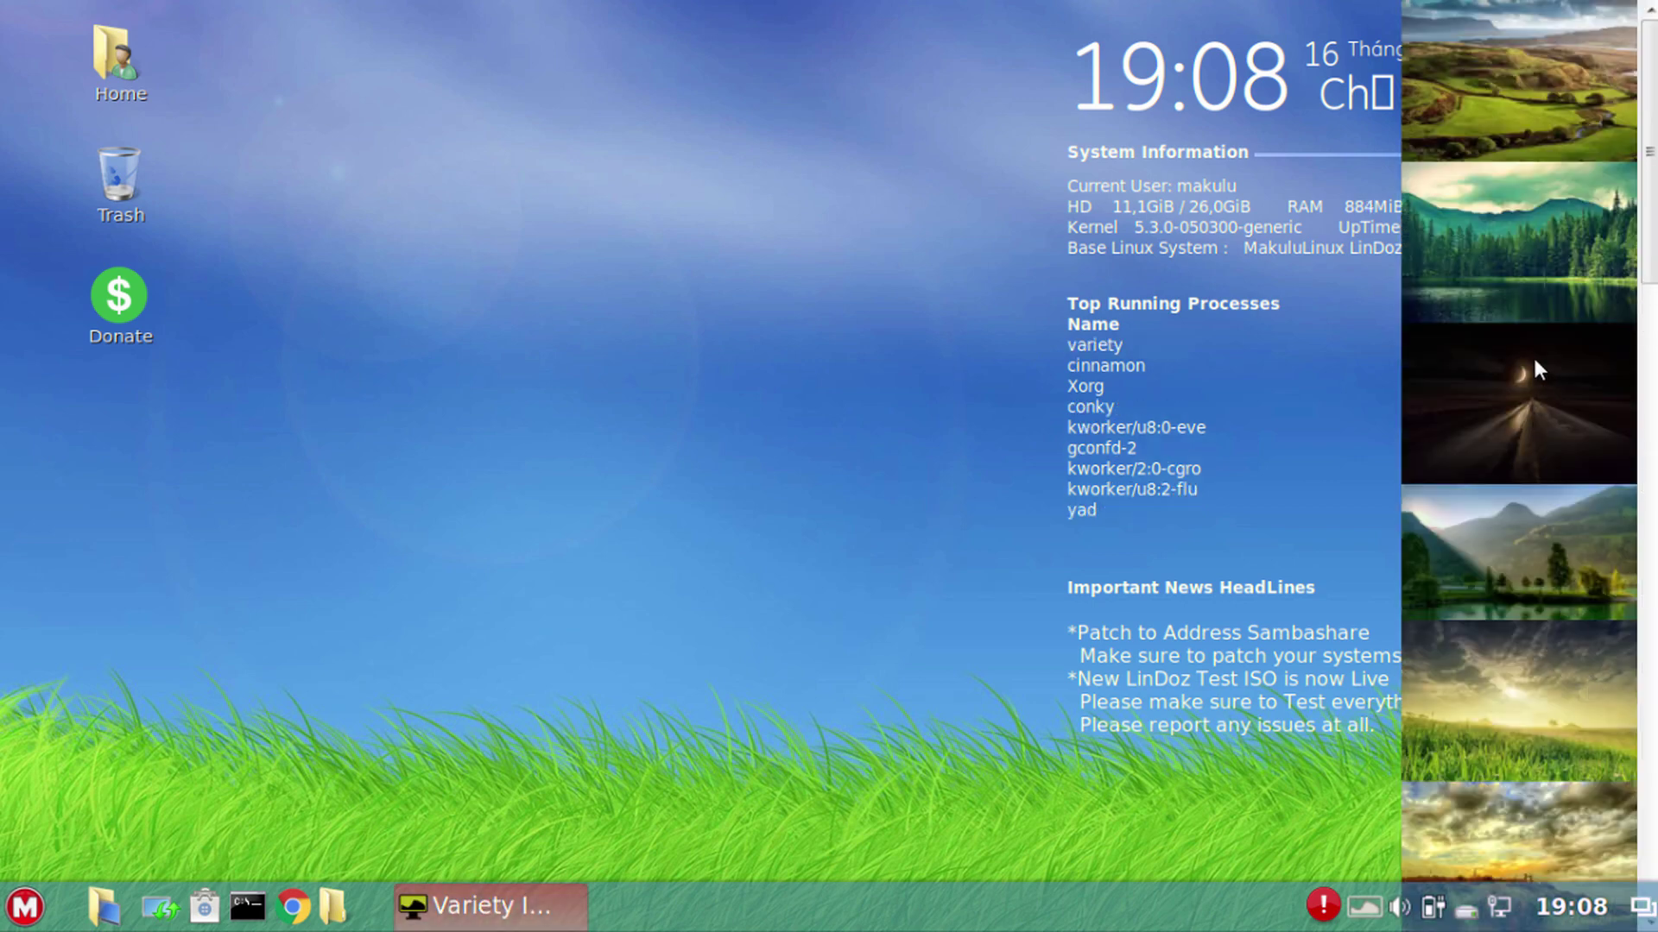
scroll(1532, 355, "down", 2)
scroll(1532, 357, "down", 3)
scroll(1634, 457, "down", 3)
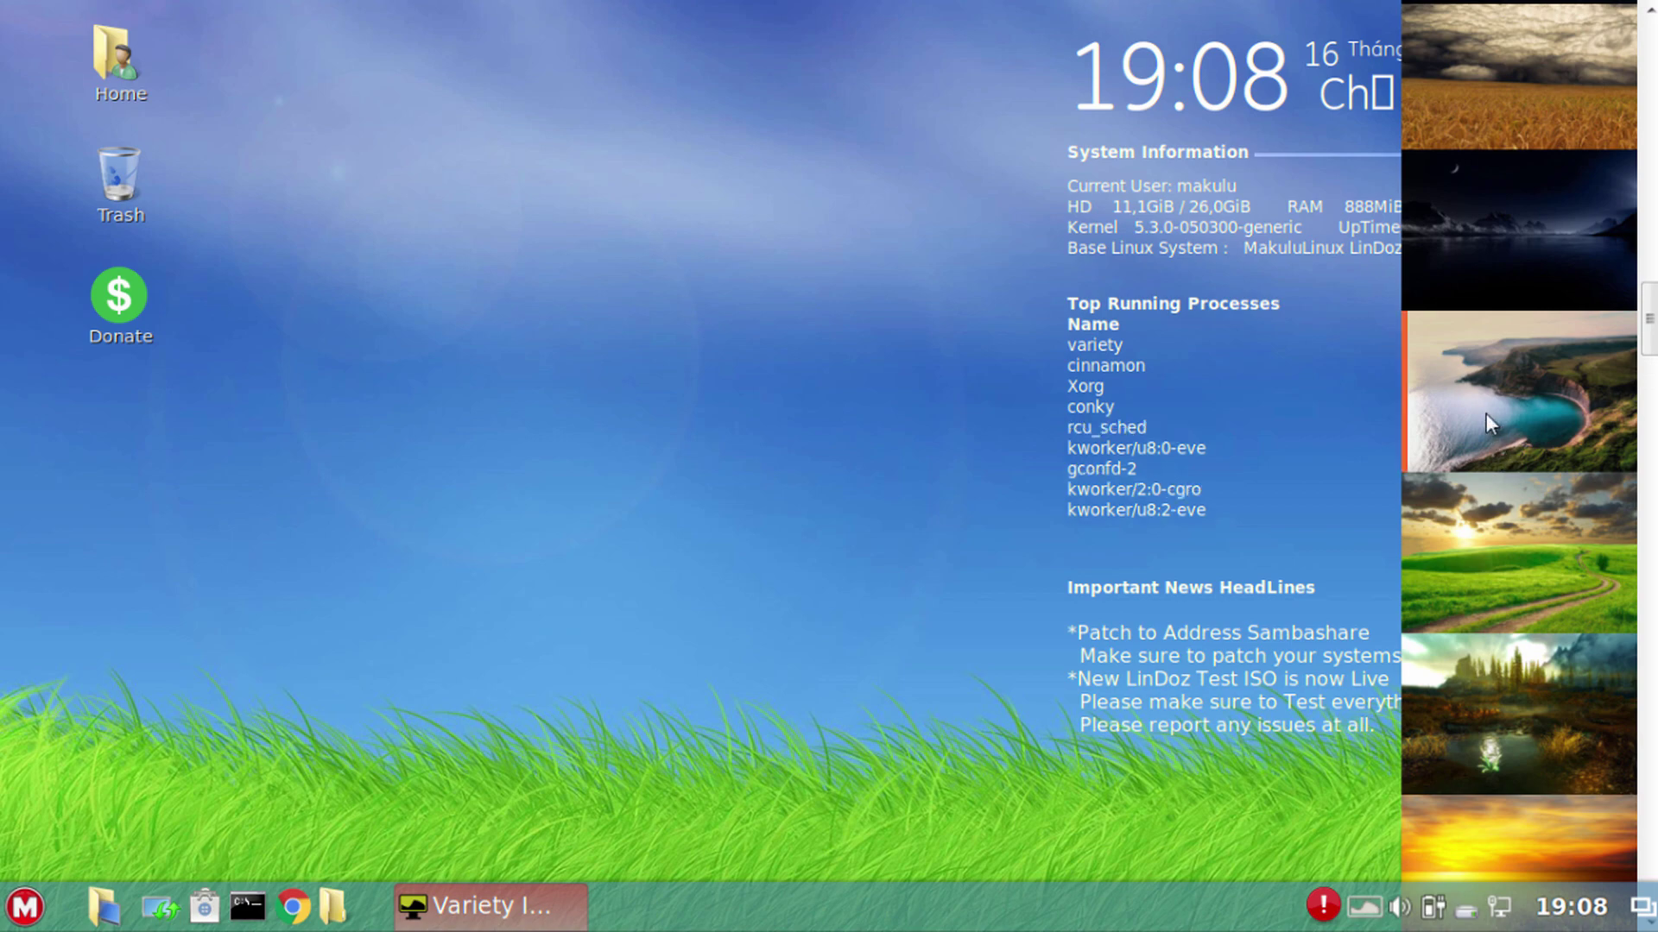
left_click(1485, 413)
Try the blue sky over green meadow wallpaper and the starry sky above clouds wallpaper
scroll(1485, 414, "down", 4)
scroll(1485, 414, "down", 4)
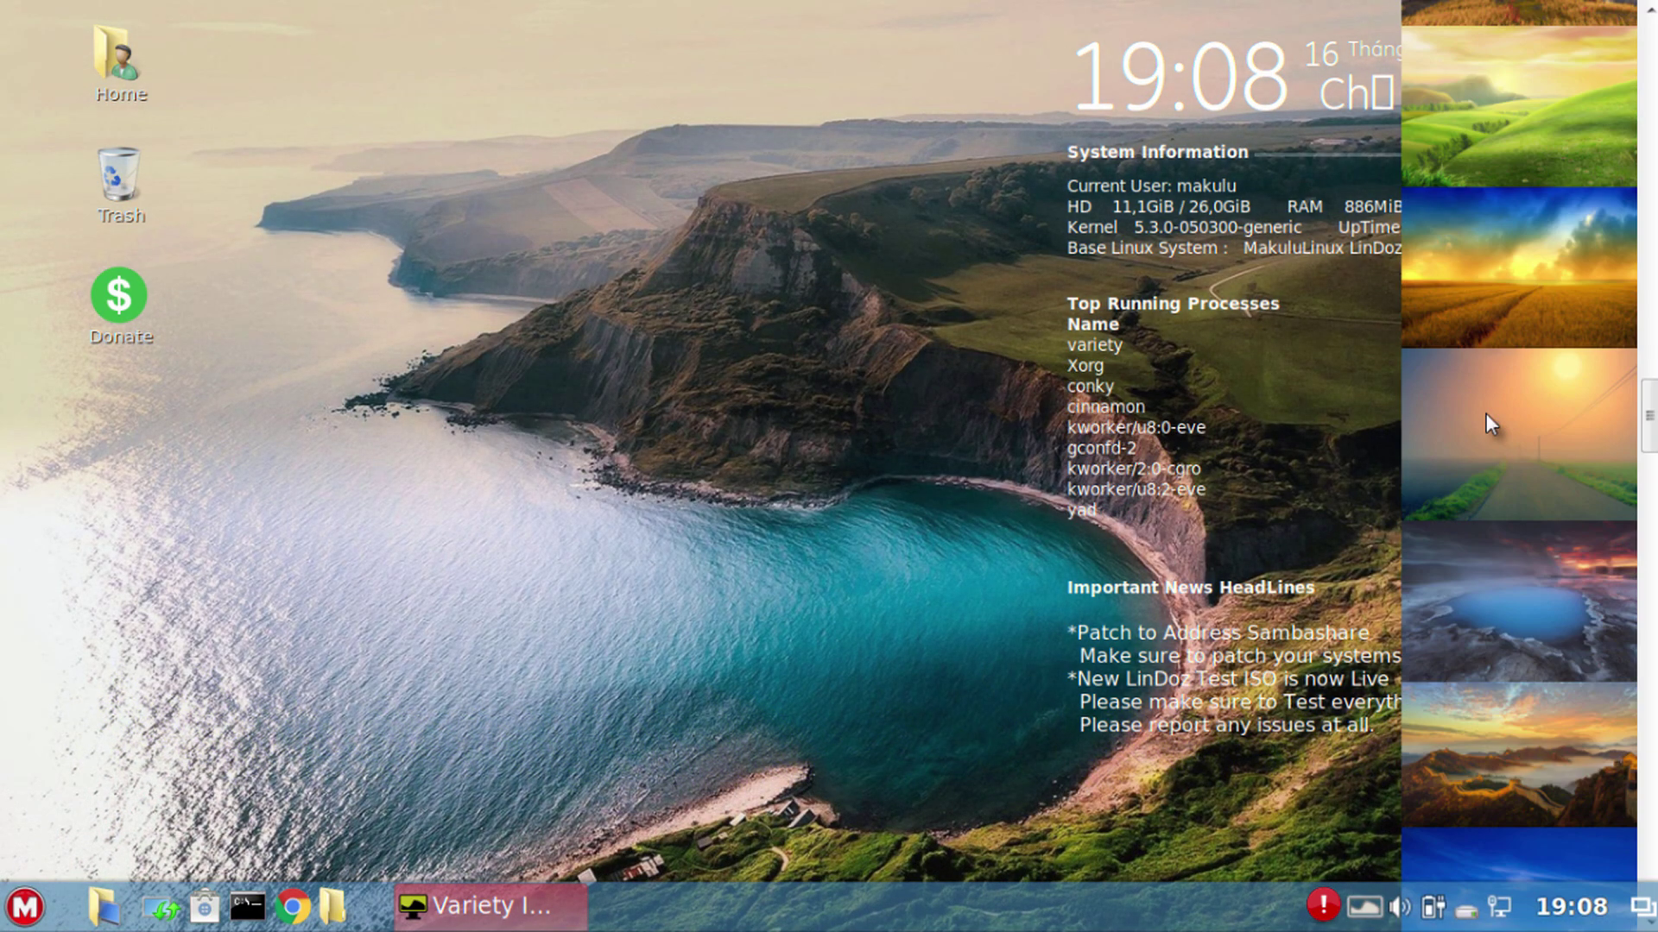
scroll(1485, 414, "down", 3)
left_click(1458, 472)
scroll(1457, 471, "down", 4)
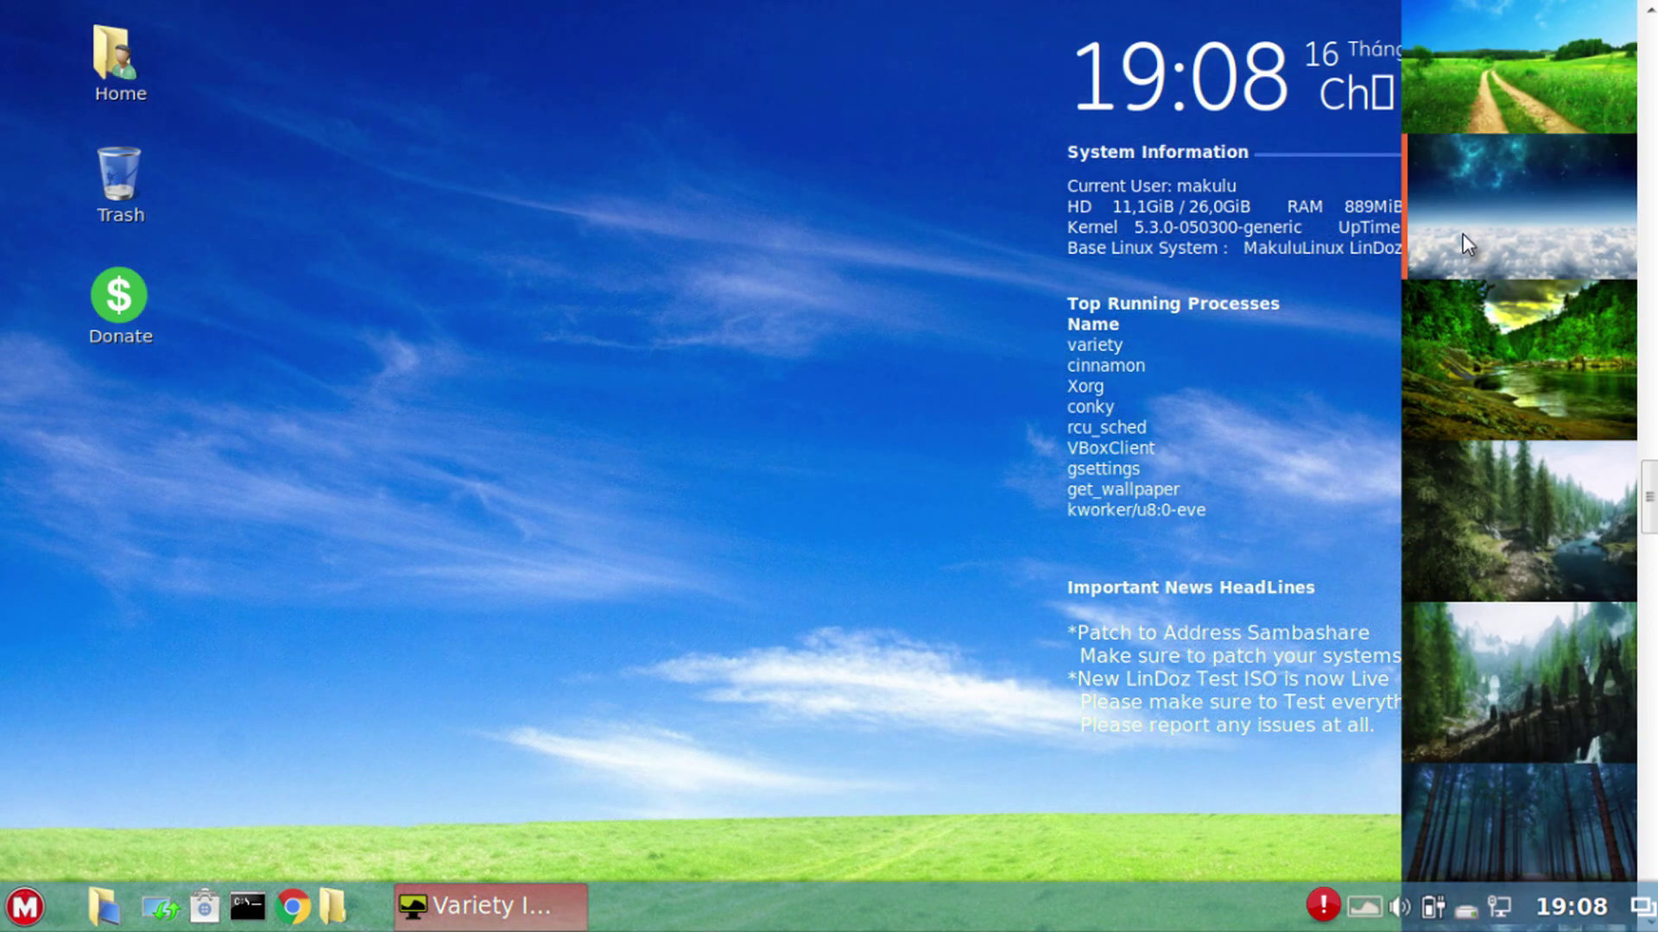
left_click(1463, 233)
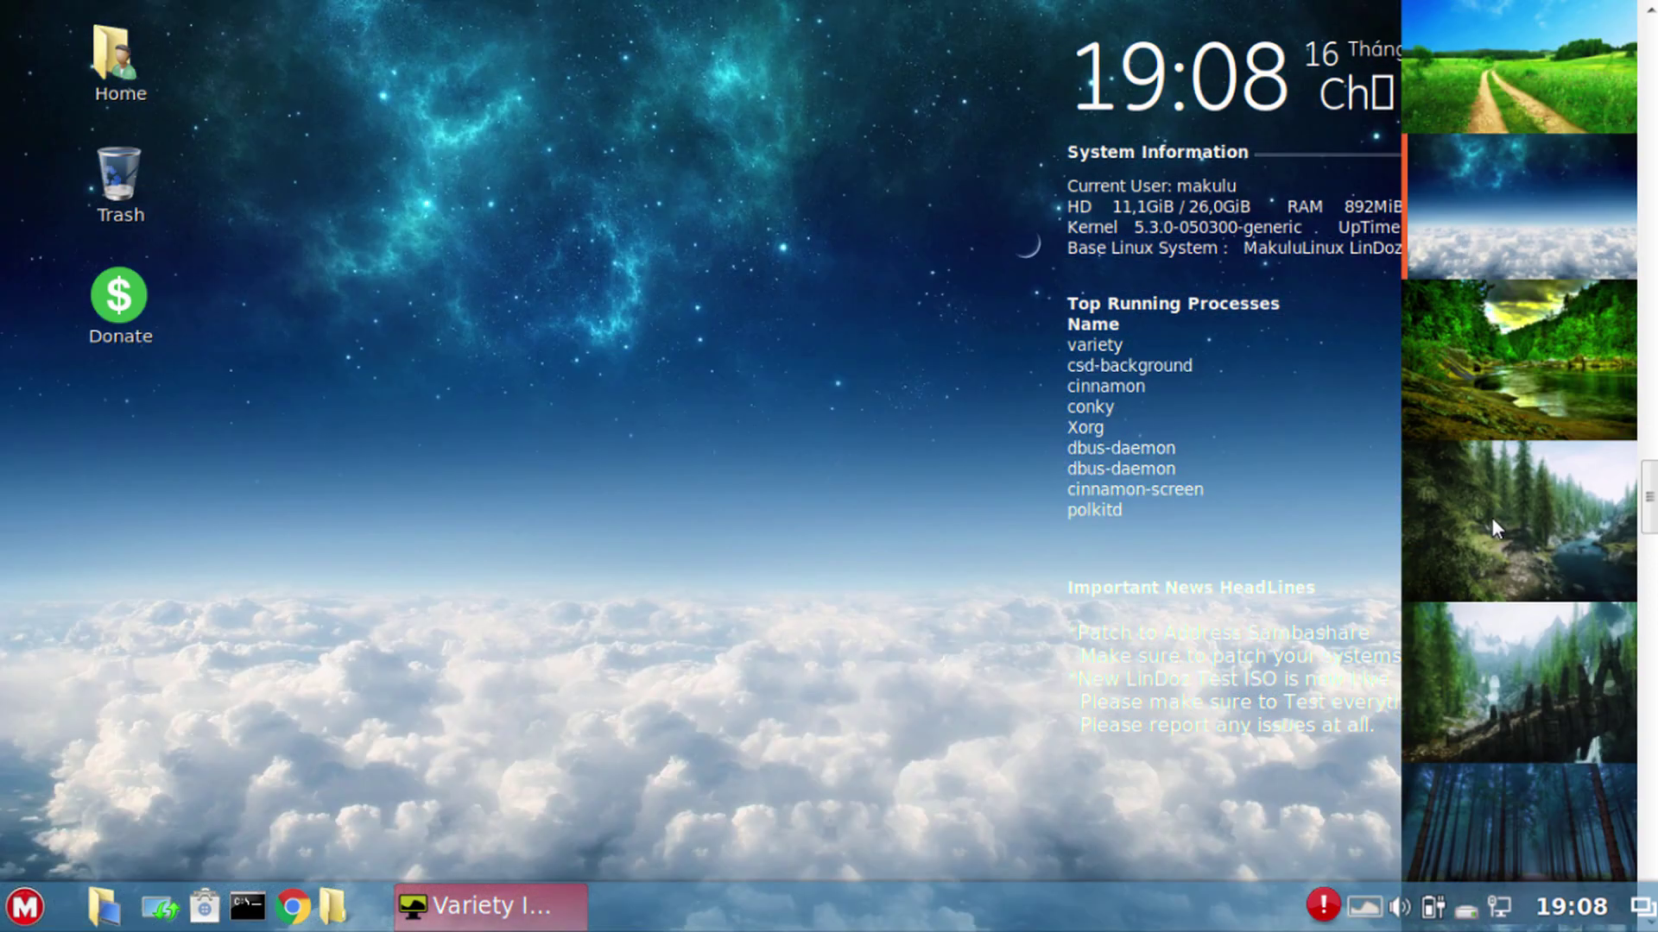
Apply the Ocean-Beach.jpg wallpaper, check the selector's thumbnail size options, and close the selector
scroll(1493, 531, "down", 6)
scroll(1494, 531, "down", 4)
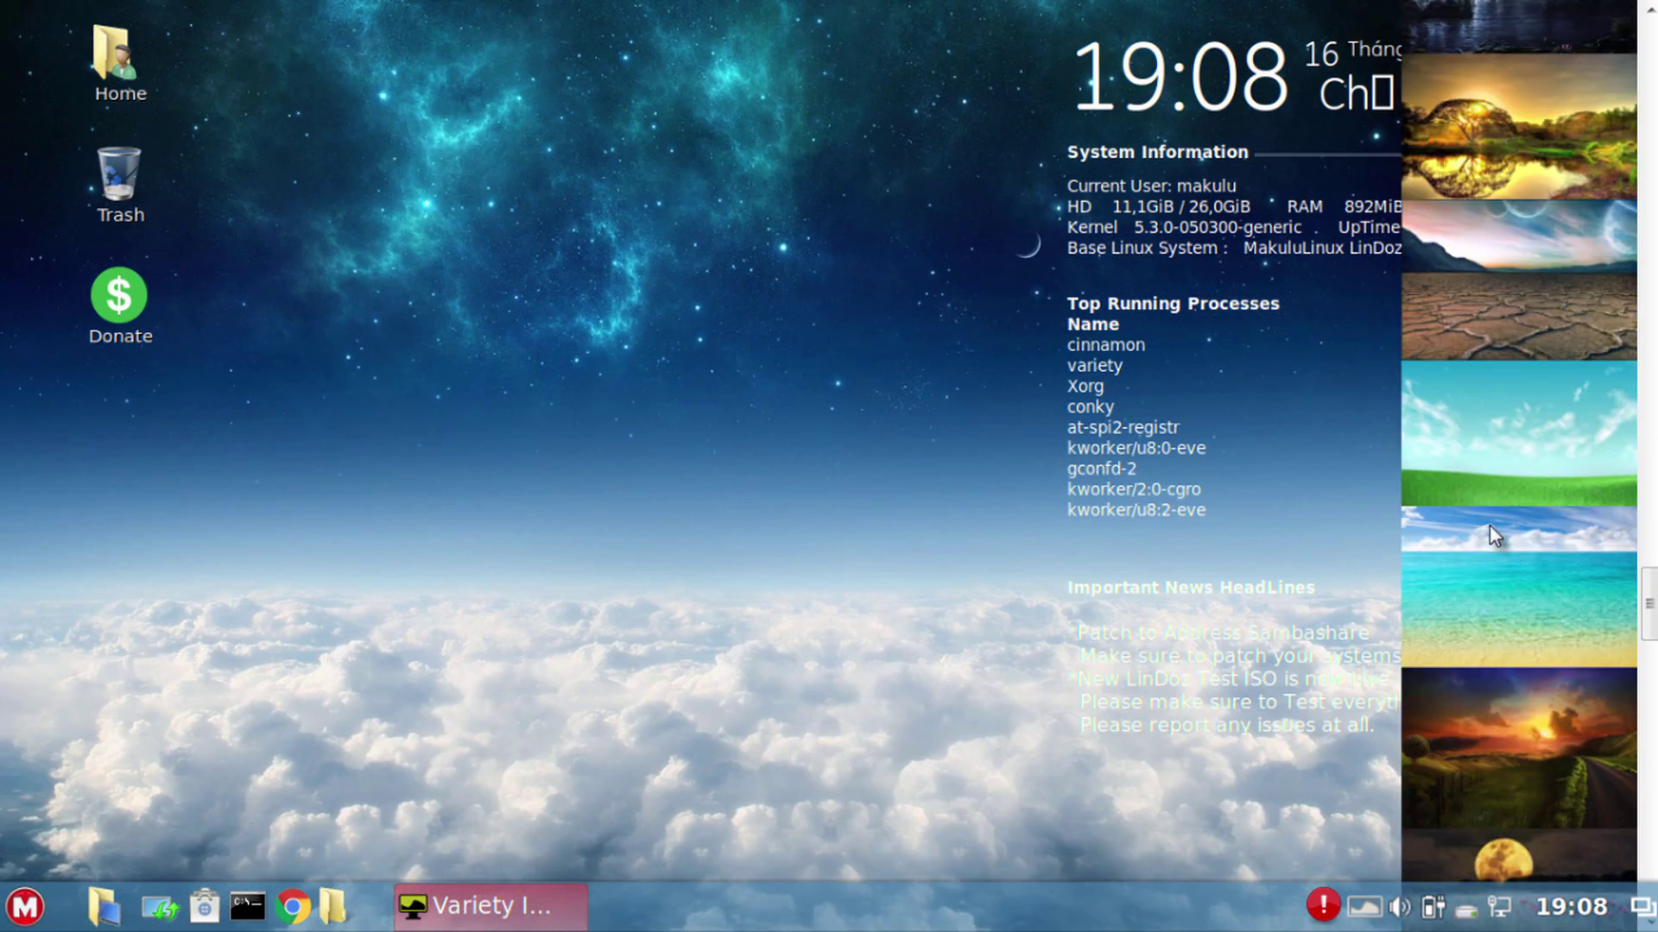
left_click(1469, 466)
left_click(1496, 584)
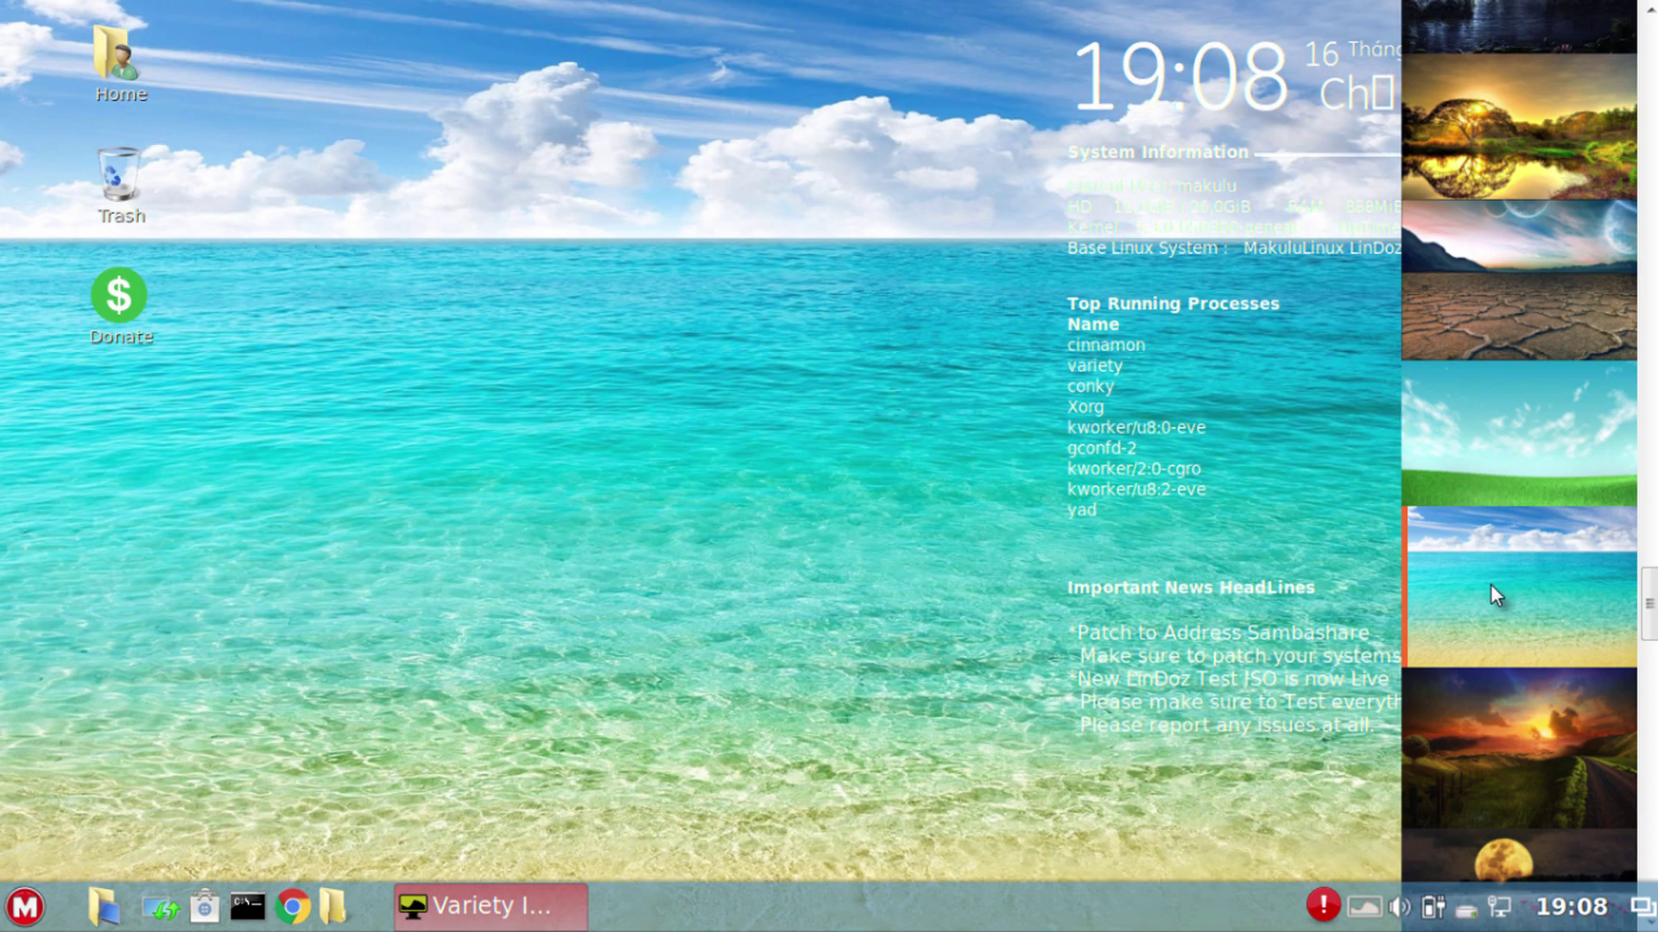
right_click(1490, 584)
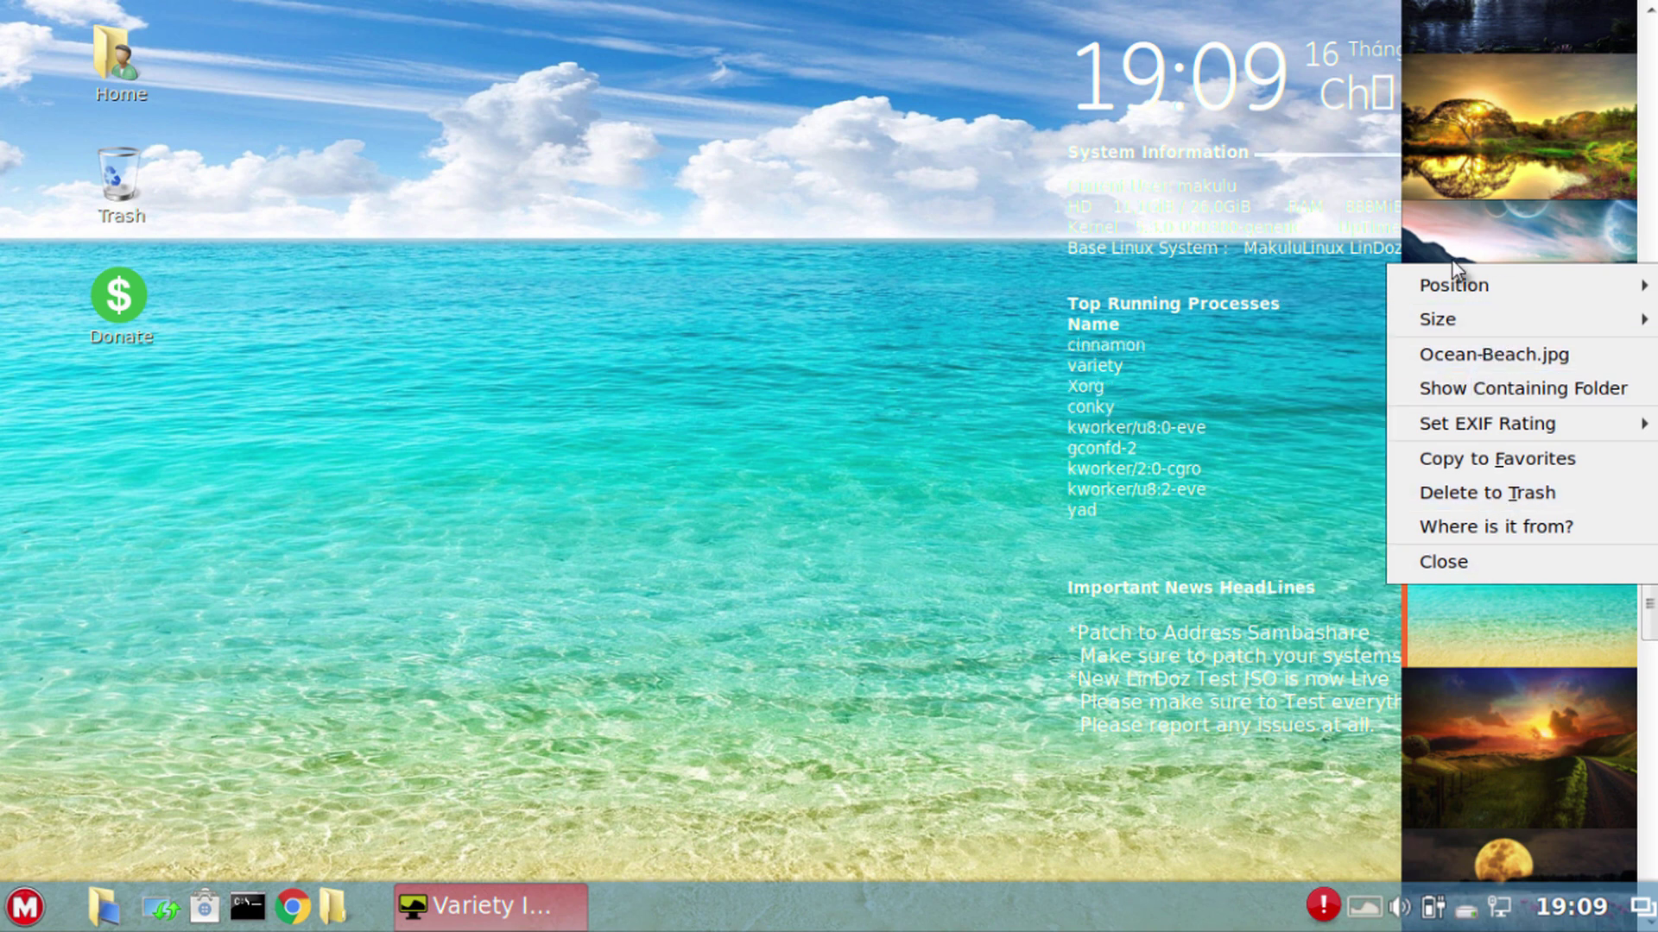
mouse_move(1457, 327)
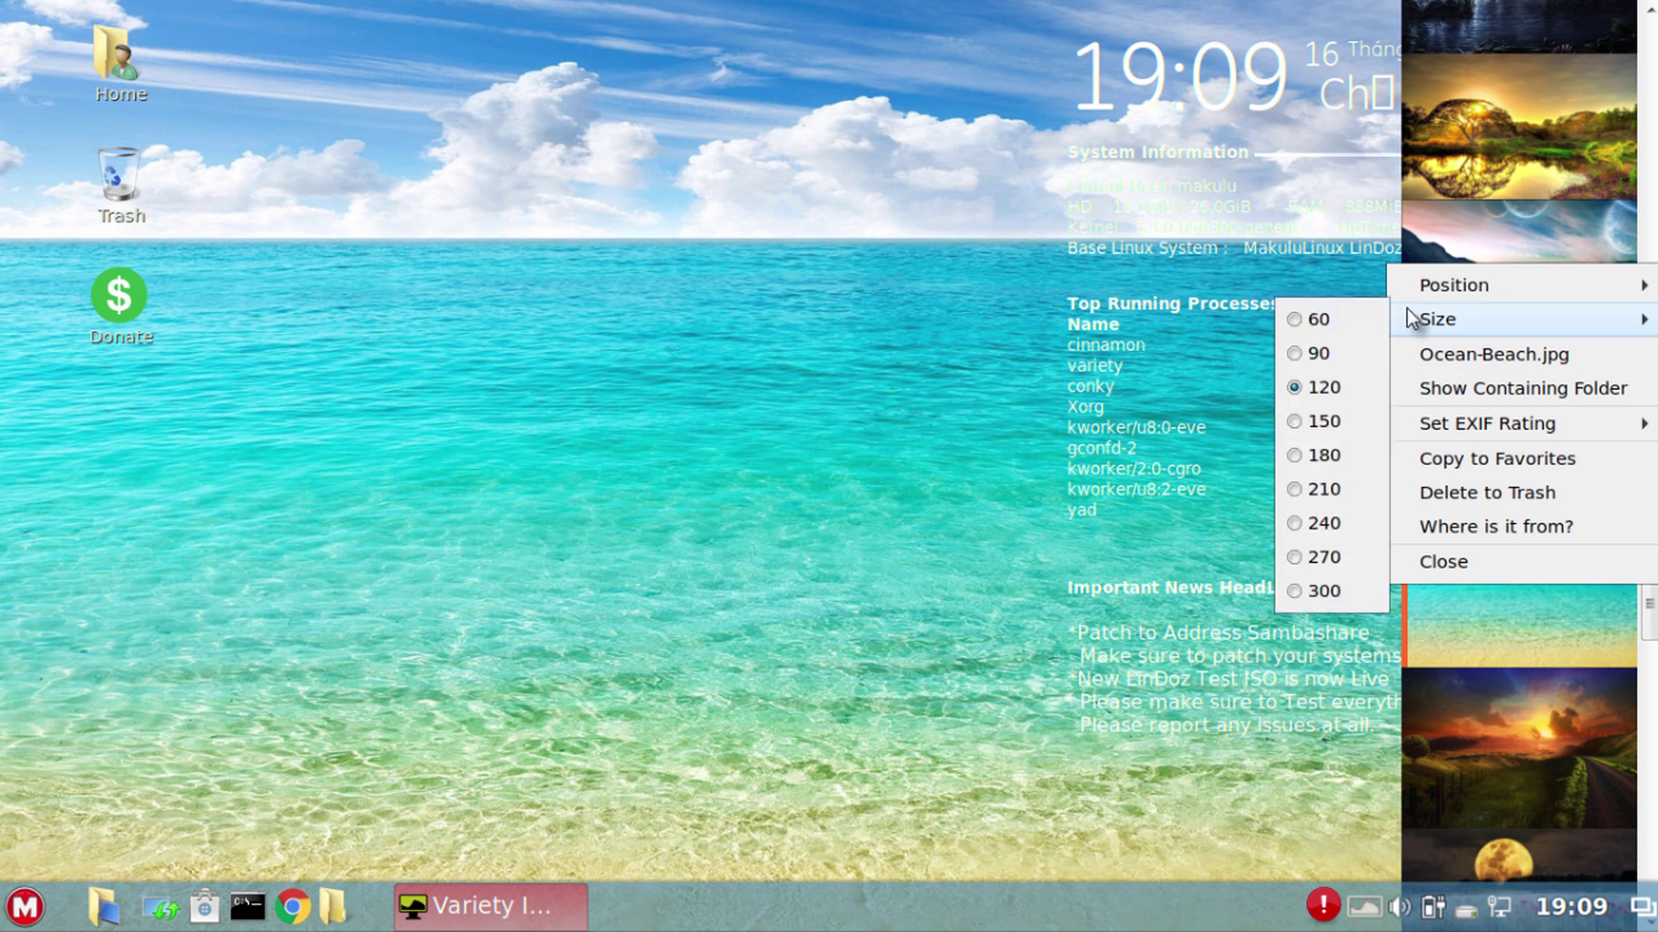
left_click(1440, 562)
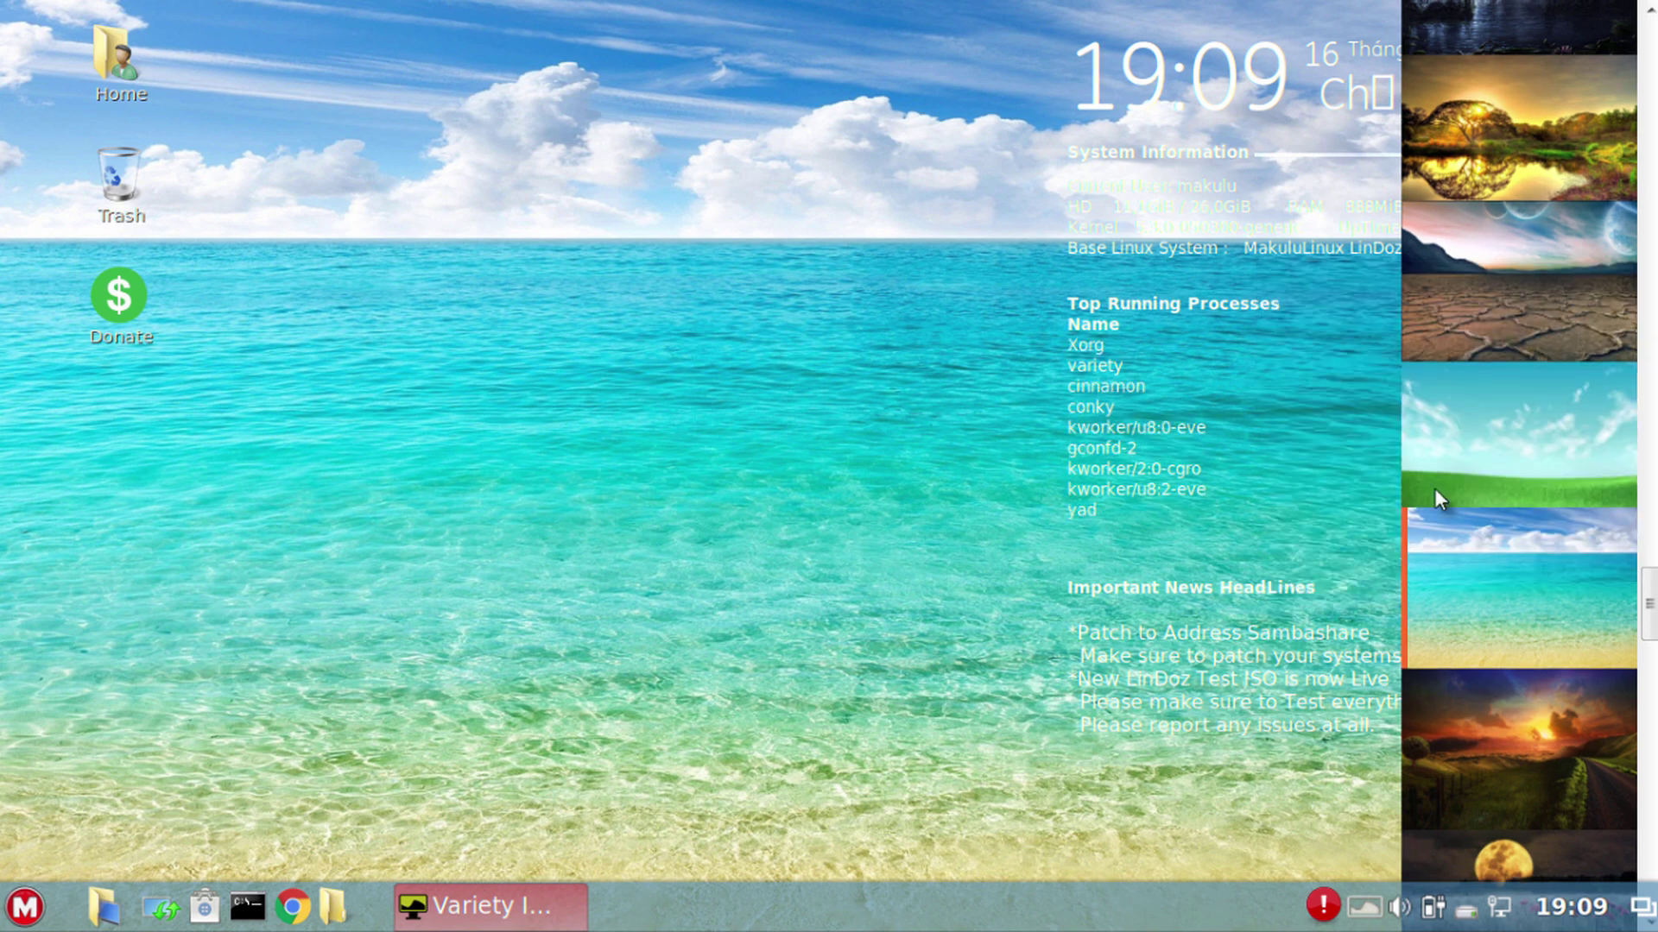
Close the desktop background selector, reopen it from the desktop for another look, and close it again
right_click(1452, 547)
left_click(1457, 530)
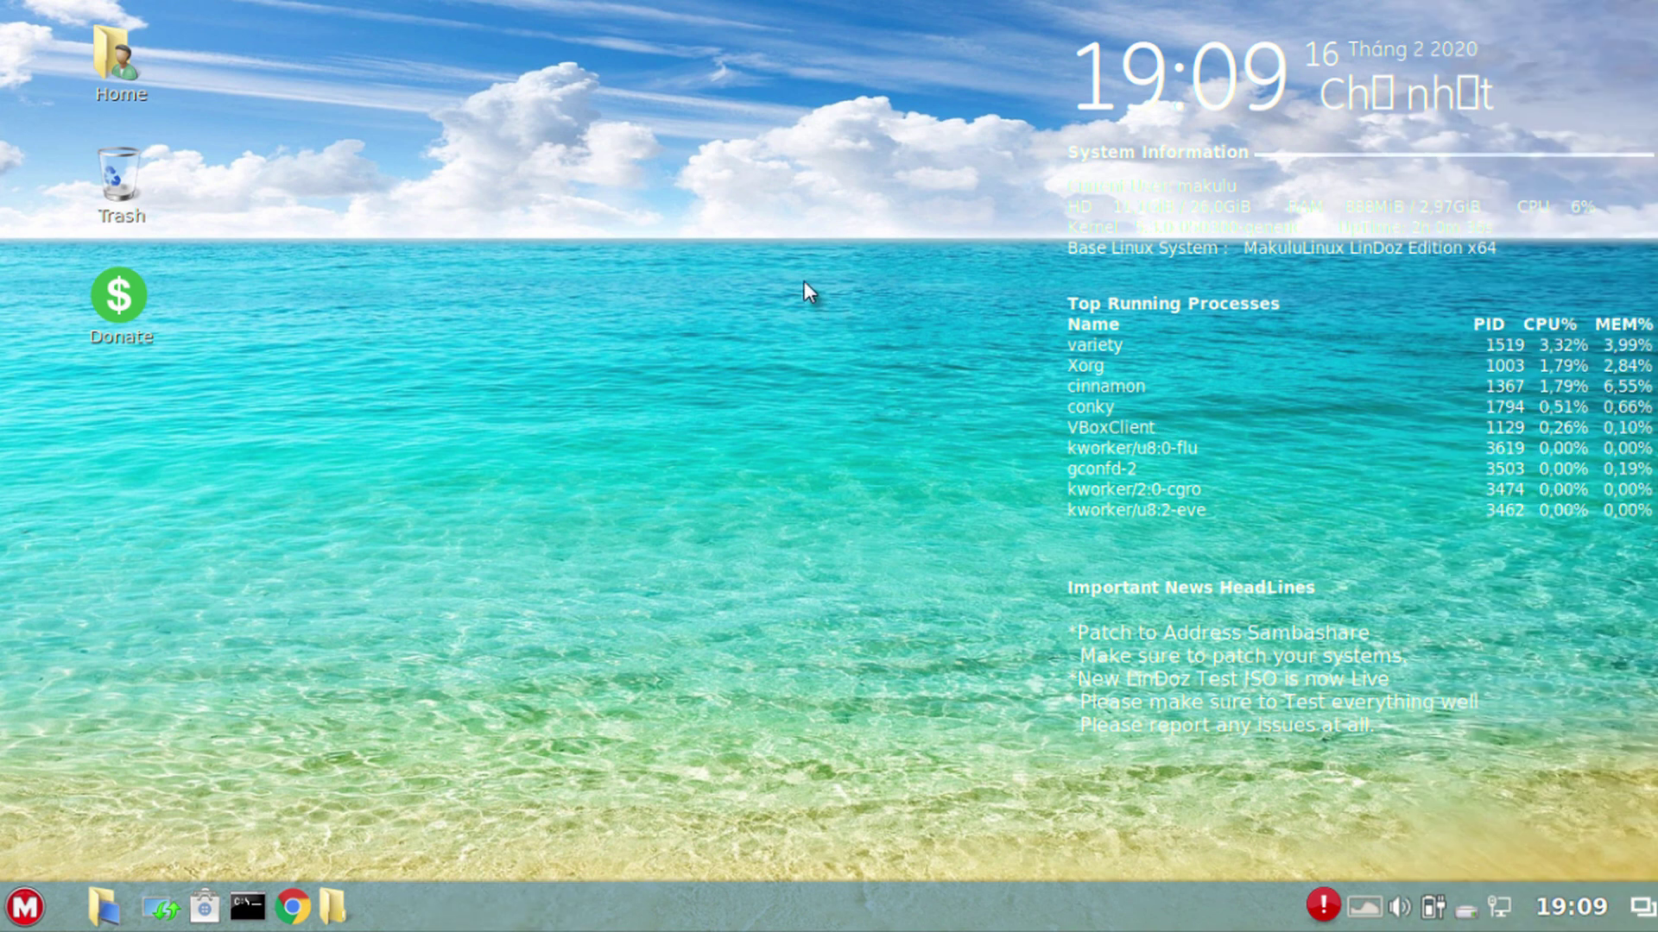
right_click(716, 240)
left_click(740, 360)
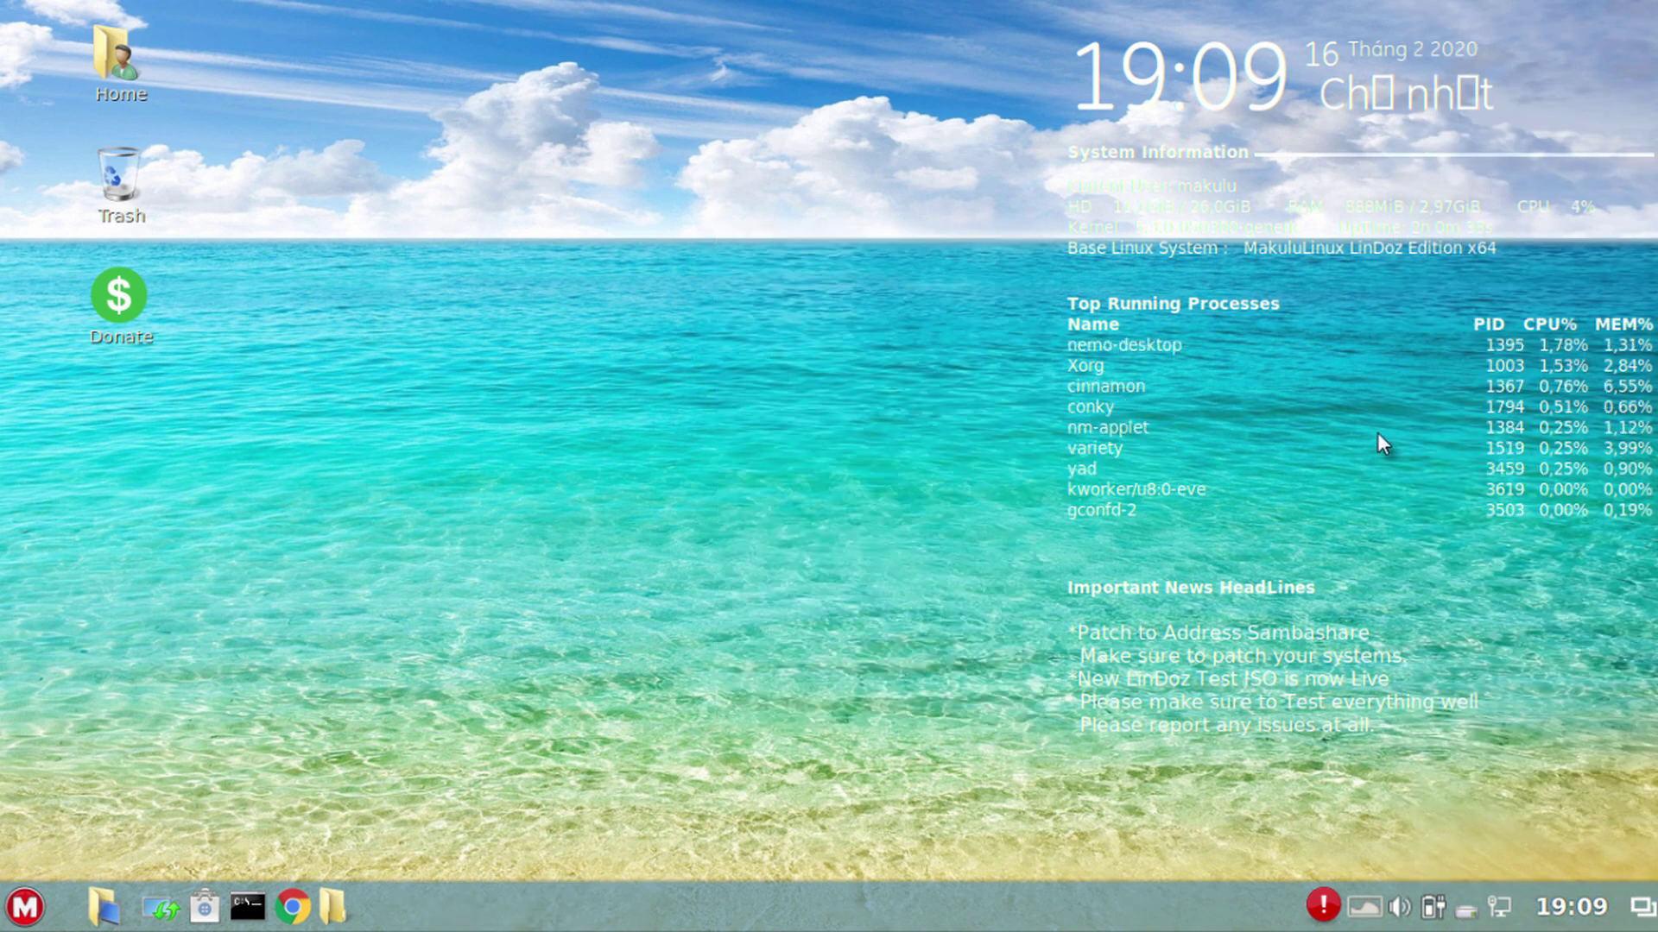
right_click(1463, 343)
left_click(1459, 641)
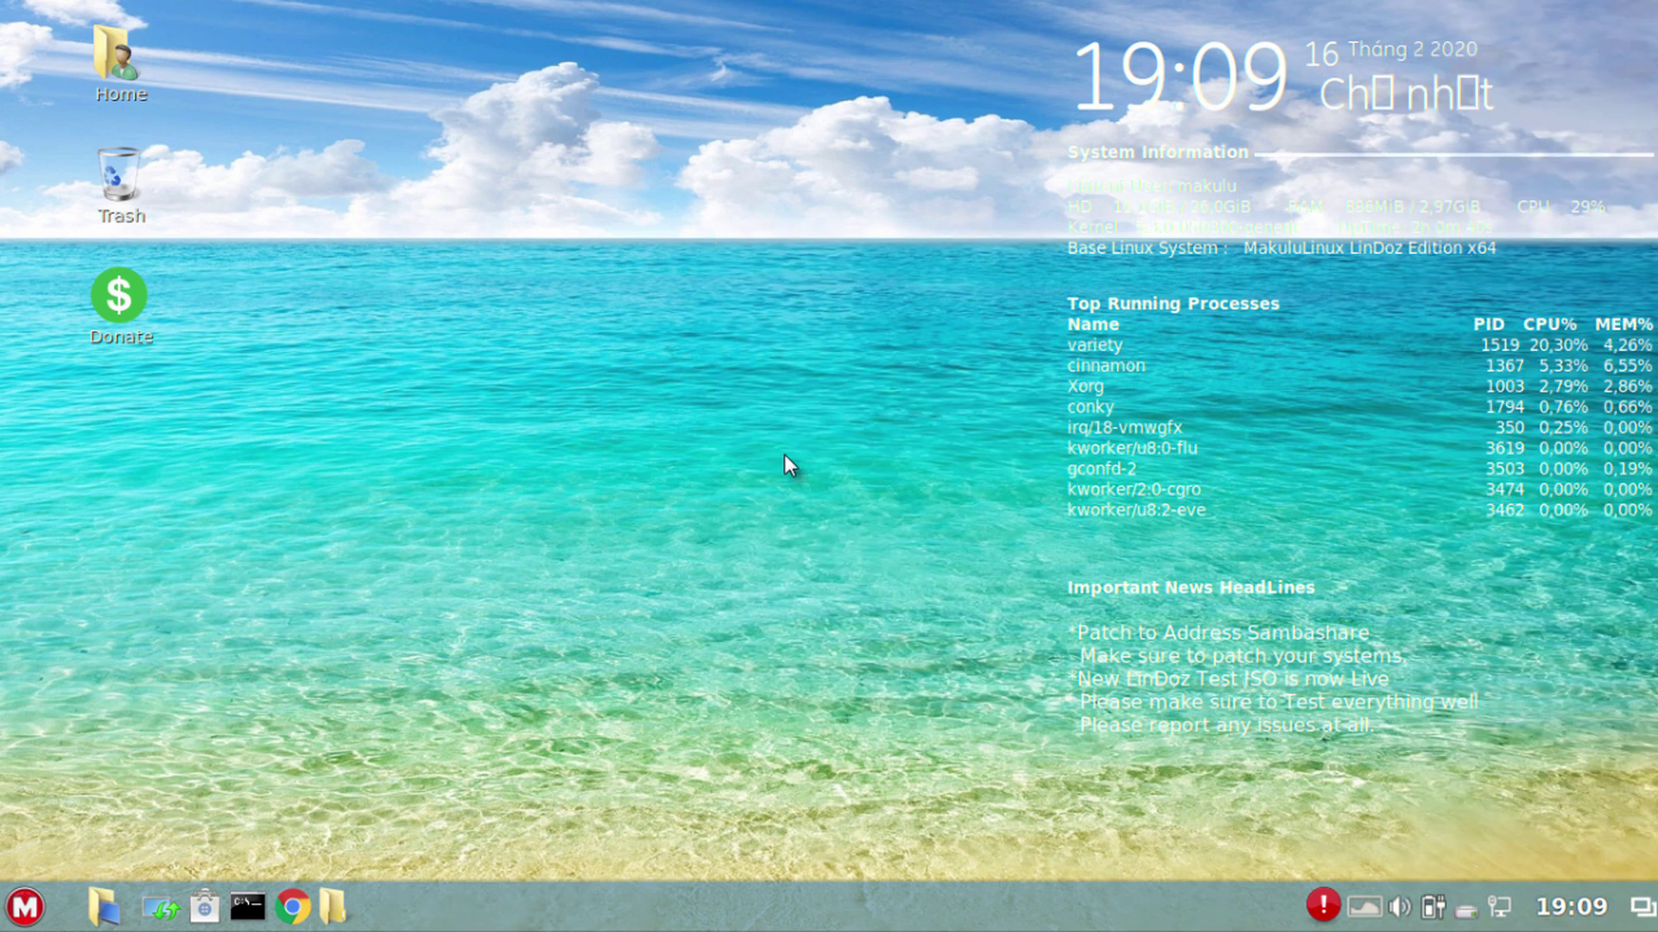
View the Appearance and Preferences categories in System Settings, and close the window
left_click(25, 906)
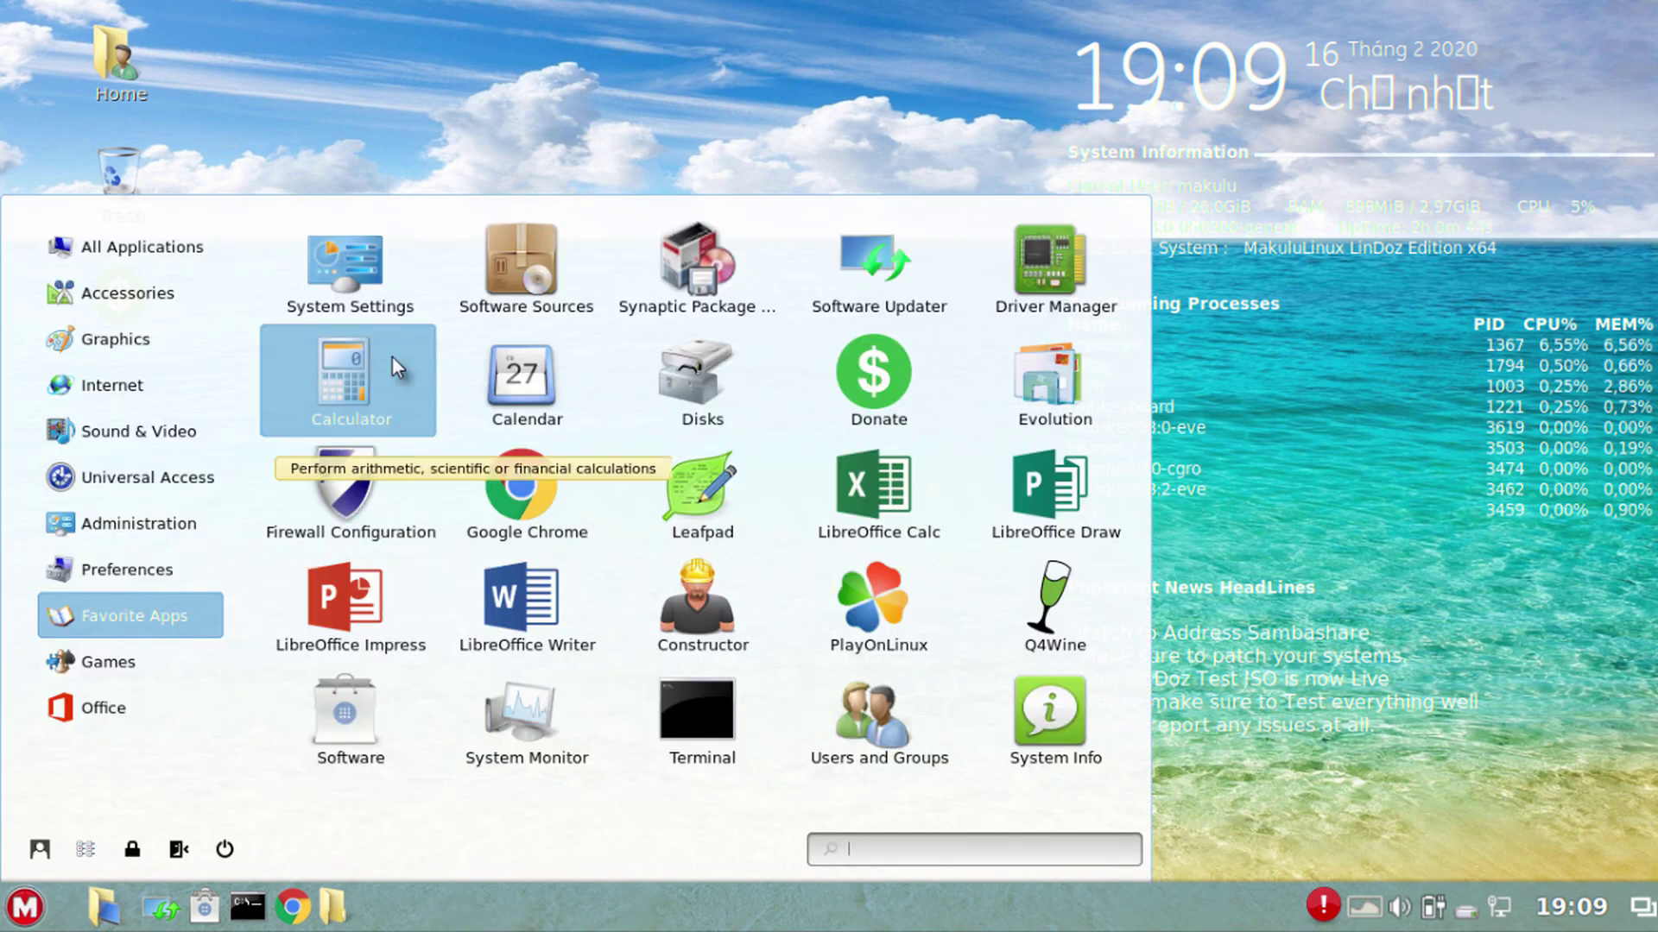
left_click(370, 282)
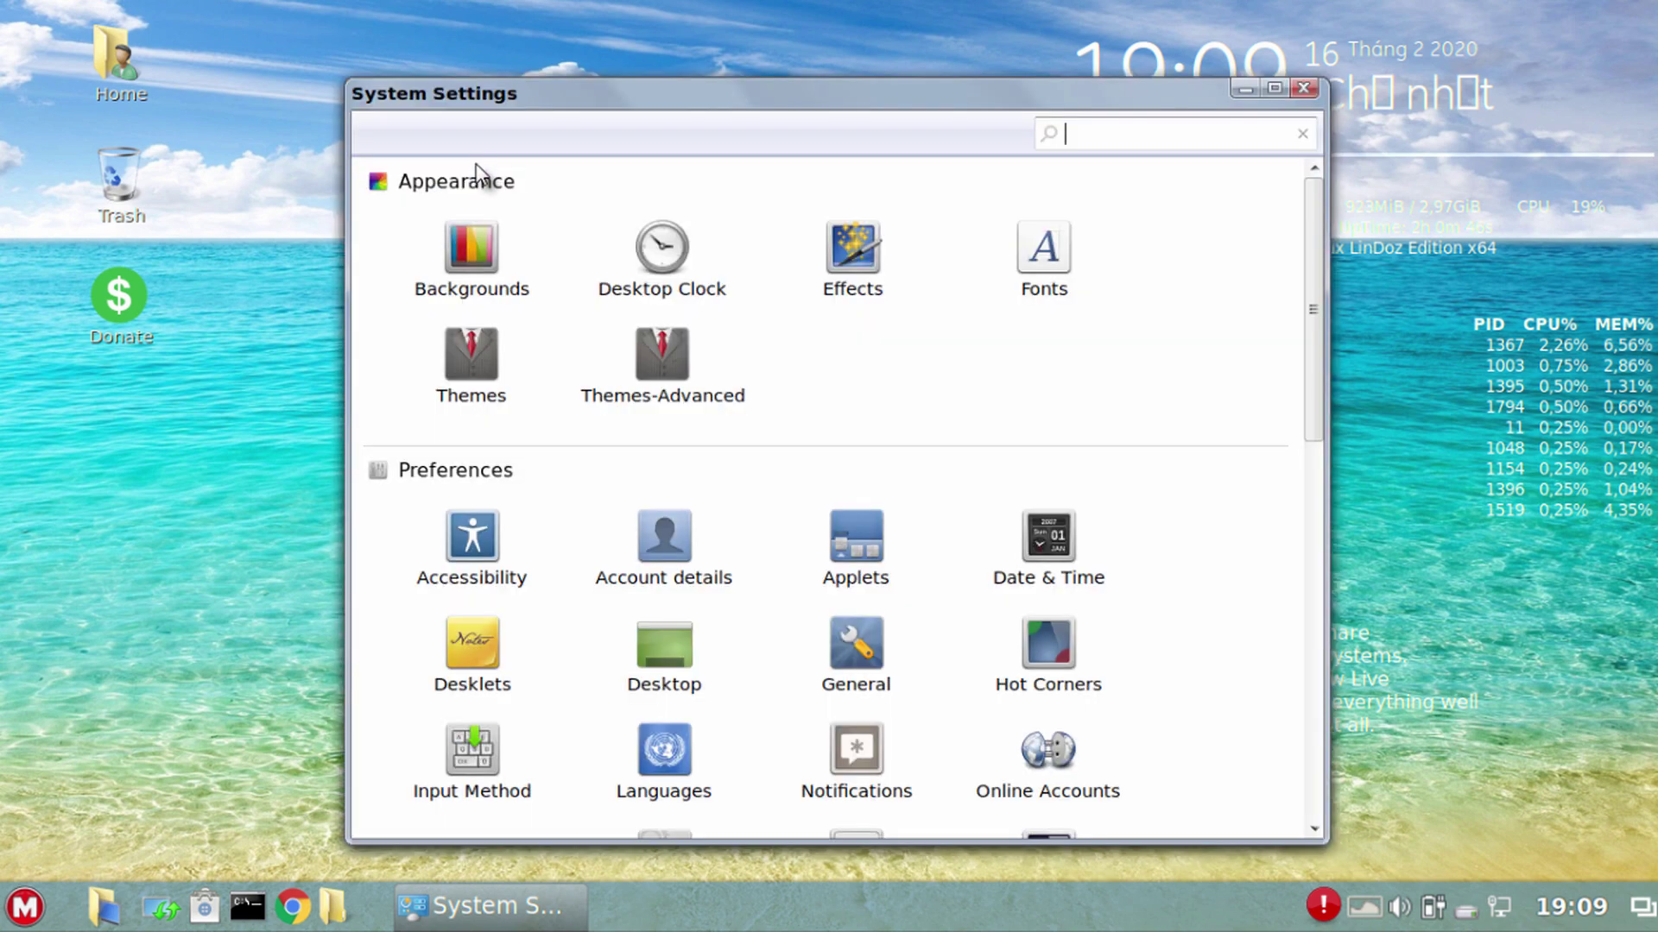
left_click(1303, 89)
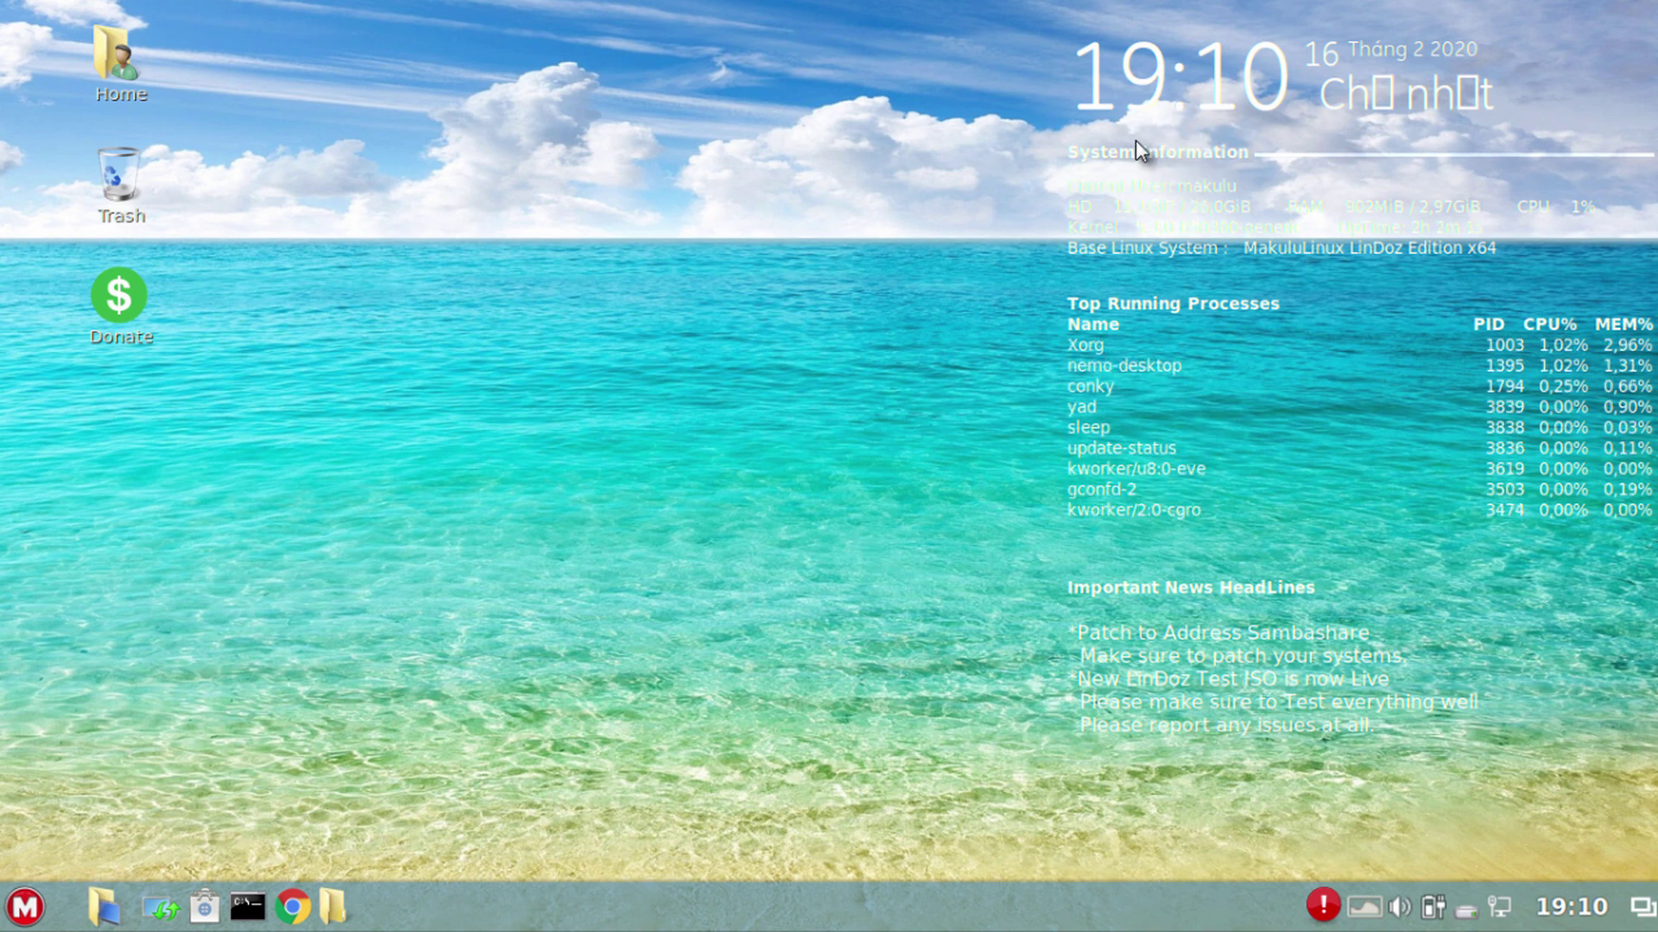
Switch the desktop clock to the black colour scheme and close the Desktop Clock Colour Scheme window
right_click(688, 251)
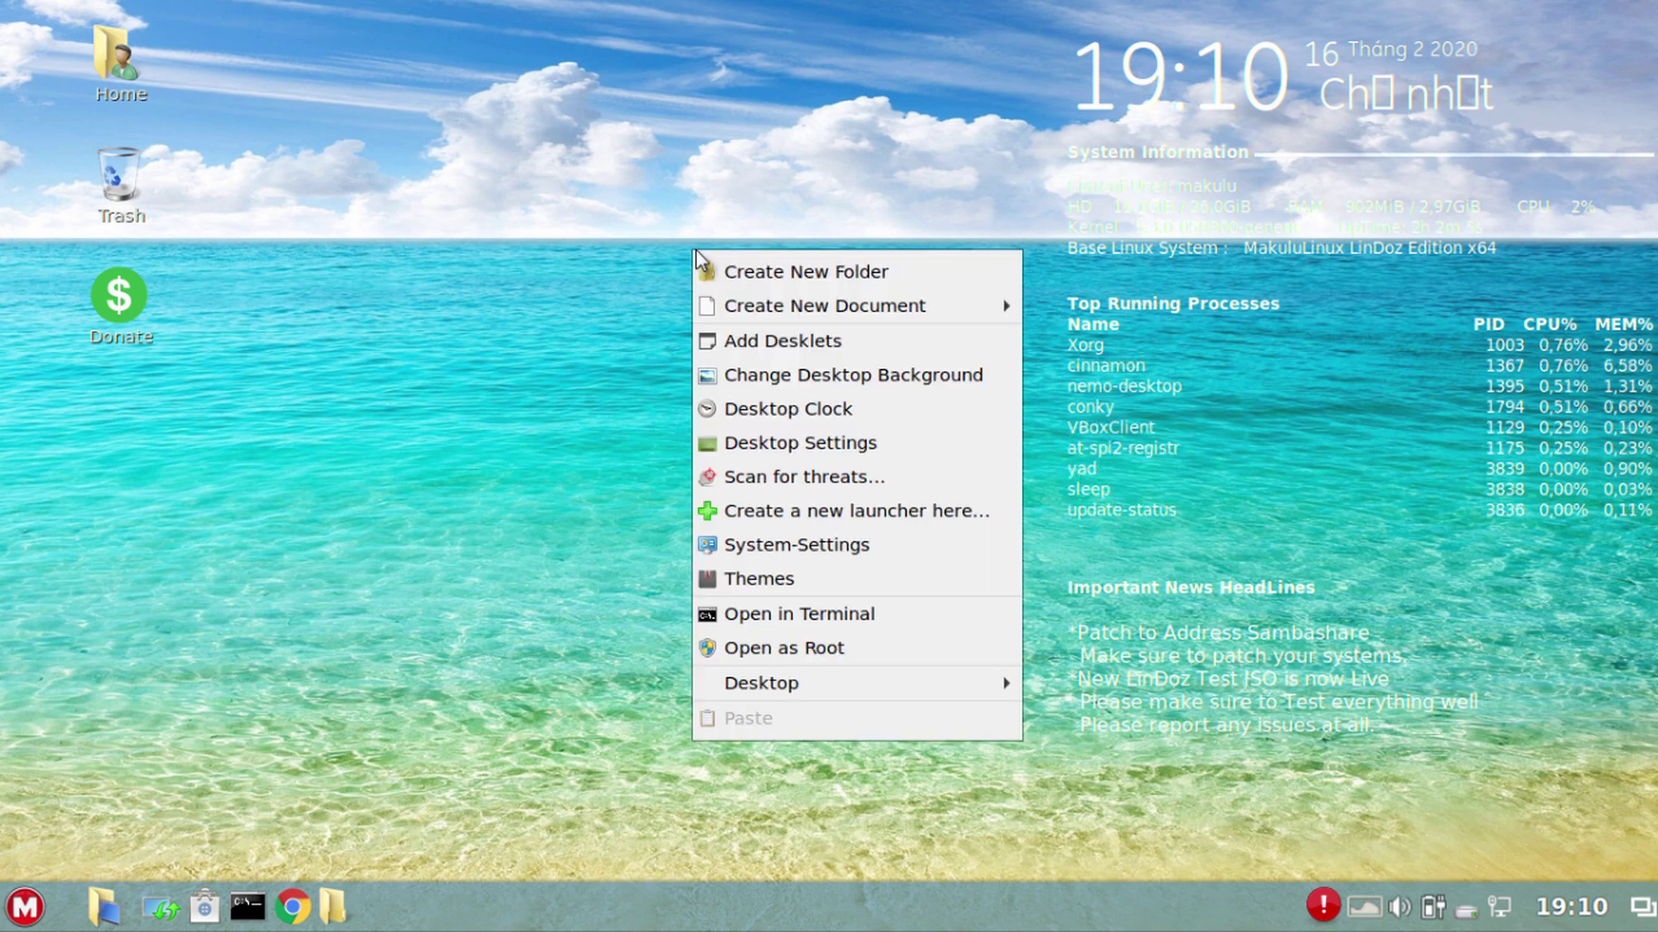
left_click(783, 221)
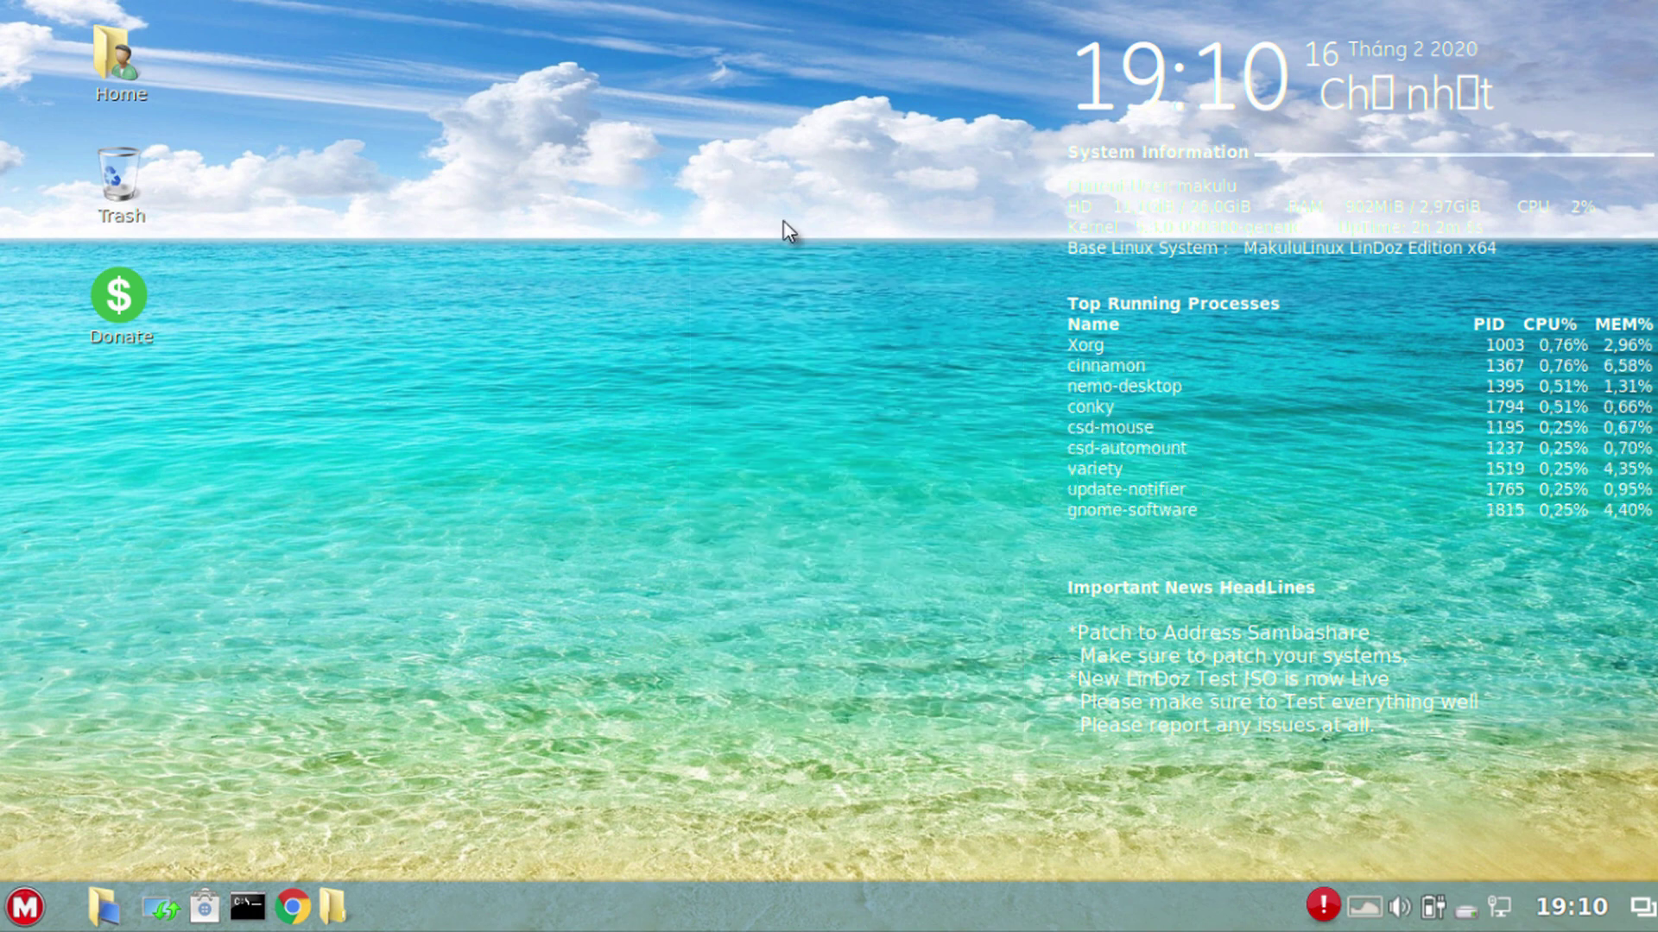
right_click(613, 223)
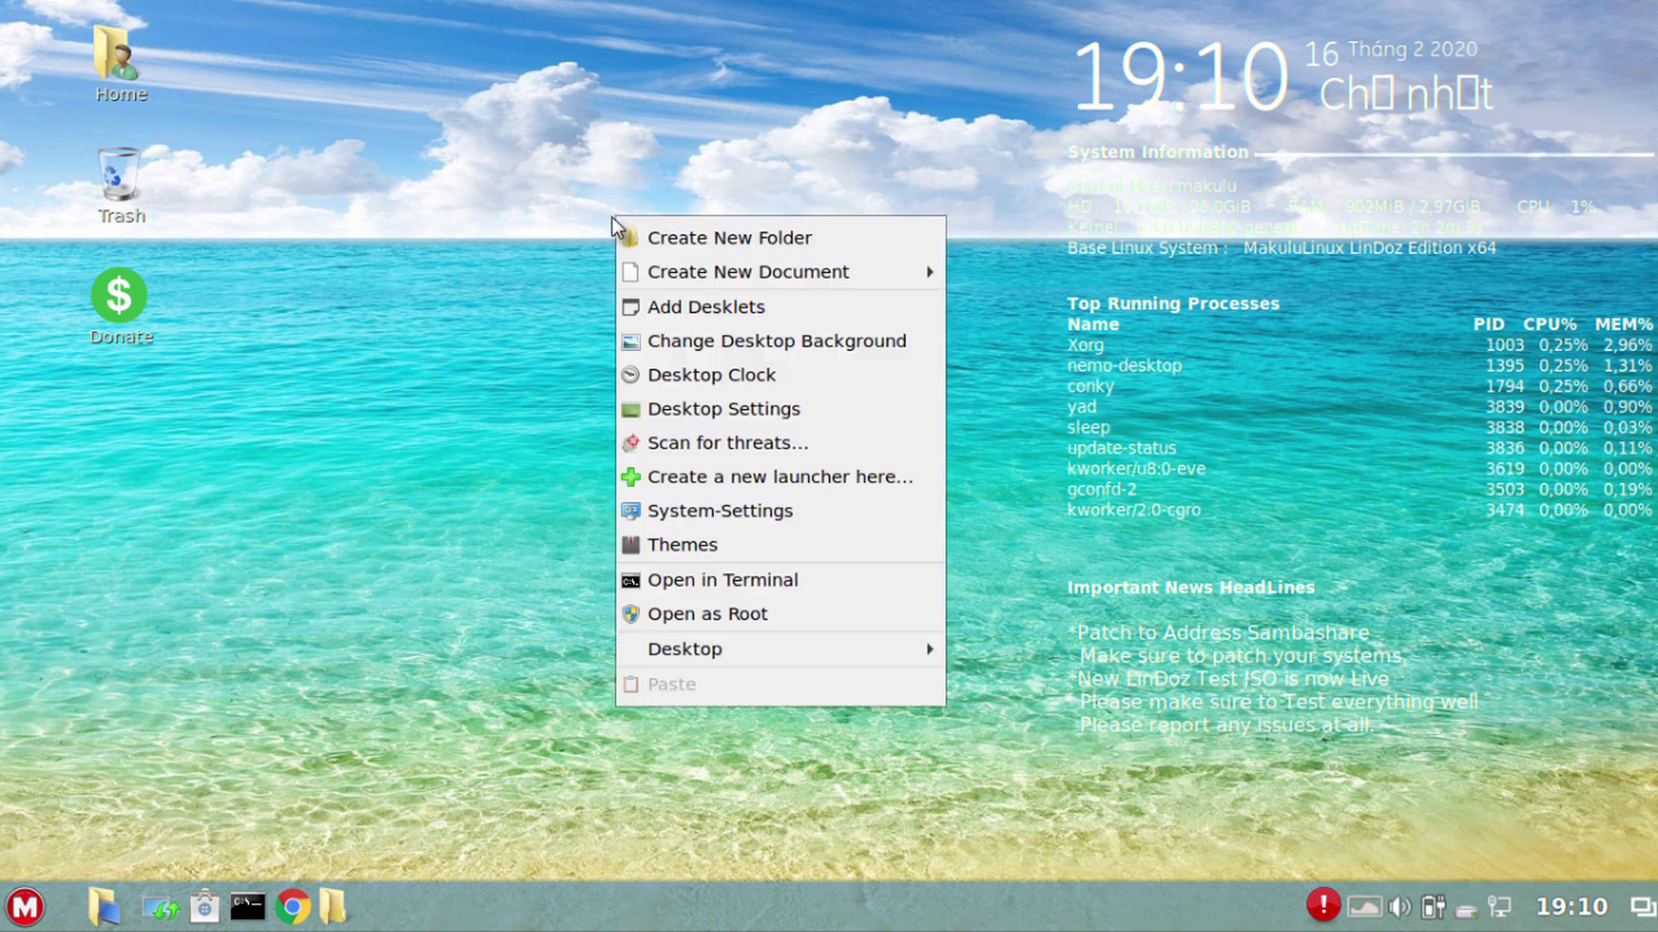
left_click(657, 373)
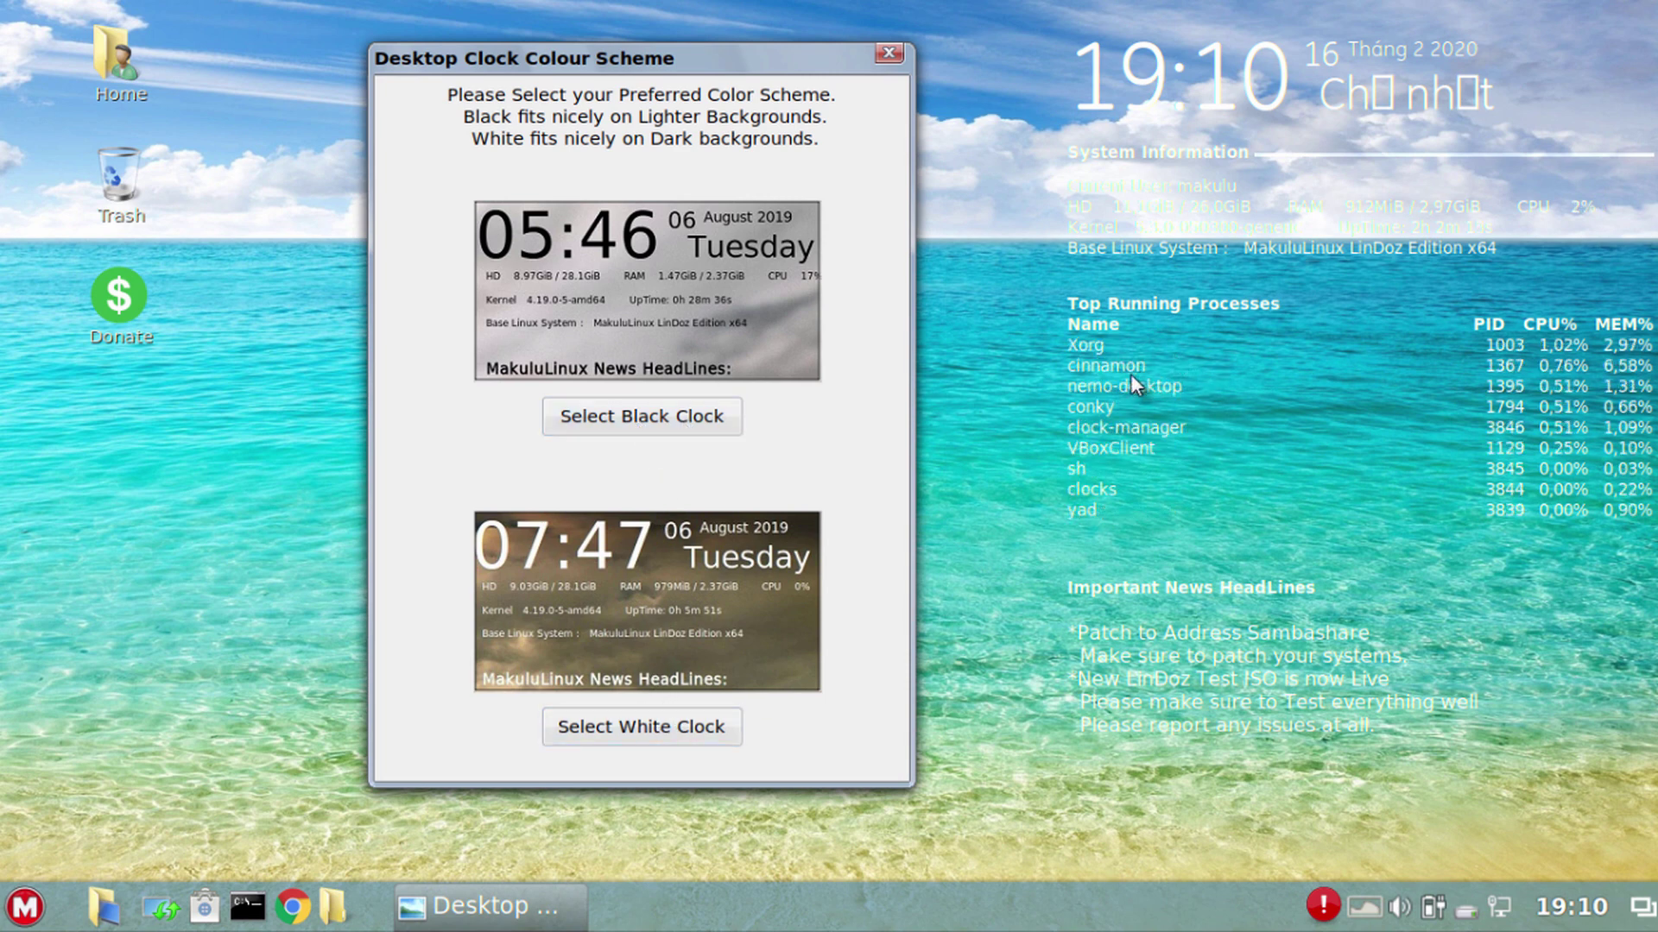
left_click(596, 423)
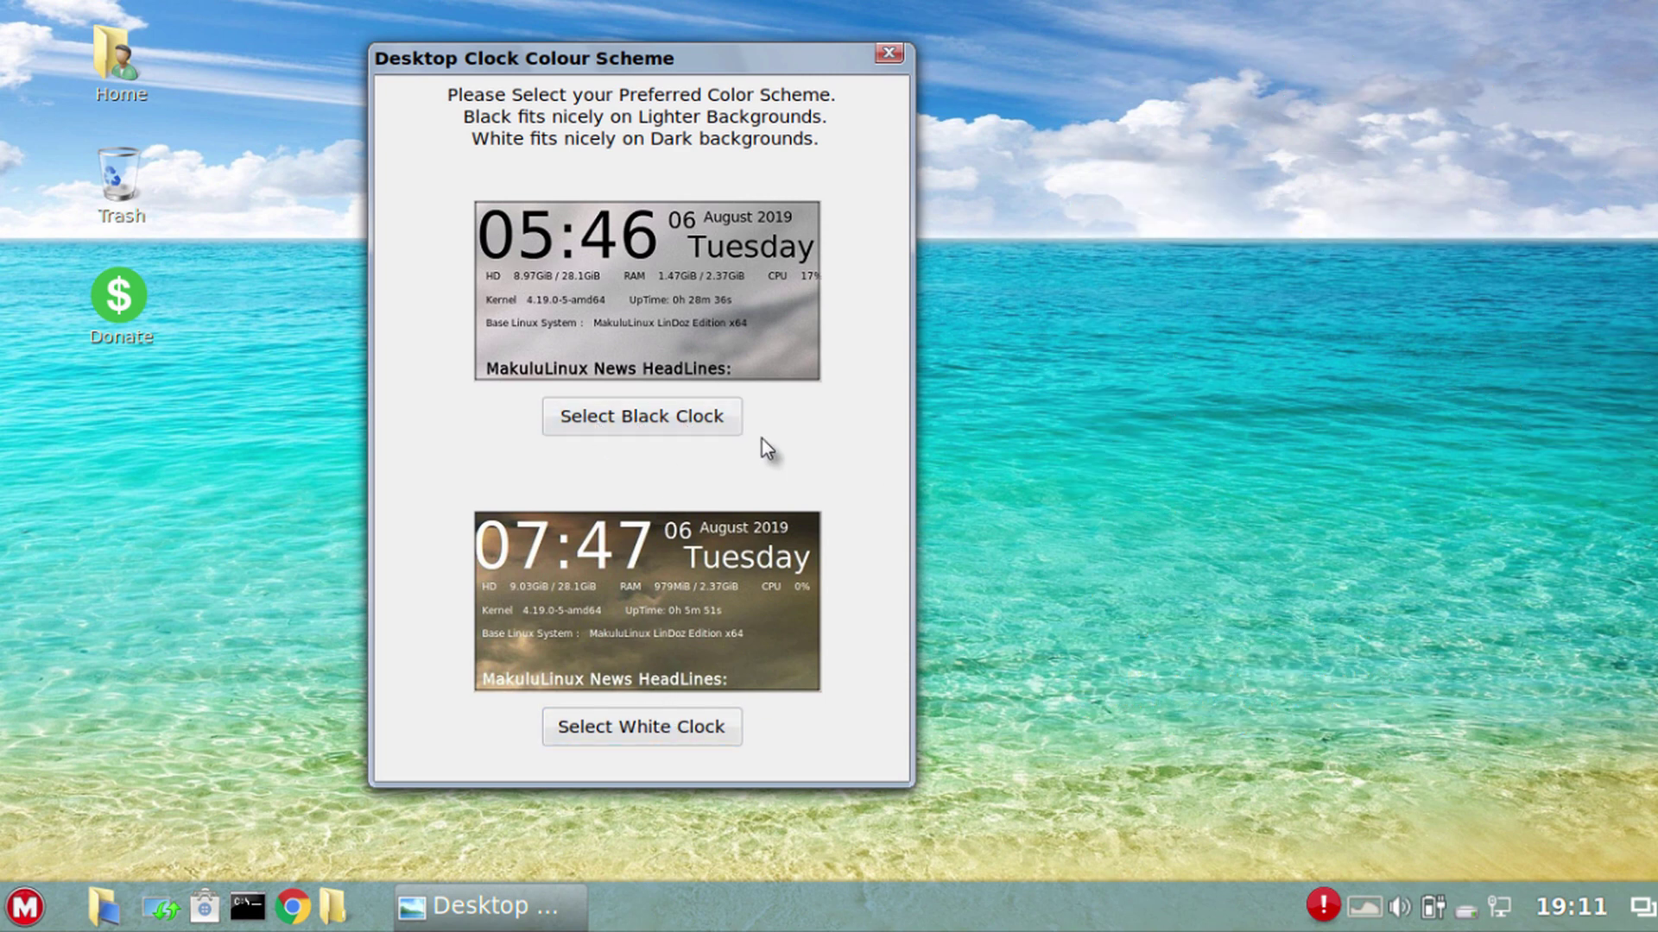
left_click(888, 53)
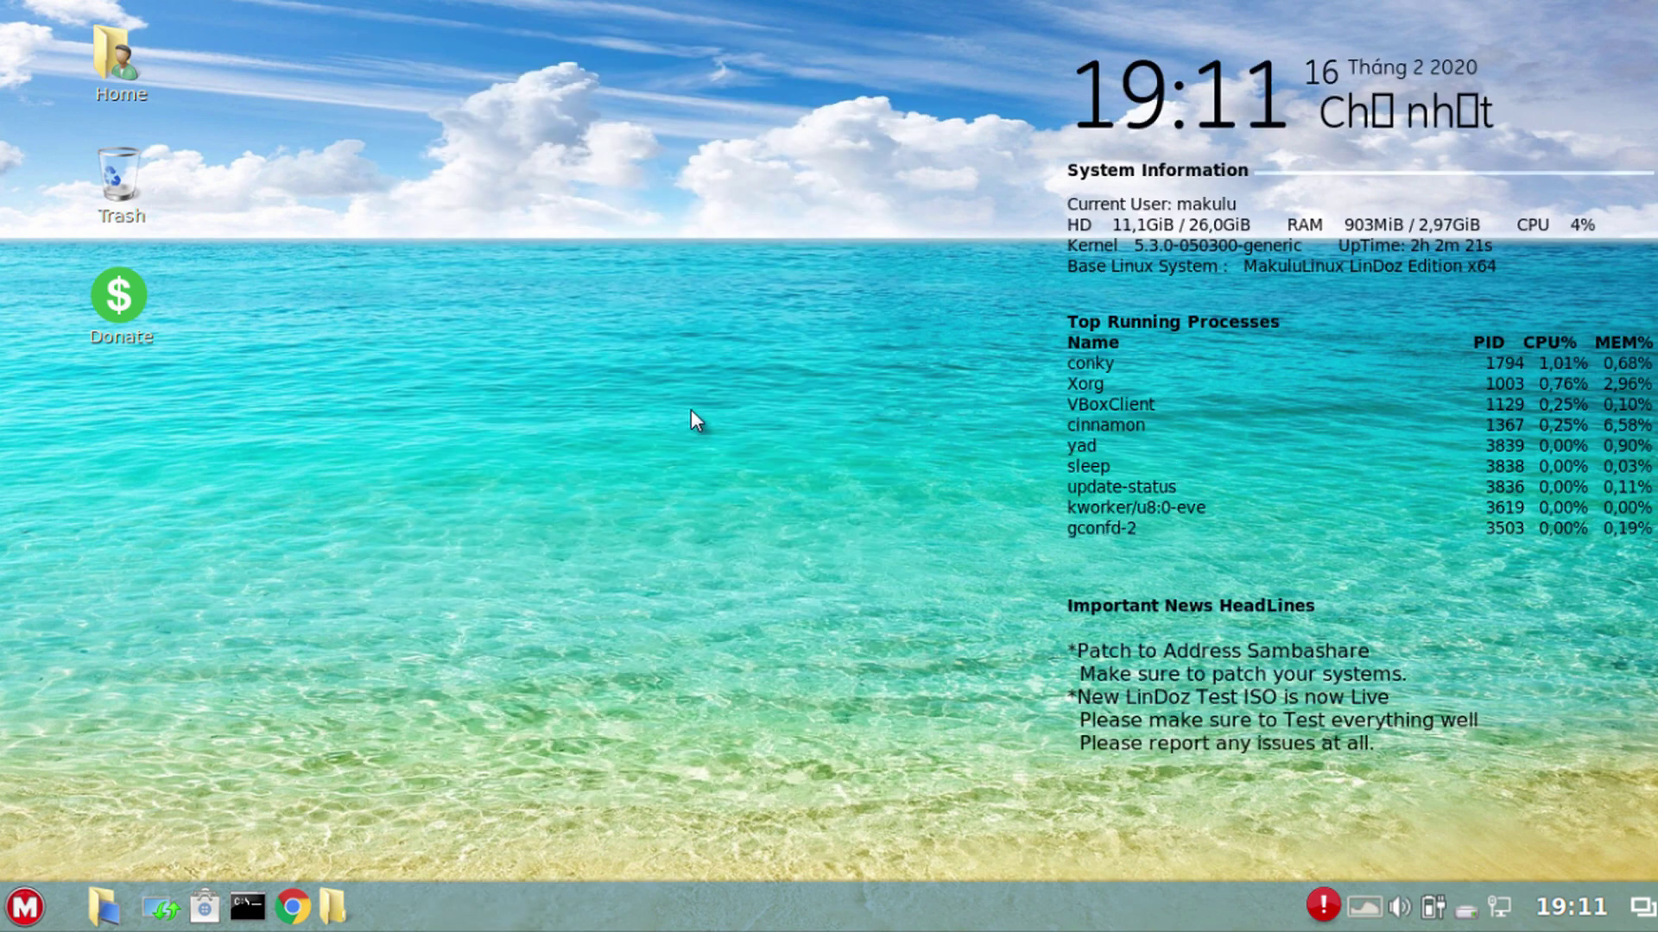
Reopen the desktop background selector, apply the blue sky over green grass wallpaper, and close the selector
right_click(585, 180)
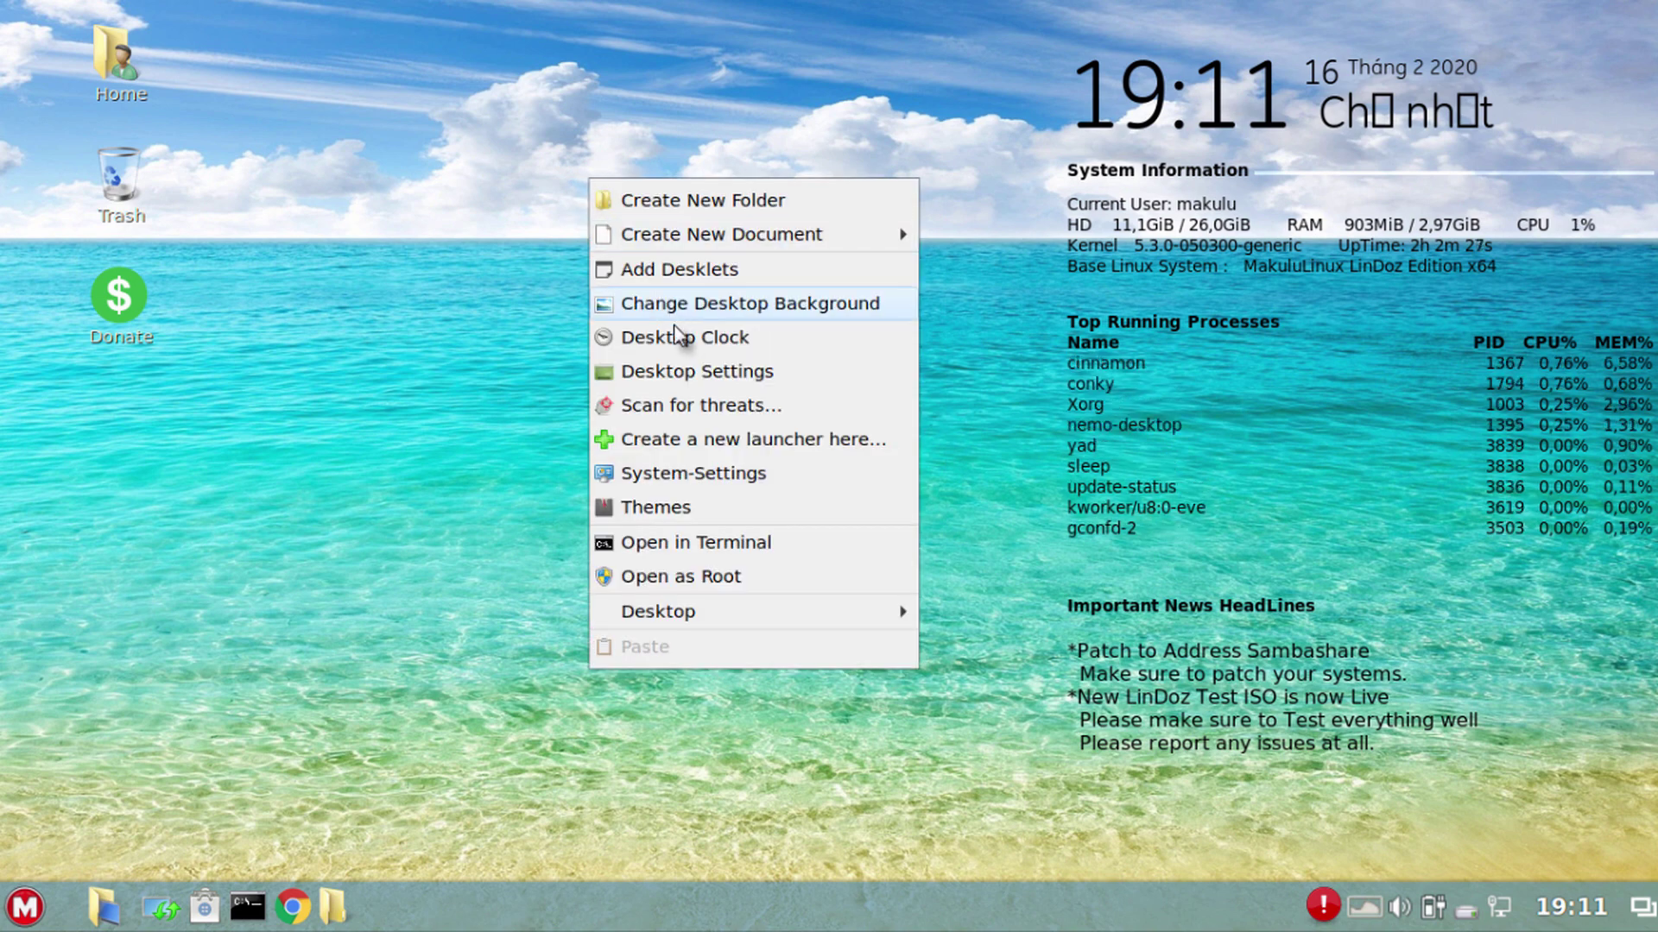
right_click(790, 214)
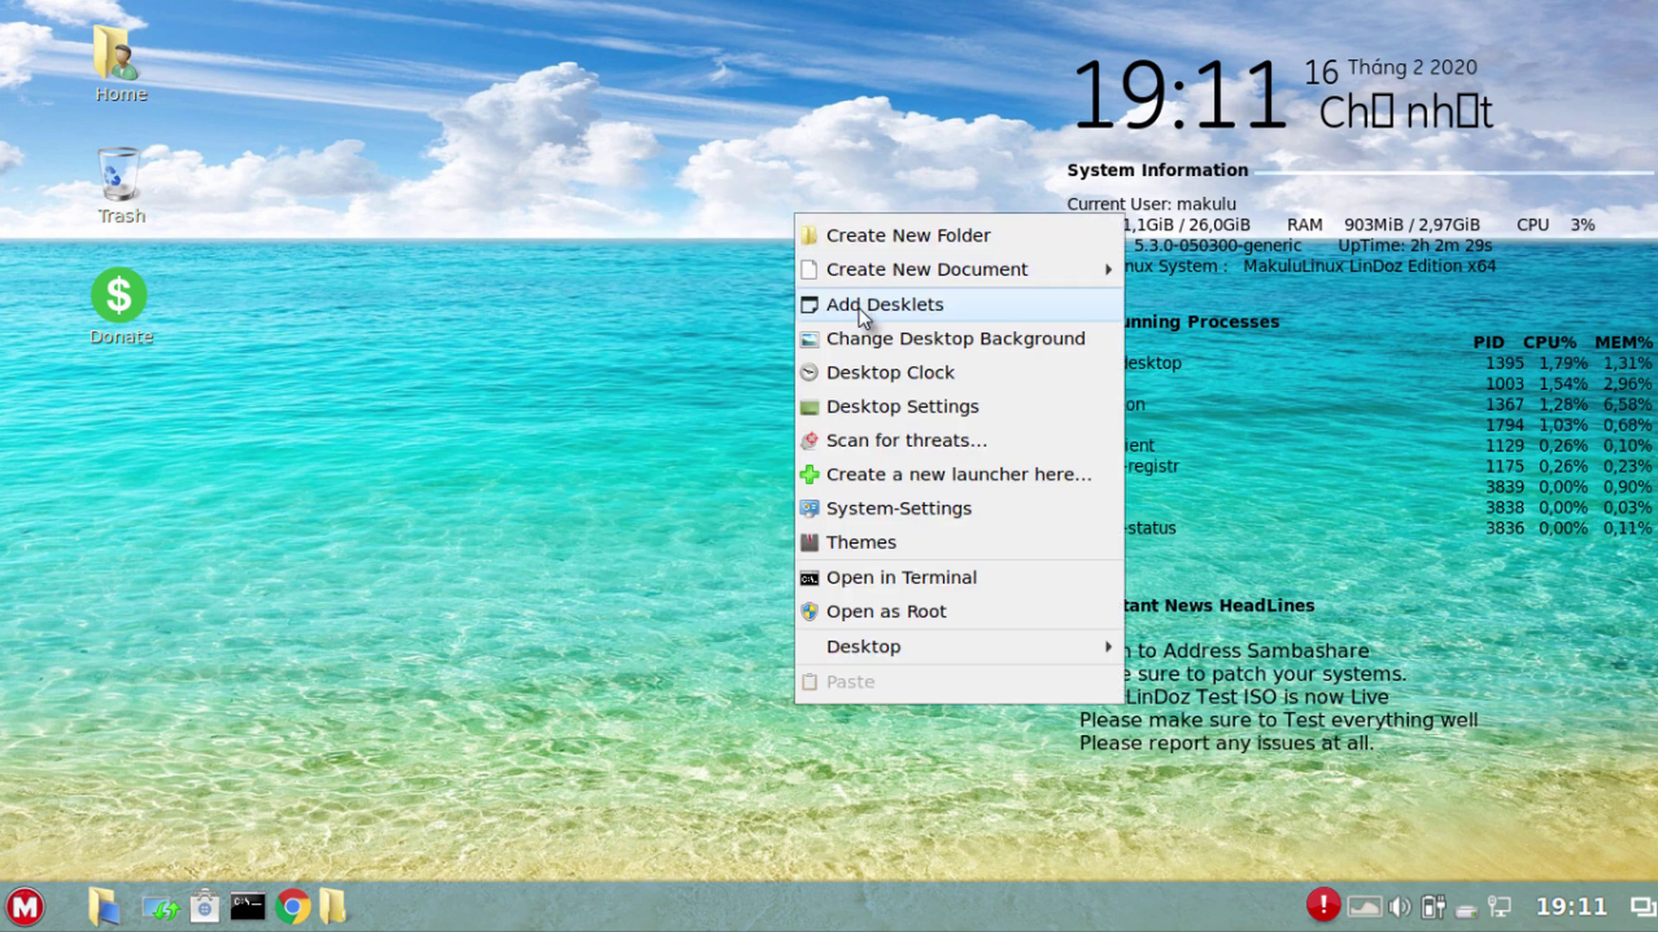
left_click(861, 338)
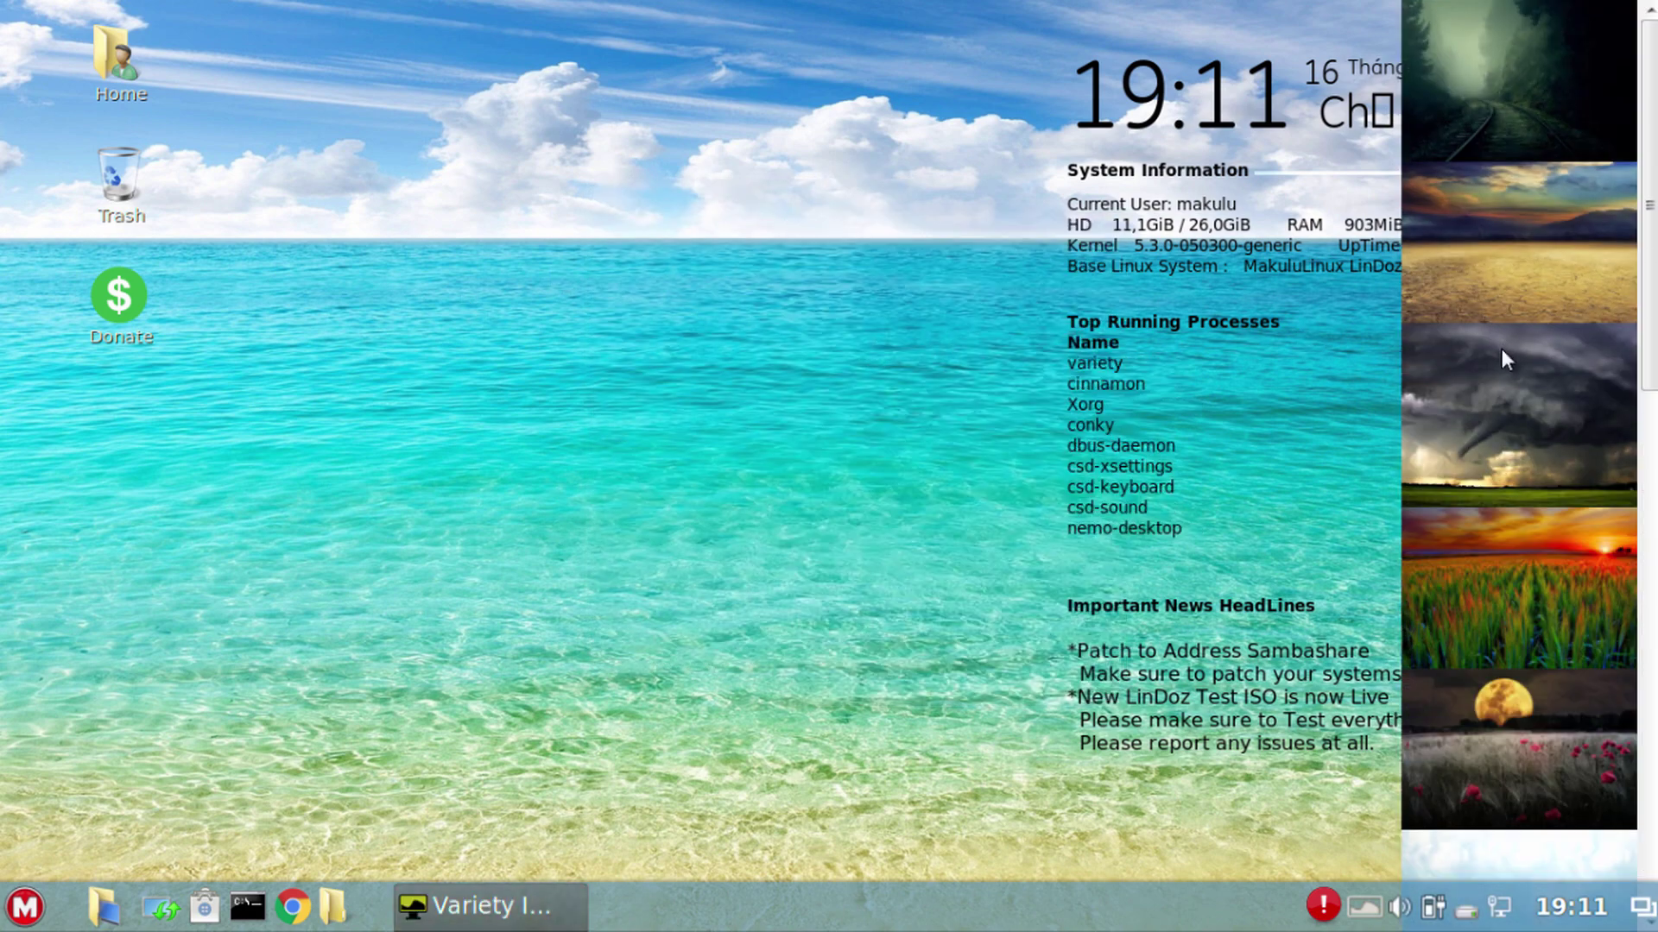
scroll(1503, 349, "down", 10)
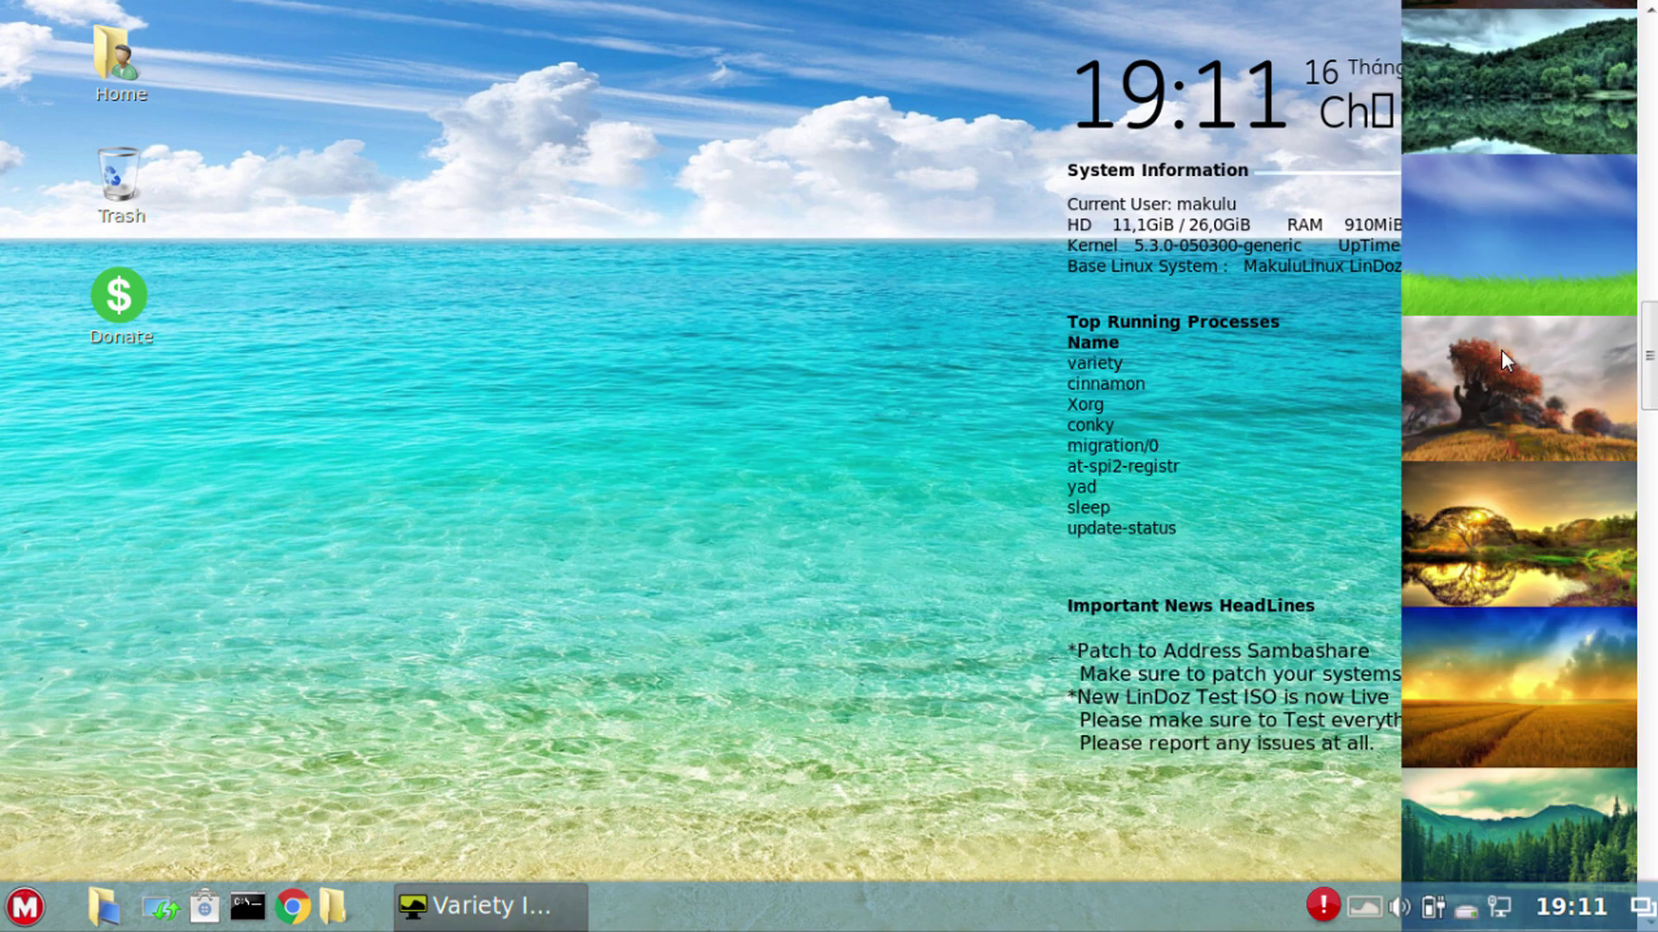
left_click(1495, 267)
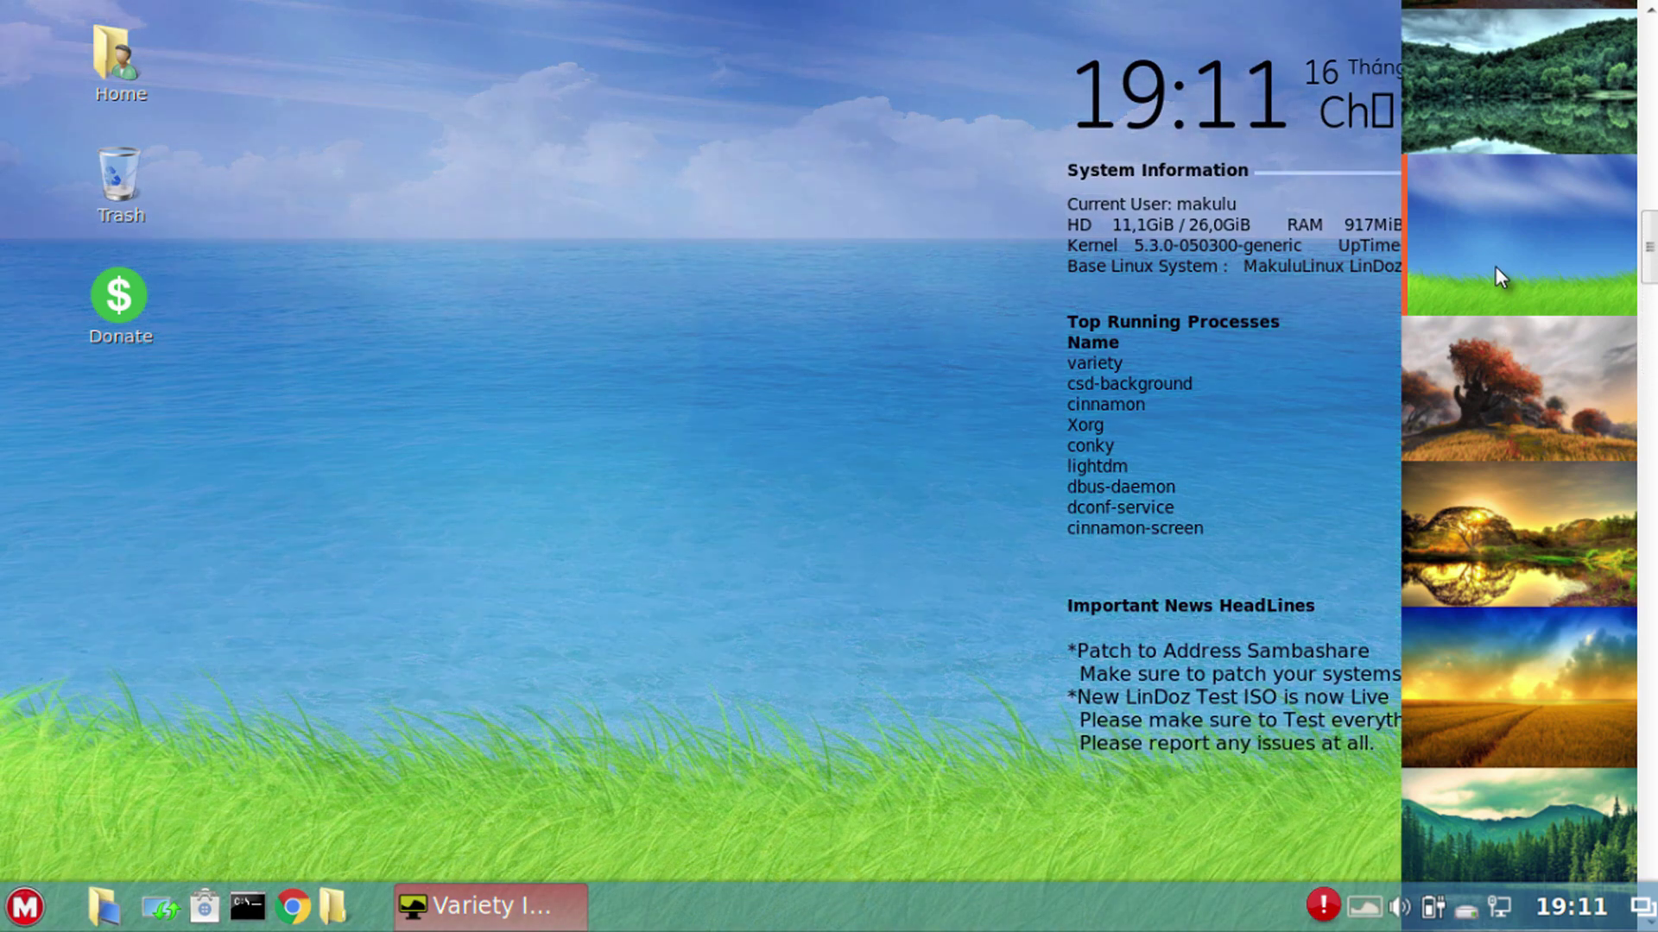
right_click(1495, 267)
left_click(1462, 563)
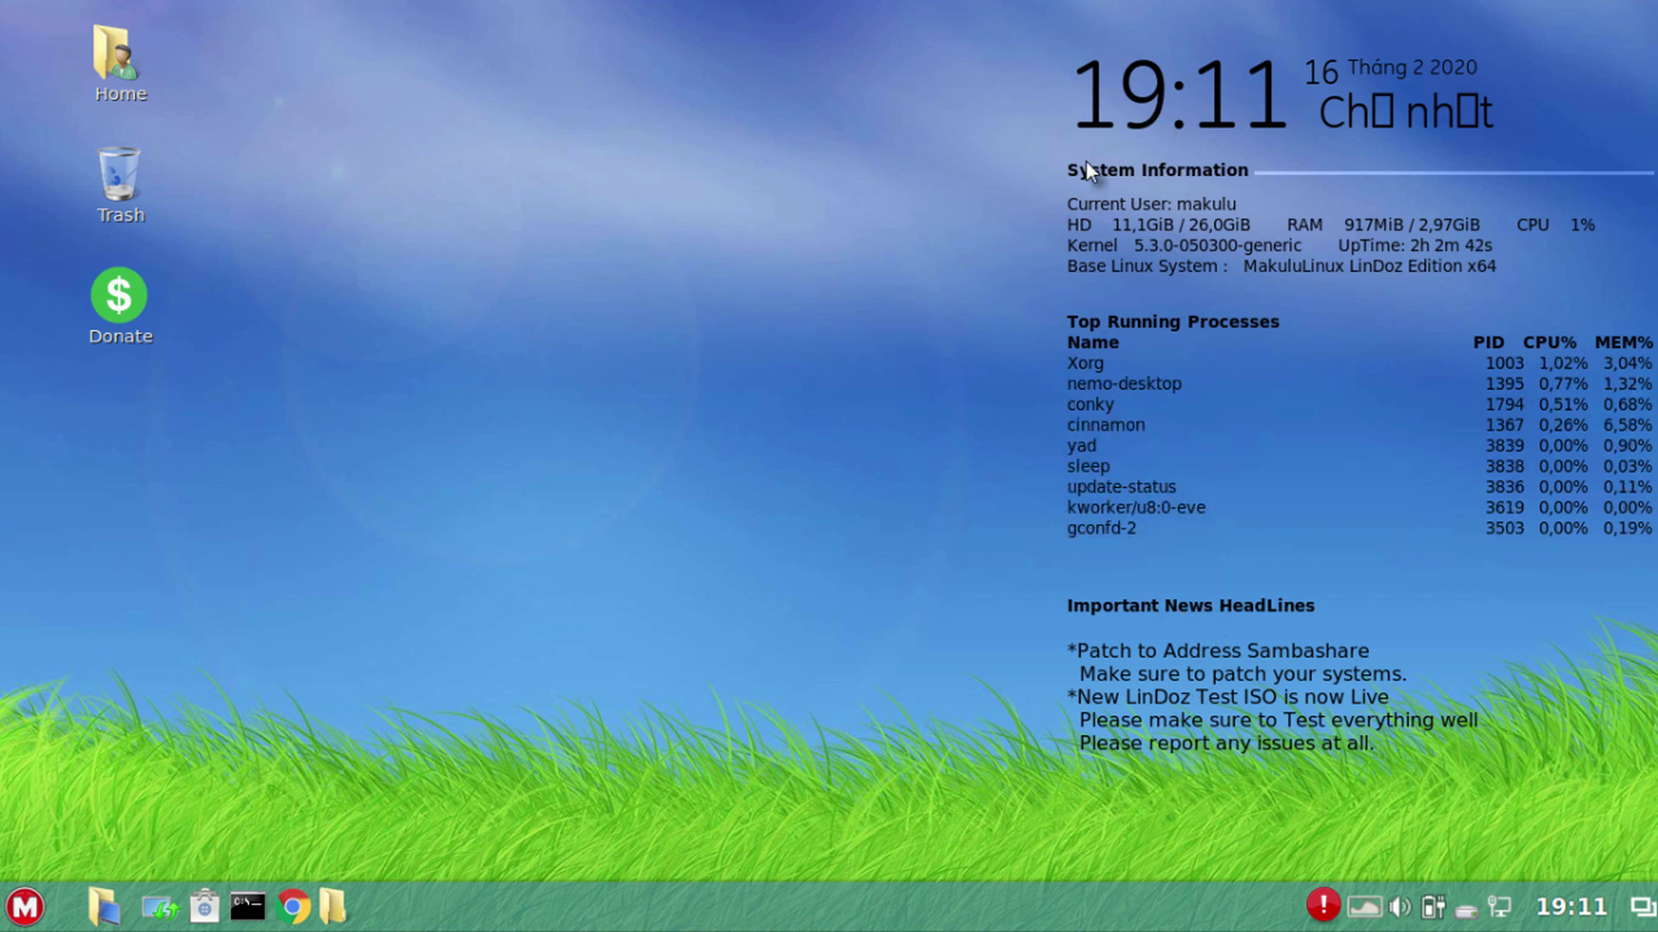
Set the desktop clock to the white colour scheme and close its colour scheme window
right_click(595, 184)
left_click(663, 337)
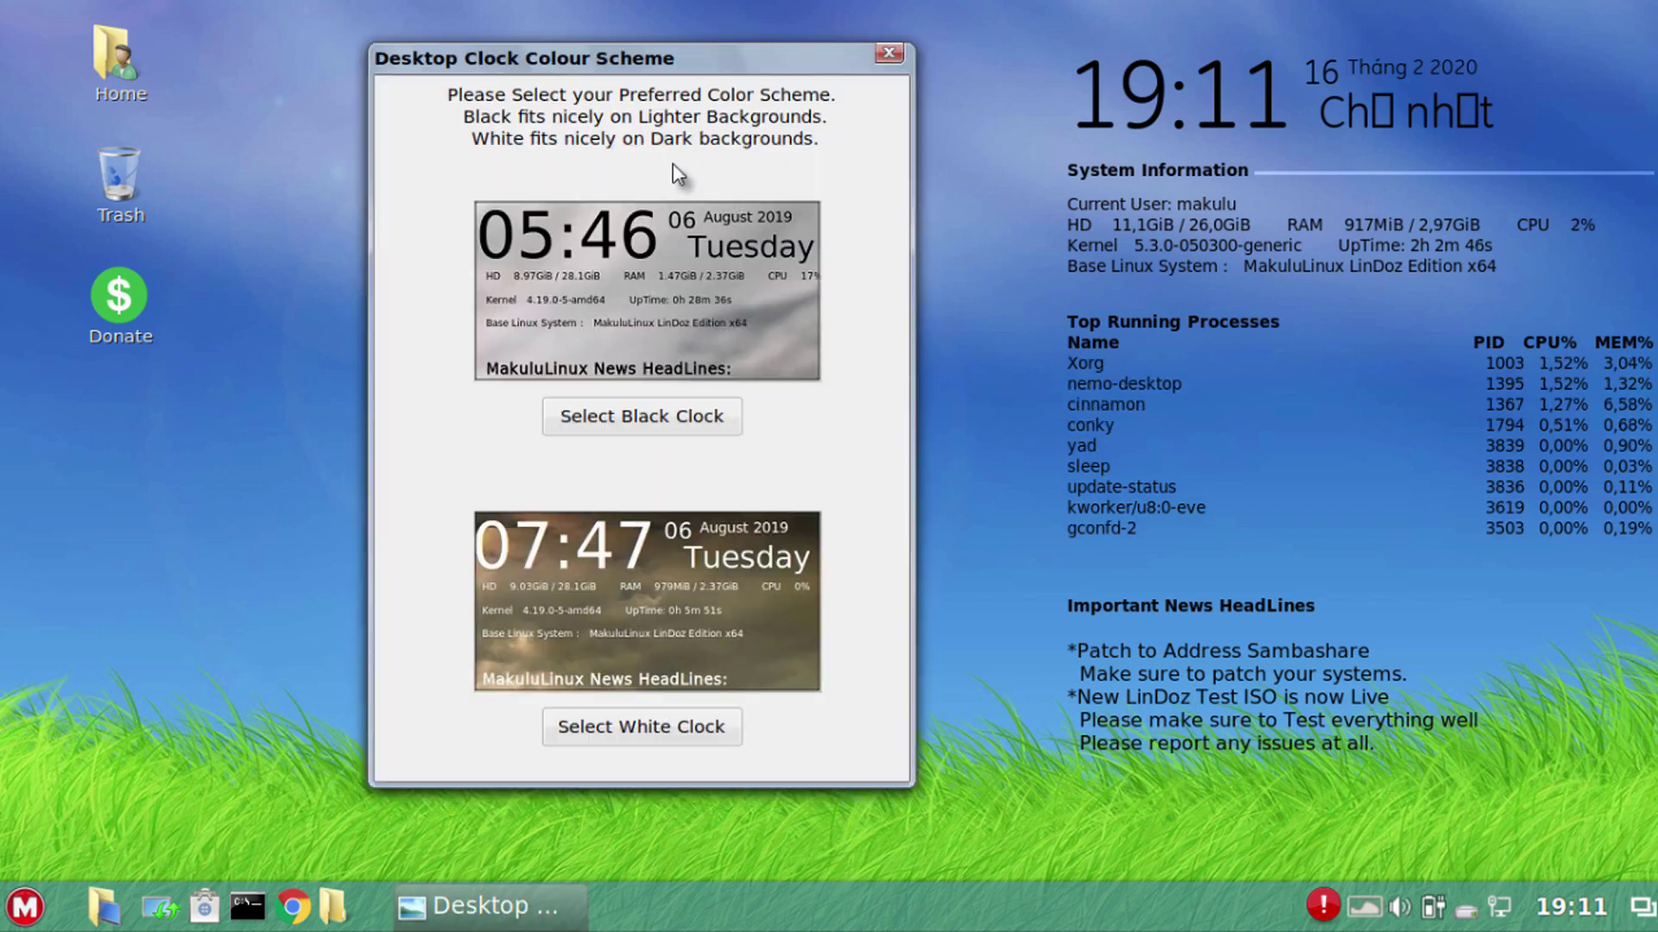
left_click(628, 723)
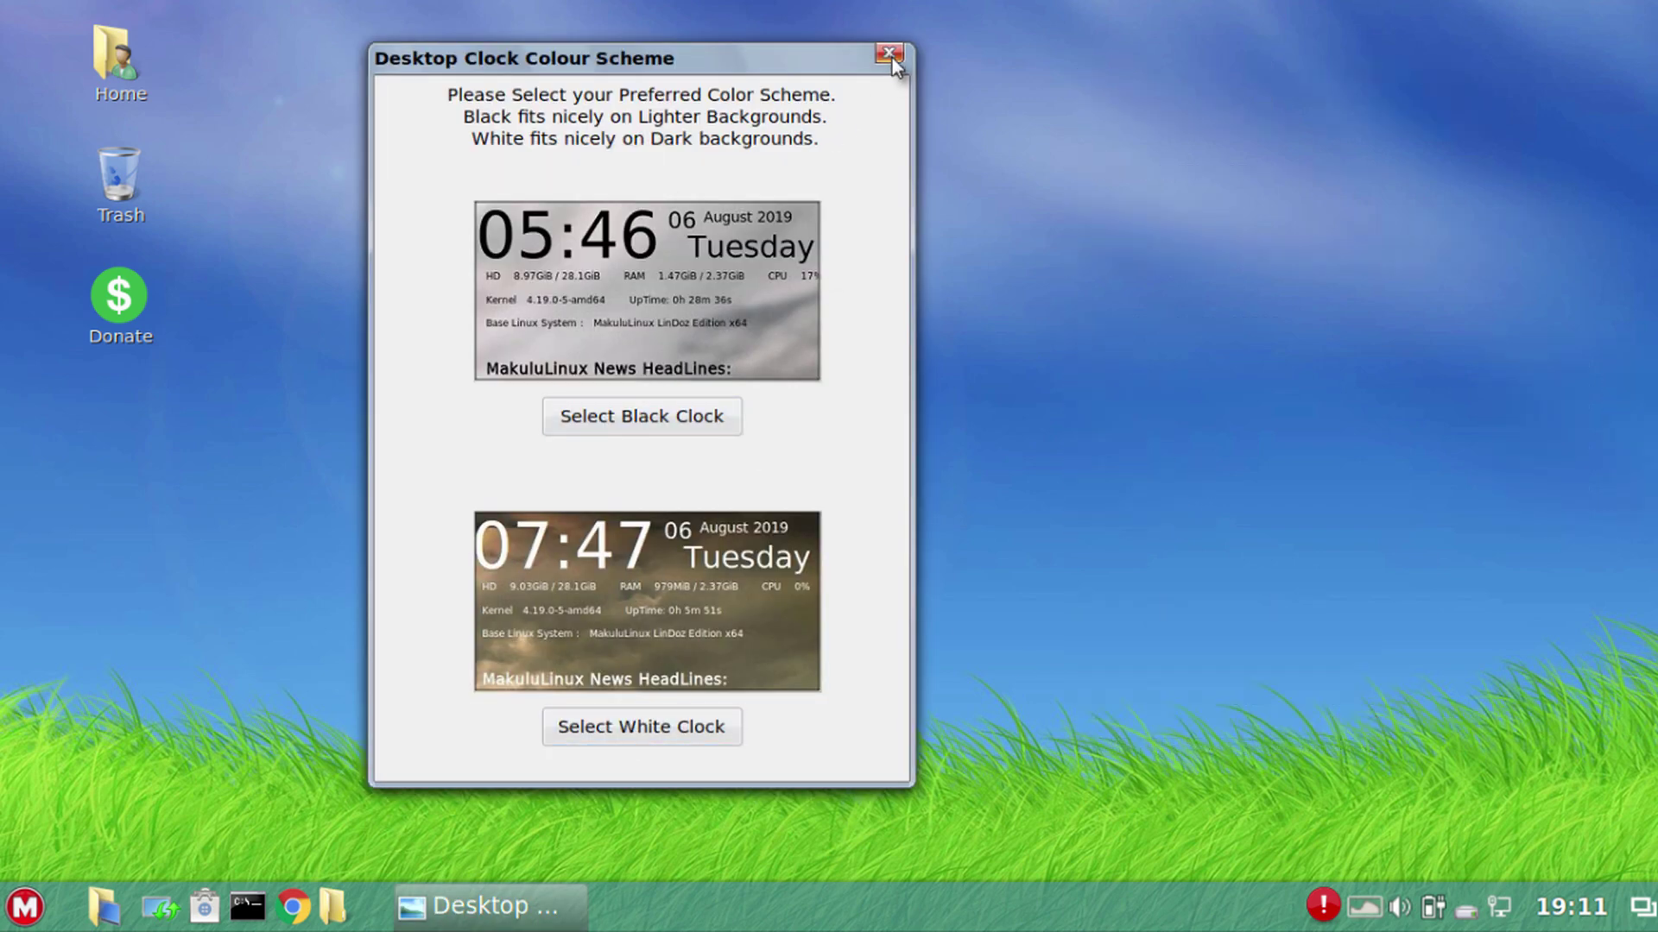
left_click(889, 54)
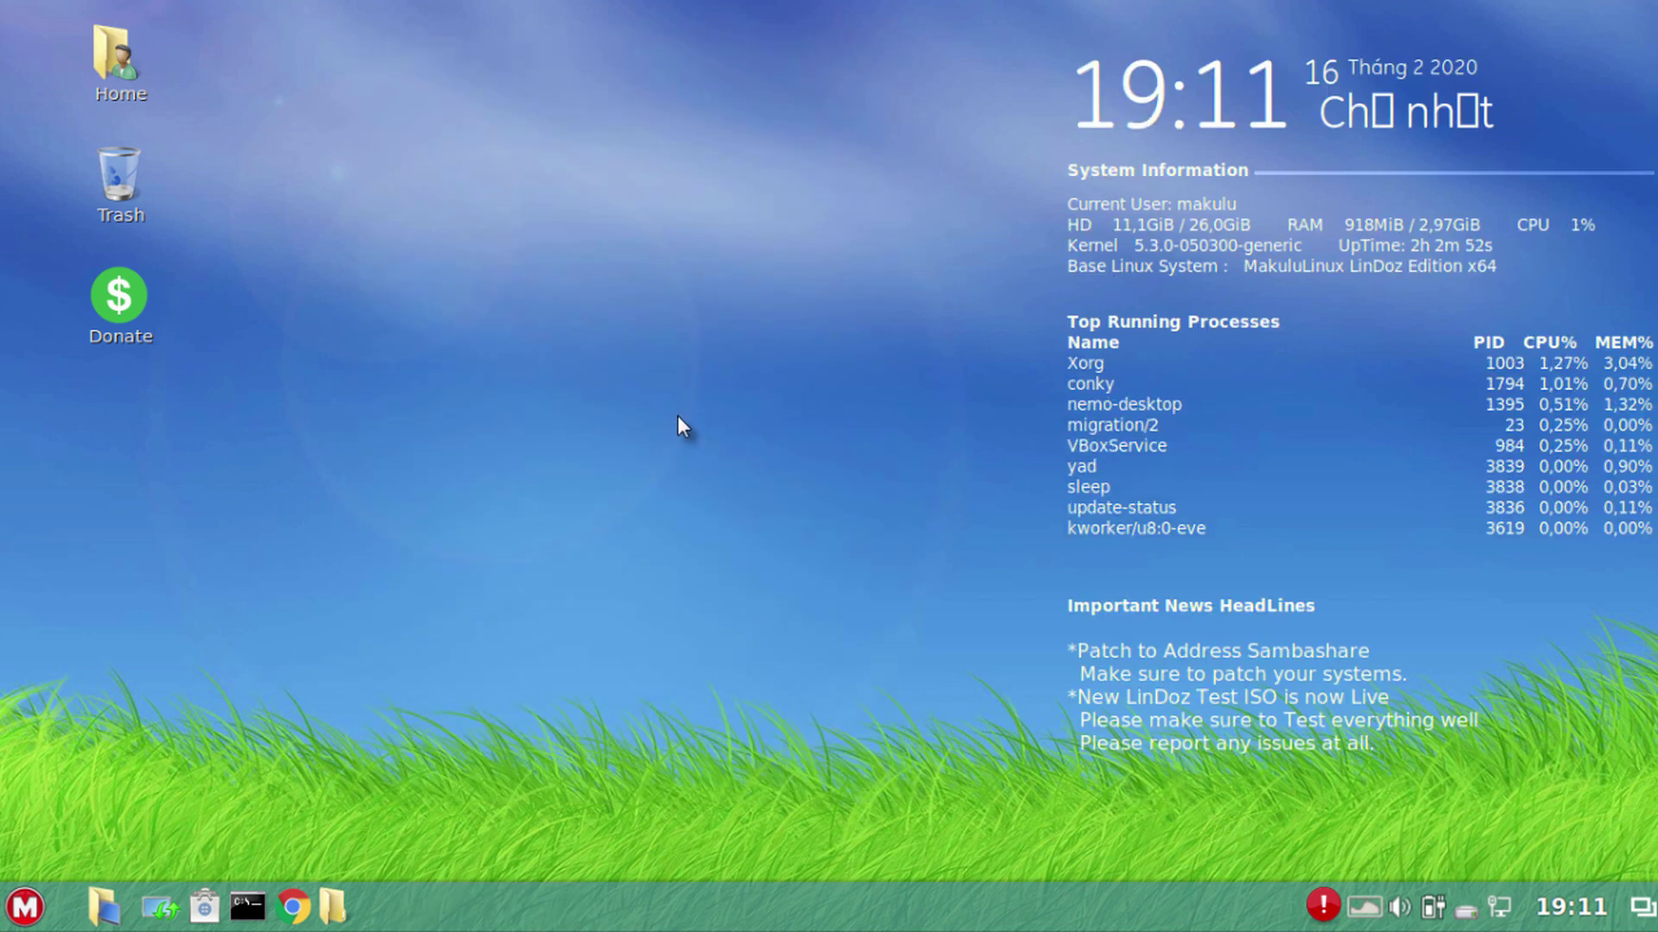
Revisit the desktop background selector and the Desktop Clock Colour Scheme window, closing each one after viewing it
right_click(574, 243)
left_click(656, 370)
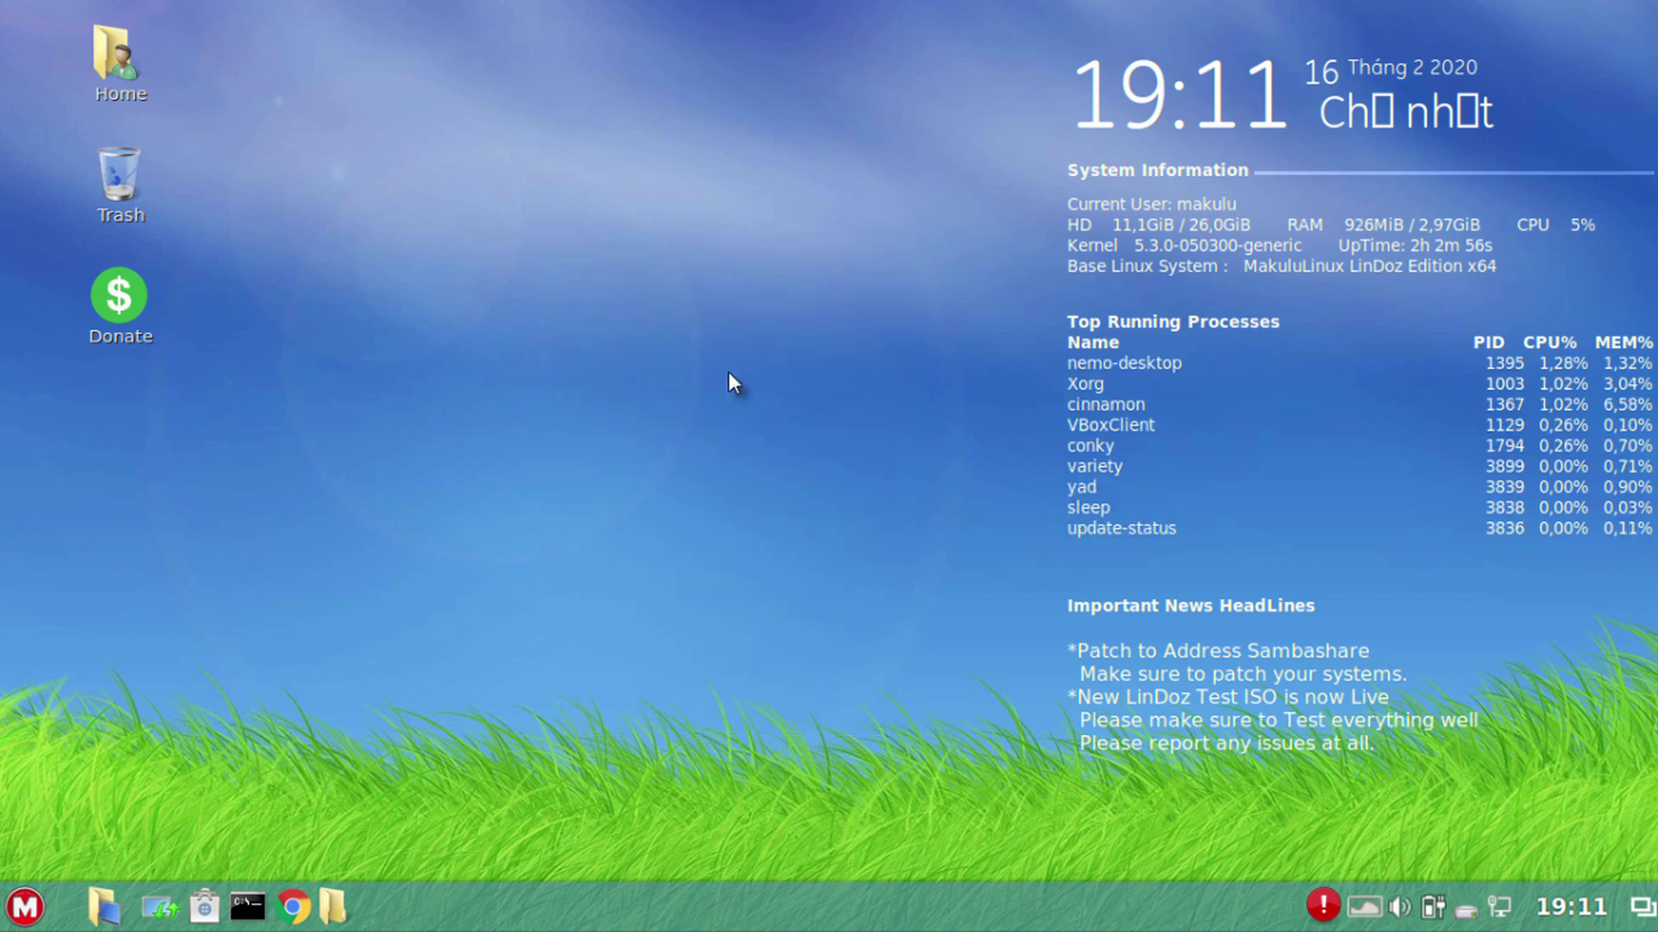
right_click(1502, 339)
left_click(1478, 633)
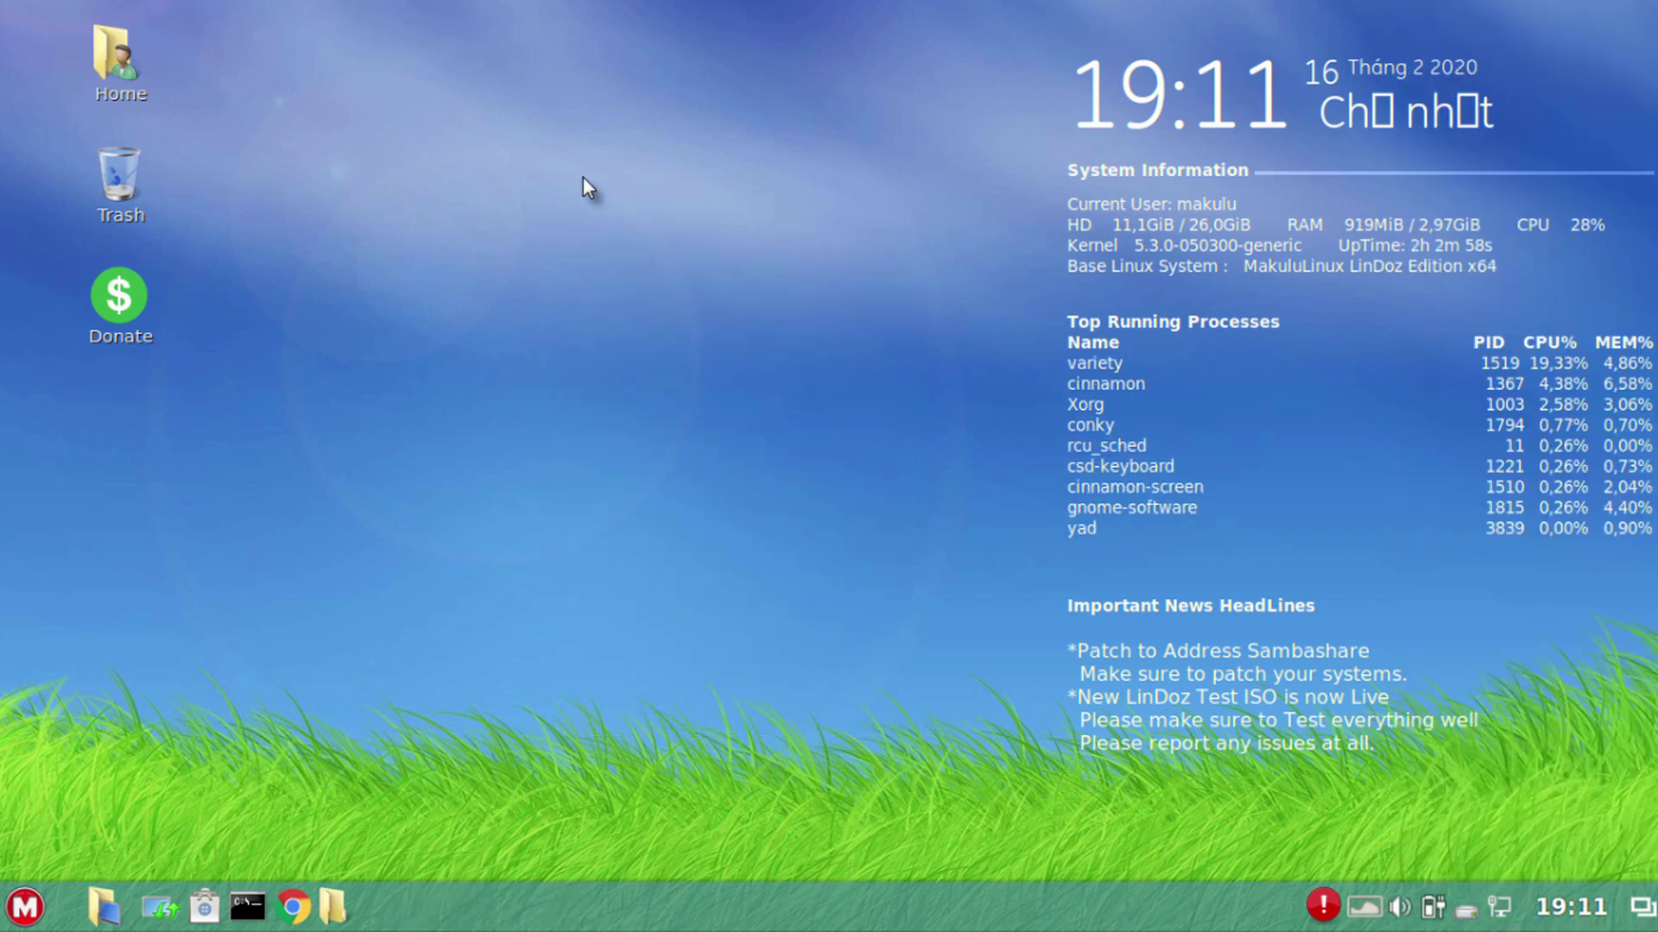
right_click(535, 186)
left_click(600, 344)
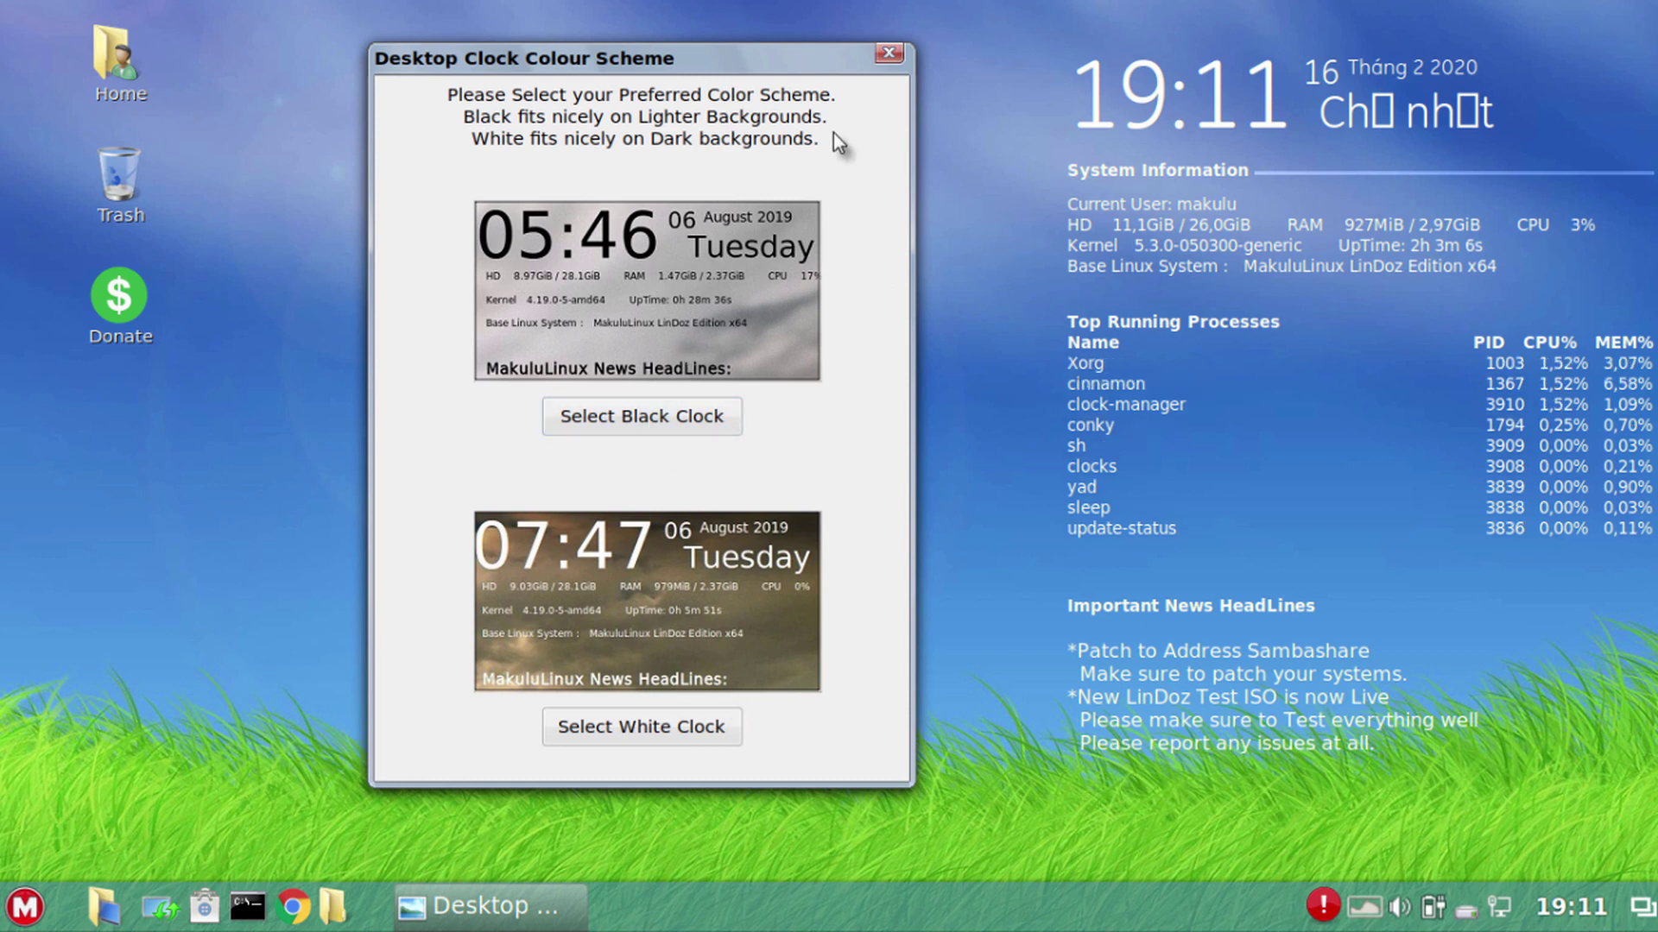
left_click(889, 54)
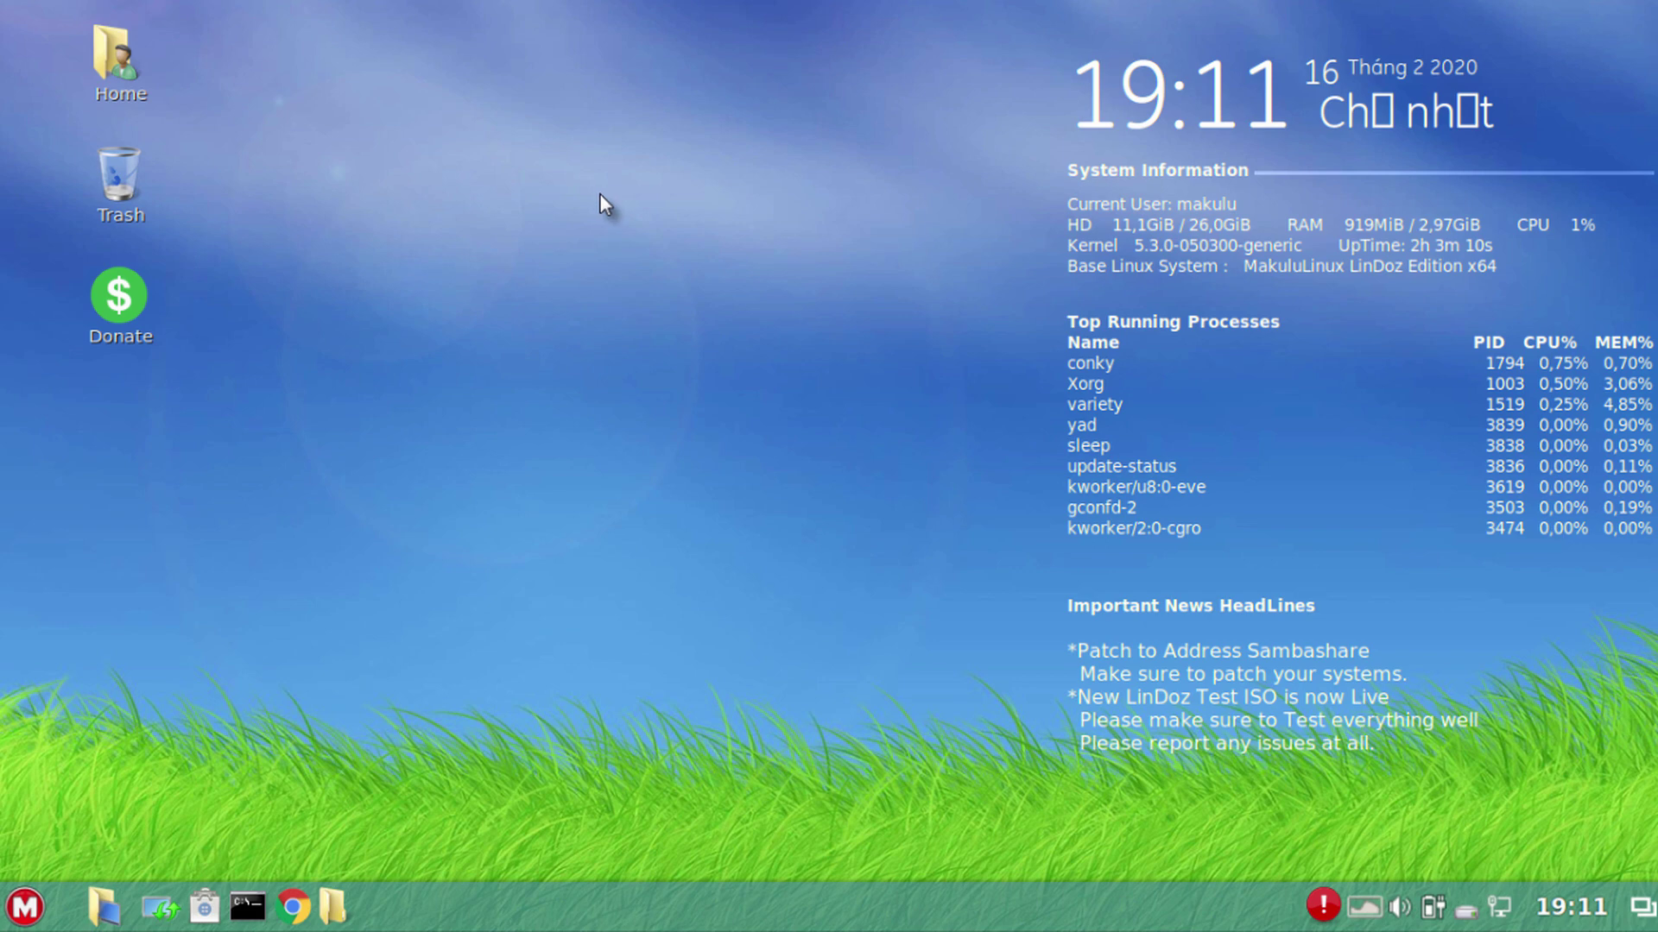
Locate the Desktop Clock entry among the Appearance items of System Settings, close the window, and review the desktop's context options
right_click(566, 213)
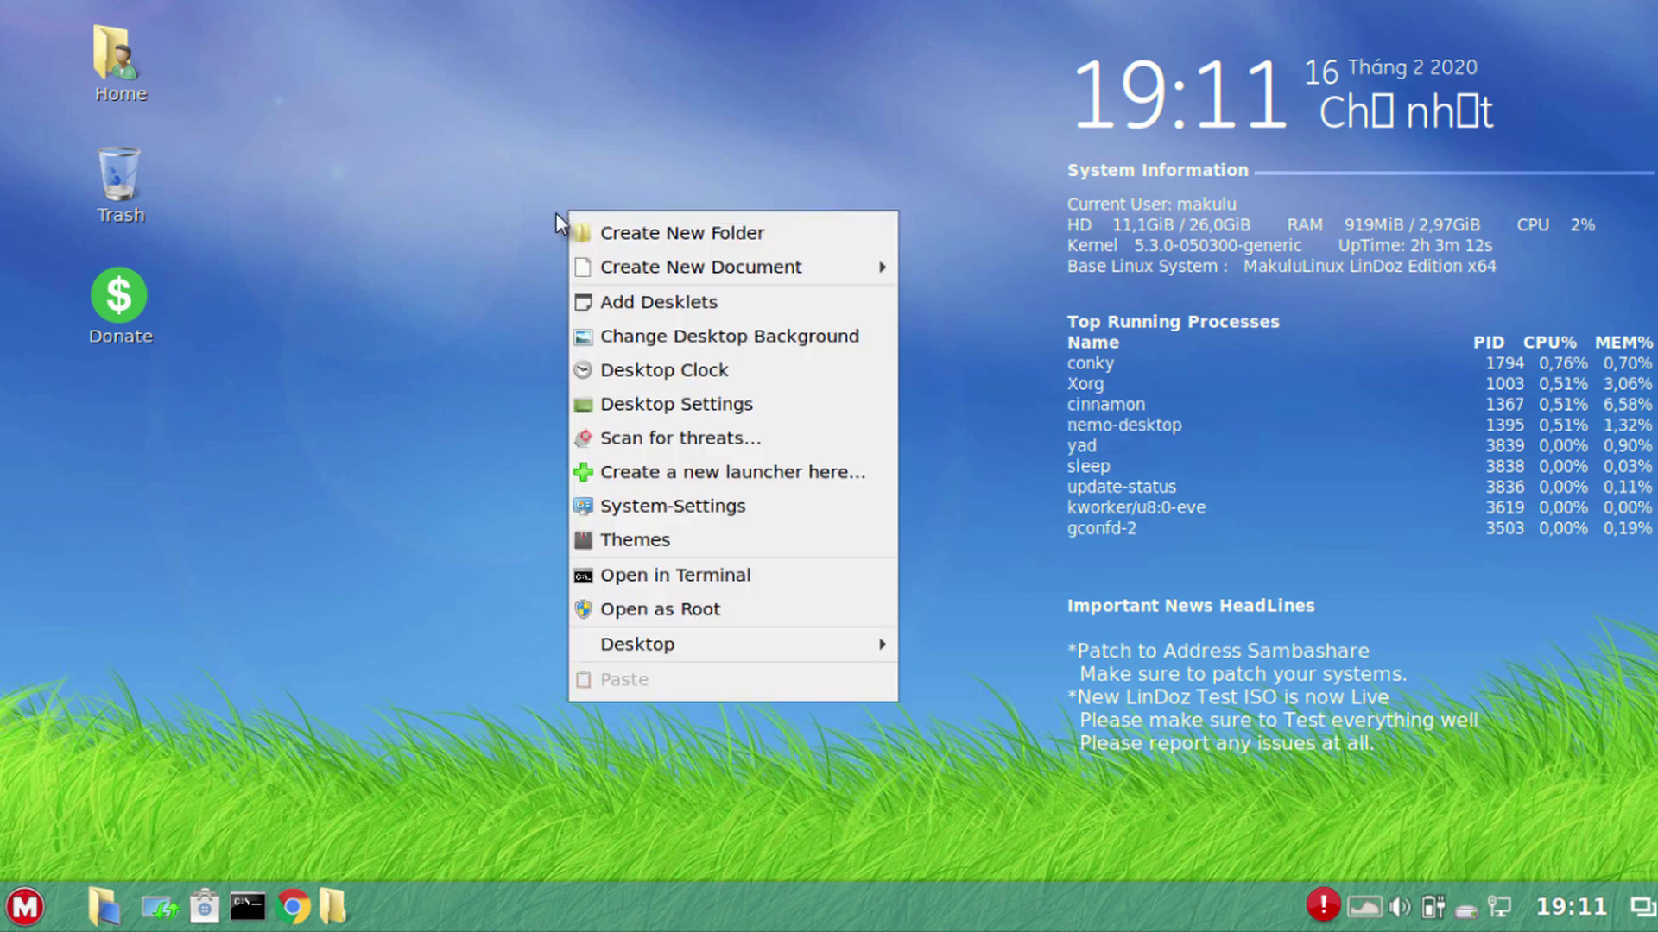
left_click(748, 171)
left_click(25, 907)
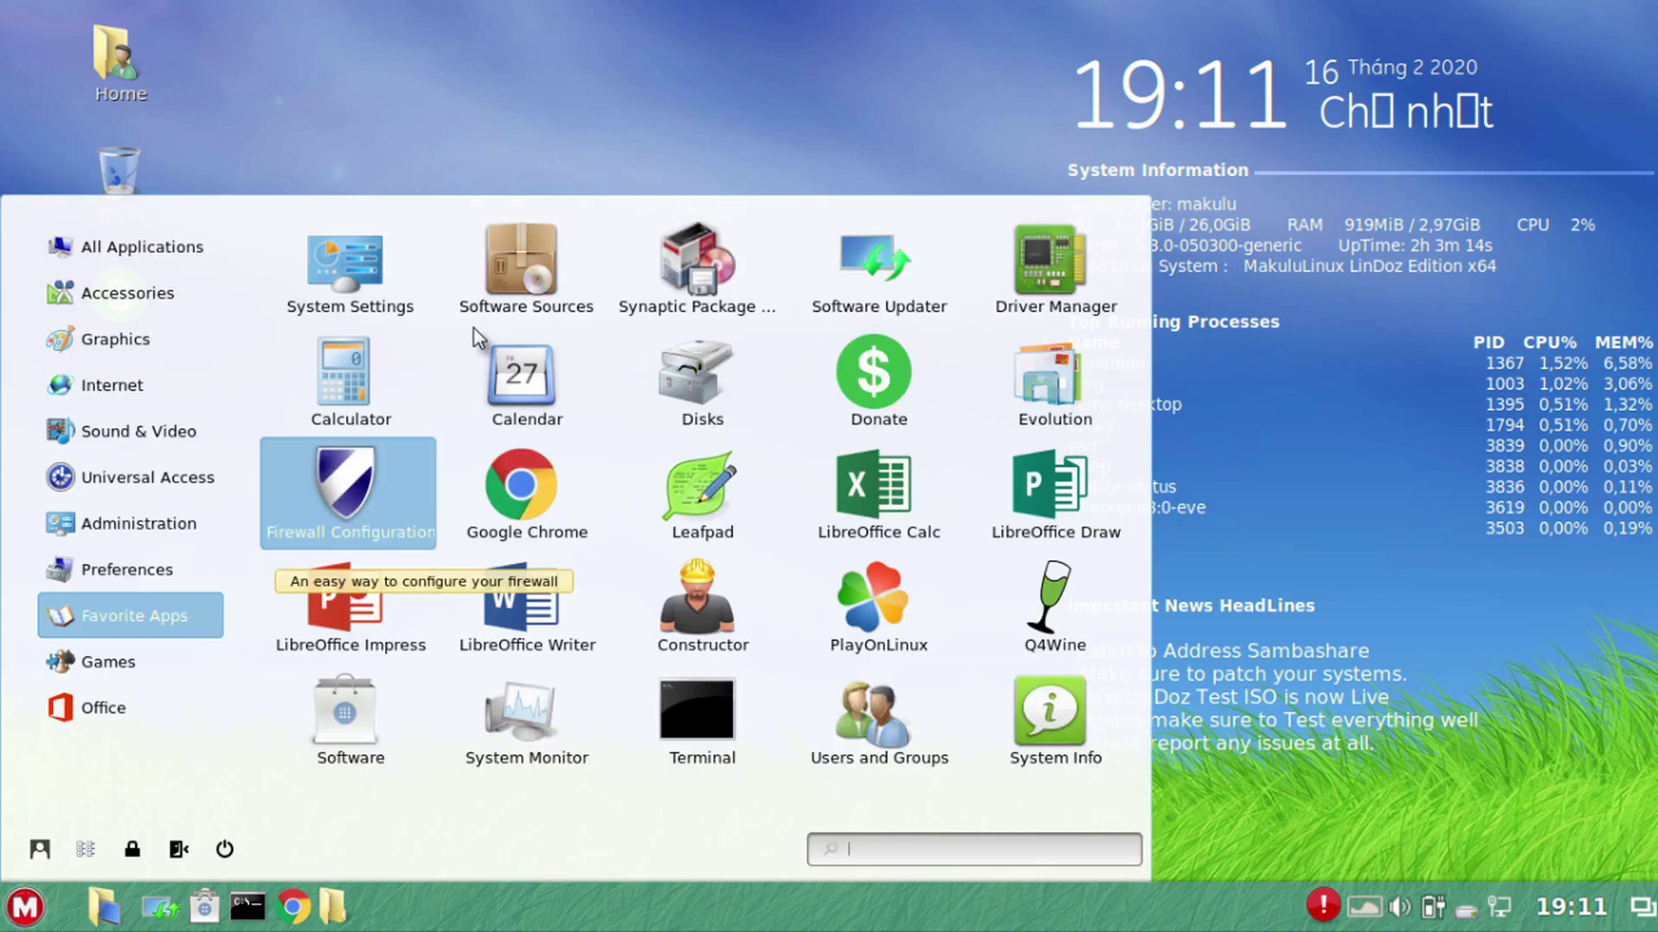
left_click(381, 283)
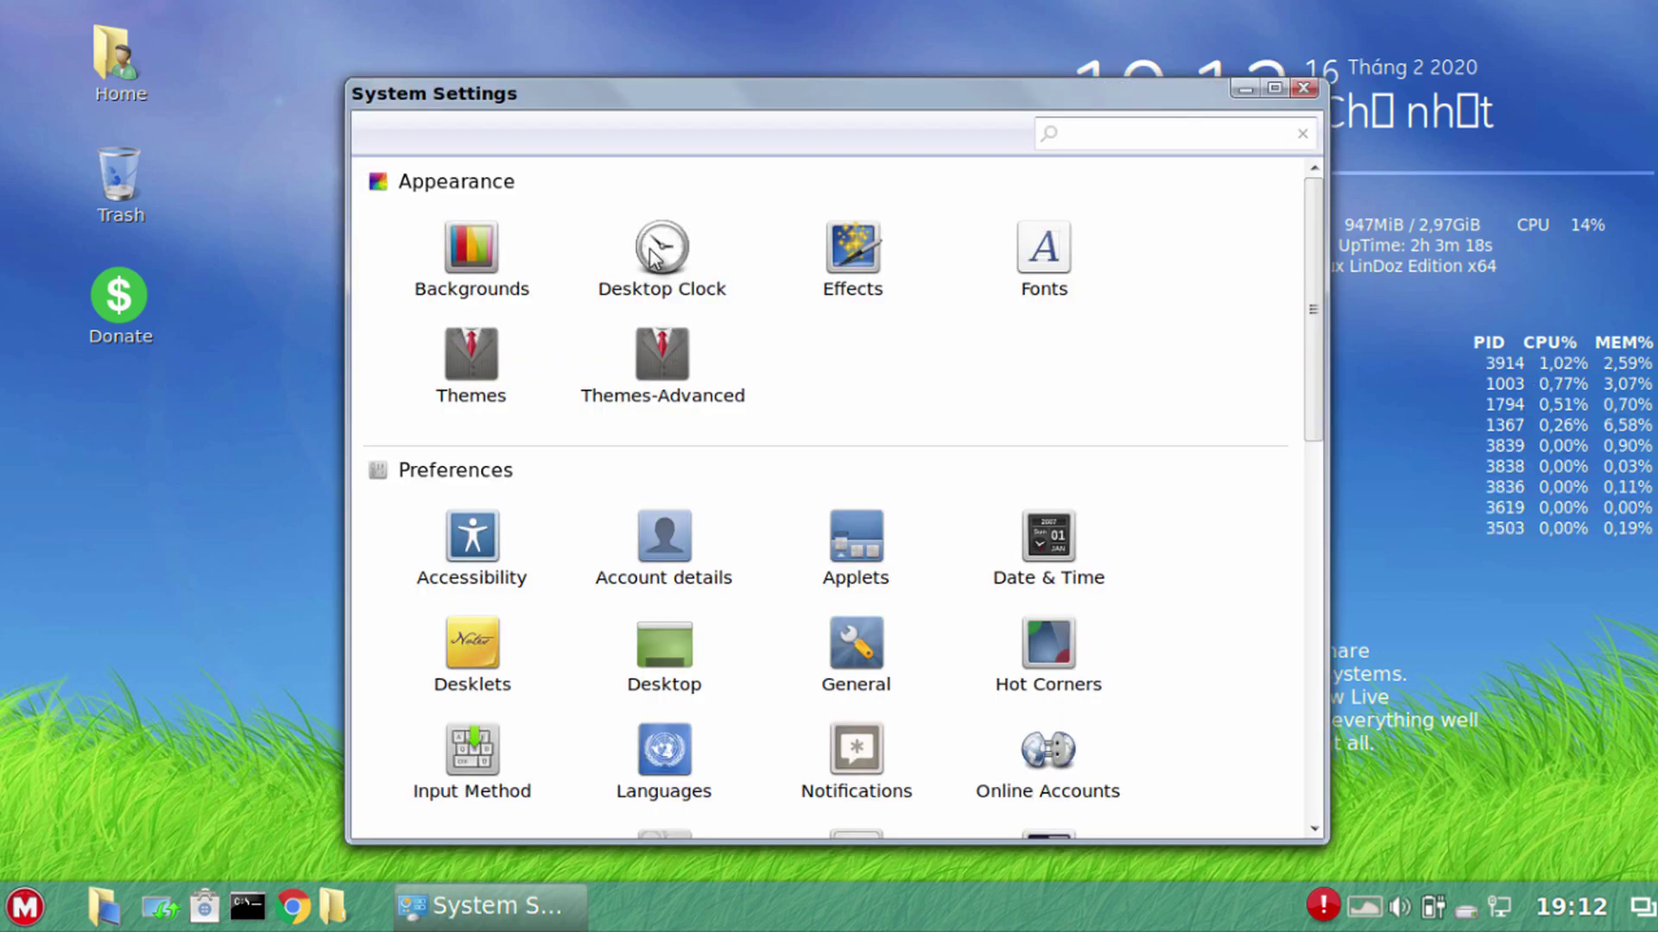
left_click(1302, 89)
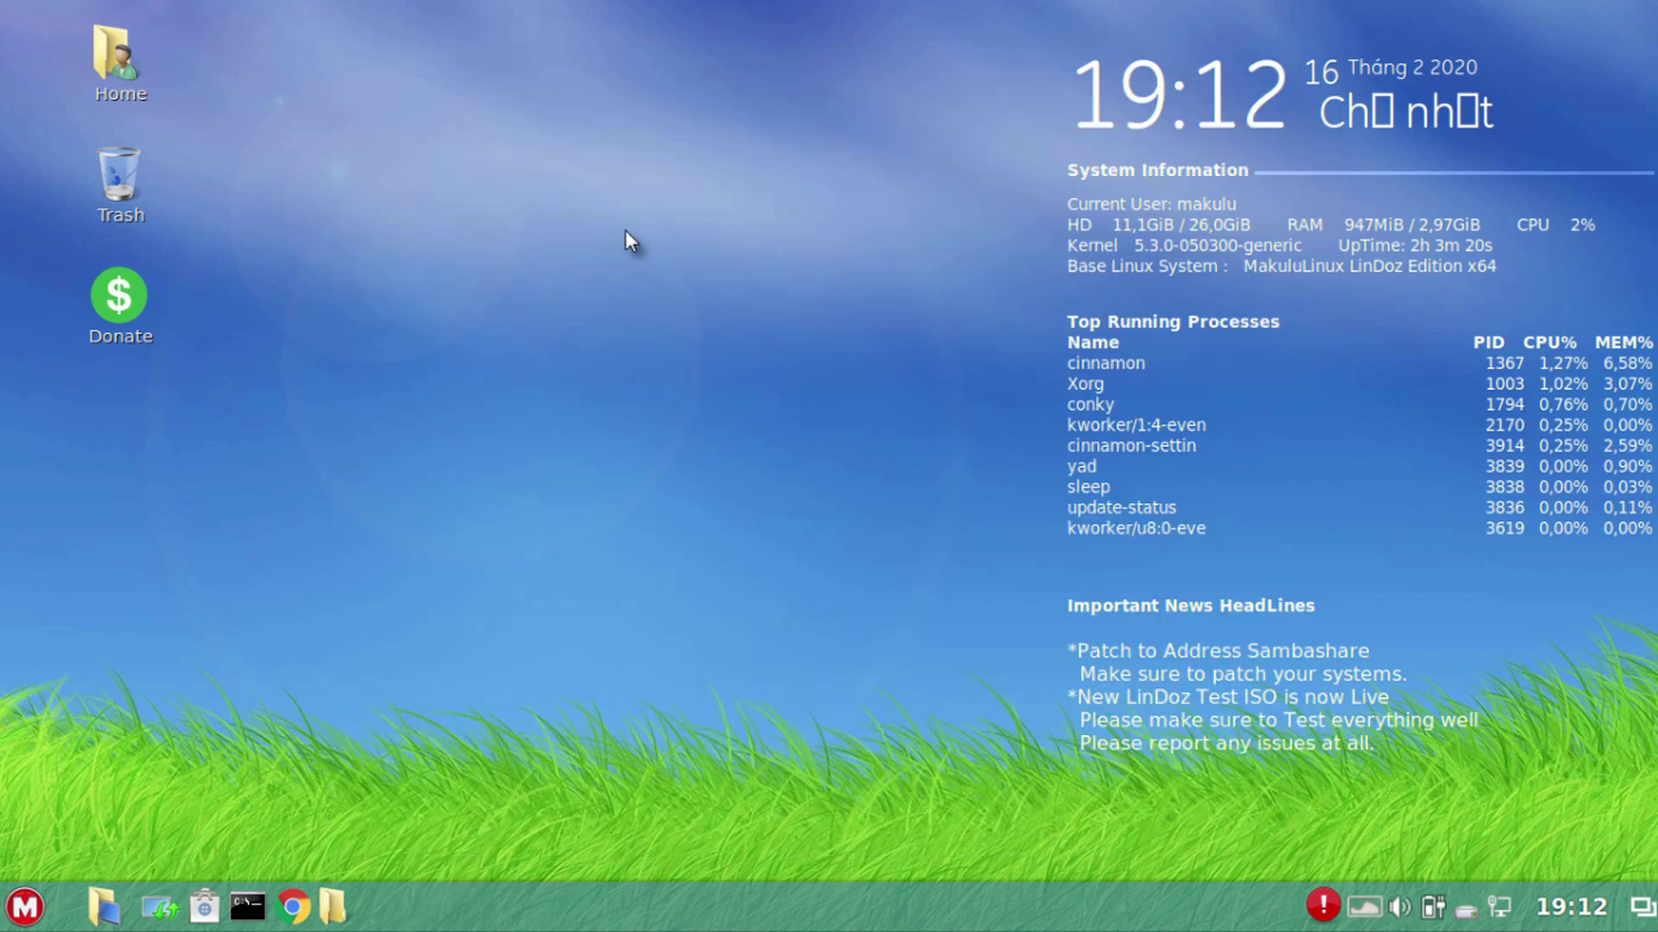
right_click(605, 183)
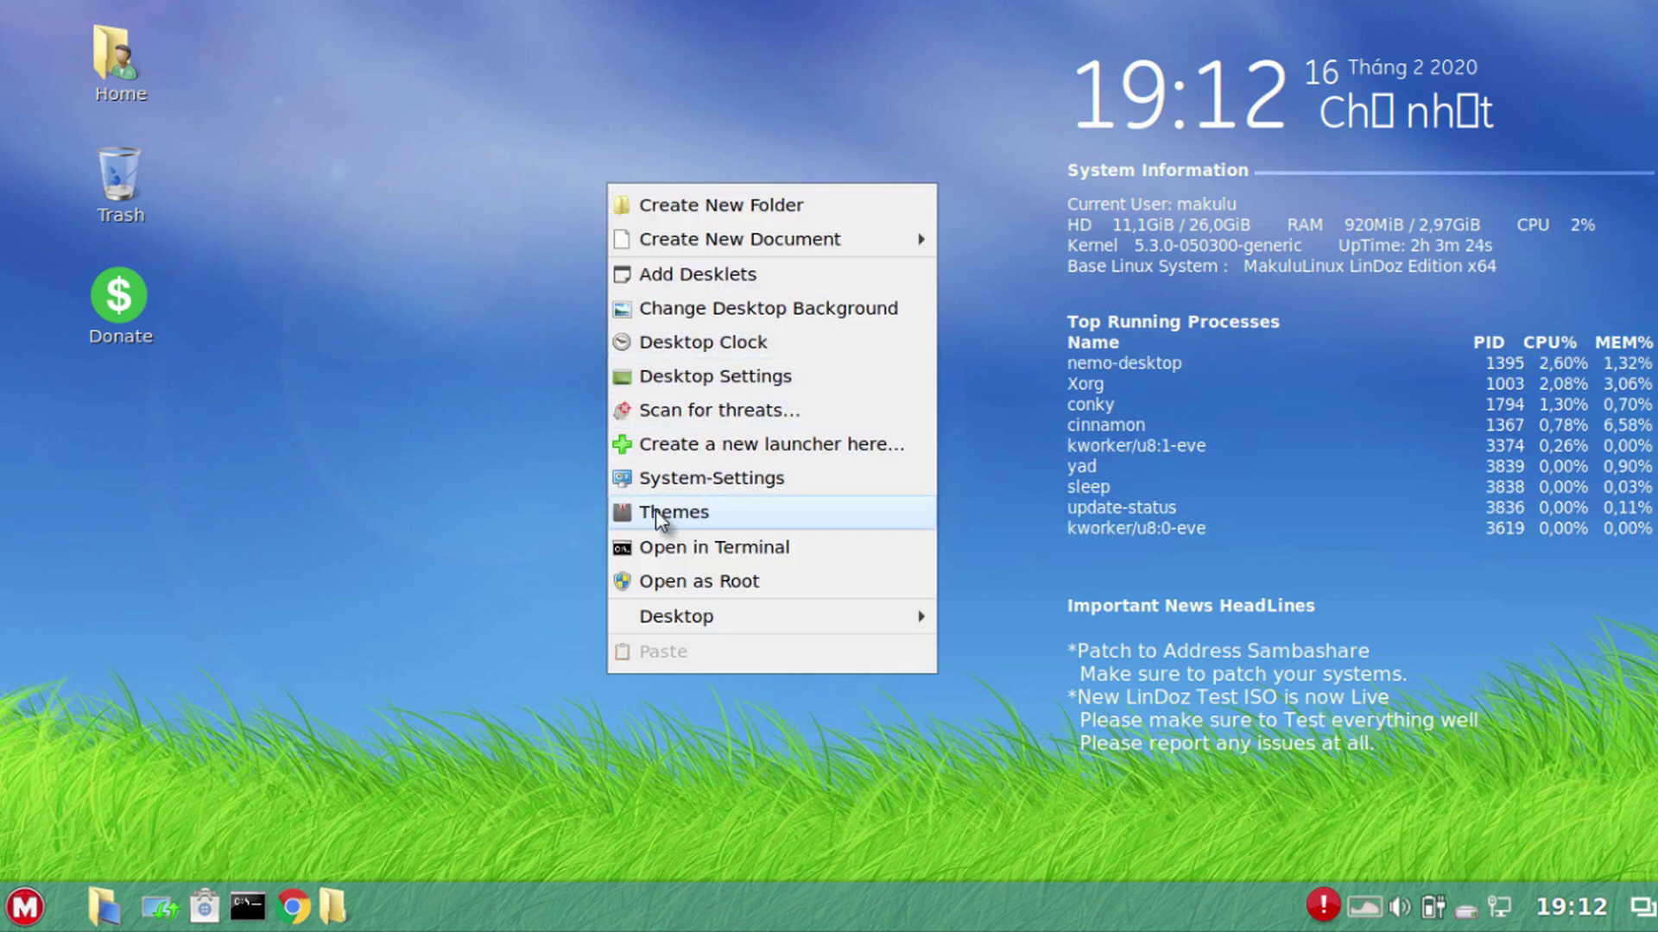
left_click(9, 824)
Open Themes-Advanced from System Settings and shift its window slightly up and to the left
left_click(24, 907)
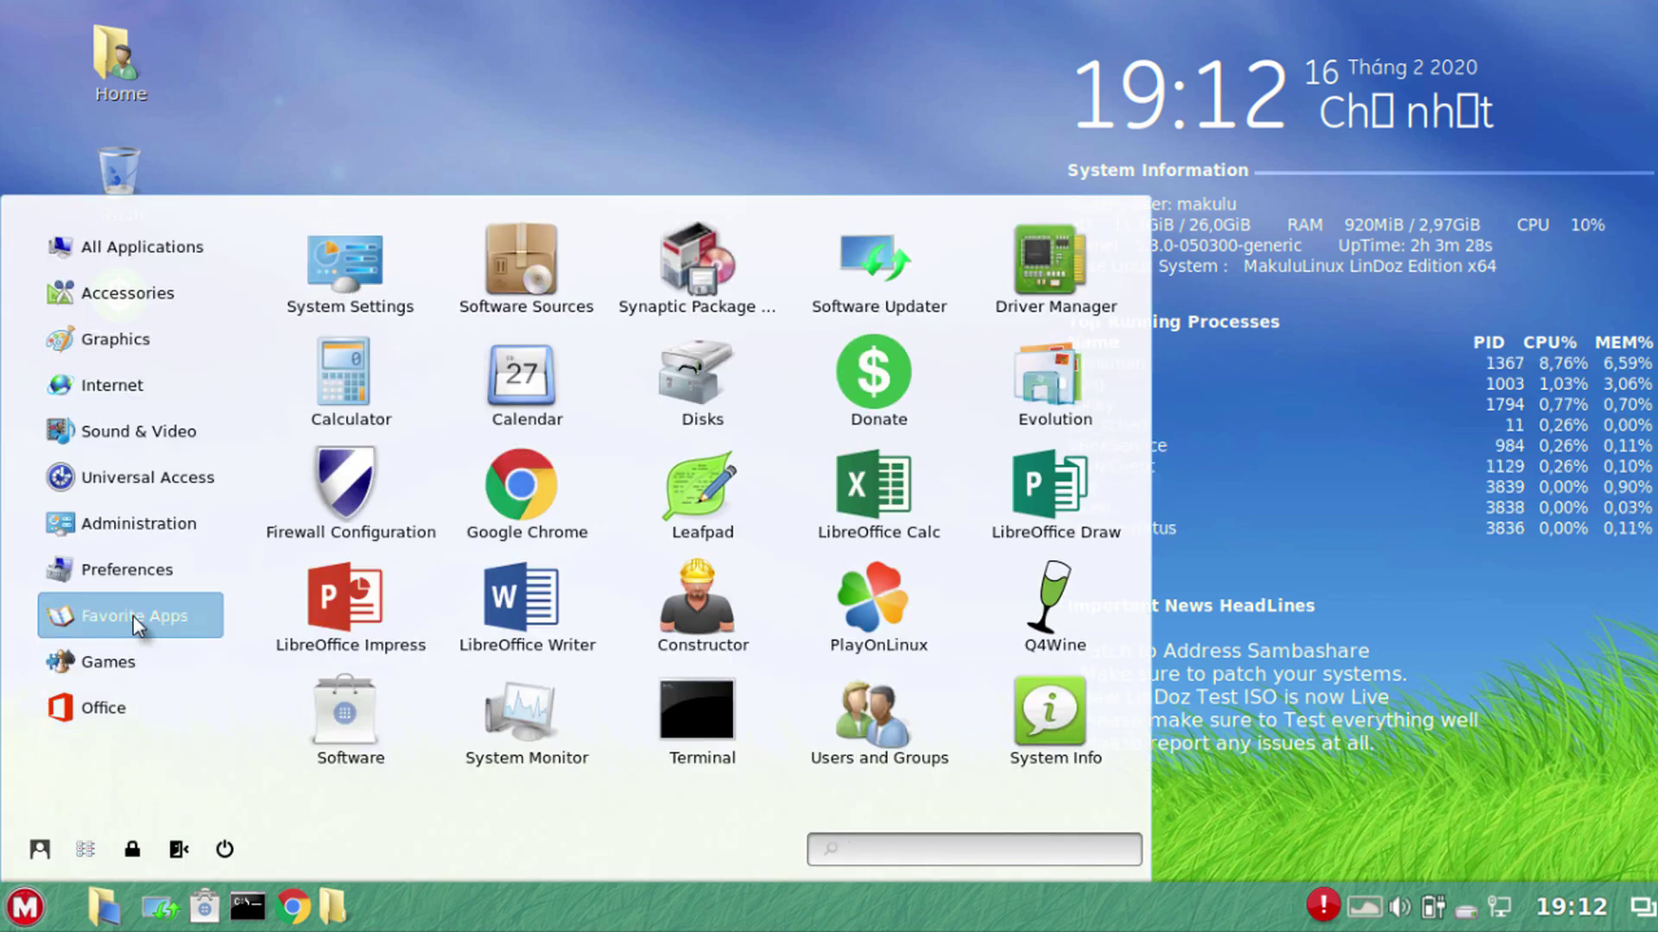
left_click(364, 258)
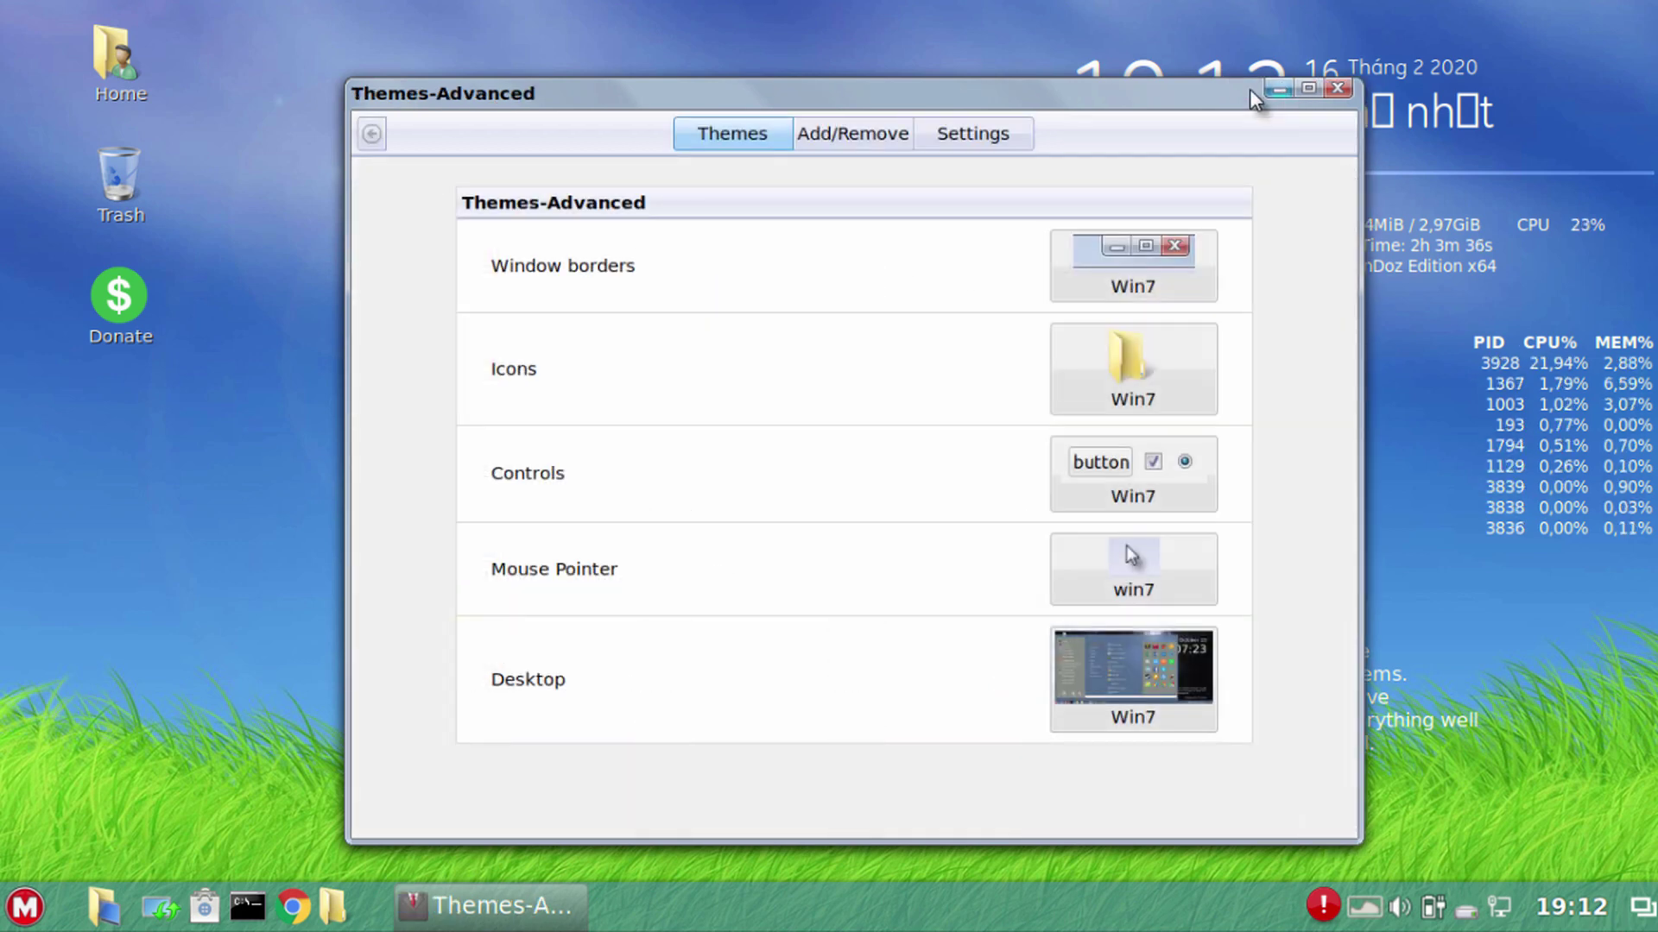
left_click_drag(587, 93, 540, 78)
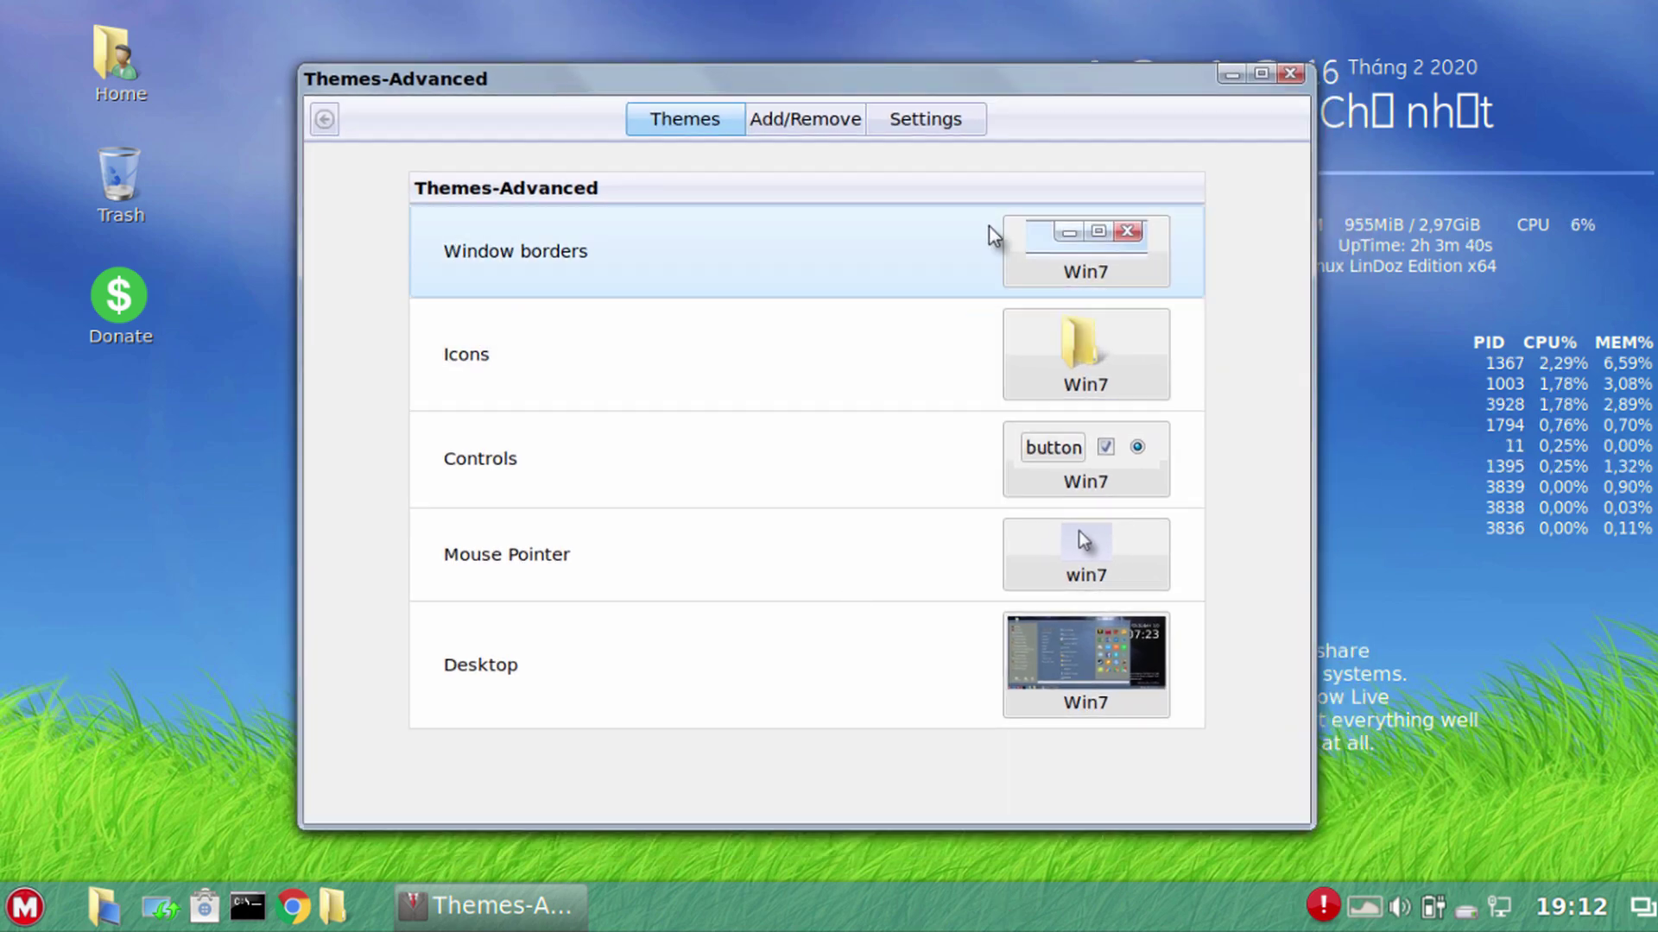
Examine the available window border styles and icon themes in Themes-Advanced, keeping the Win7 selections
left_click(1059, 277)
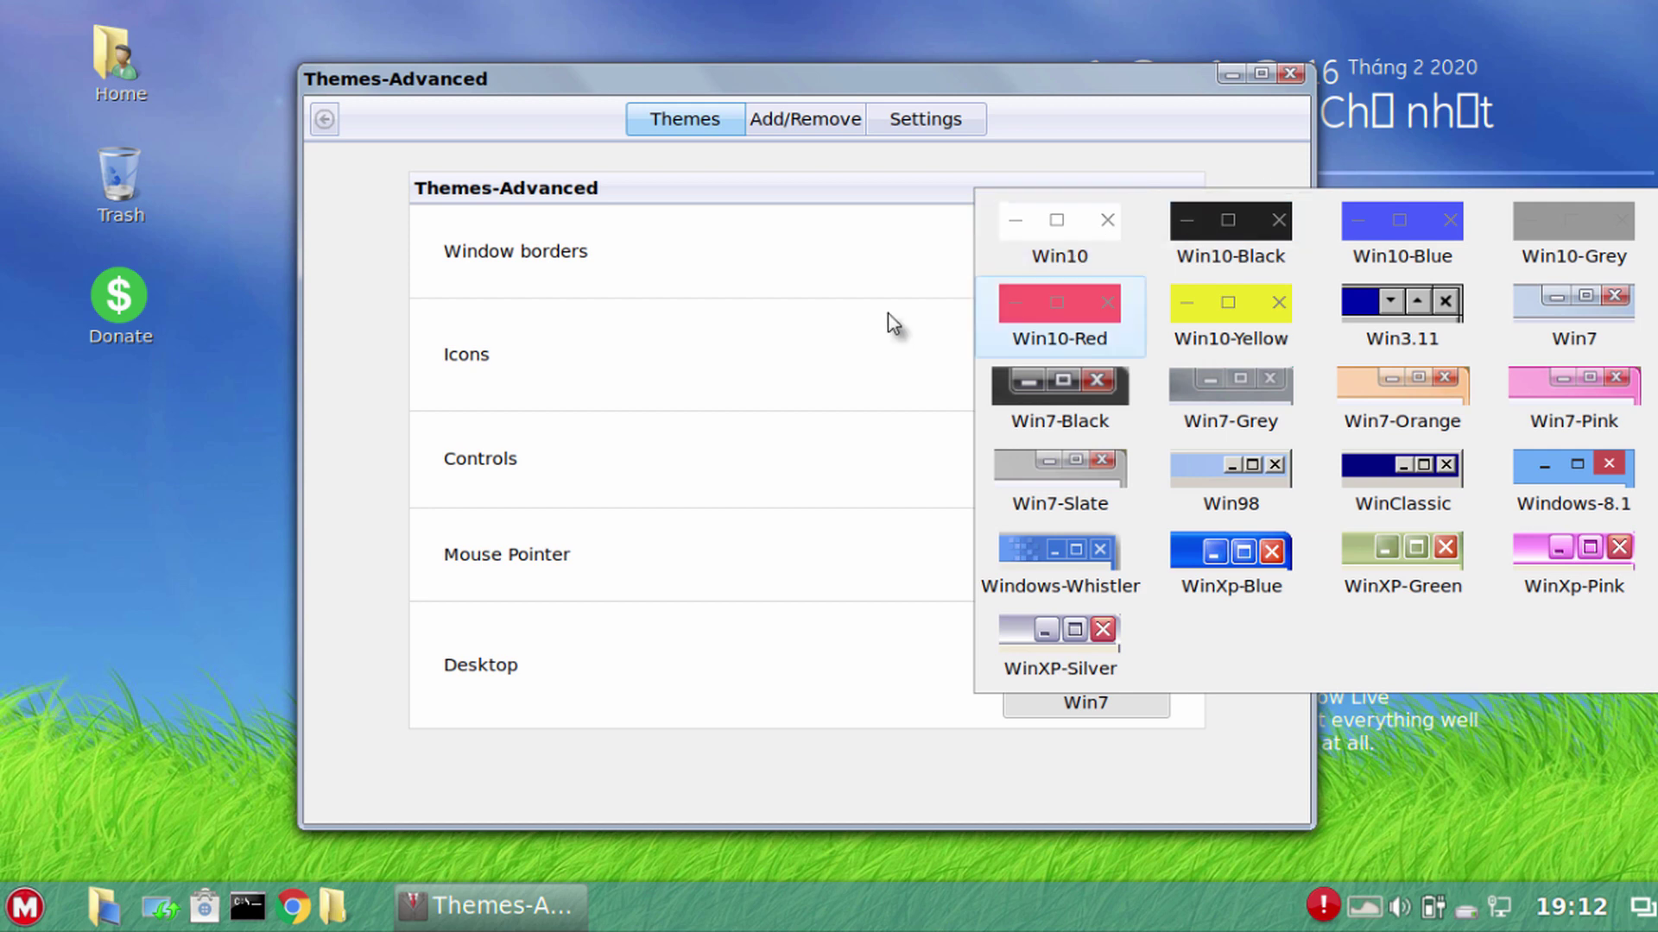
left_click(858, 338)
left_click(1051, 373)
left_click(821, 400)
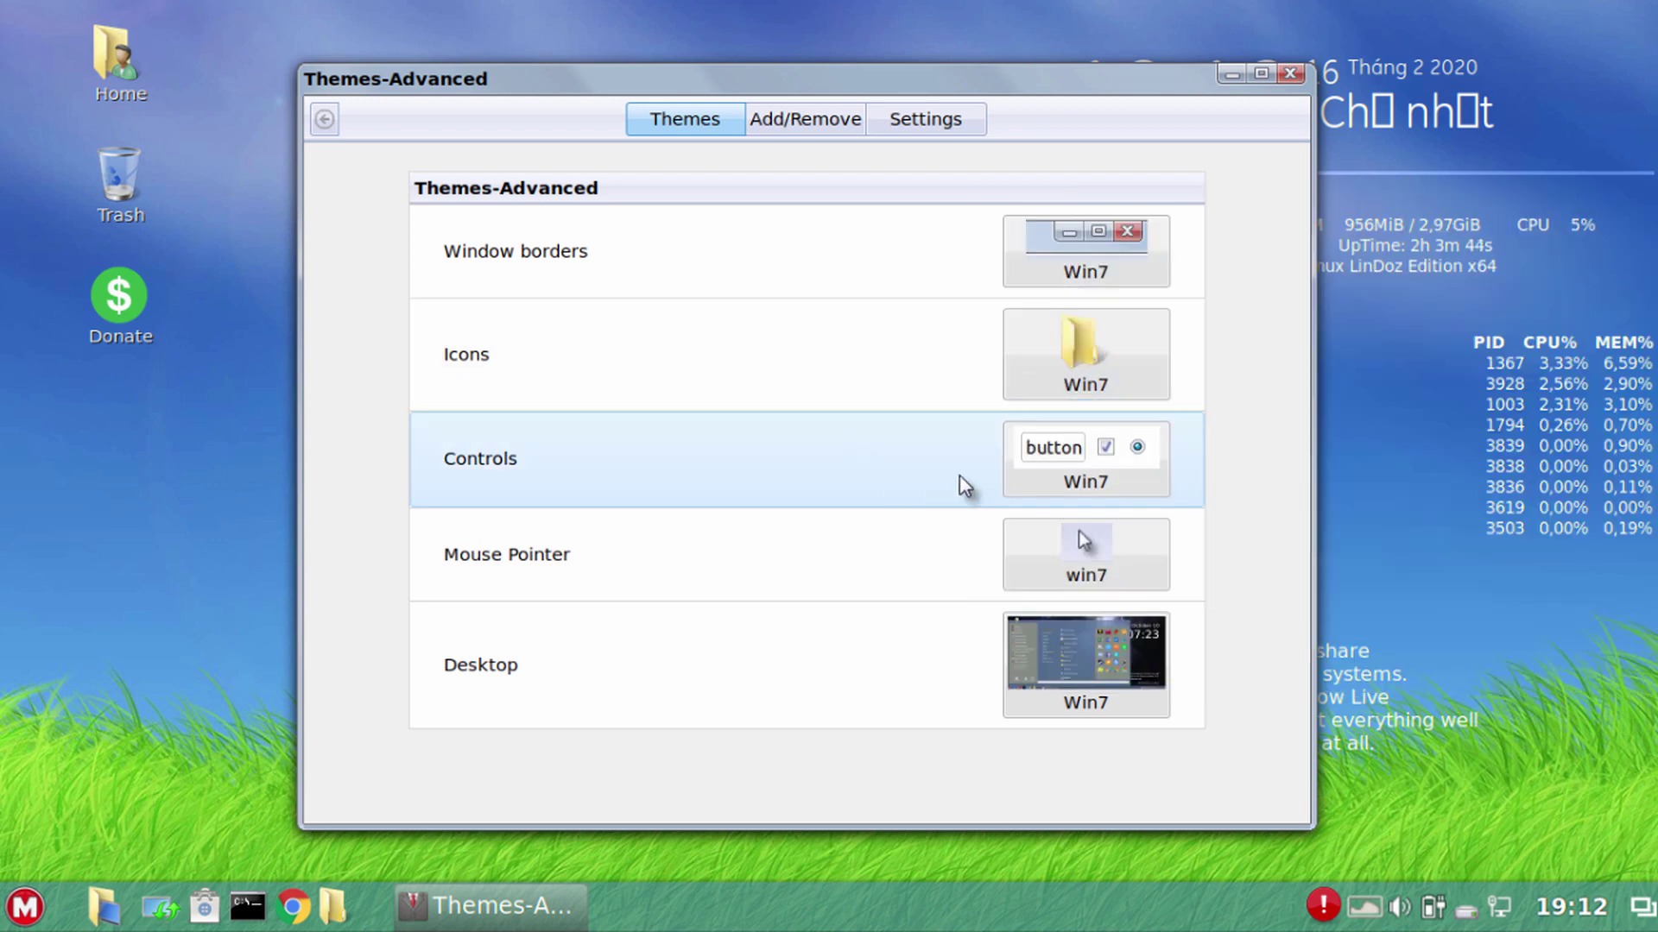
Examine the available controls, mouse pointer and desktop styles in Themes-Advanced without changing any, and close the window
left_click(943, 473)
left_click(844, 486)
left_click(1079, 552)
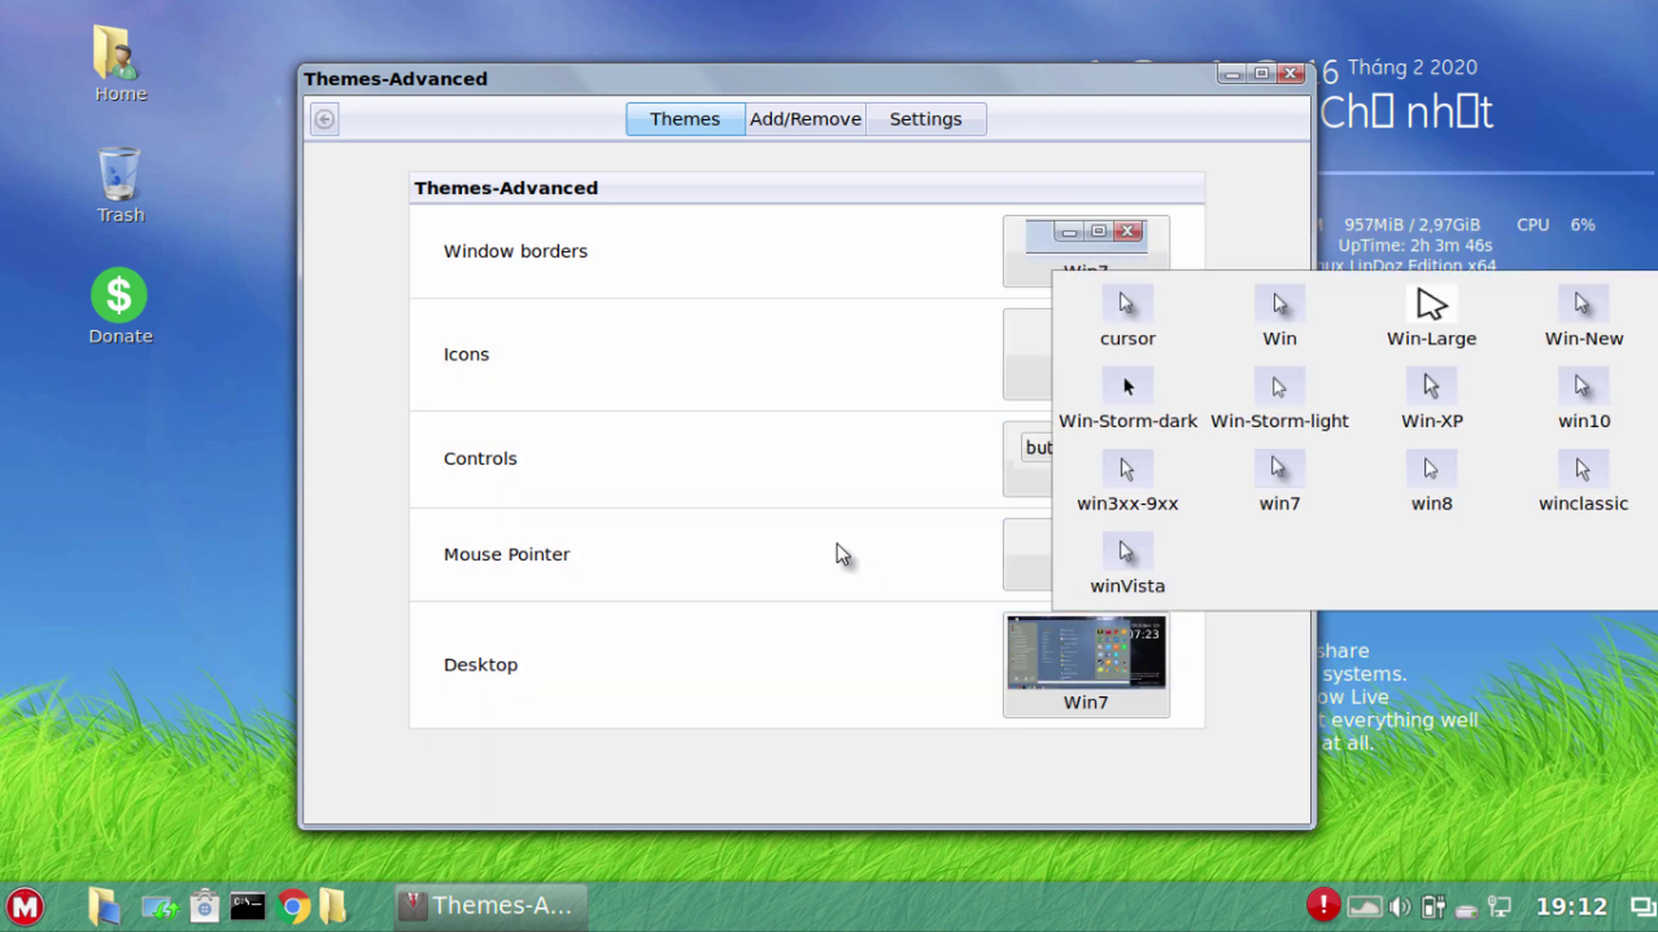
left_click(843, 557)
left_click(1029, 656)
left_click(765, 599)
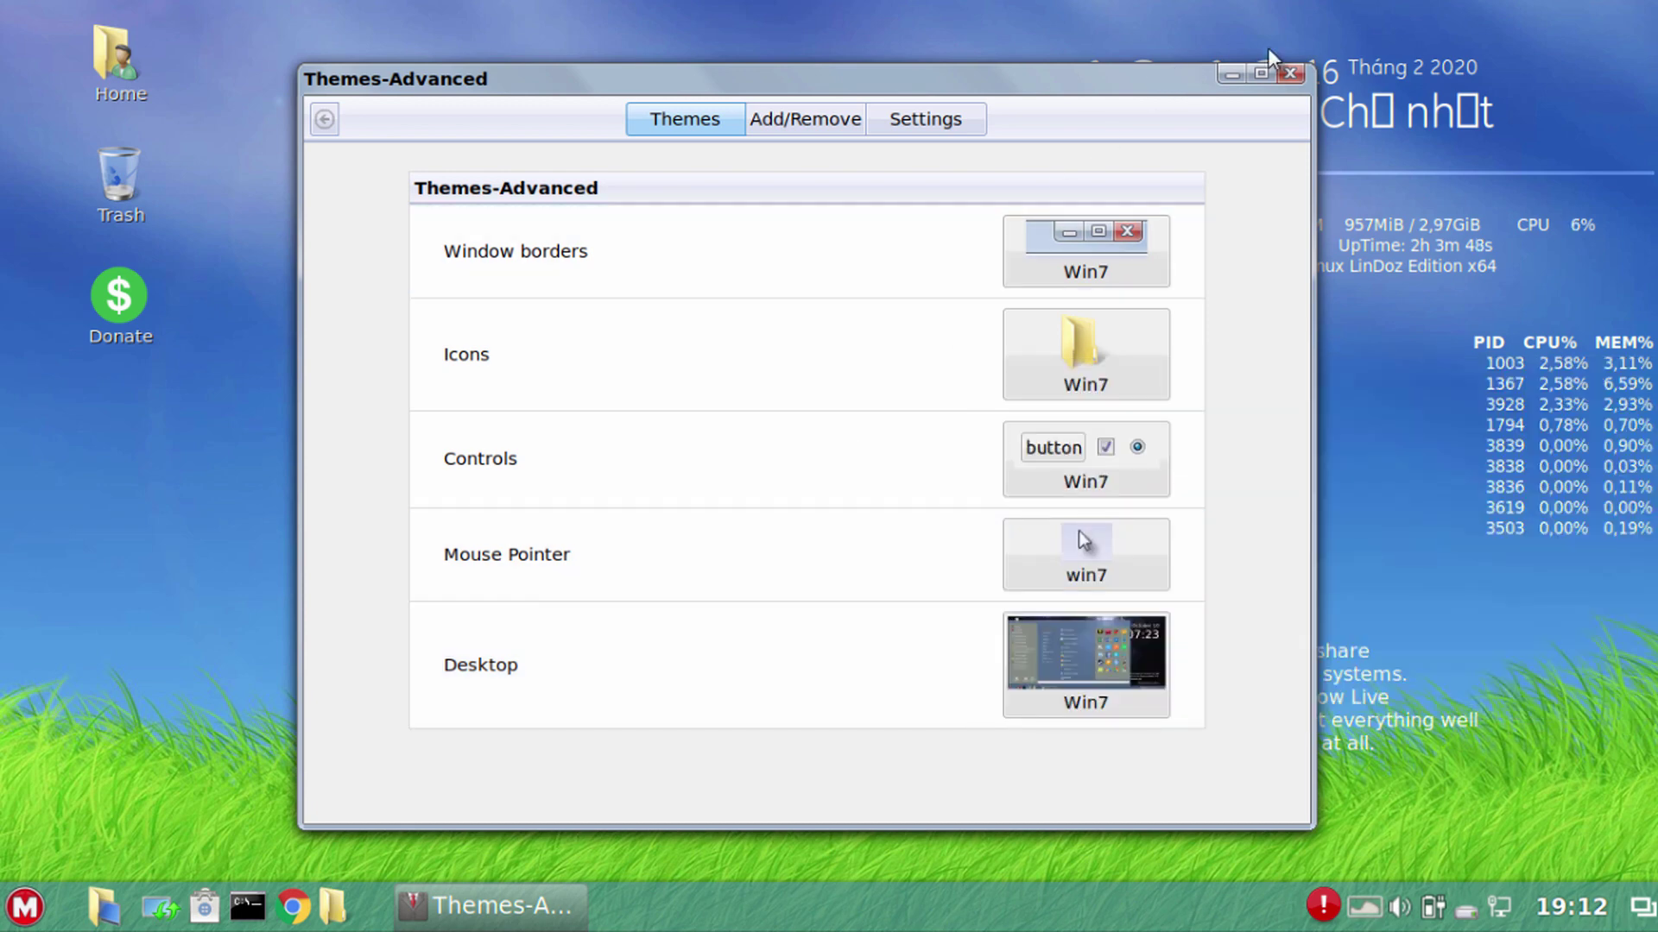
left_click(1290, 74)
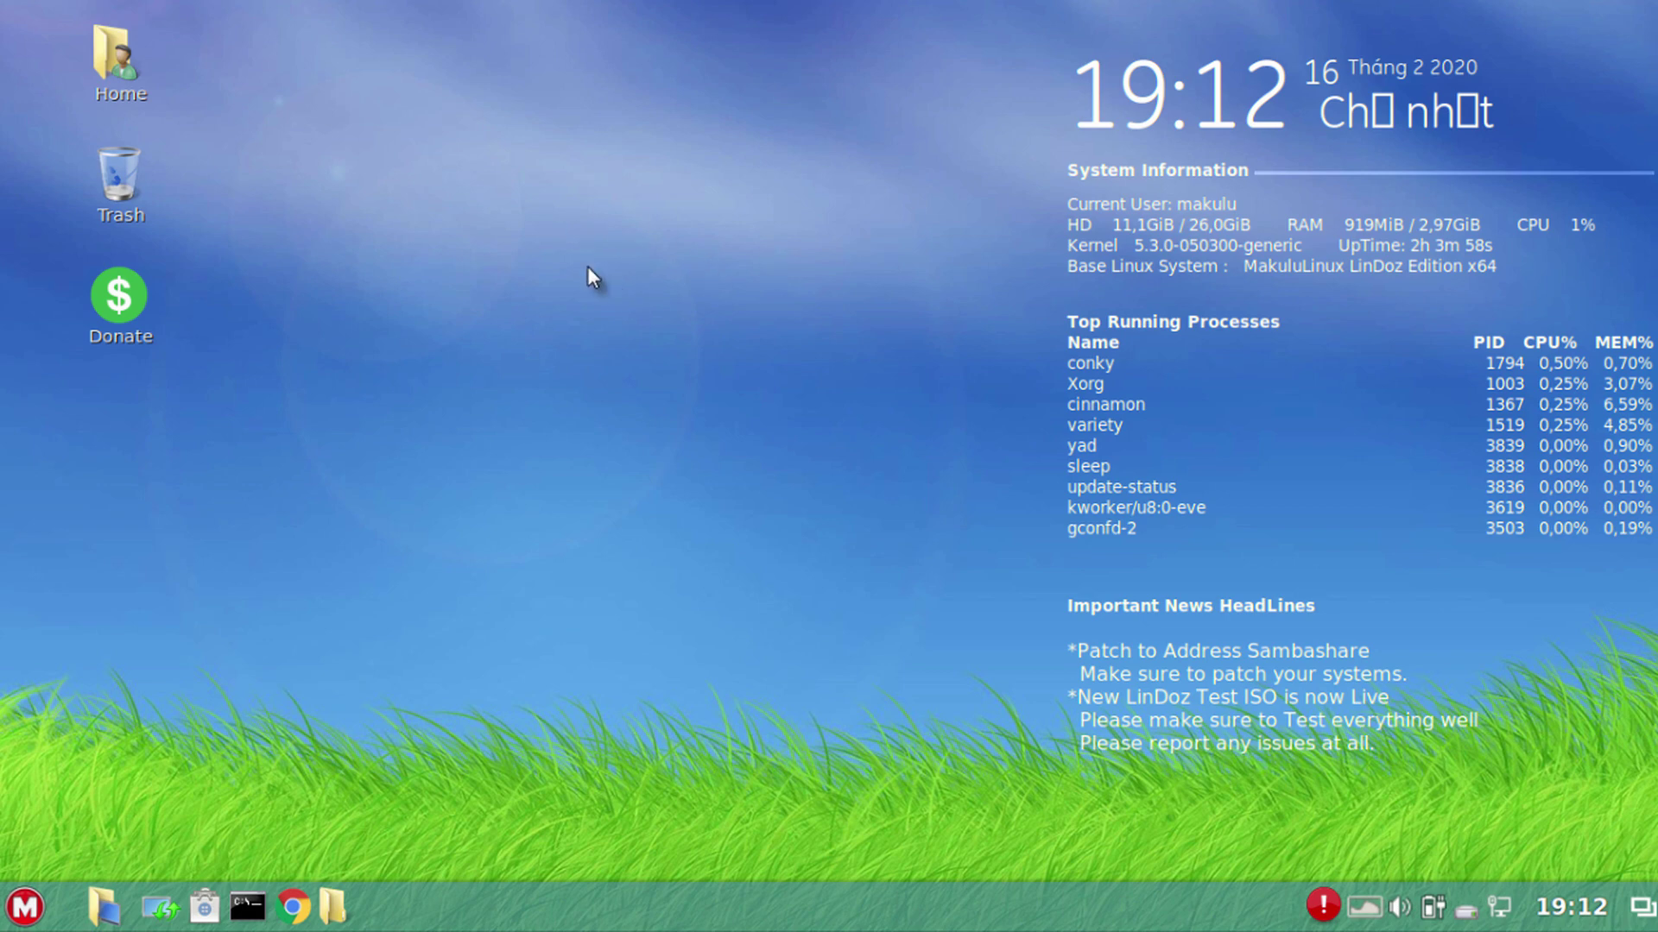
Open the Makulu Theme Manager from the desktop's context options, closing and reopening it once
right_click(608, 252)
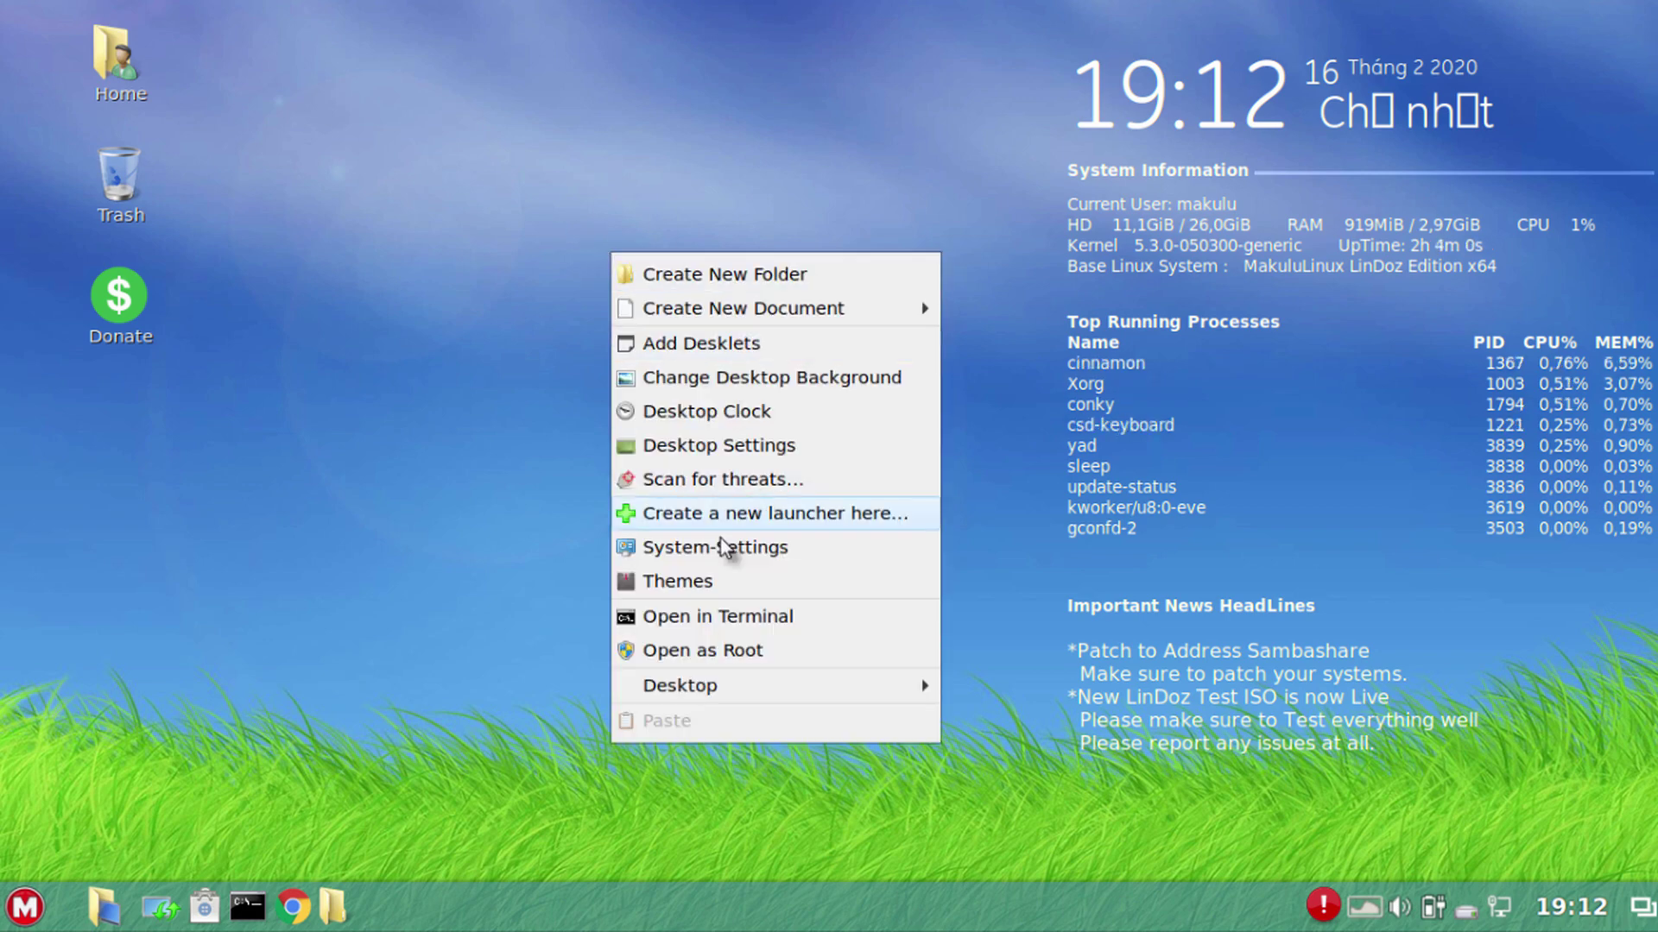
left_click(678, 580)
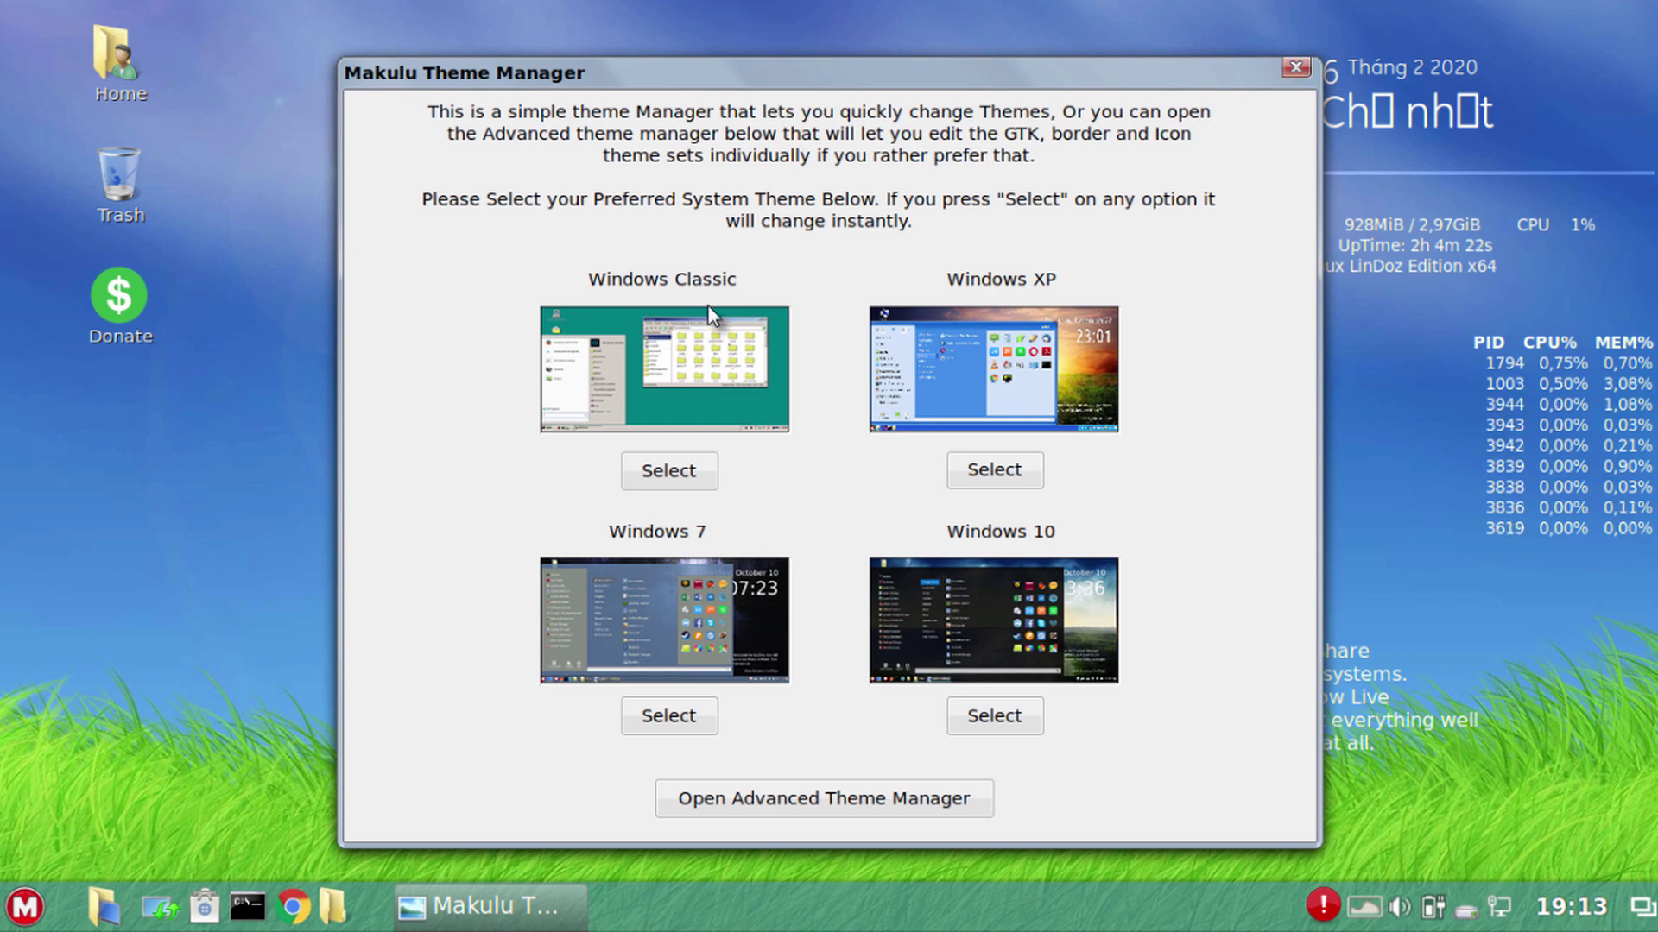
left_click(1296, 69)
right_click(718, 269)
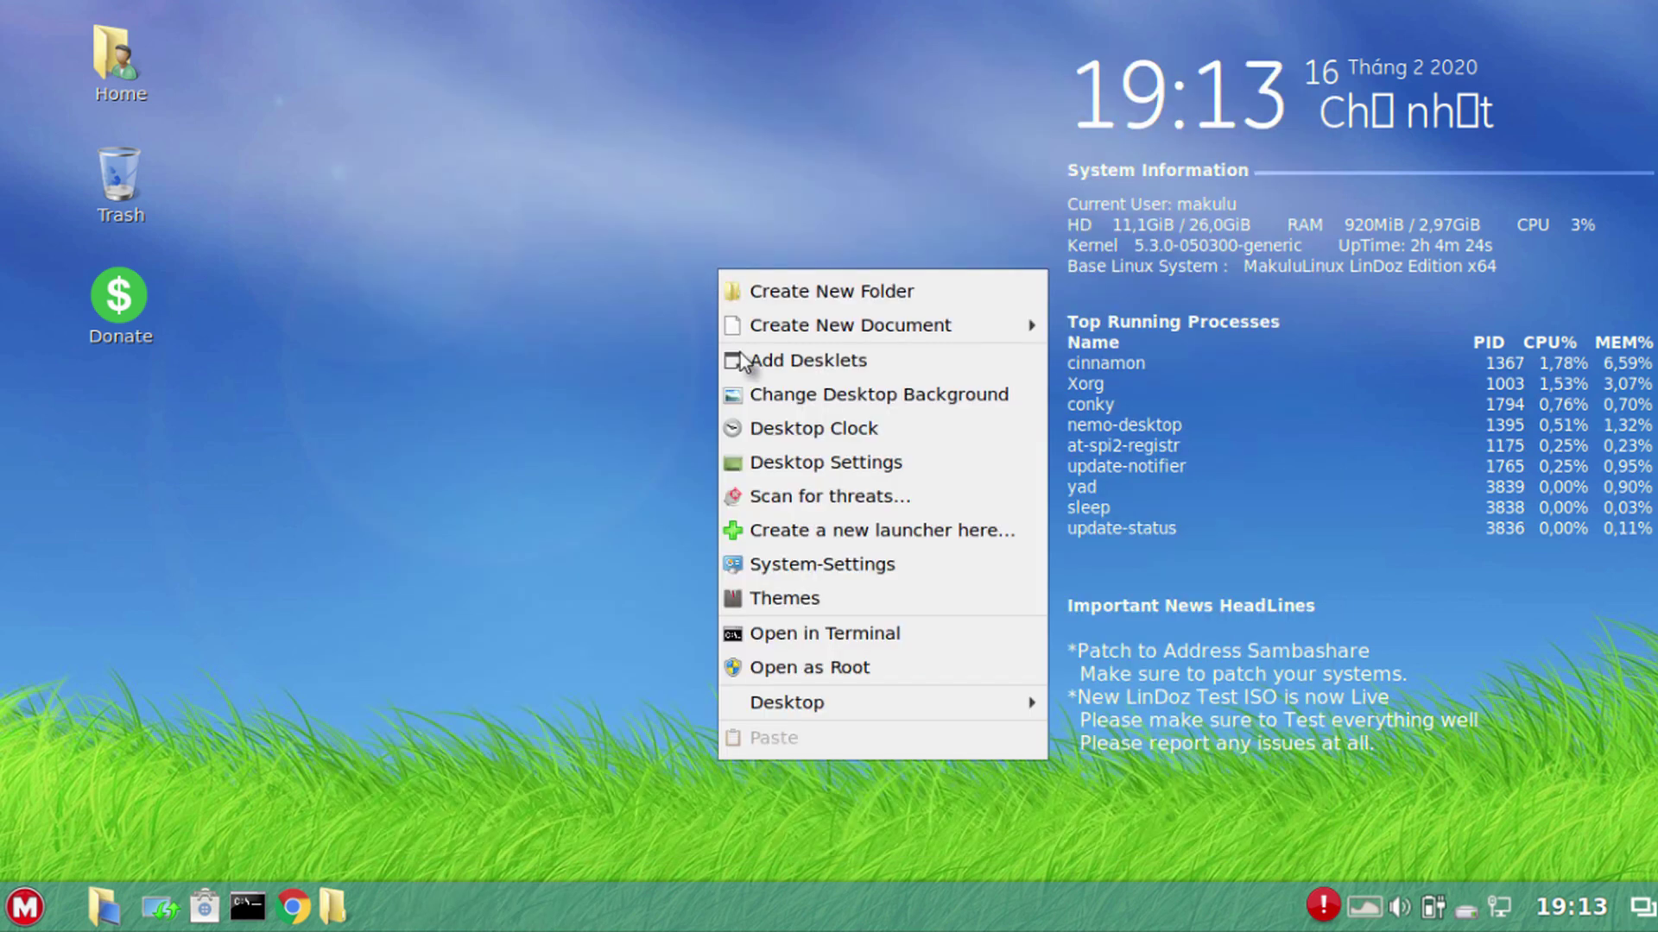
left_click(795, 600)
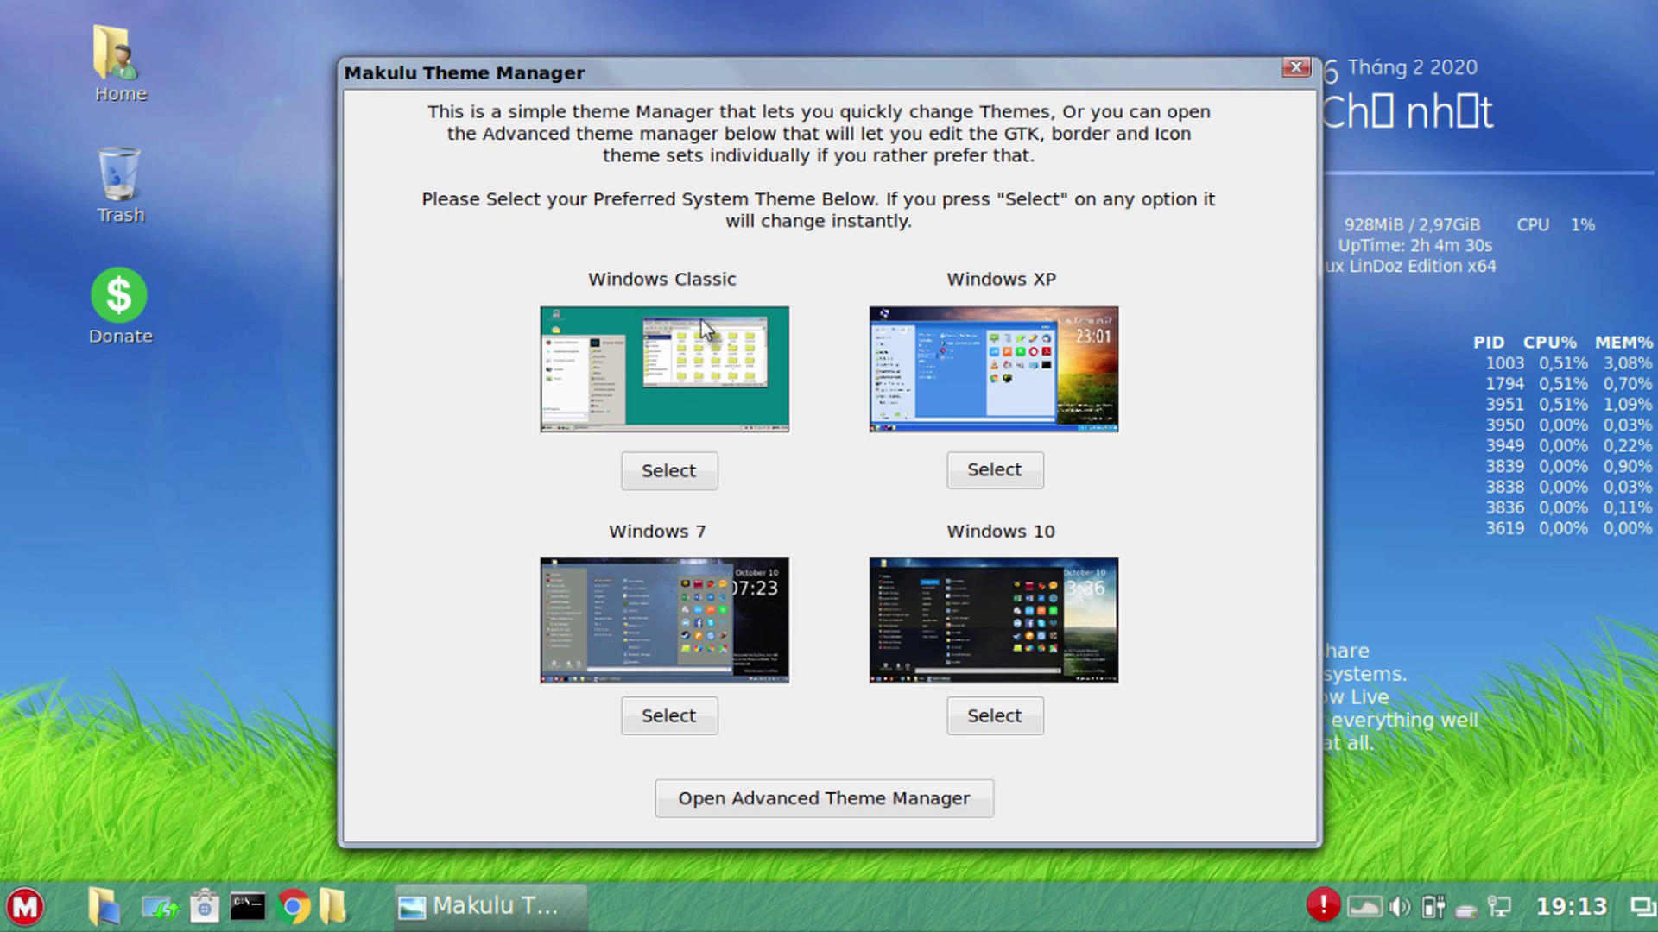
Apply the Windows Classic theme and check its look in the application launcher's Office and Games categories and the Home folder
left_click(640, 468)
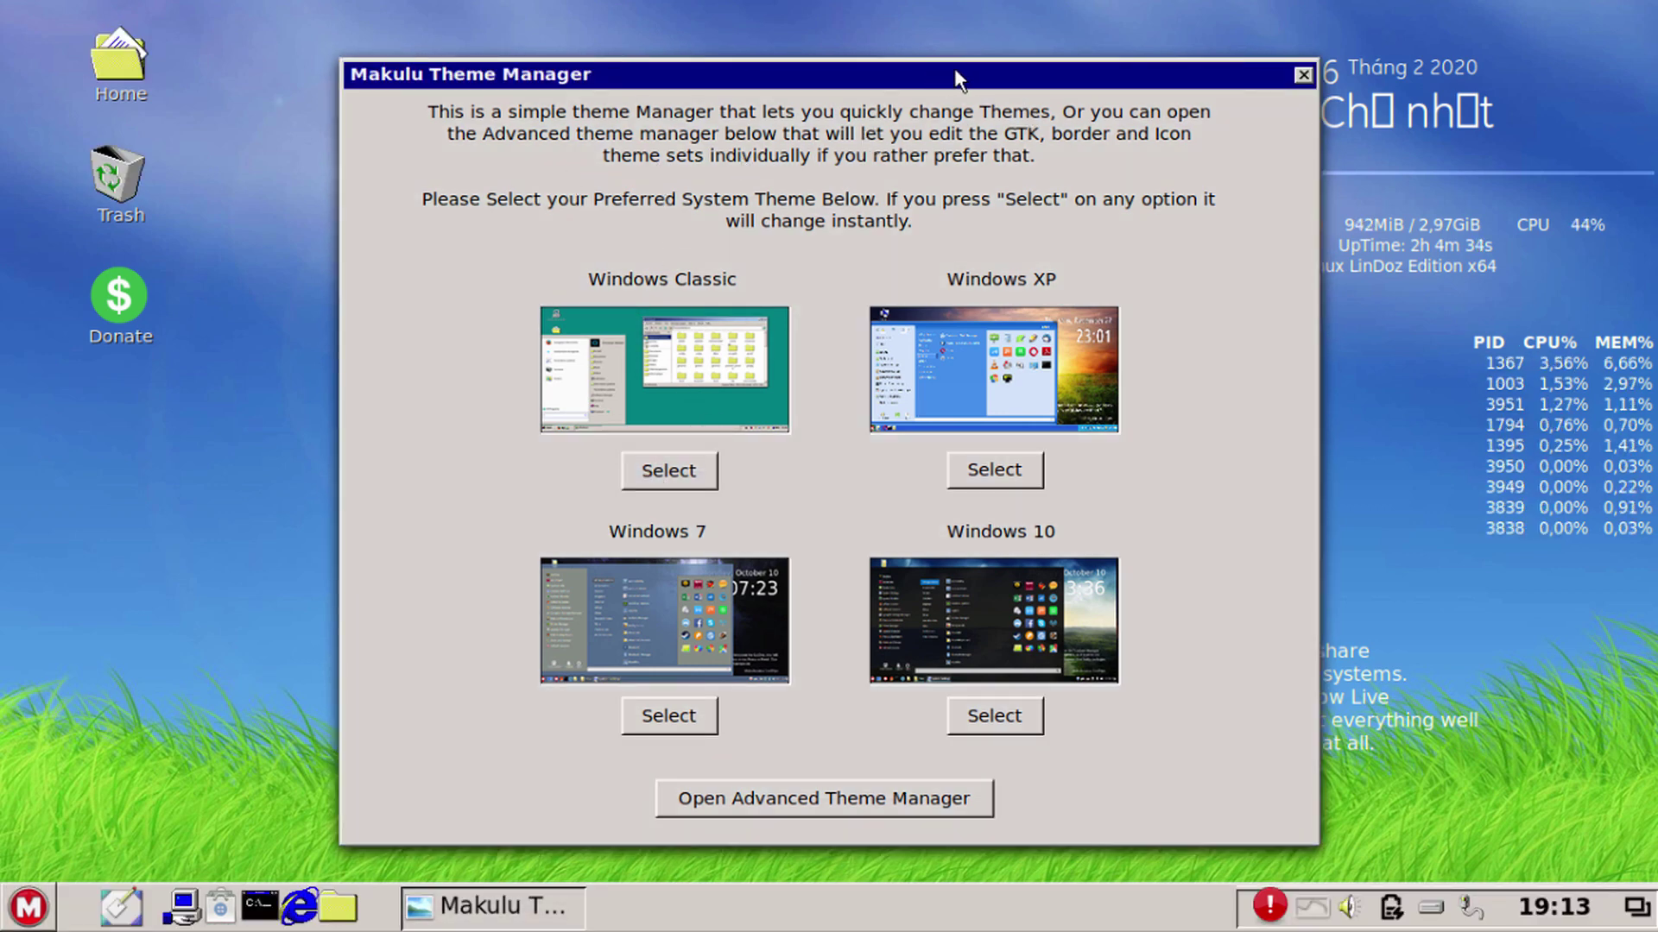
left_click(13, 917)
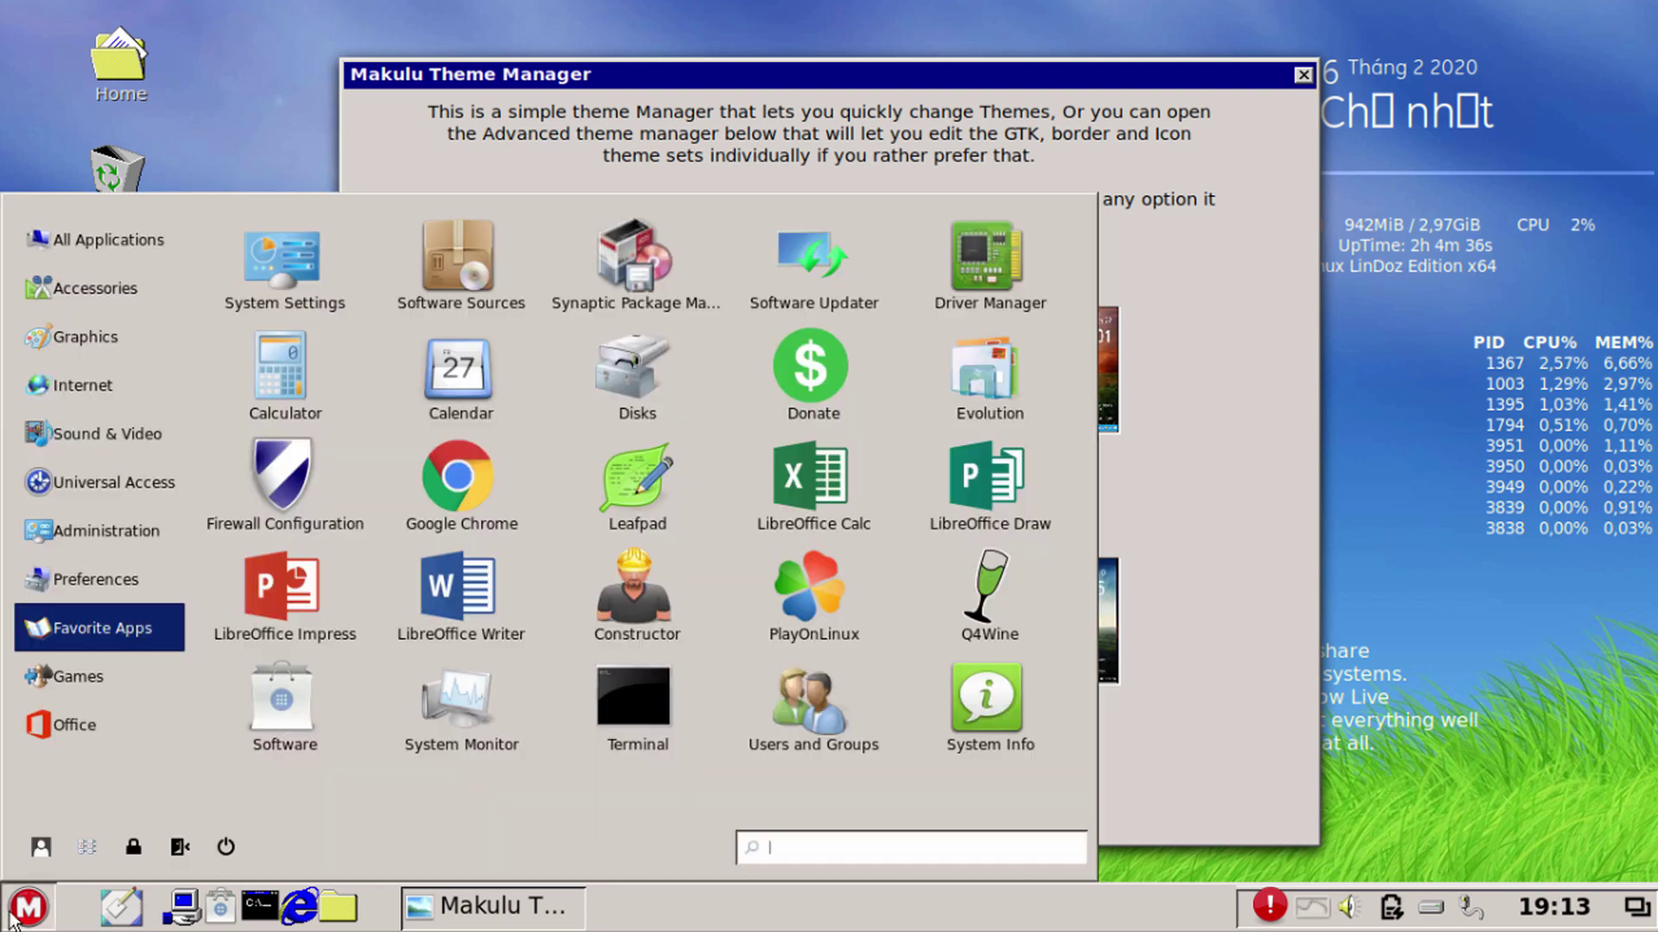
left_click(95, 725)
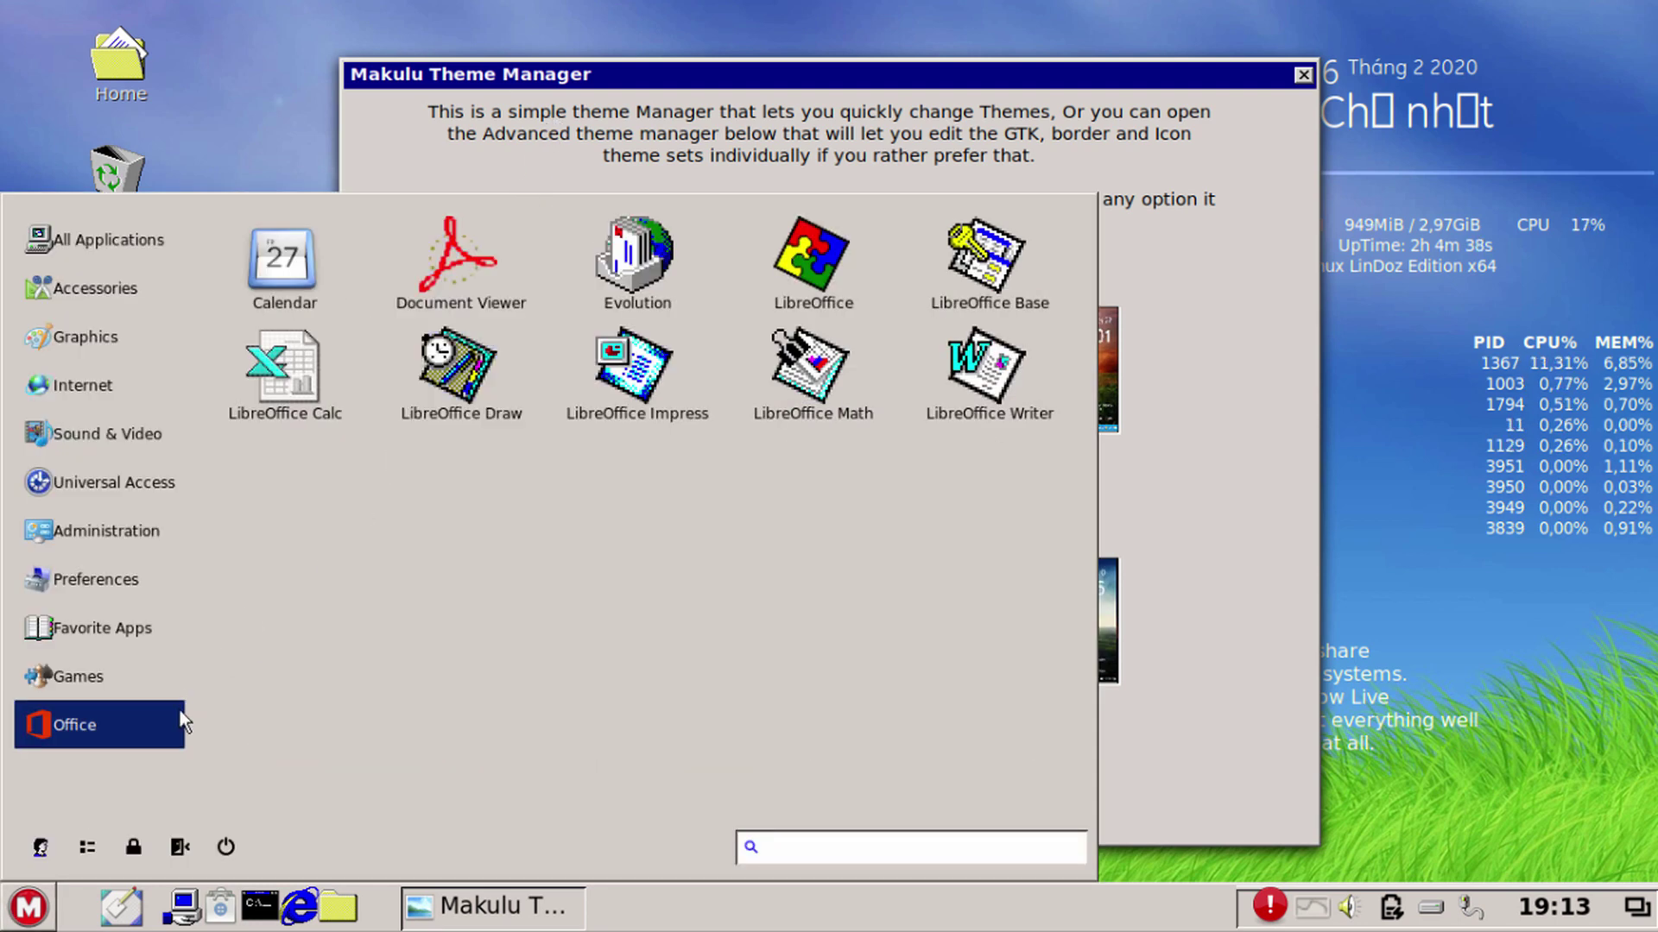
left_click(82, 675)
key("Escape")
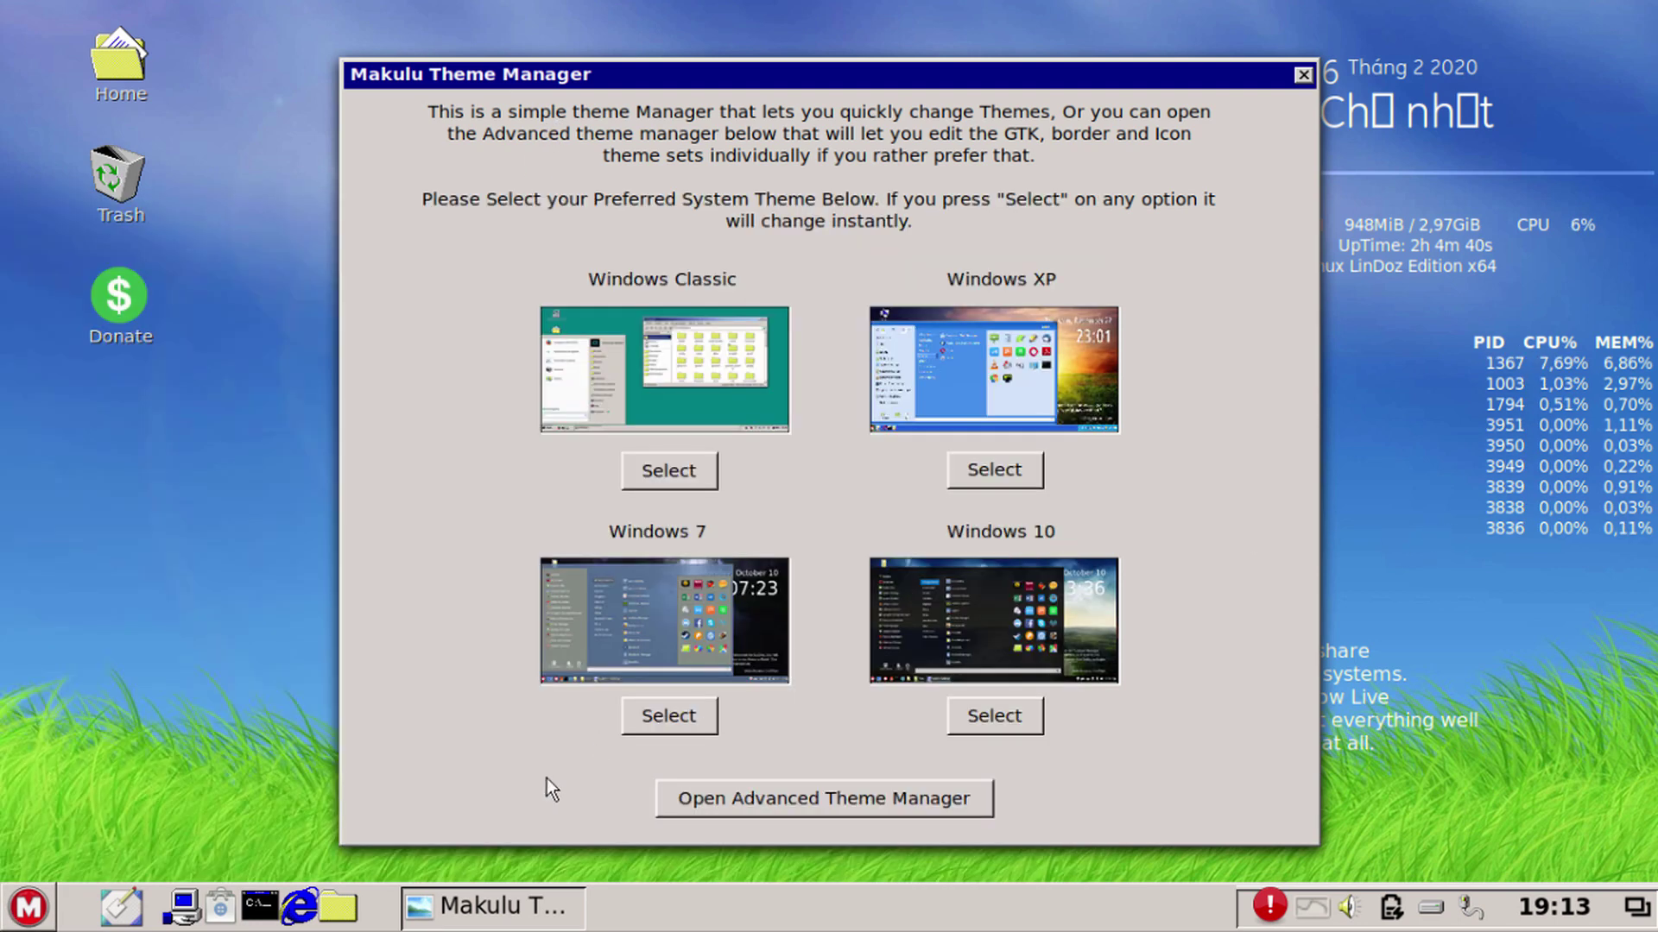
left_click(345, 902)
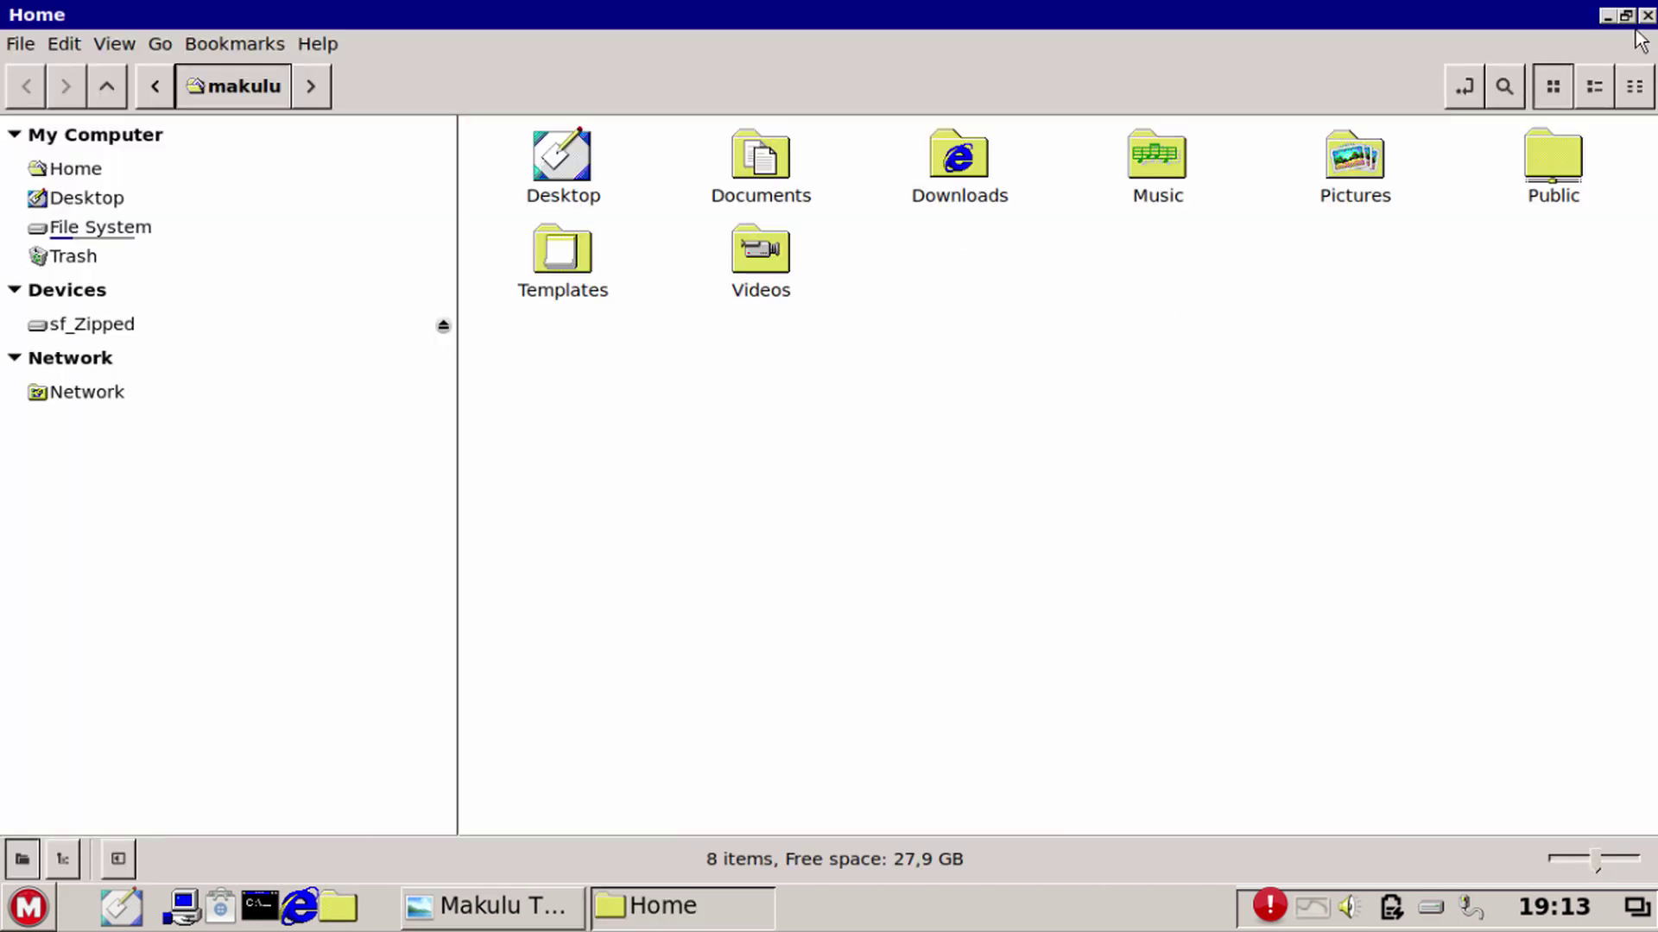
left_click(1646, 15)
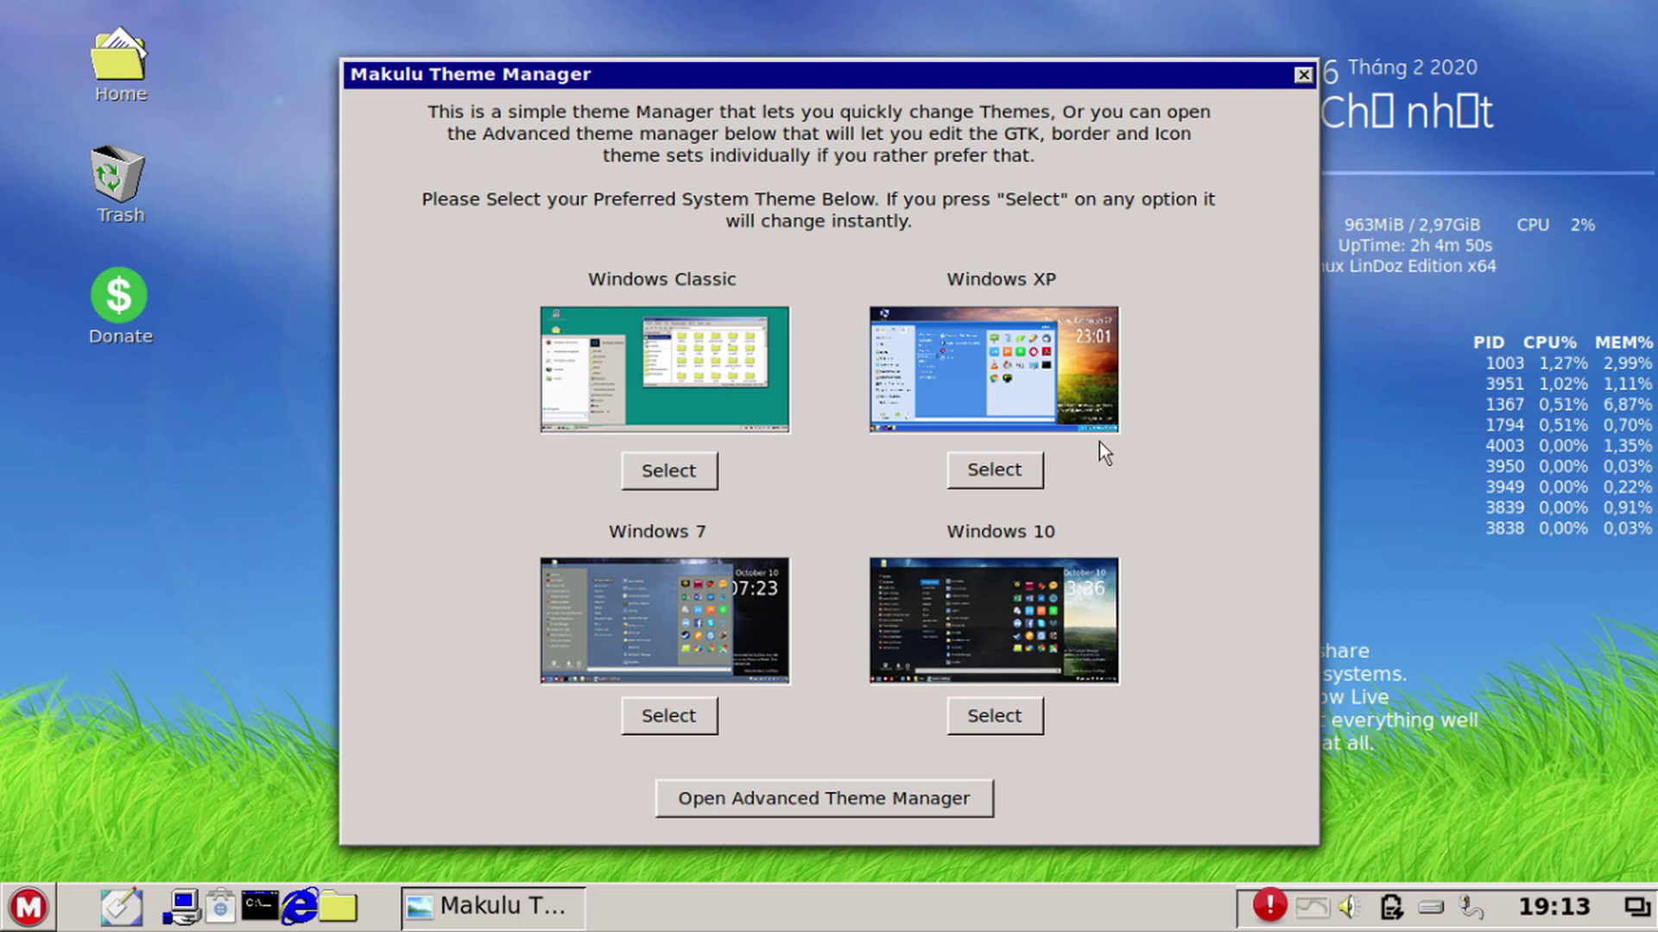
Apply the Windows XP theme and check its look in the Home folder, the application launcher and Software Sources
left_click(1007, 466)
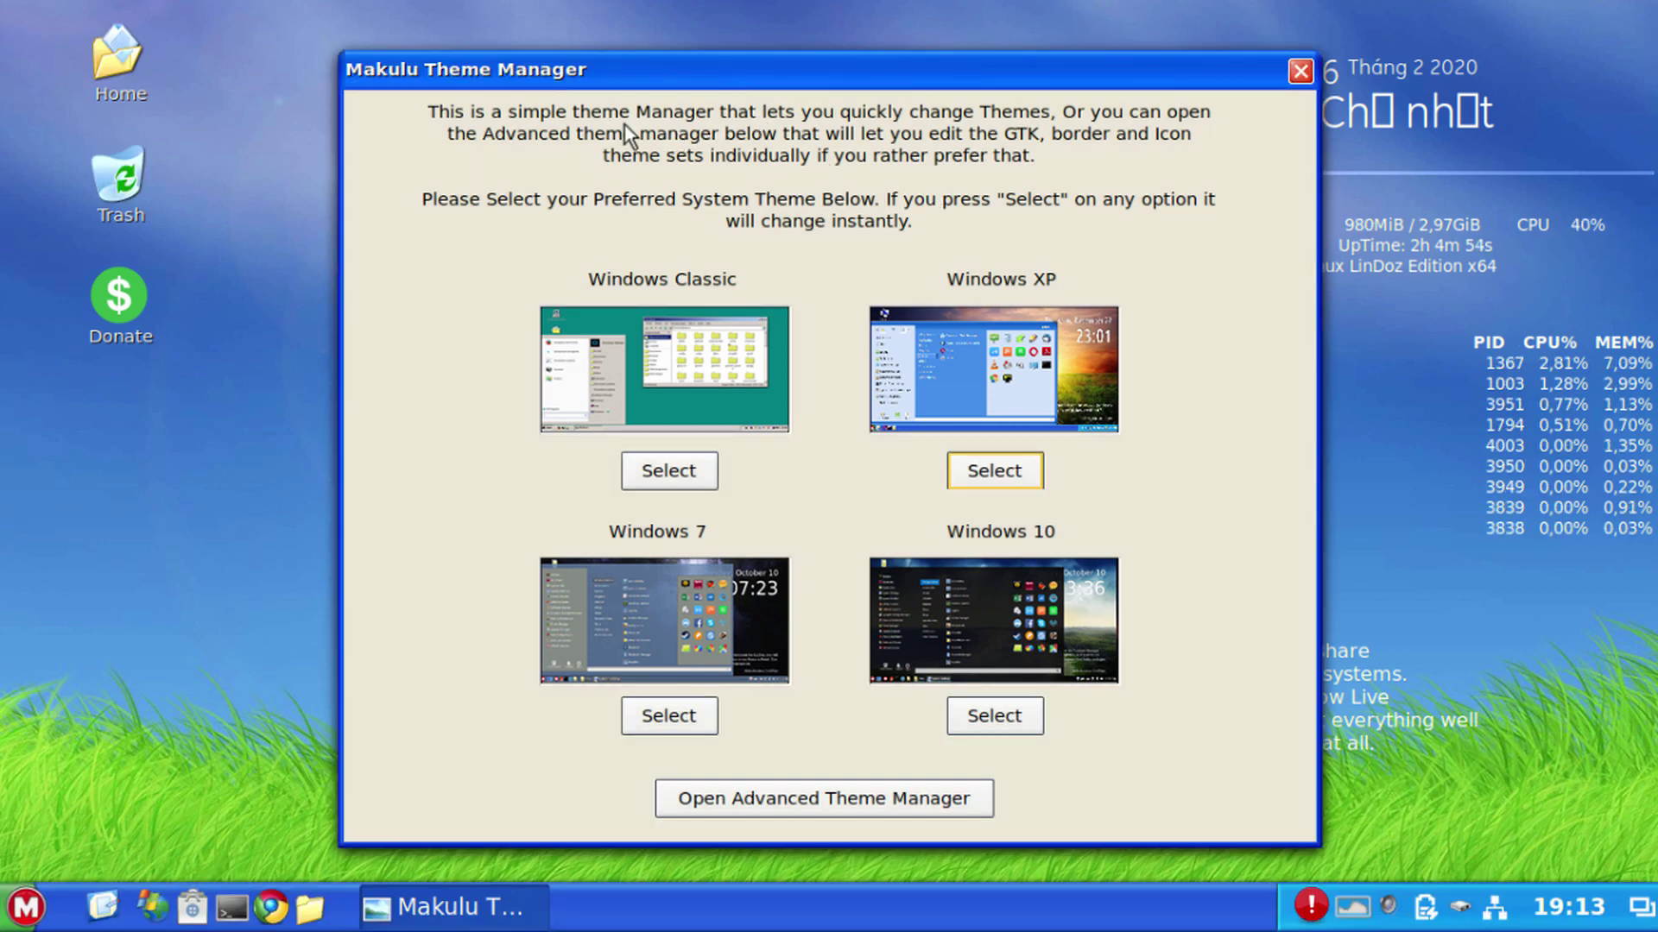
left_click(309, 907)
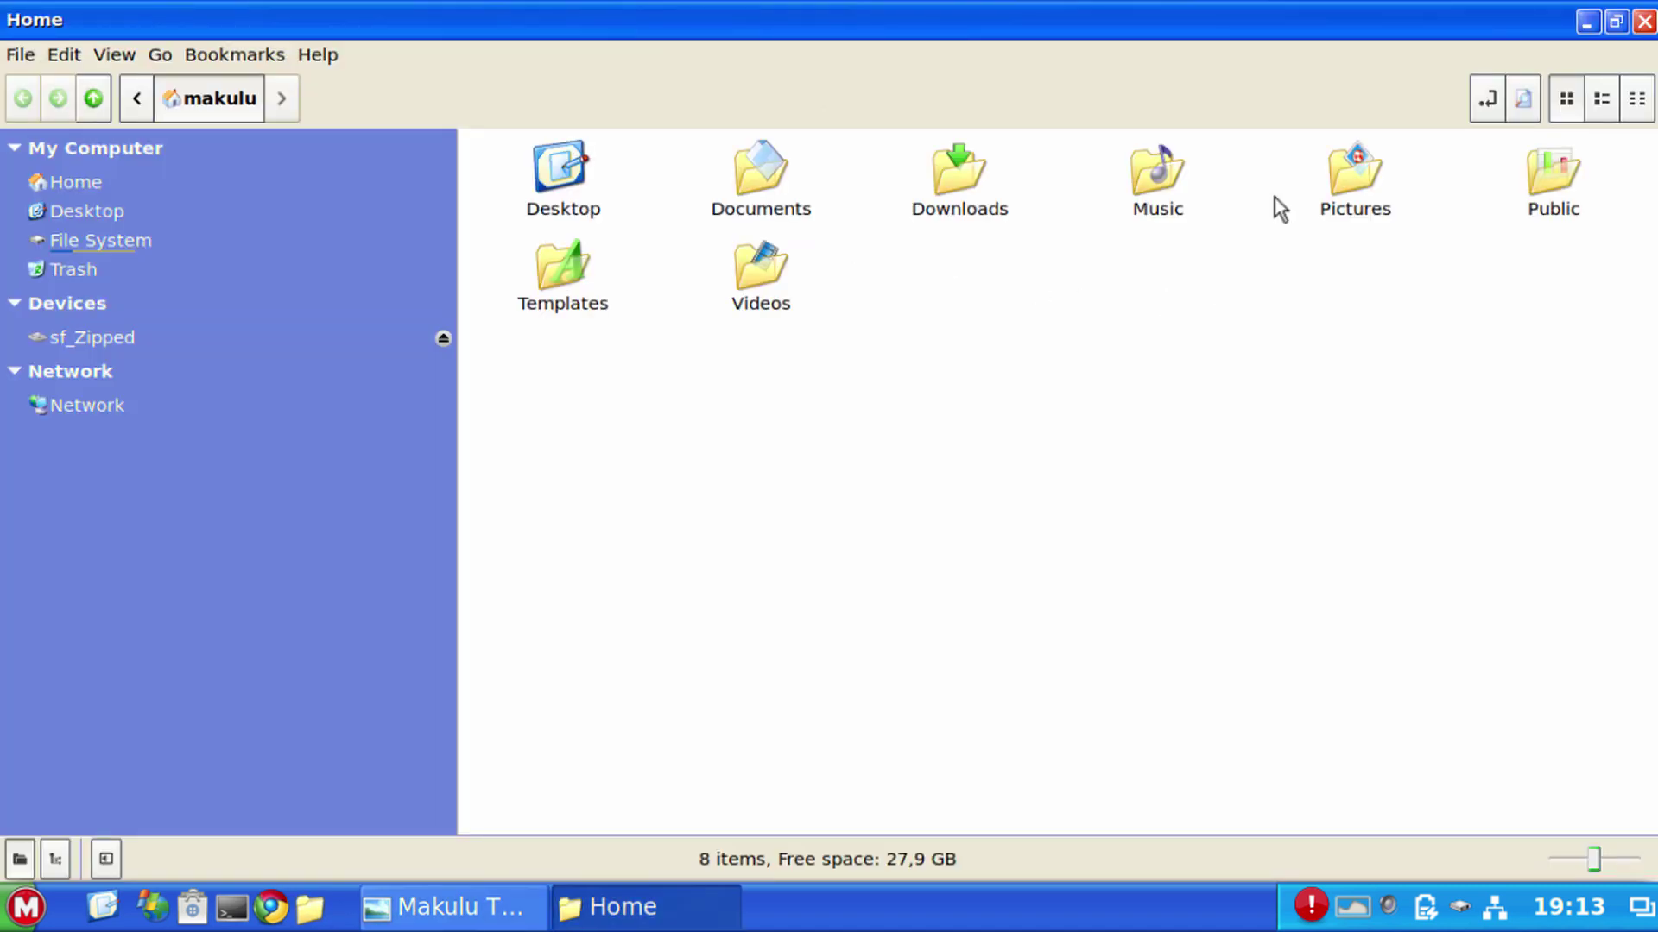
left_click(1643, 21)
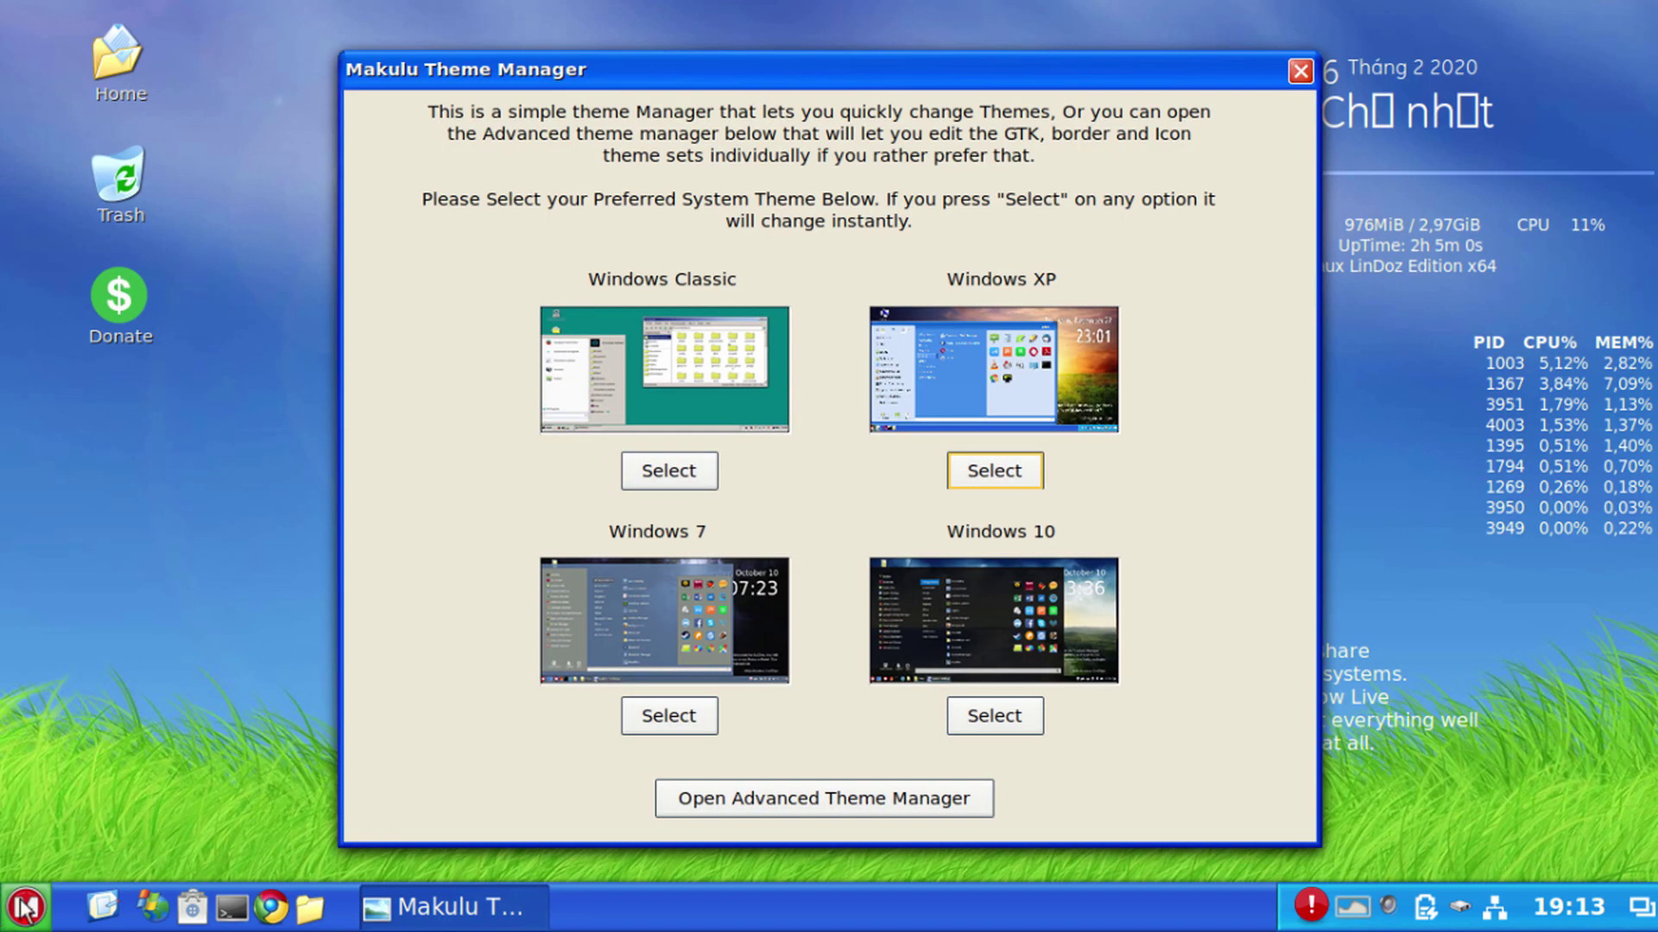
left_click(25, 906)
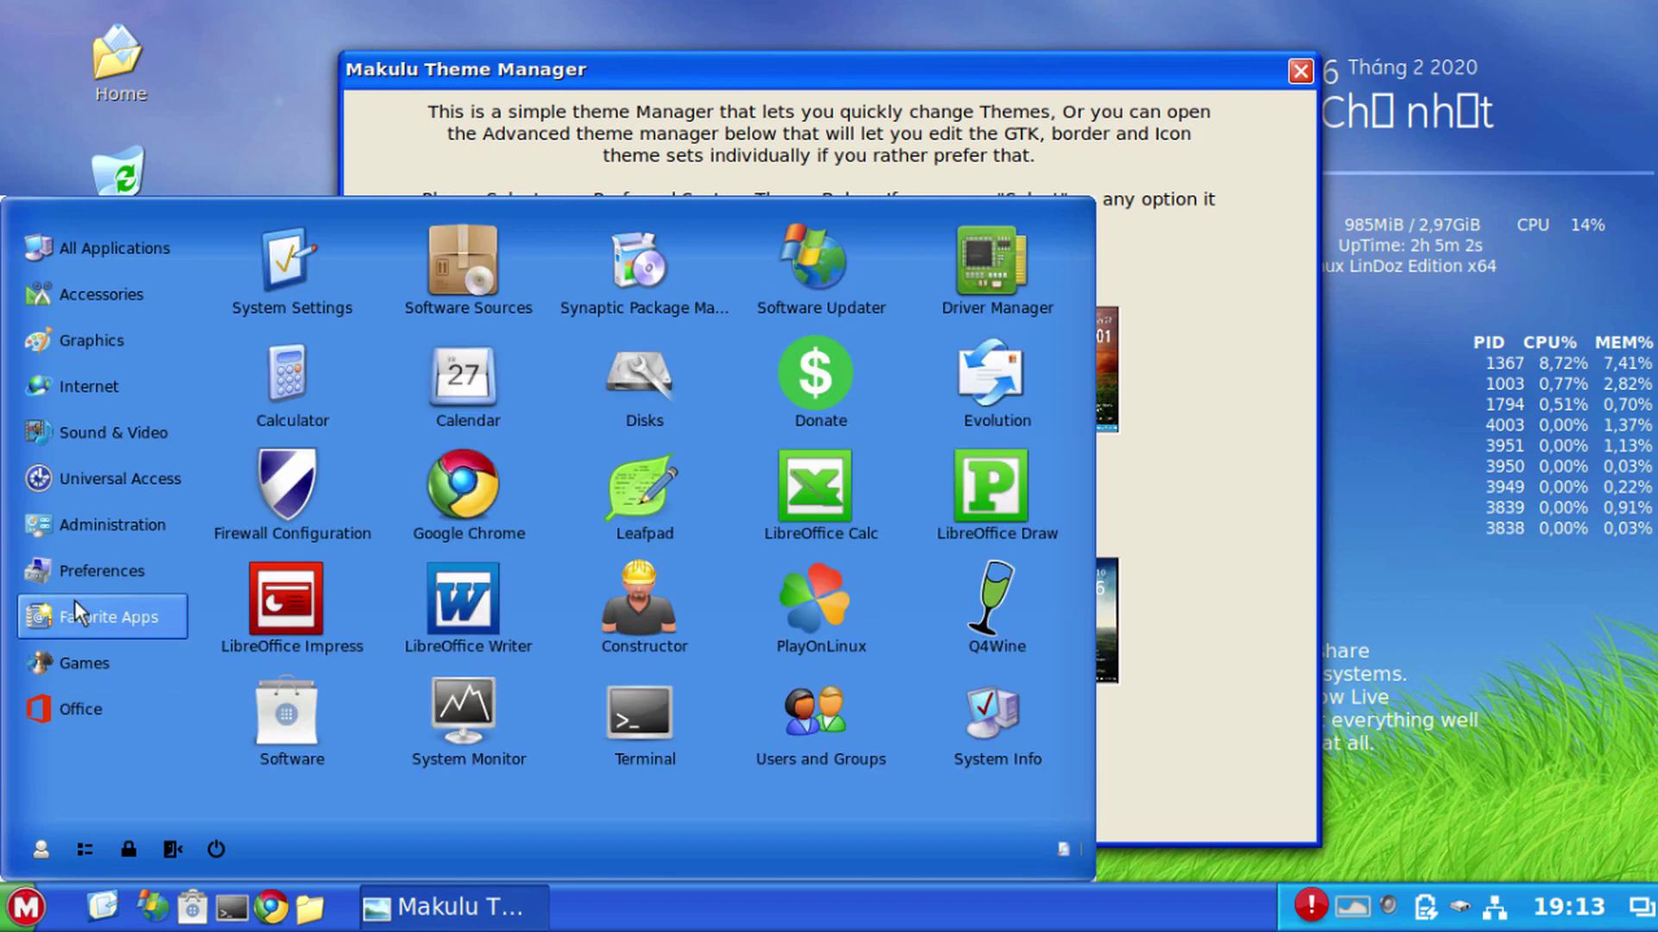
left_click(477, 272)
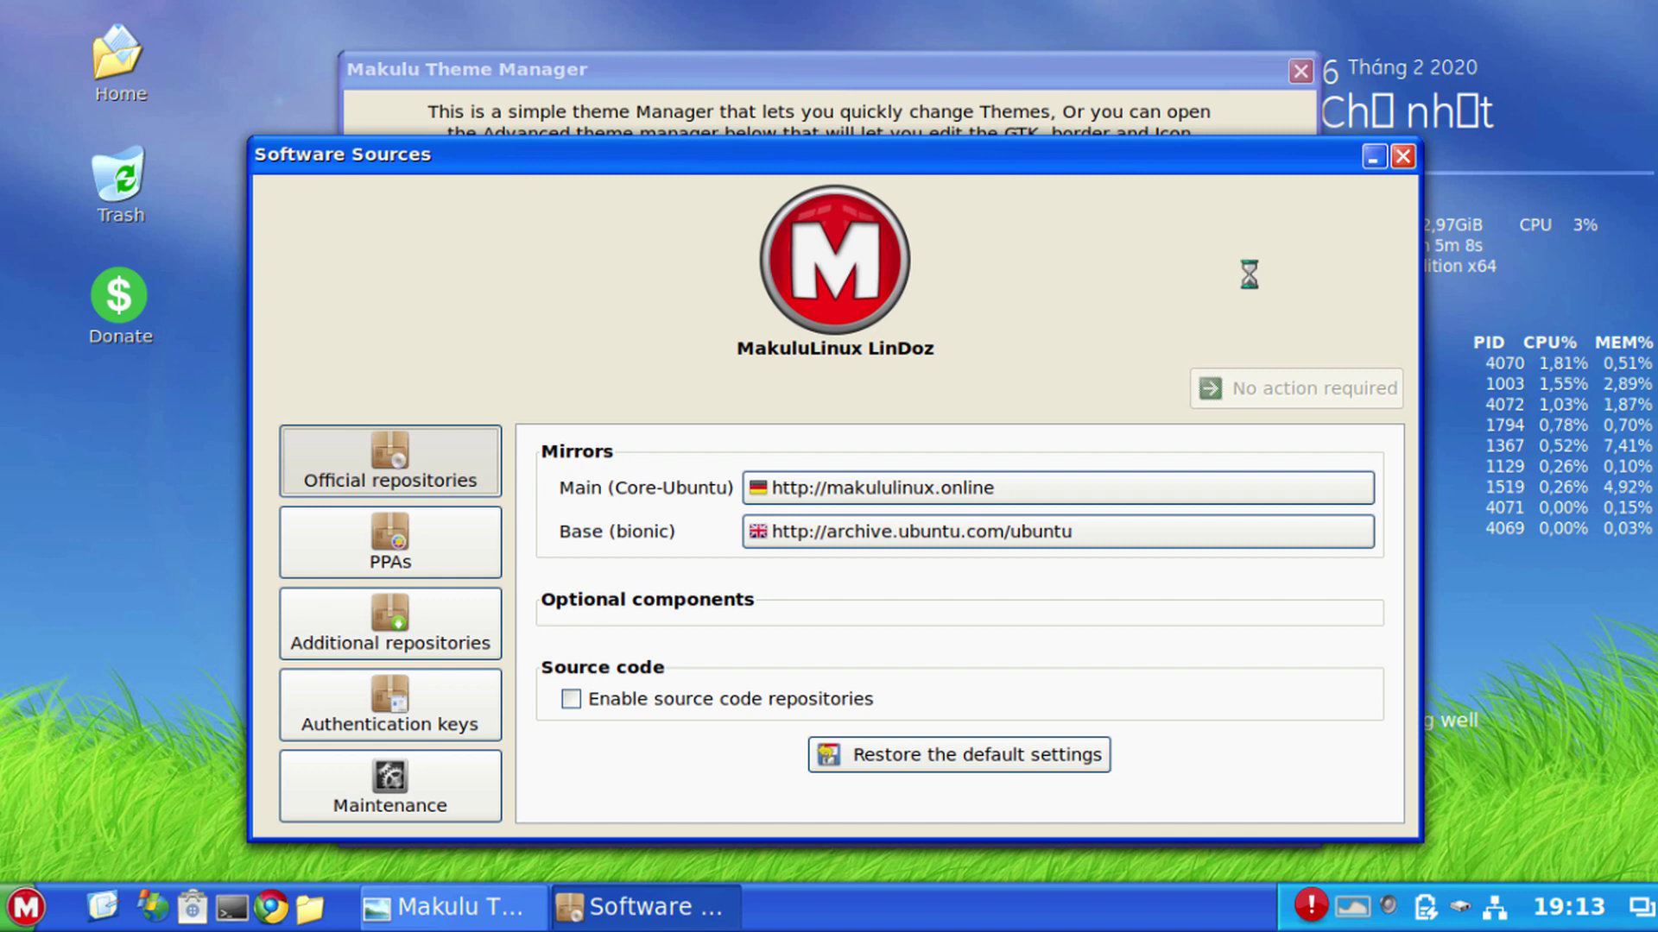
left_click(1403, 156)
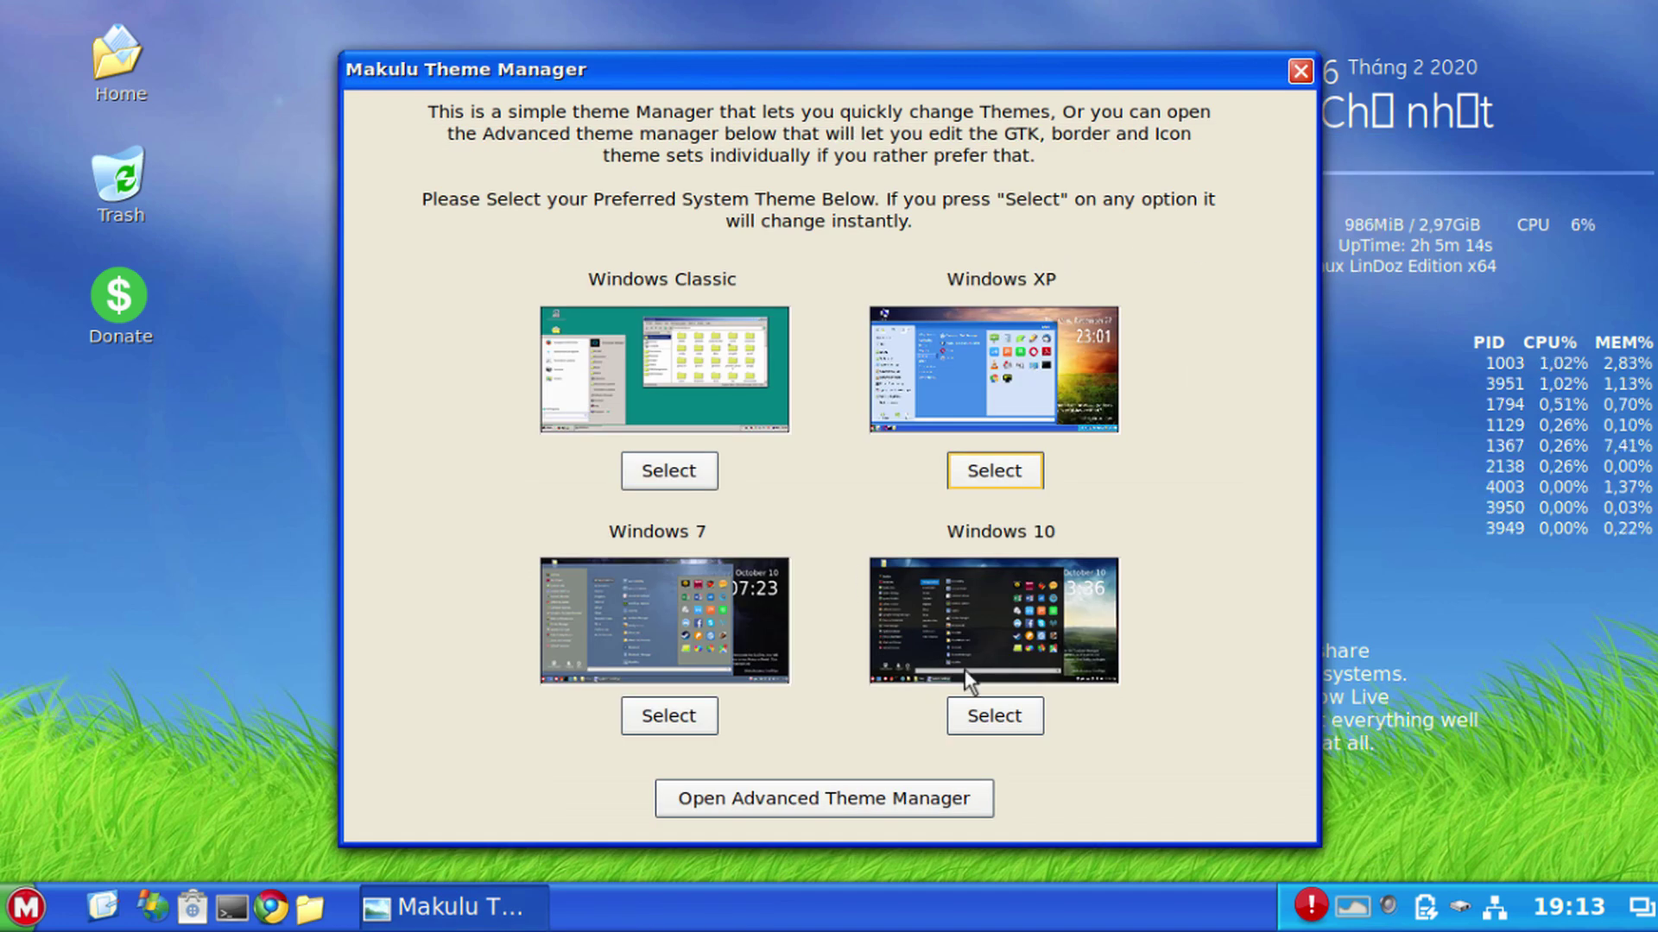
Apply the Windows 10 theme and check its look in the Home folder and the application launcher
left_click(1006, 721)
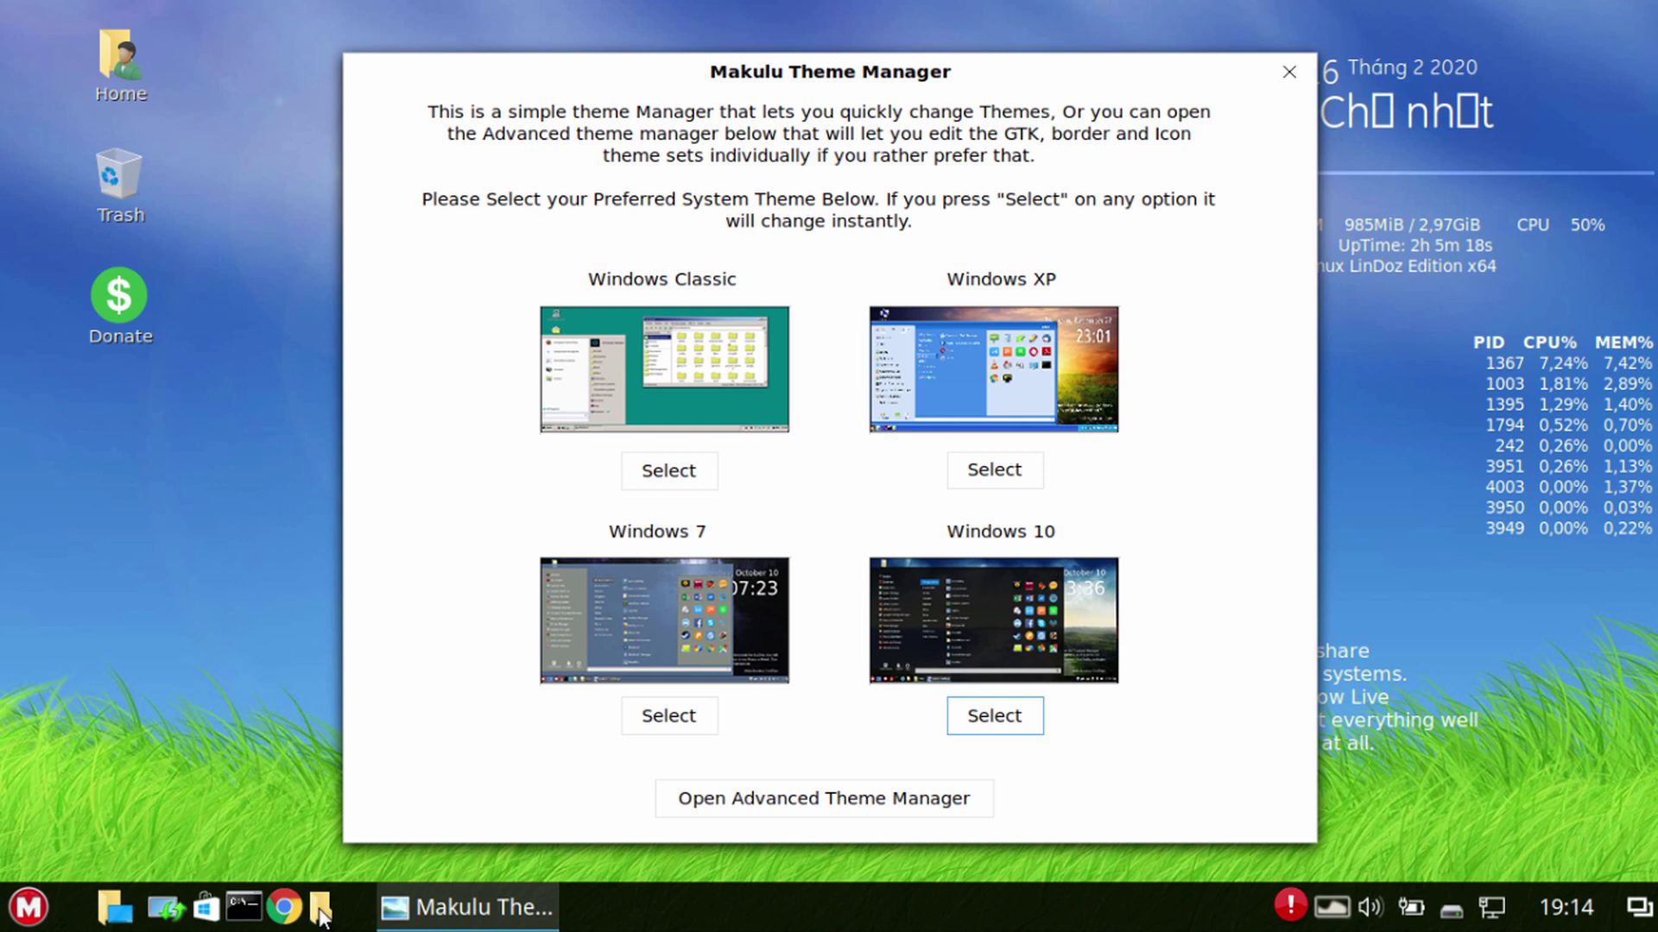
left_click(321, 906)
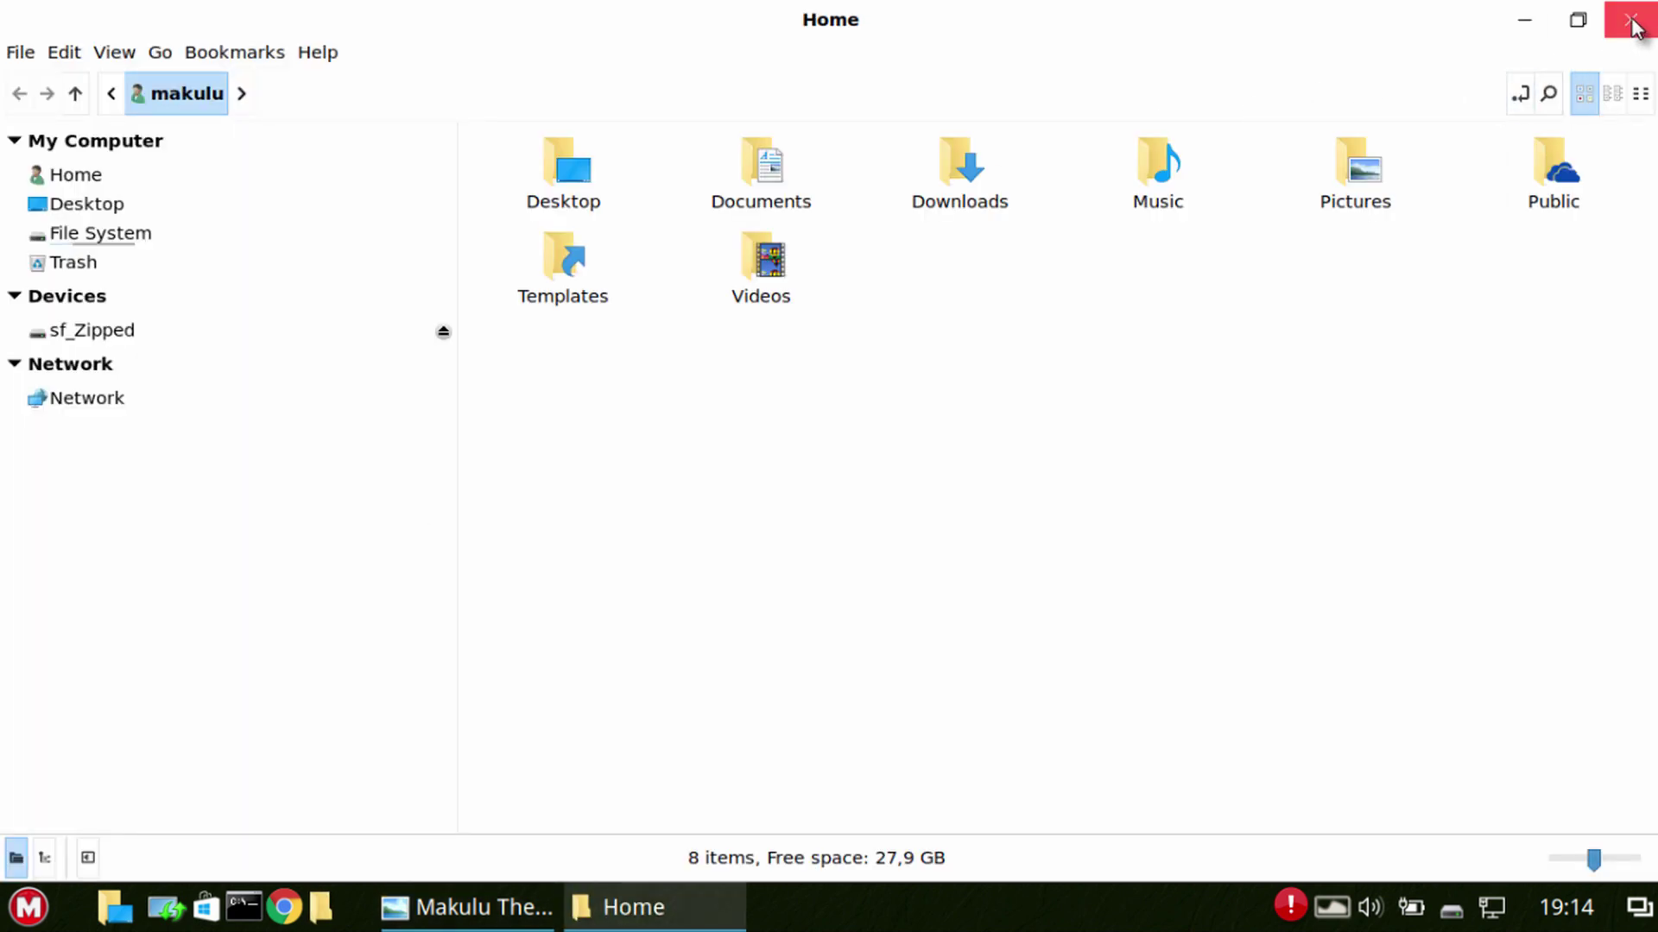
left_click(1634, 26)
left_click(32, 913)
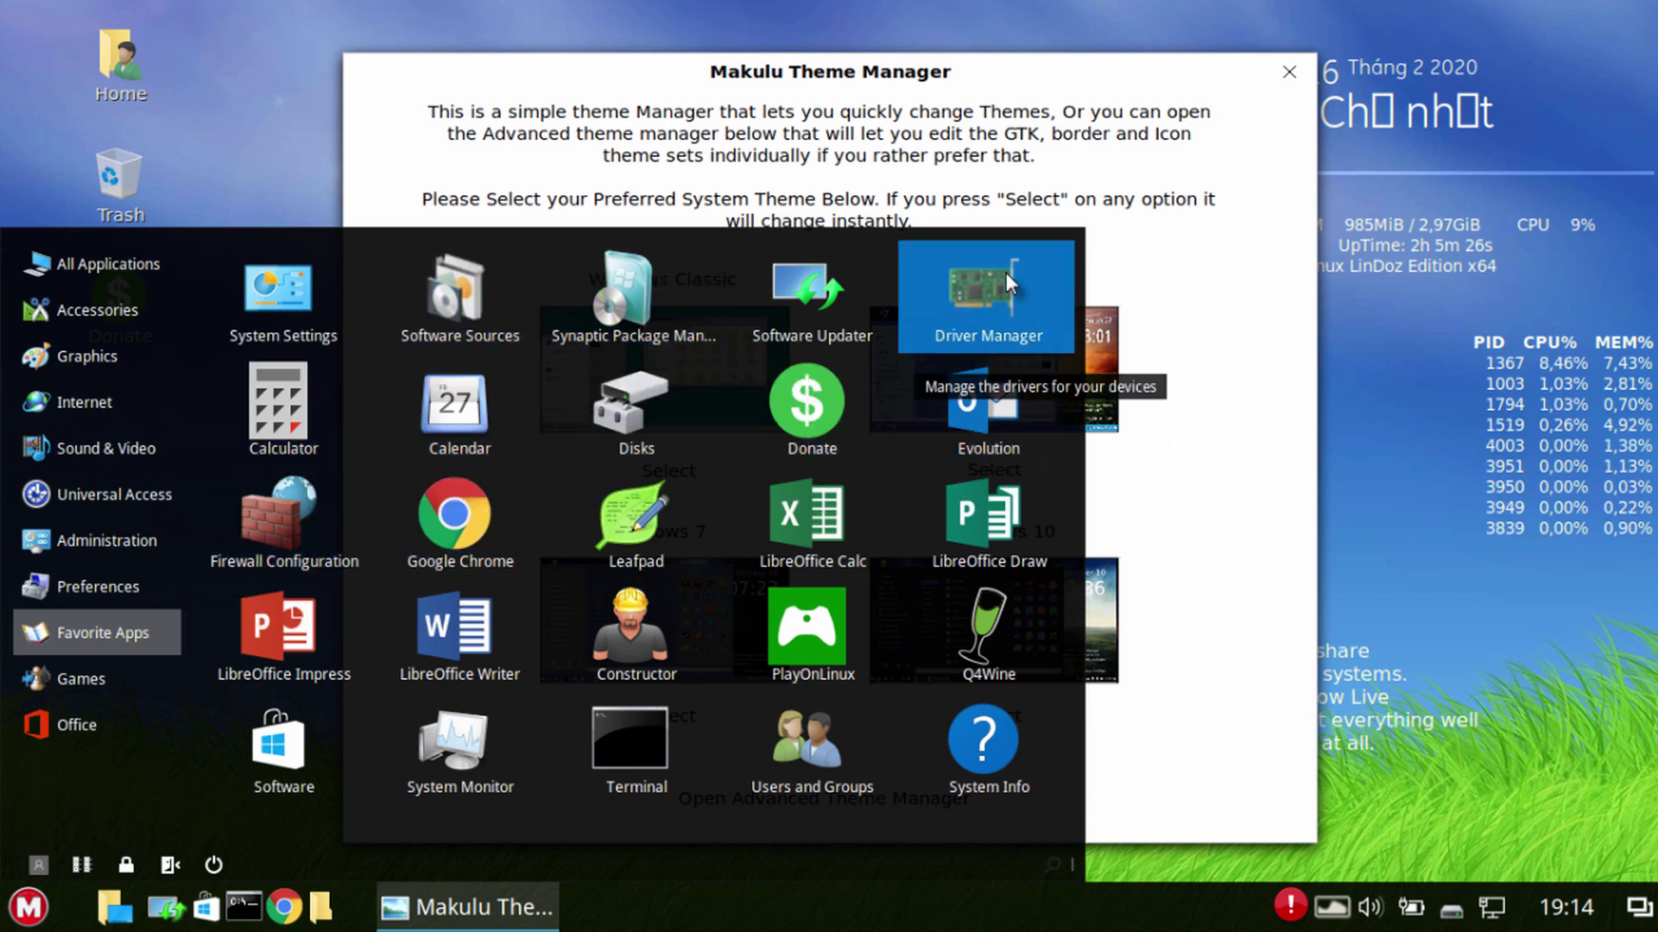
left_click(1220, 355)
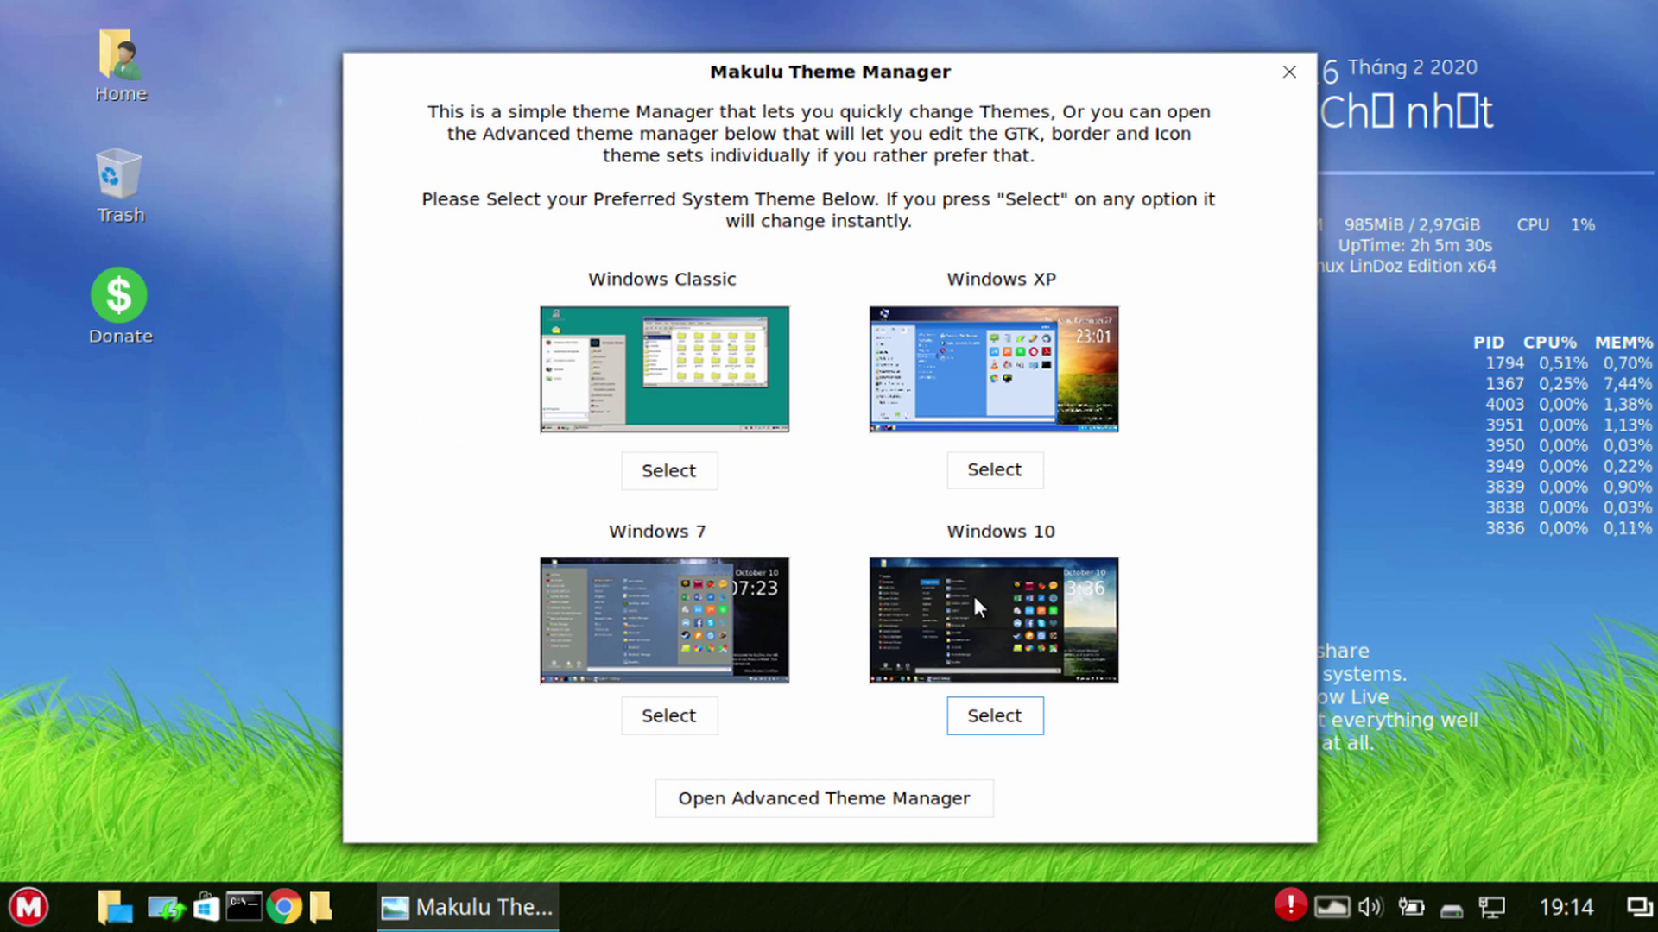
Apply the Windows 7 theme and set its window borders to Windows-Whistler in the advanced theme manager
left_click(670, 716)
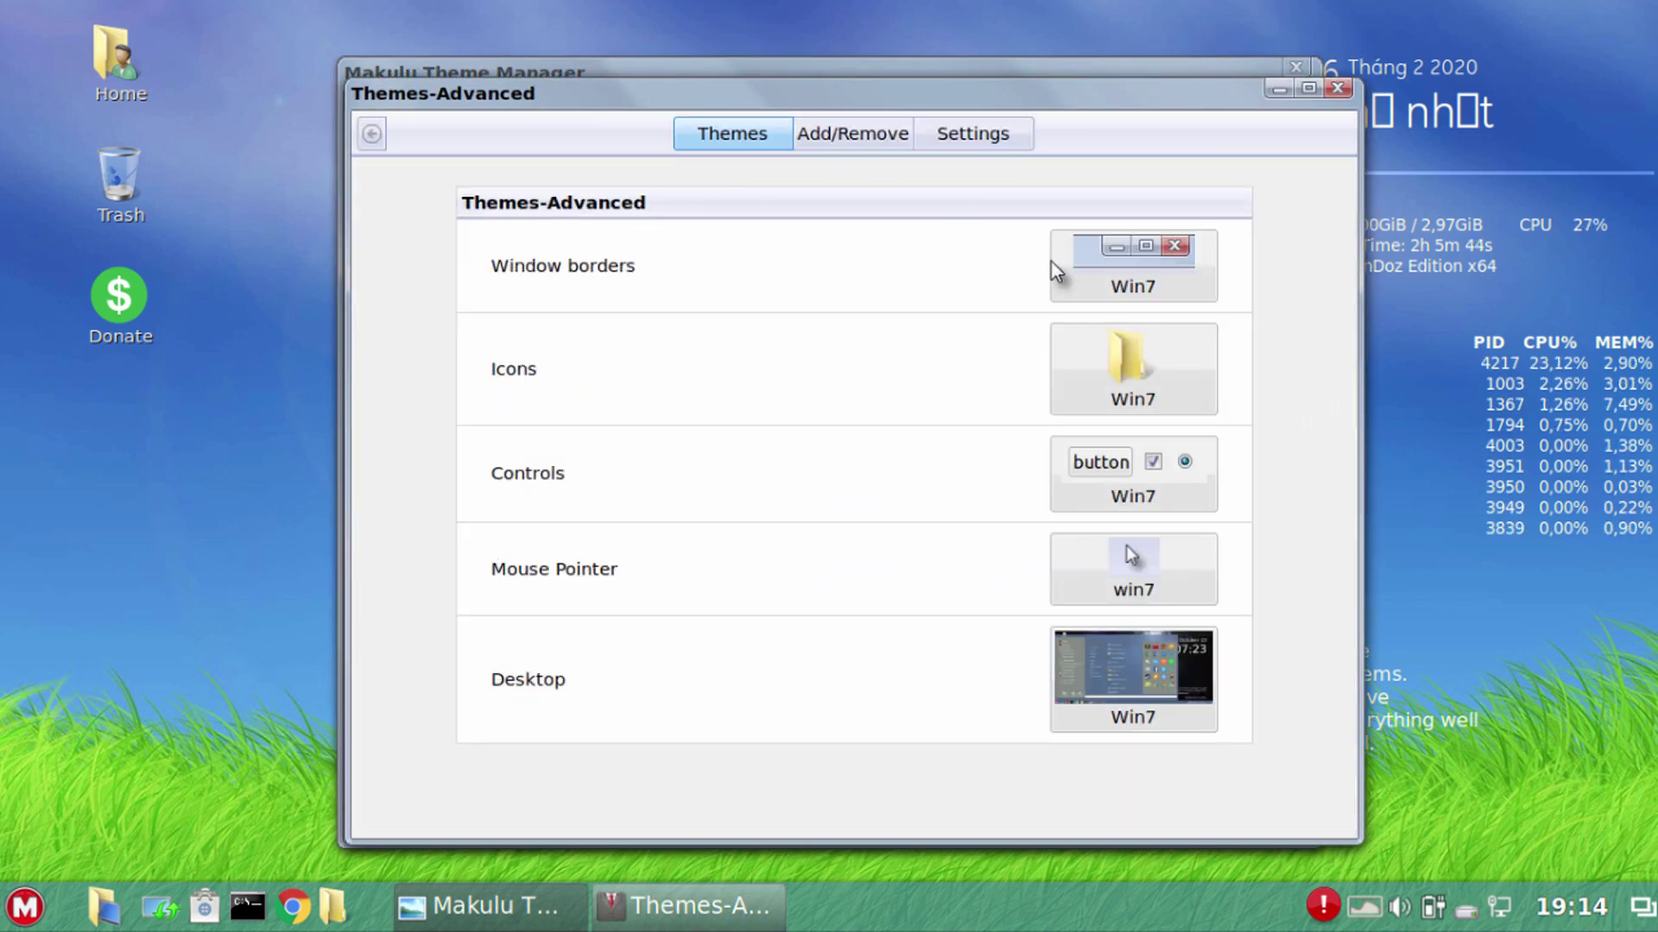
left_click(1105, 260)
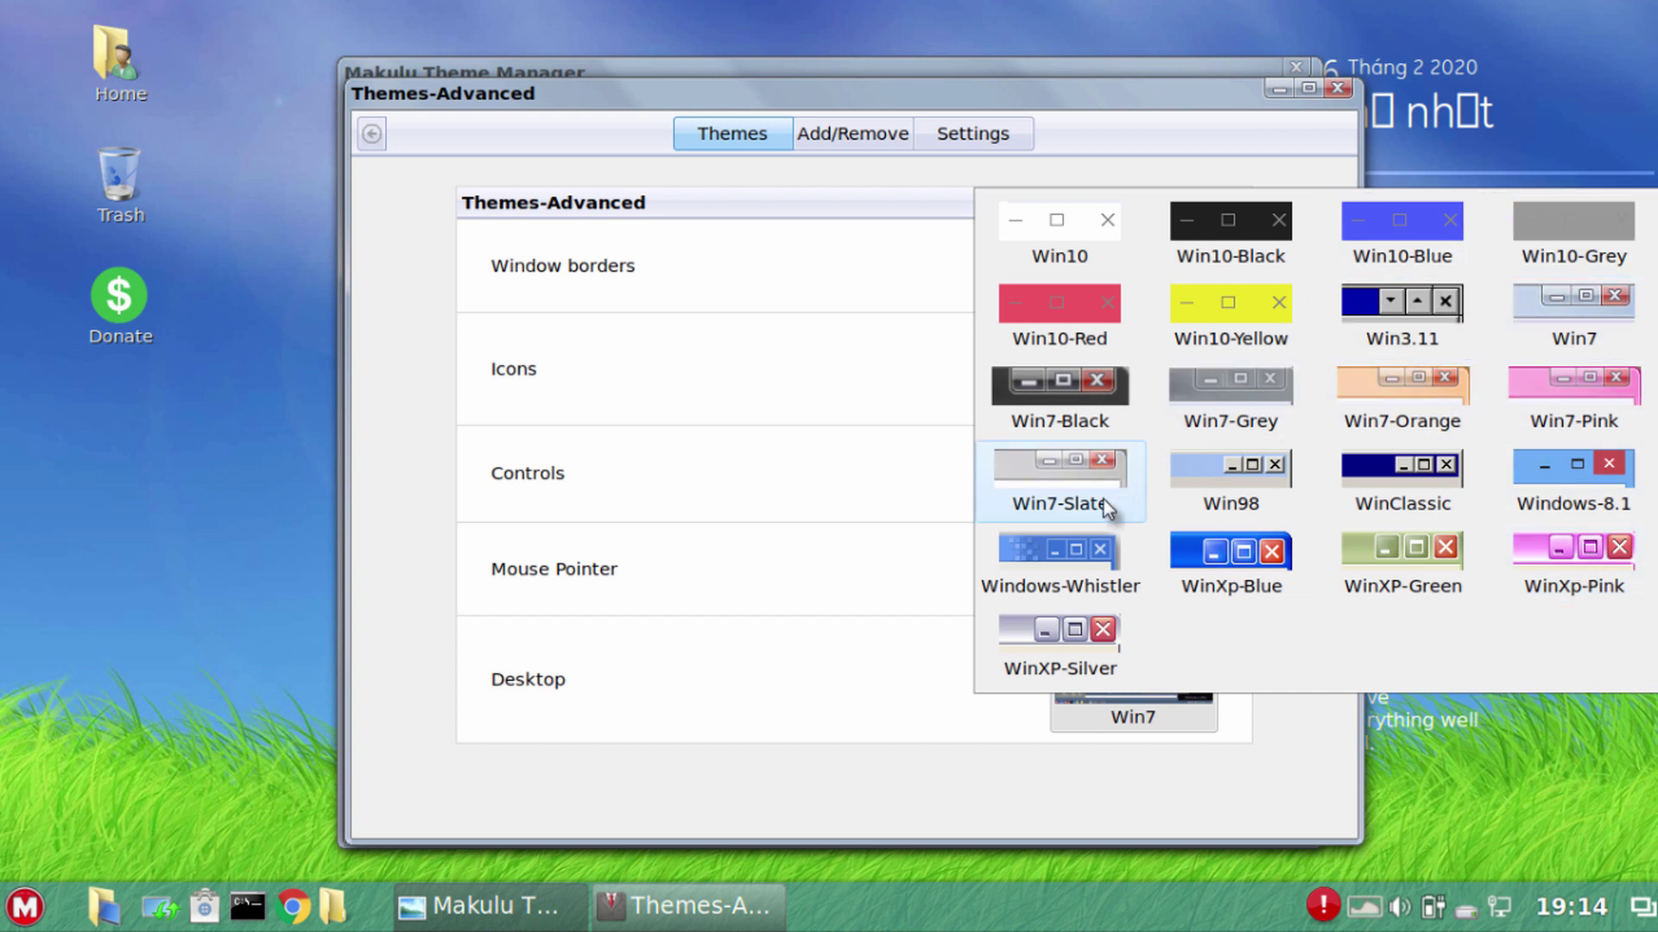
left_click(1045, 553)
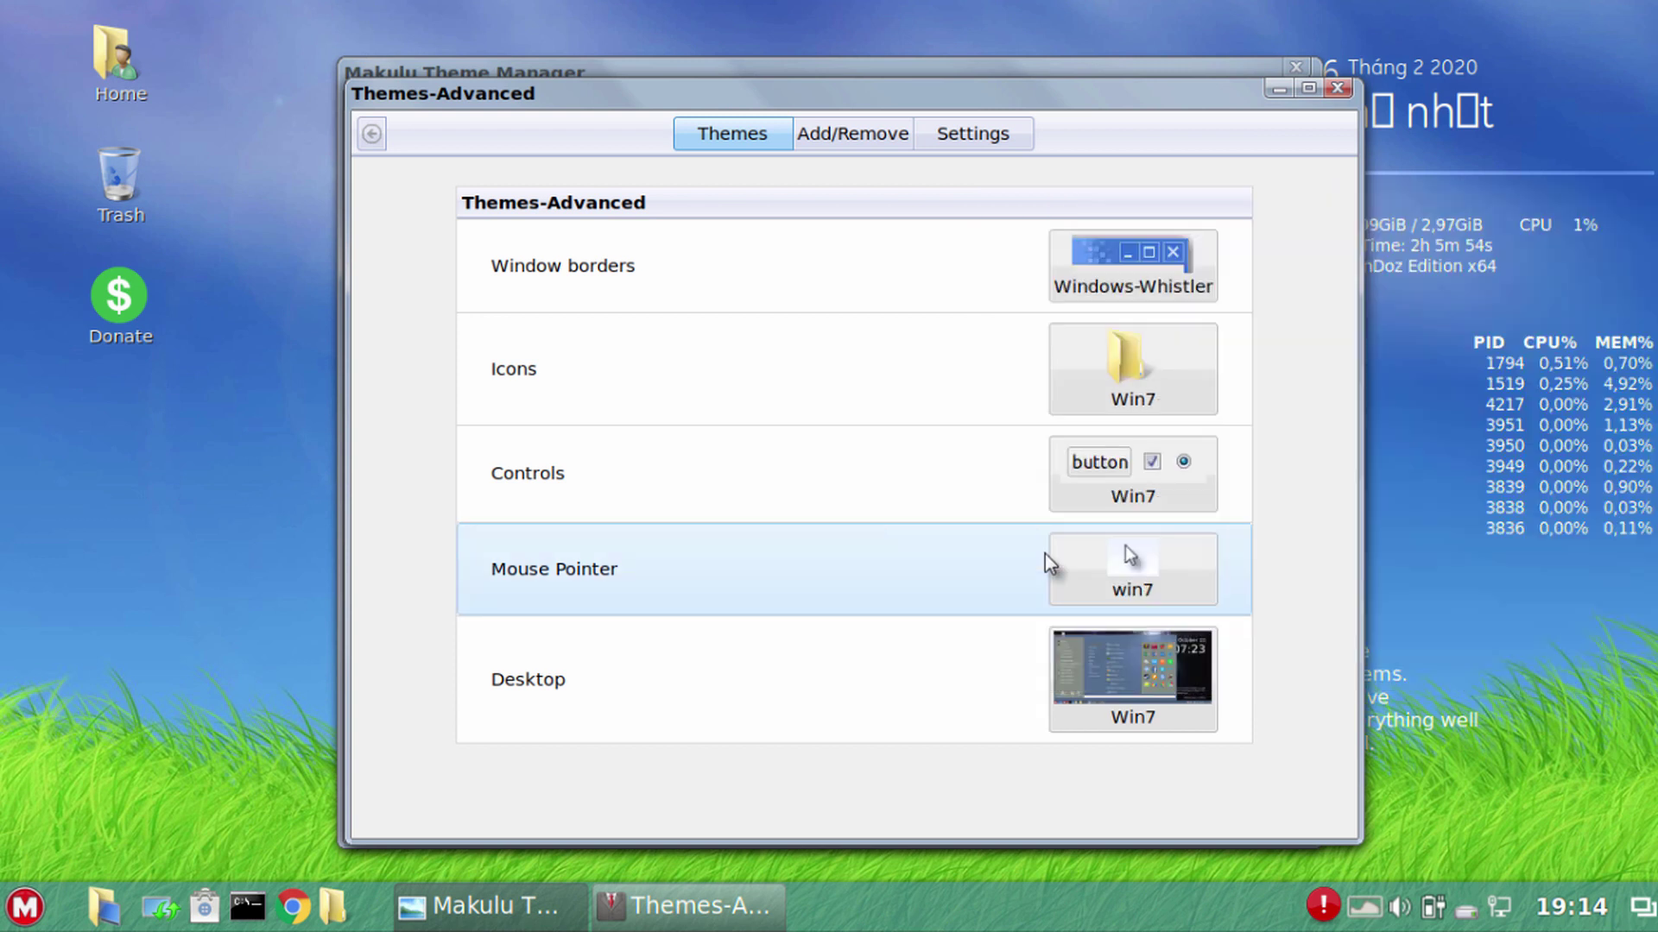
left_click_drag(1101, 69, 1073, 44)
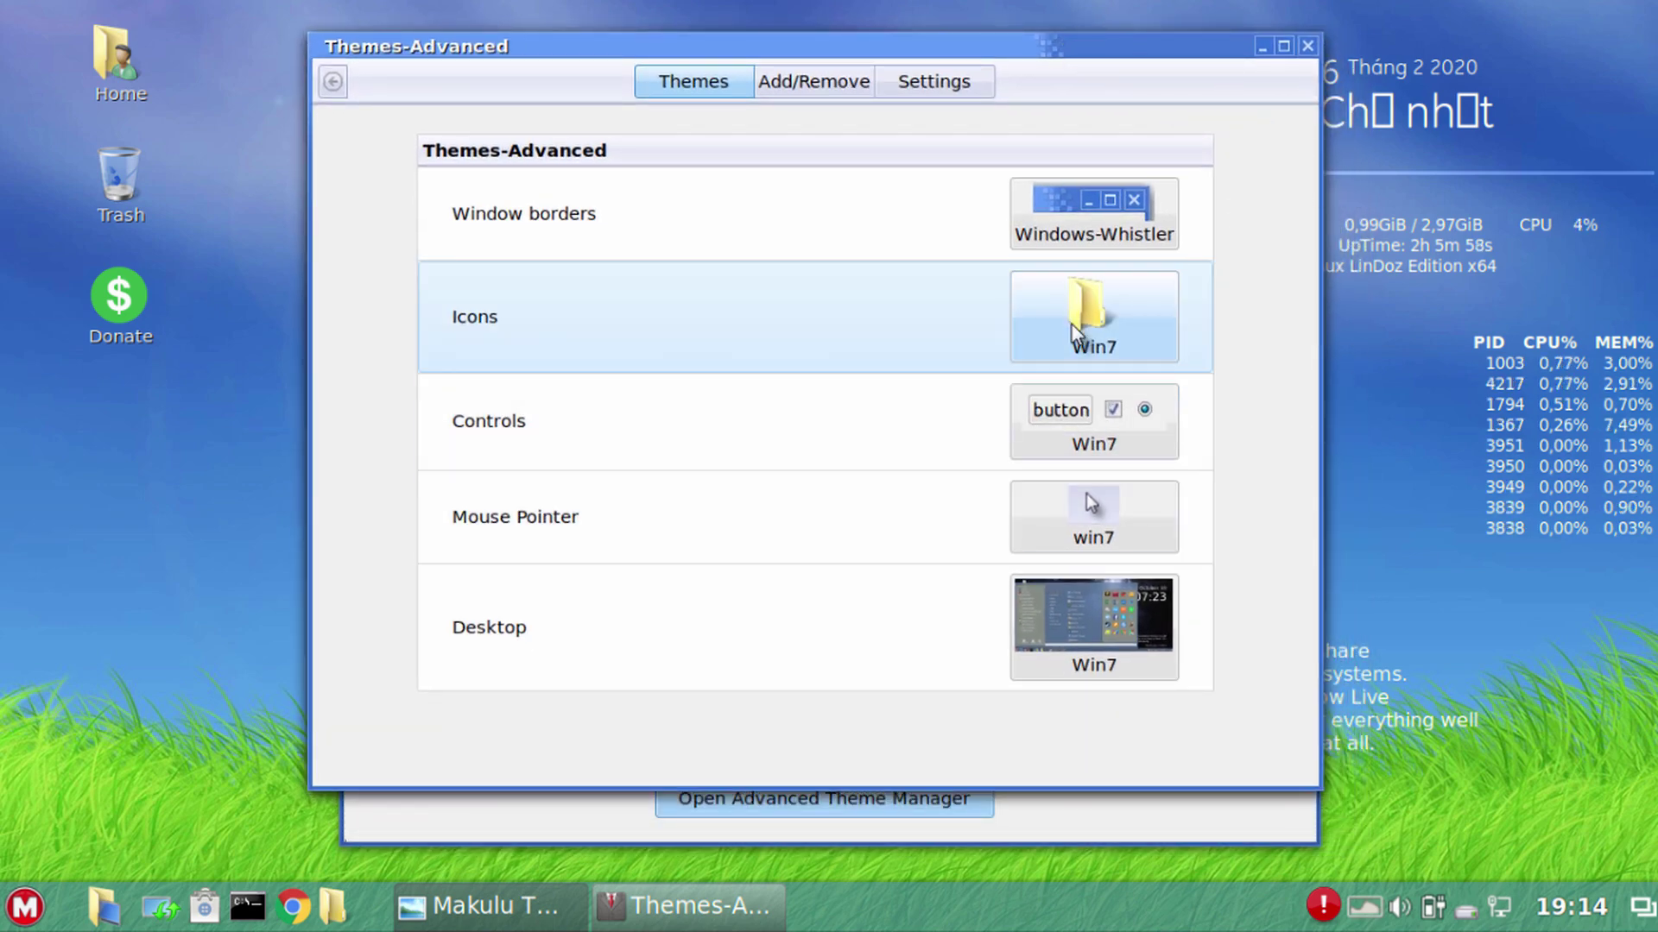
Set the icons to WinVista and the controls to WinServer-2019 in Themes-Advanced
left_click(1114, 320)
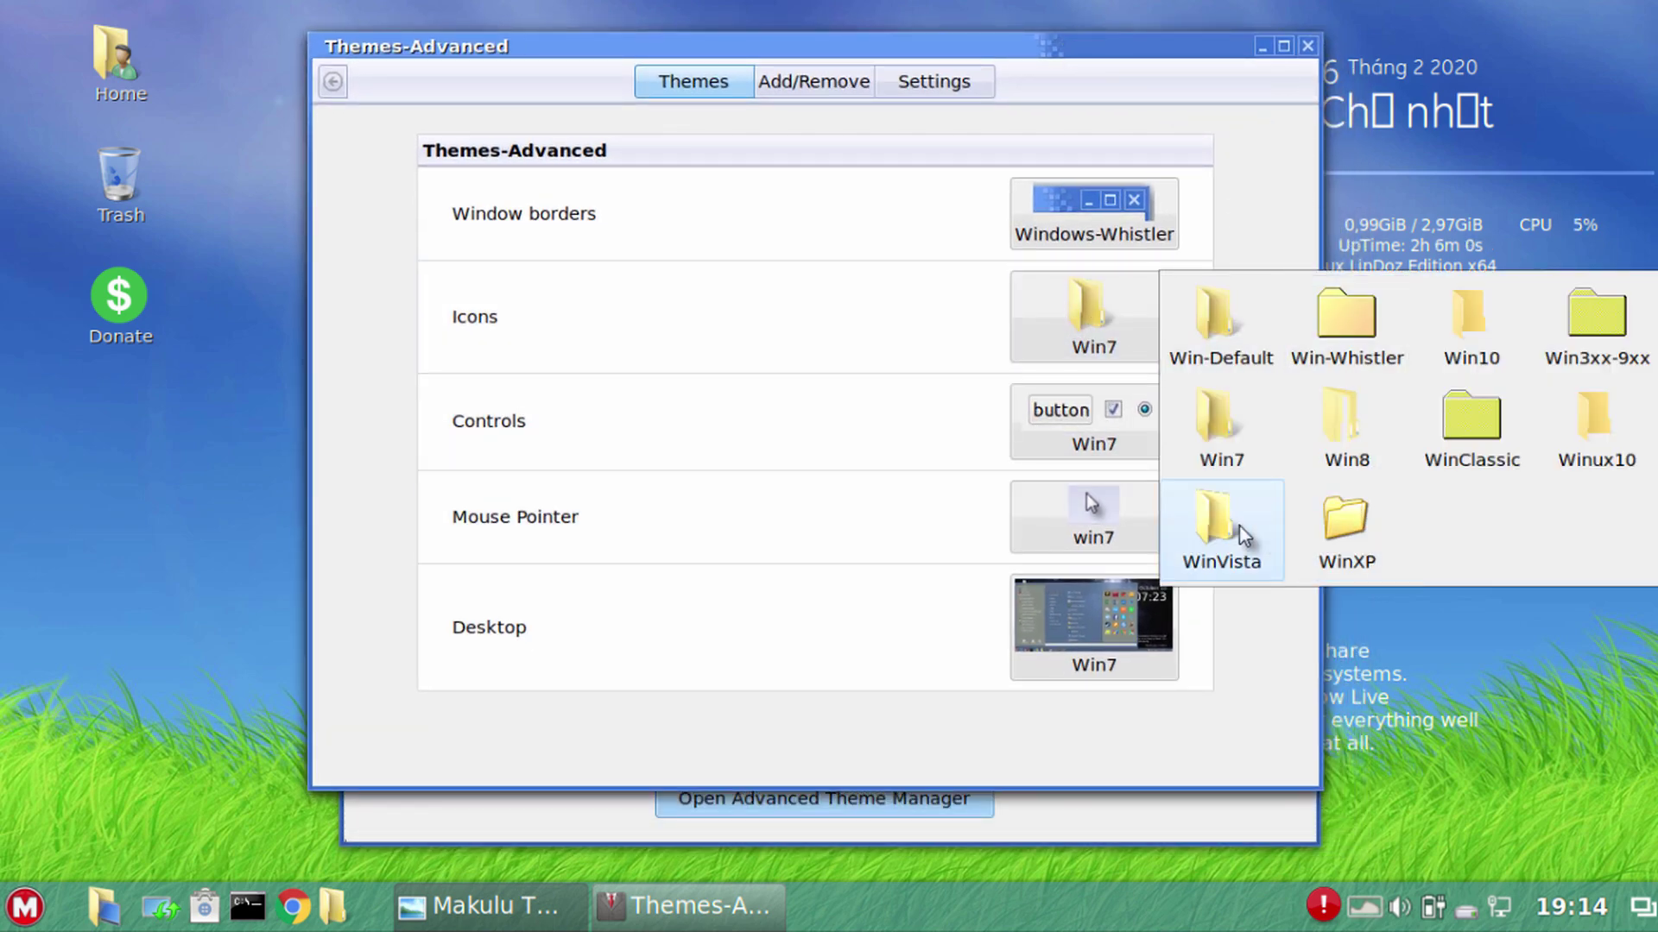
left_click(1187, 496)
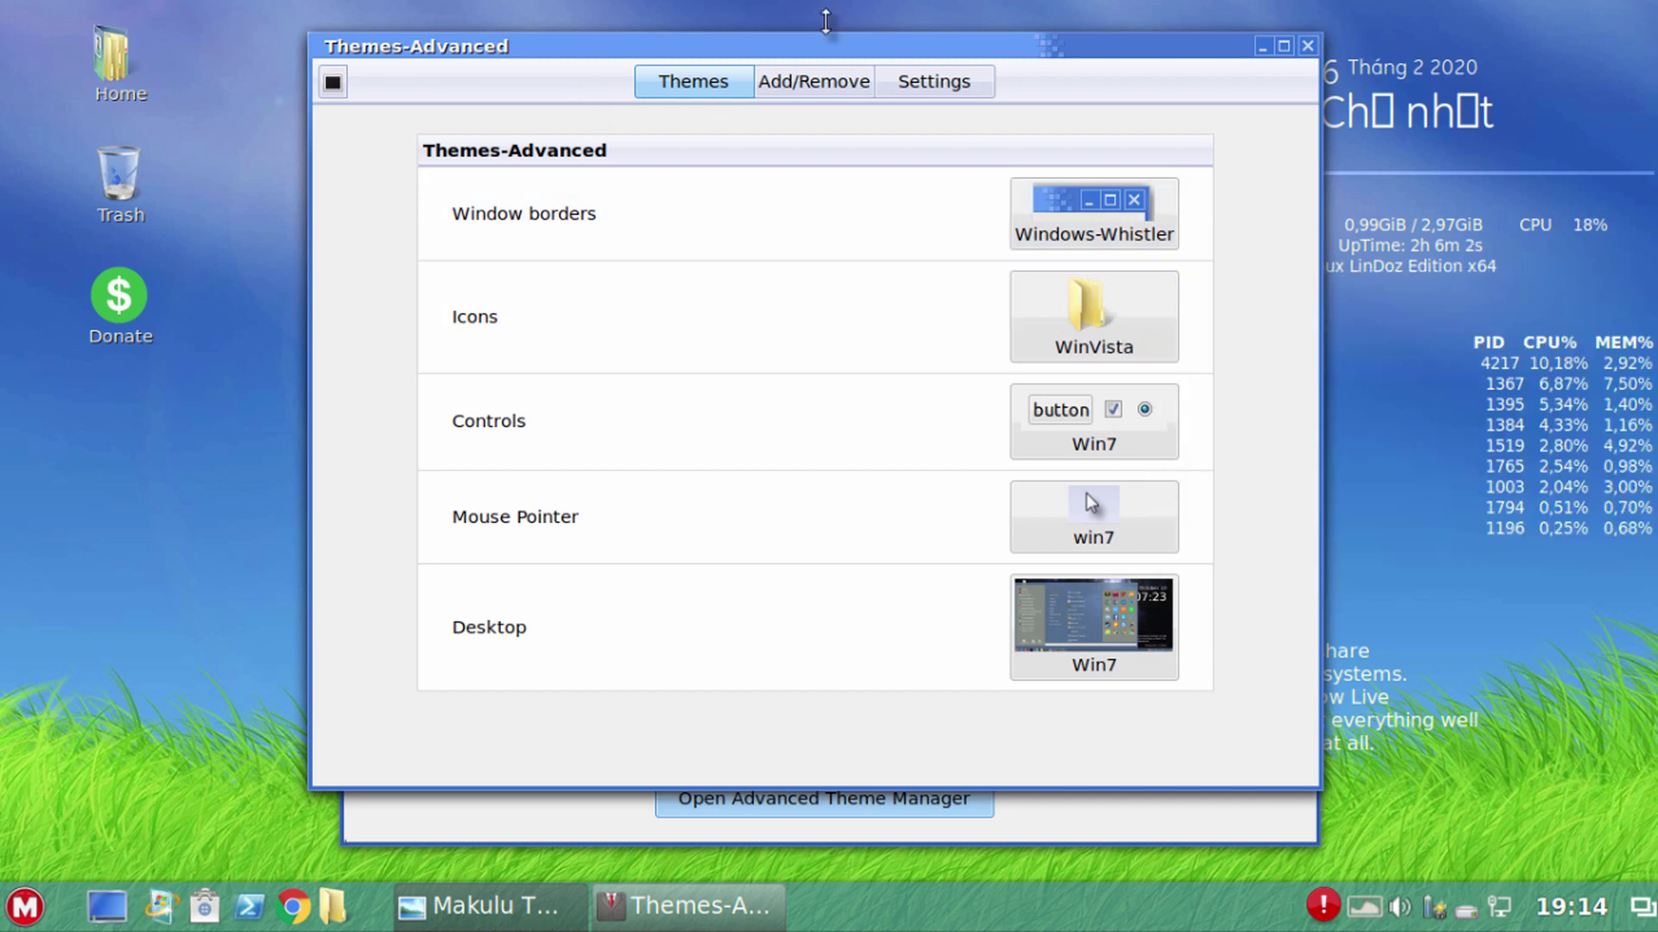
left_click(1120, 431)
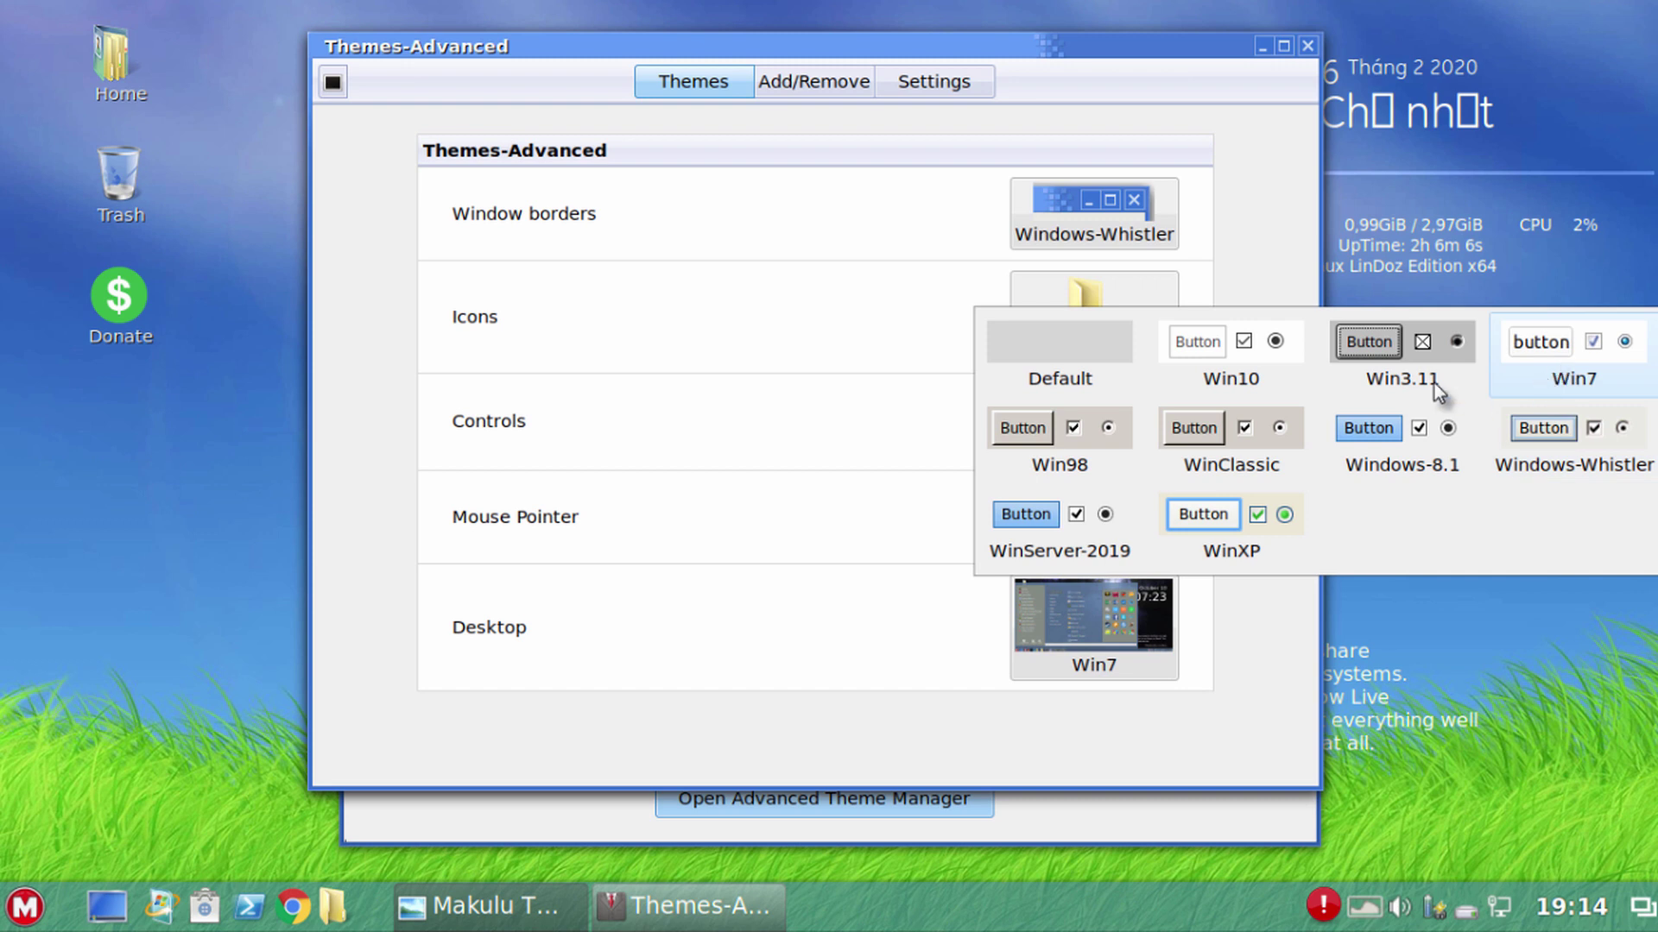
left_click(1042, 525)
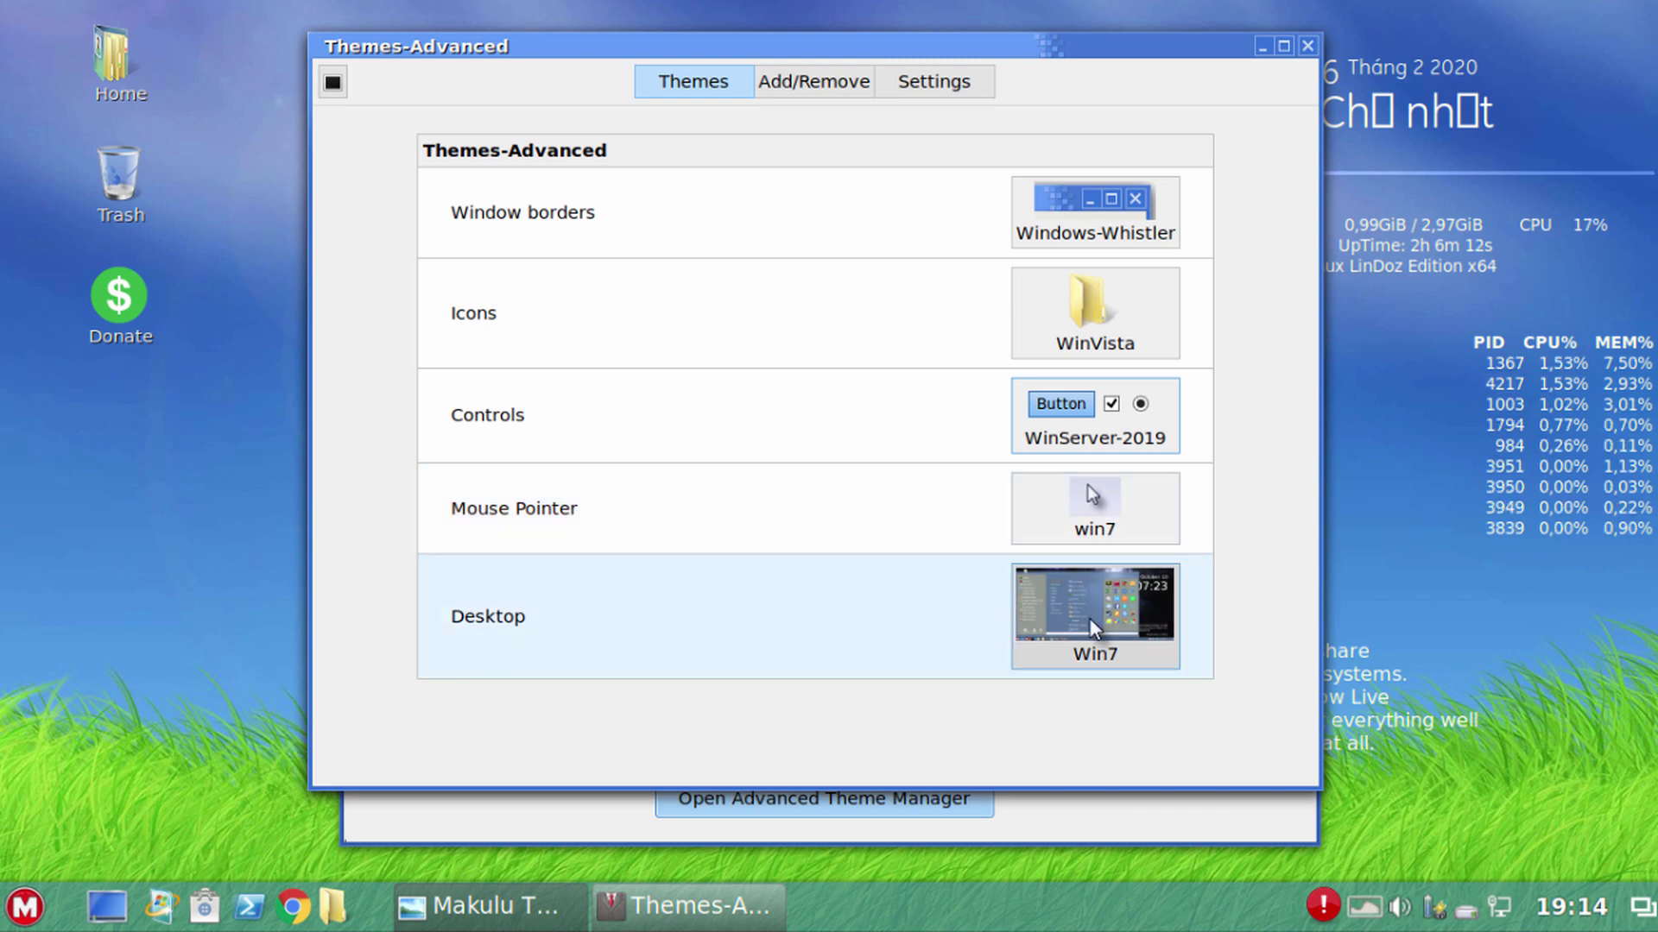
Set the desktop style to Win7-Black, close both theme windows, and bring up the desktop's context options
left_click(1090, 620)
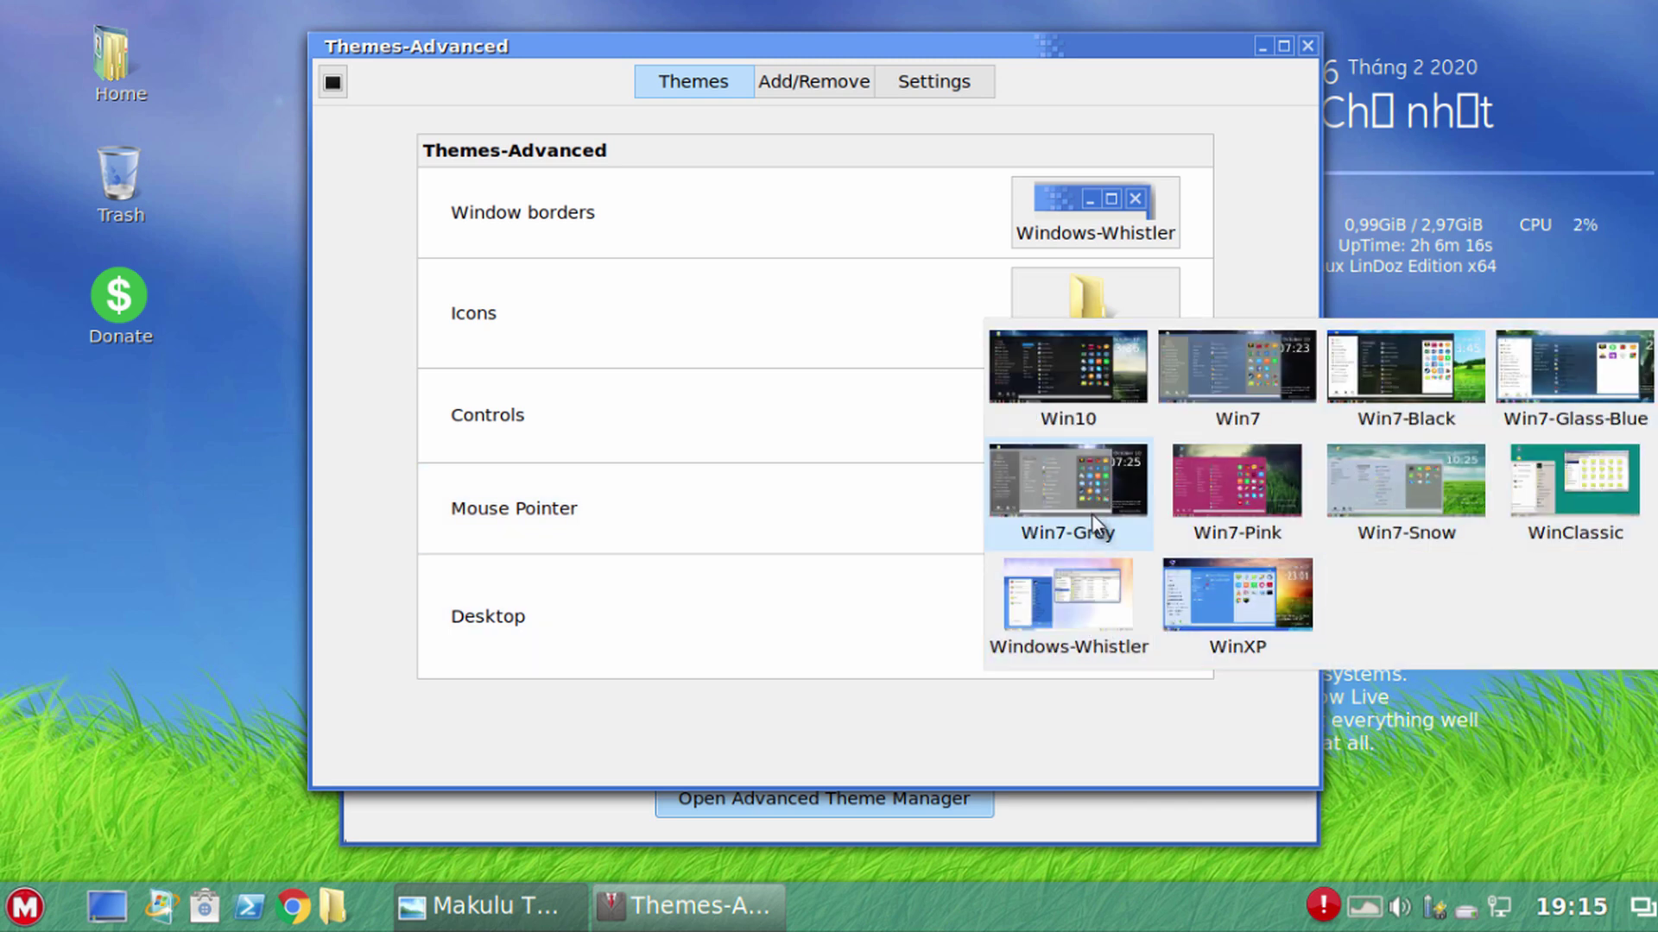
left_click(1243, 371)
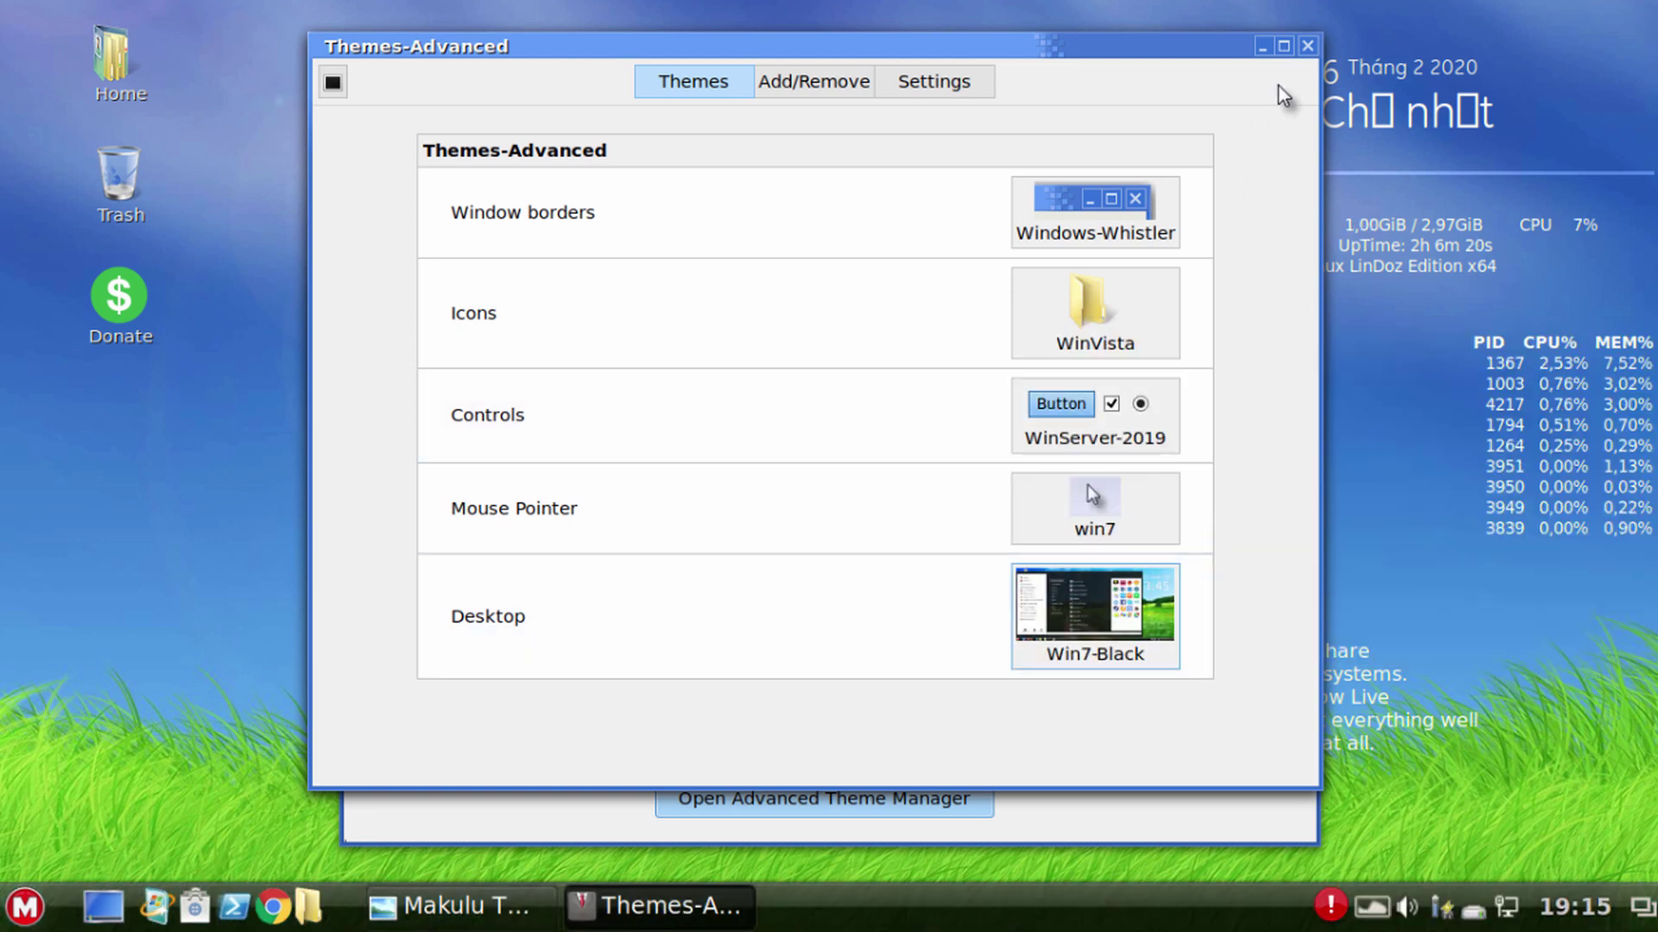
left_click(1308, 46)
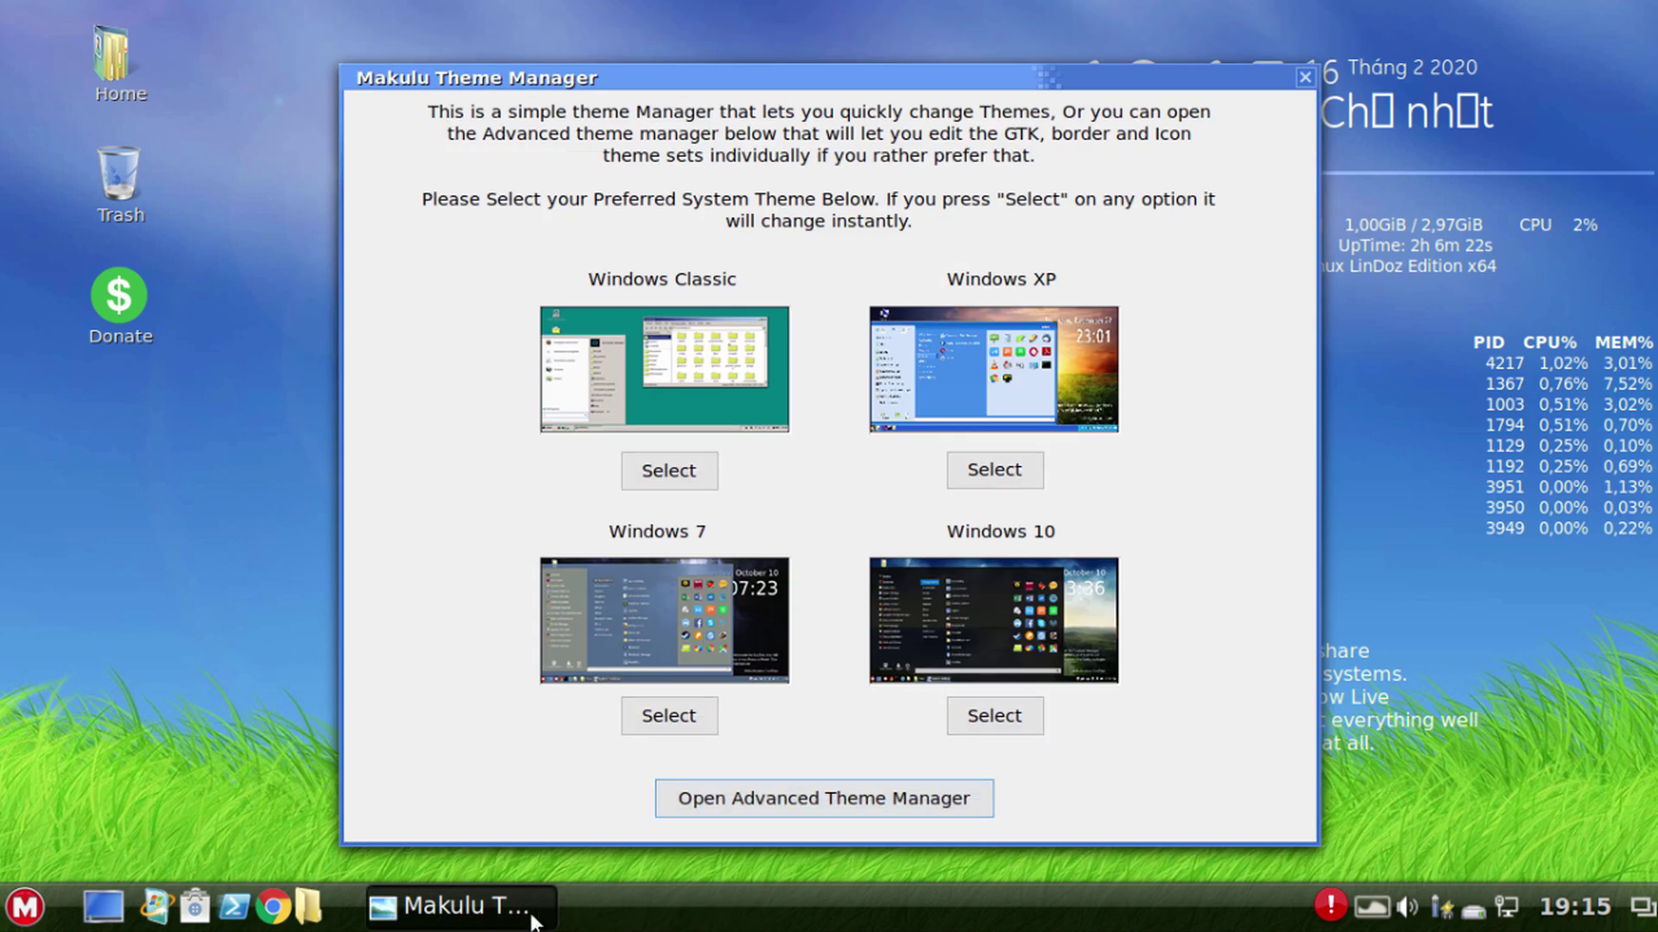
left_click(1305, 77)
right_click(451, 269)
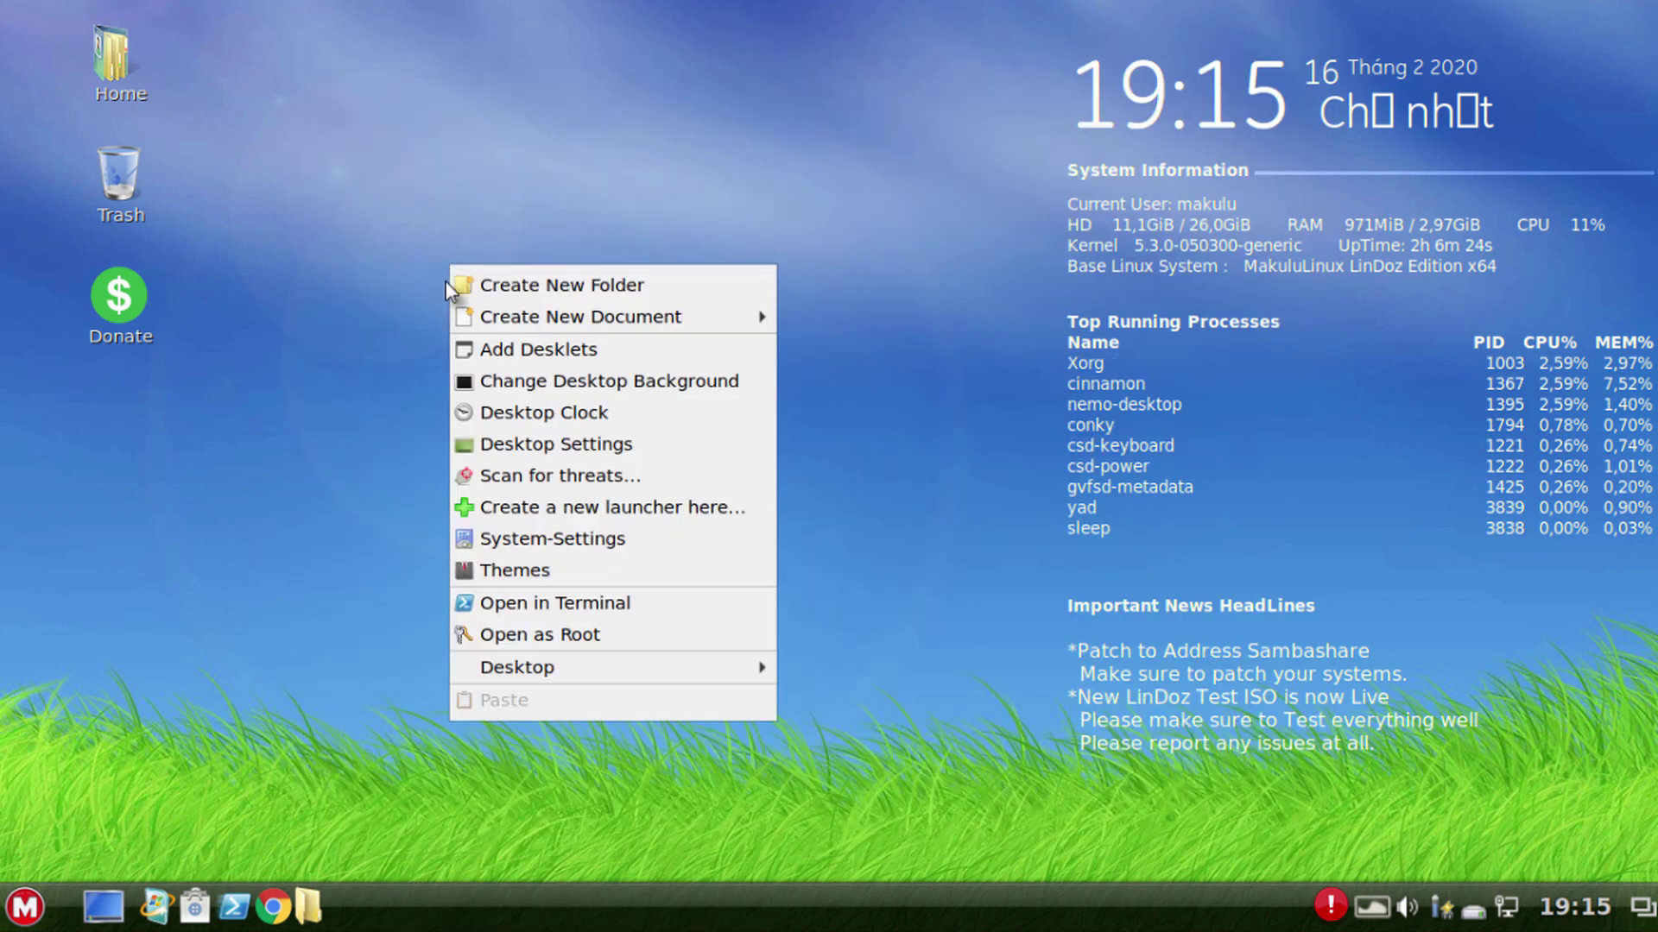
Browse the Universal Access and Accessories categories in the application launcher, and close it
left_click(315, 633)
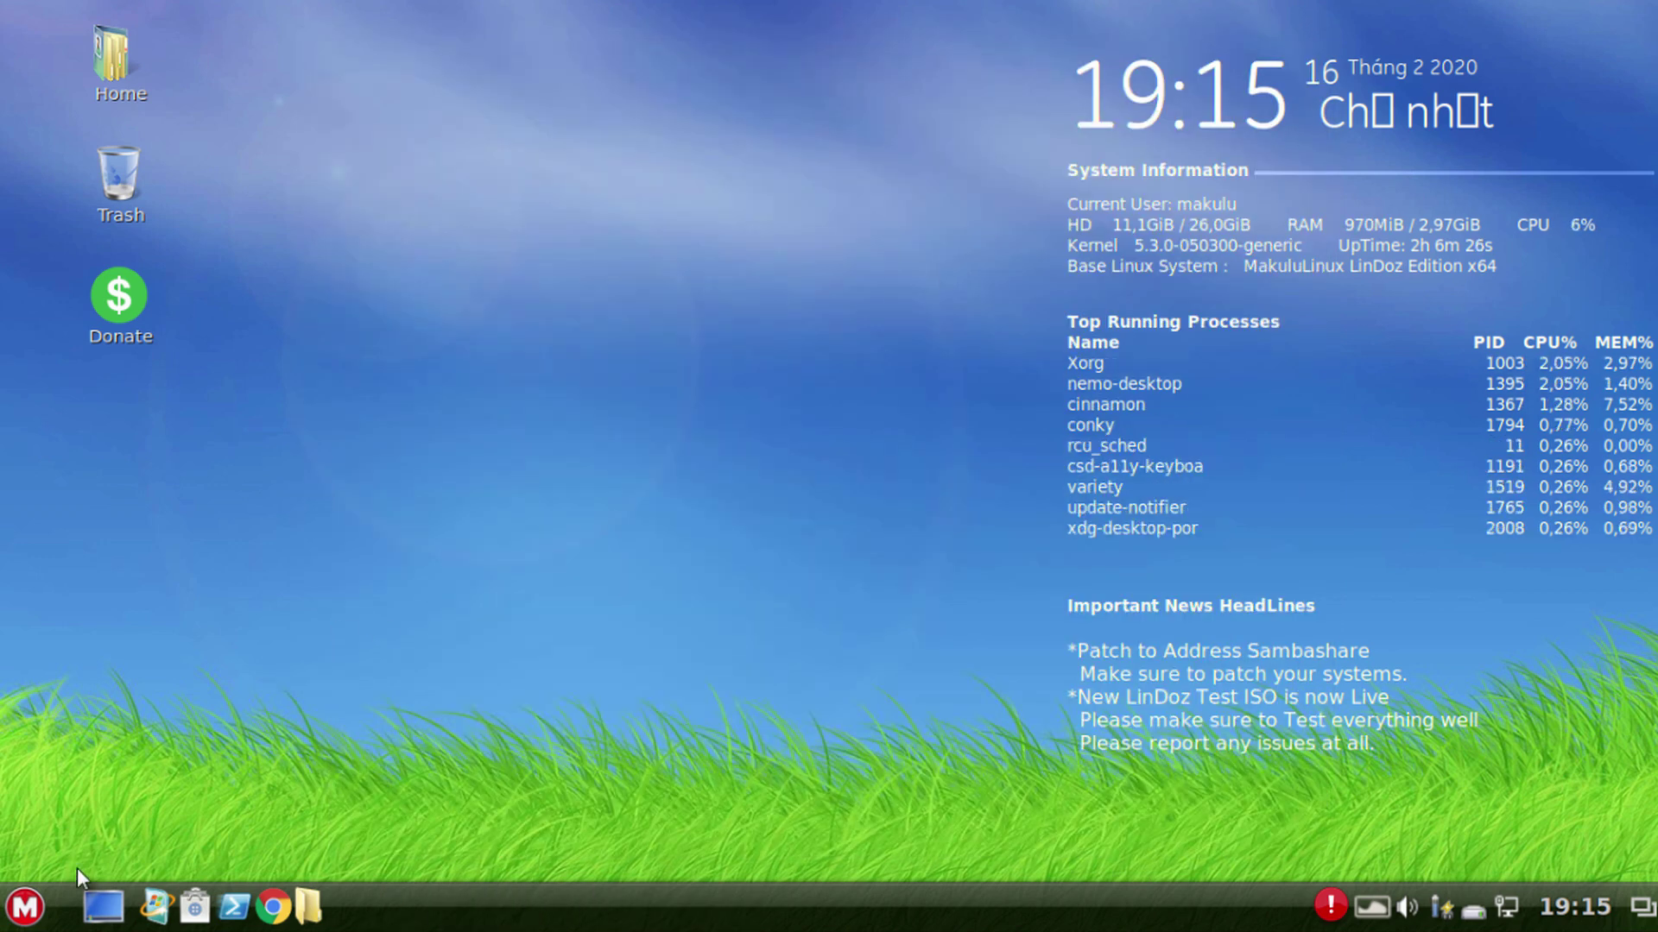
left_click(24, 914)
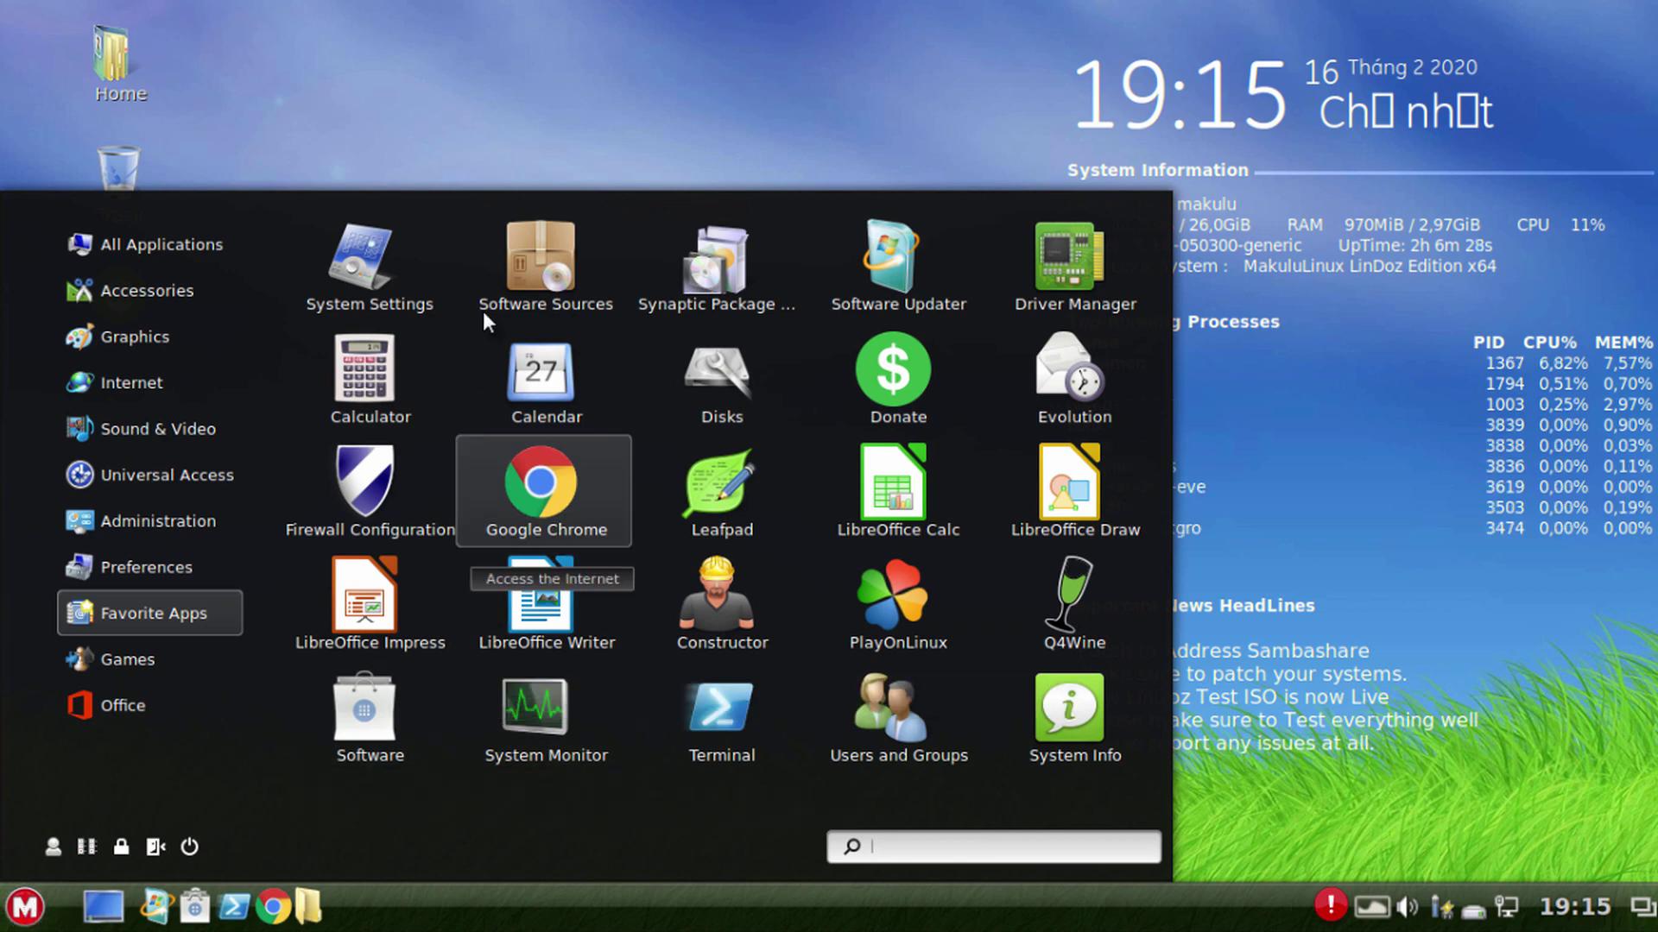
left_click(164, 475)
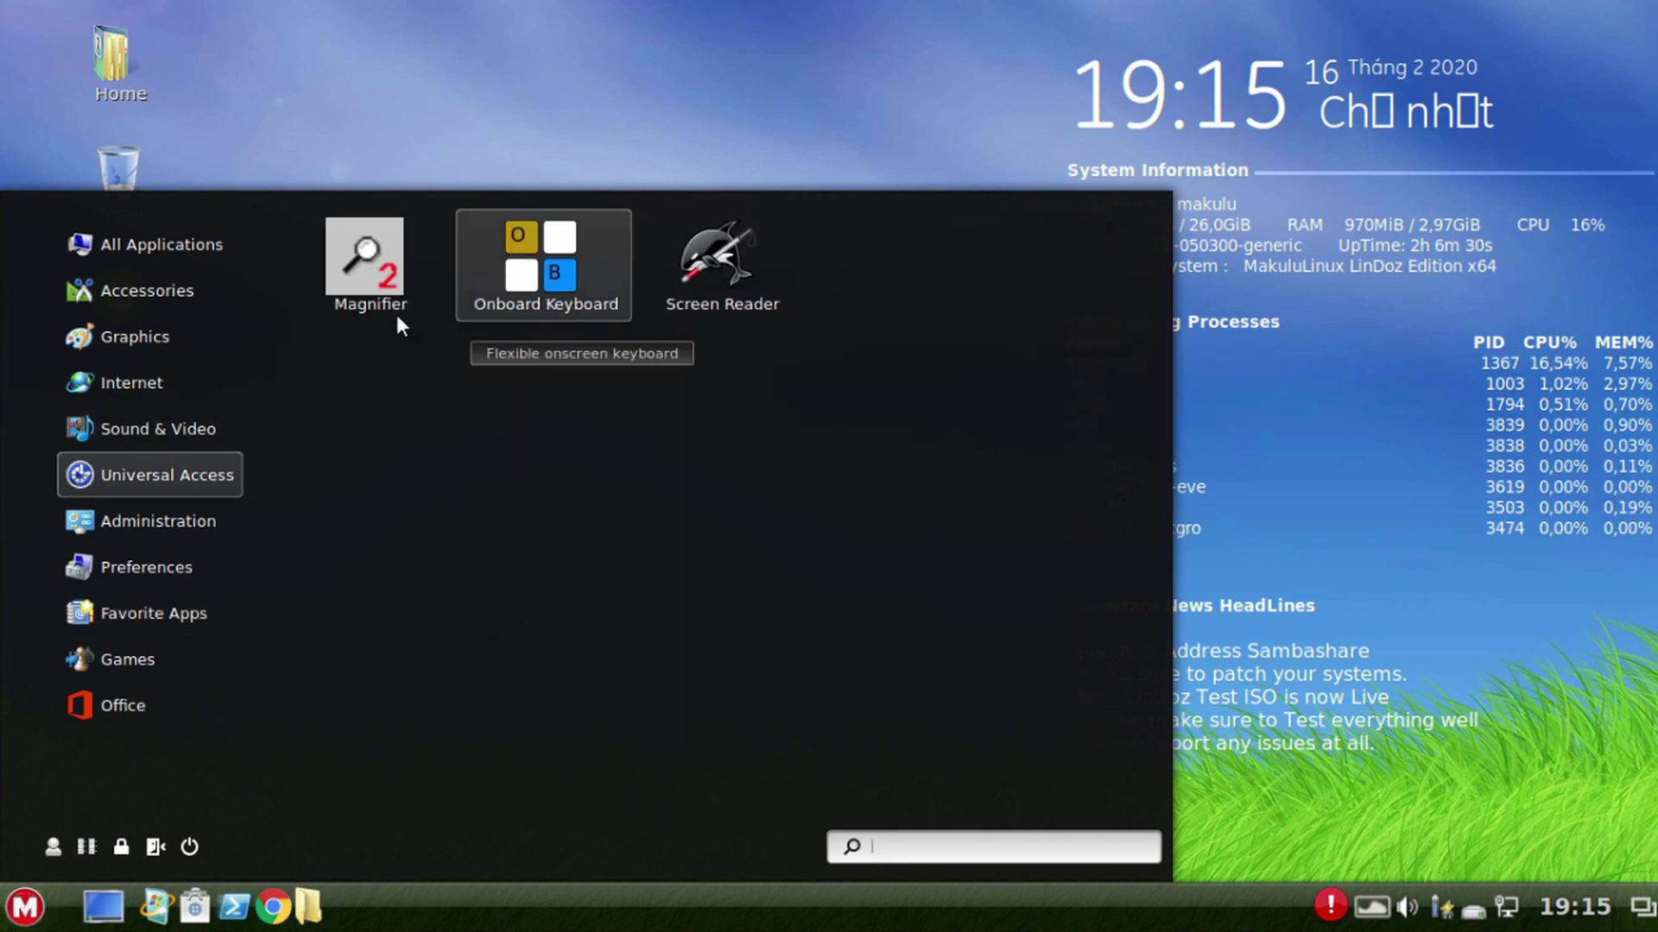
left_click(154, 290)
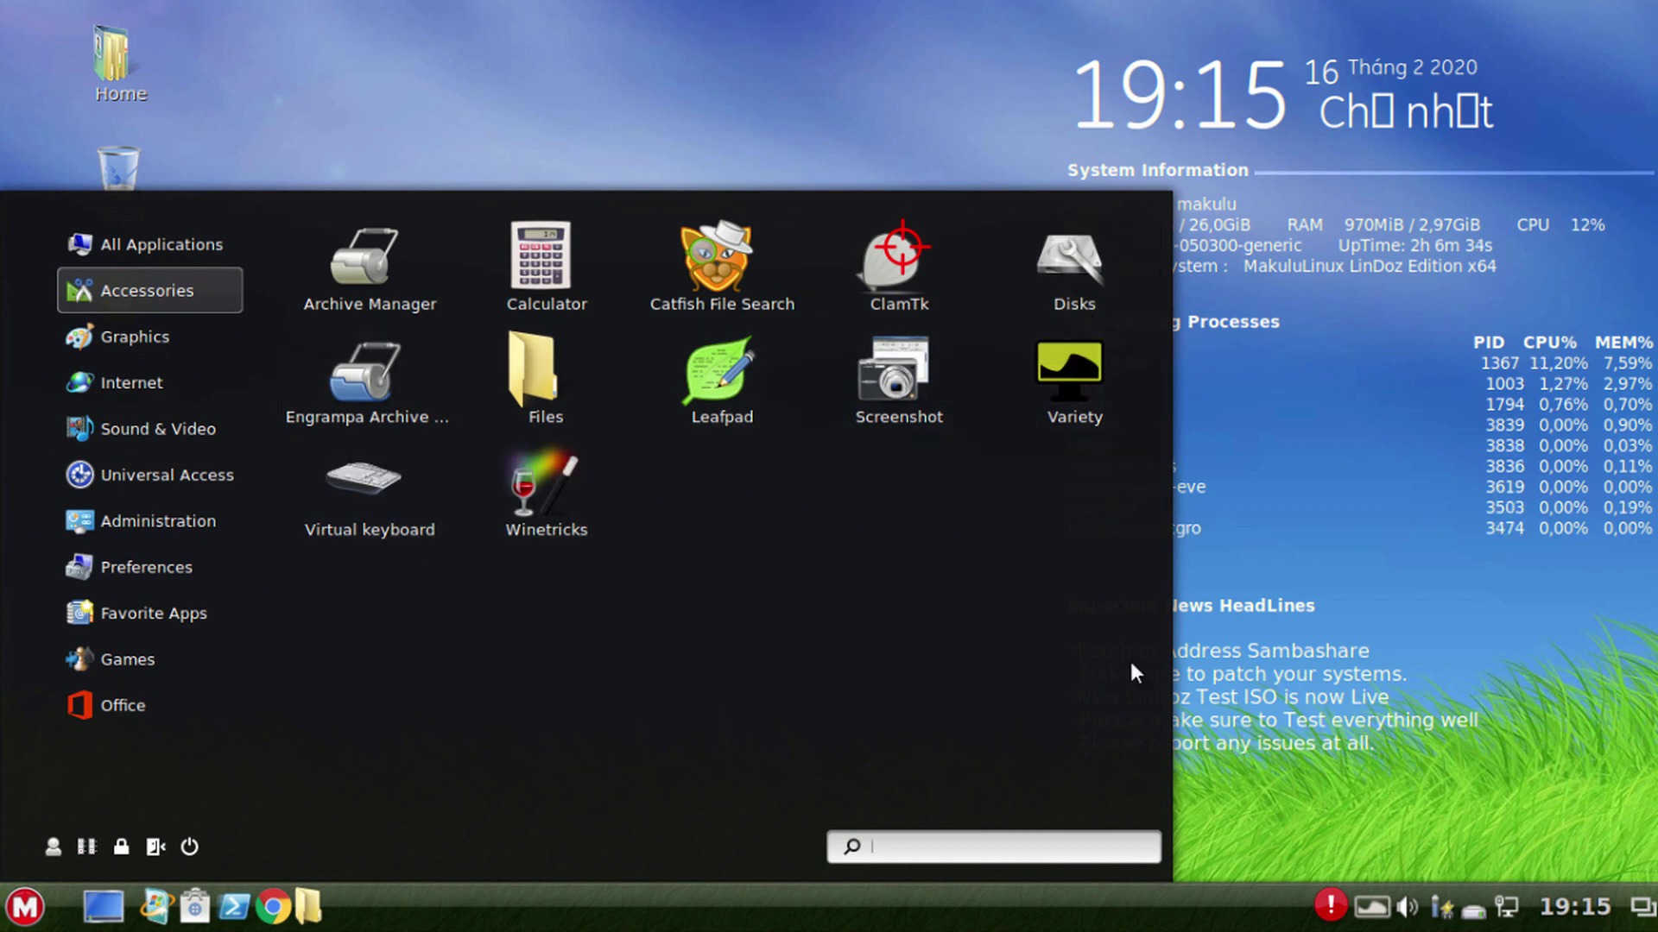
key("Escape")
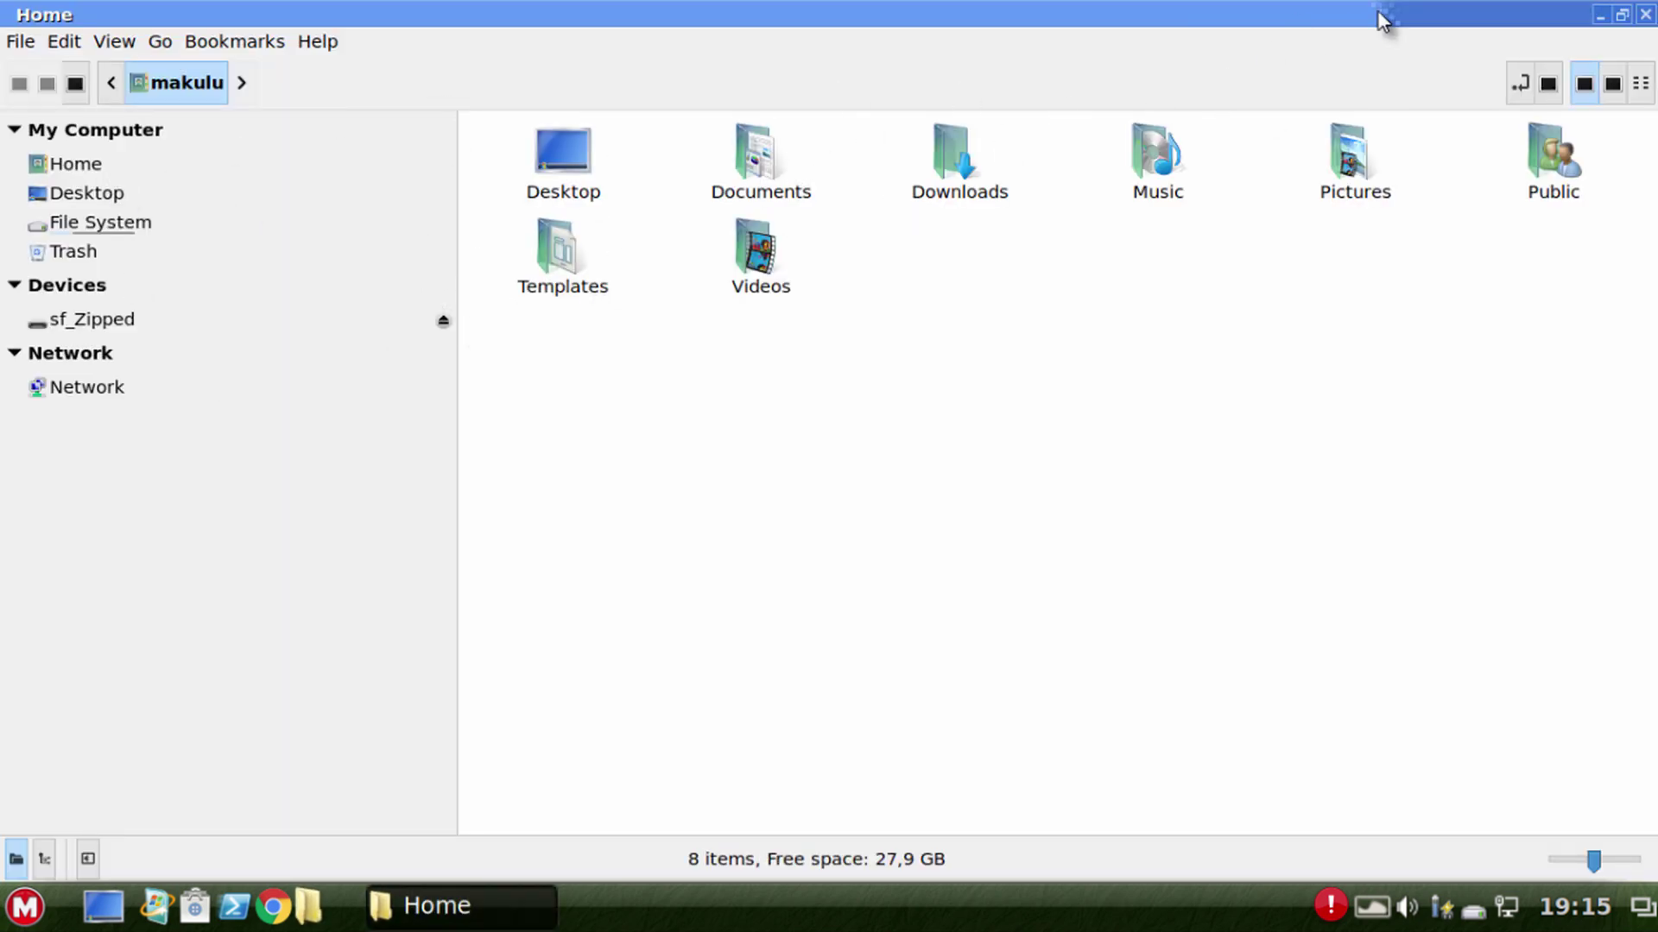
Close the Home folder window and check the look of a Terminal window under the customized theme
left_click(1645, 15)
right_click(525, 189)
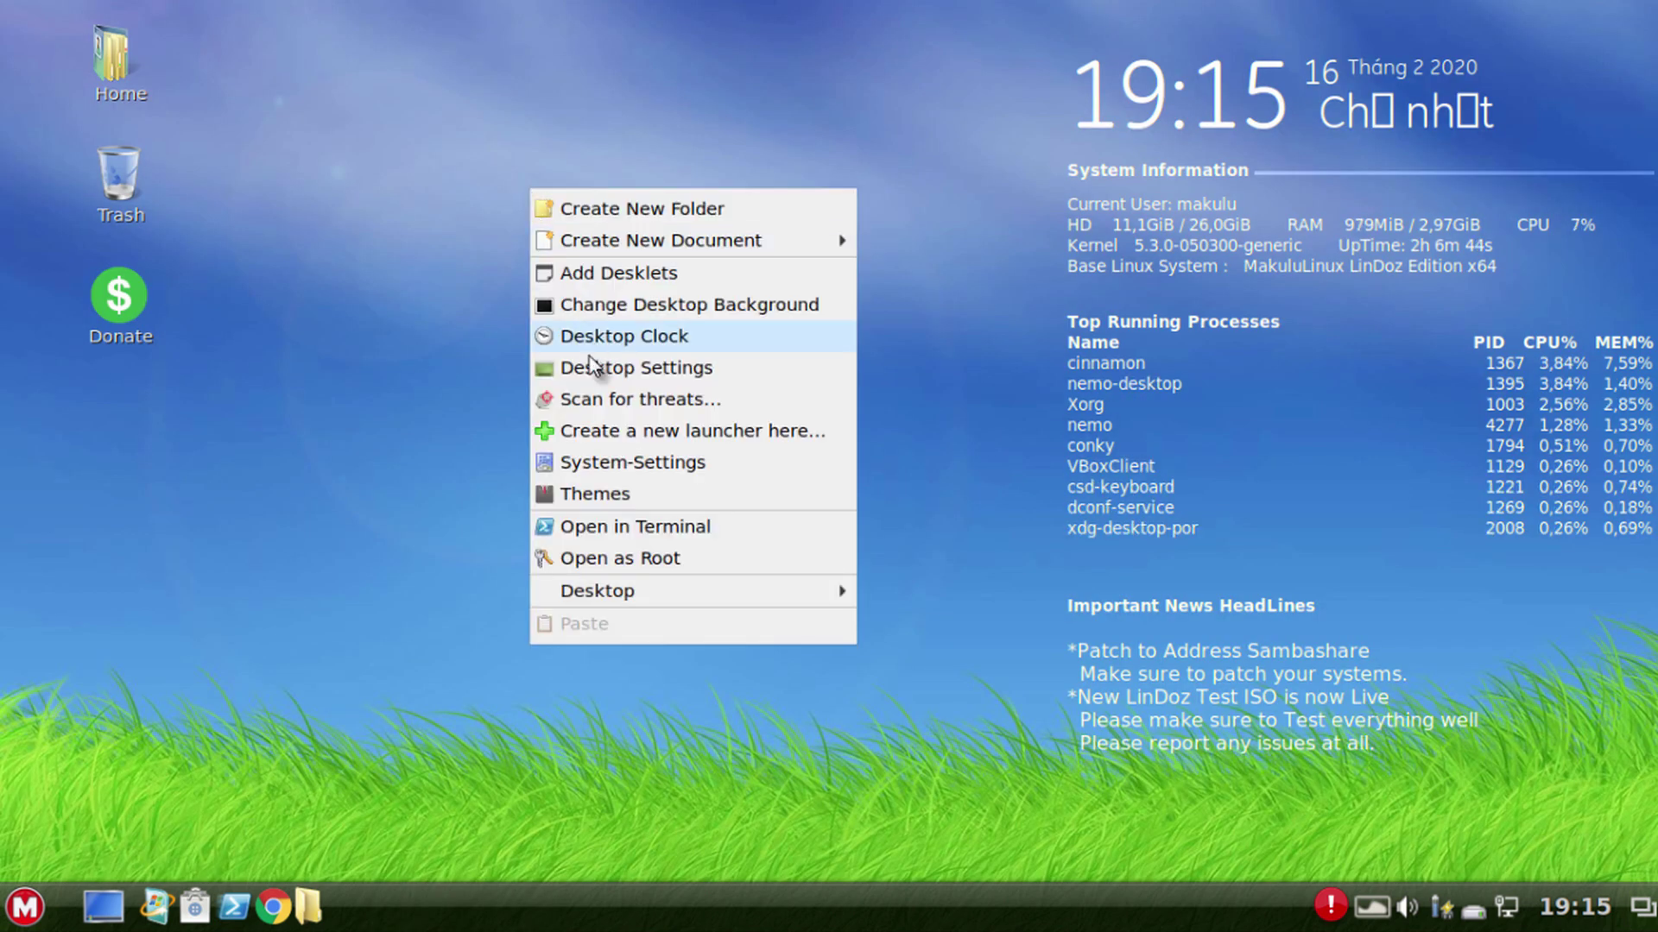
left_click(331, 429)
left_click(233, 906)
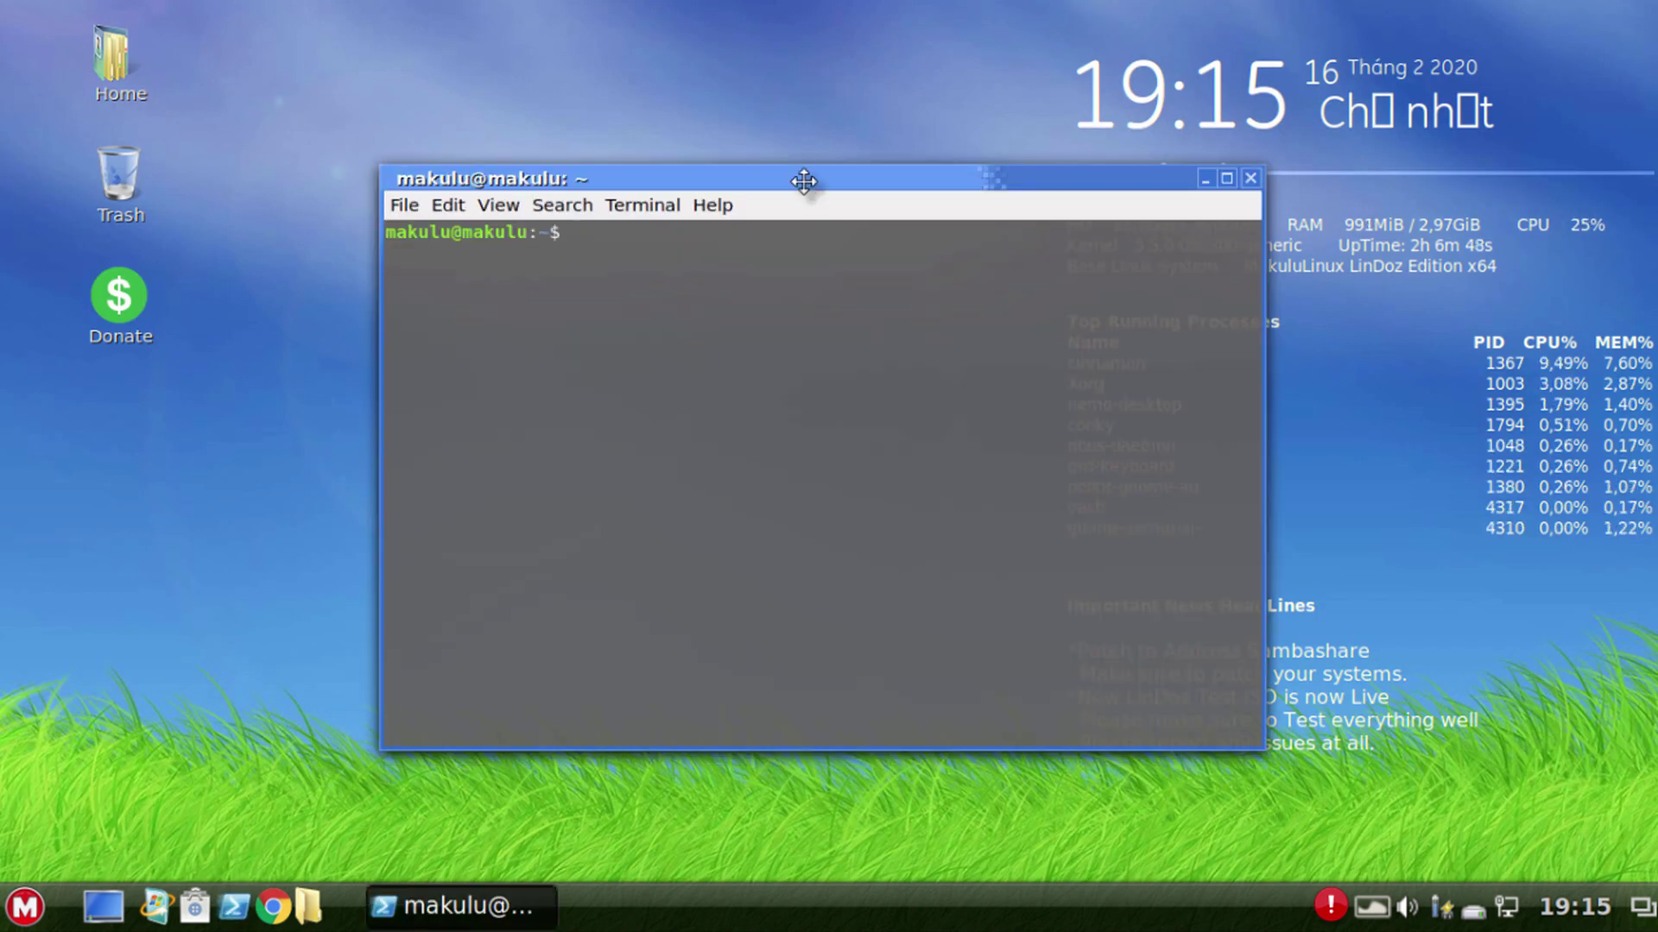
left_click_drag(803, 181, 870, 162)
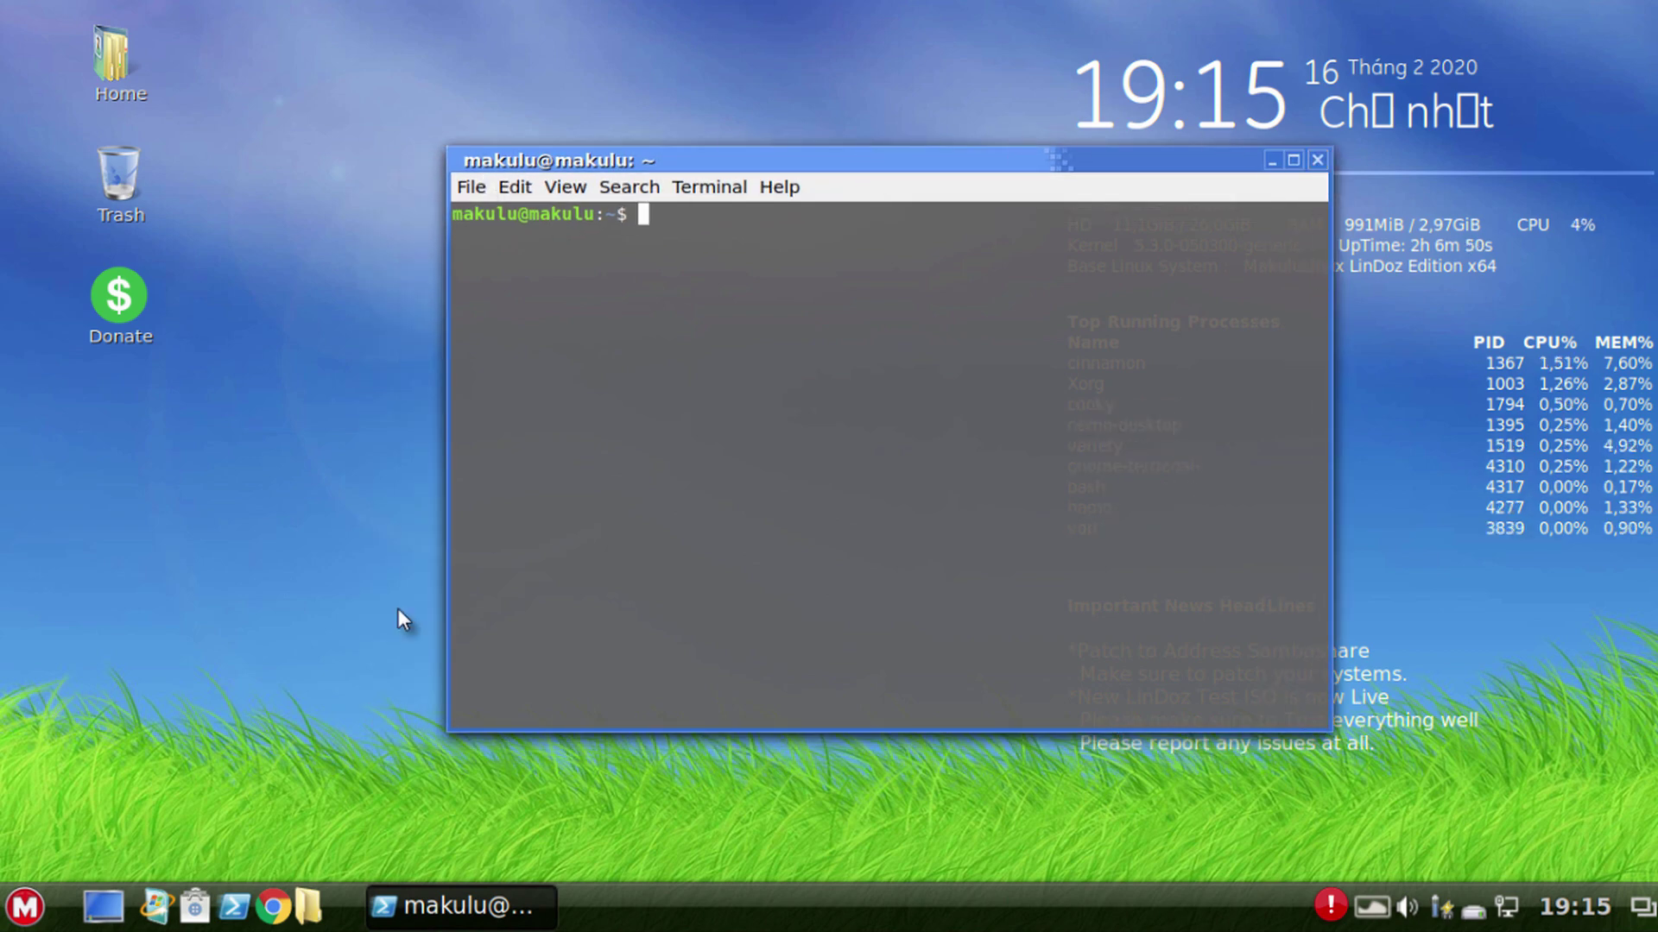
left_click(1317, 160)
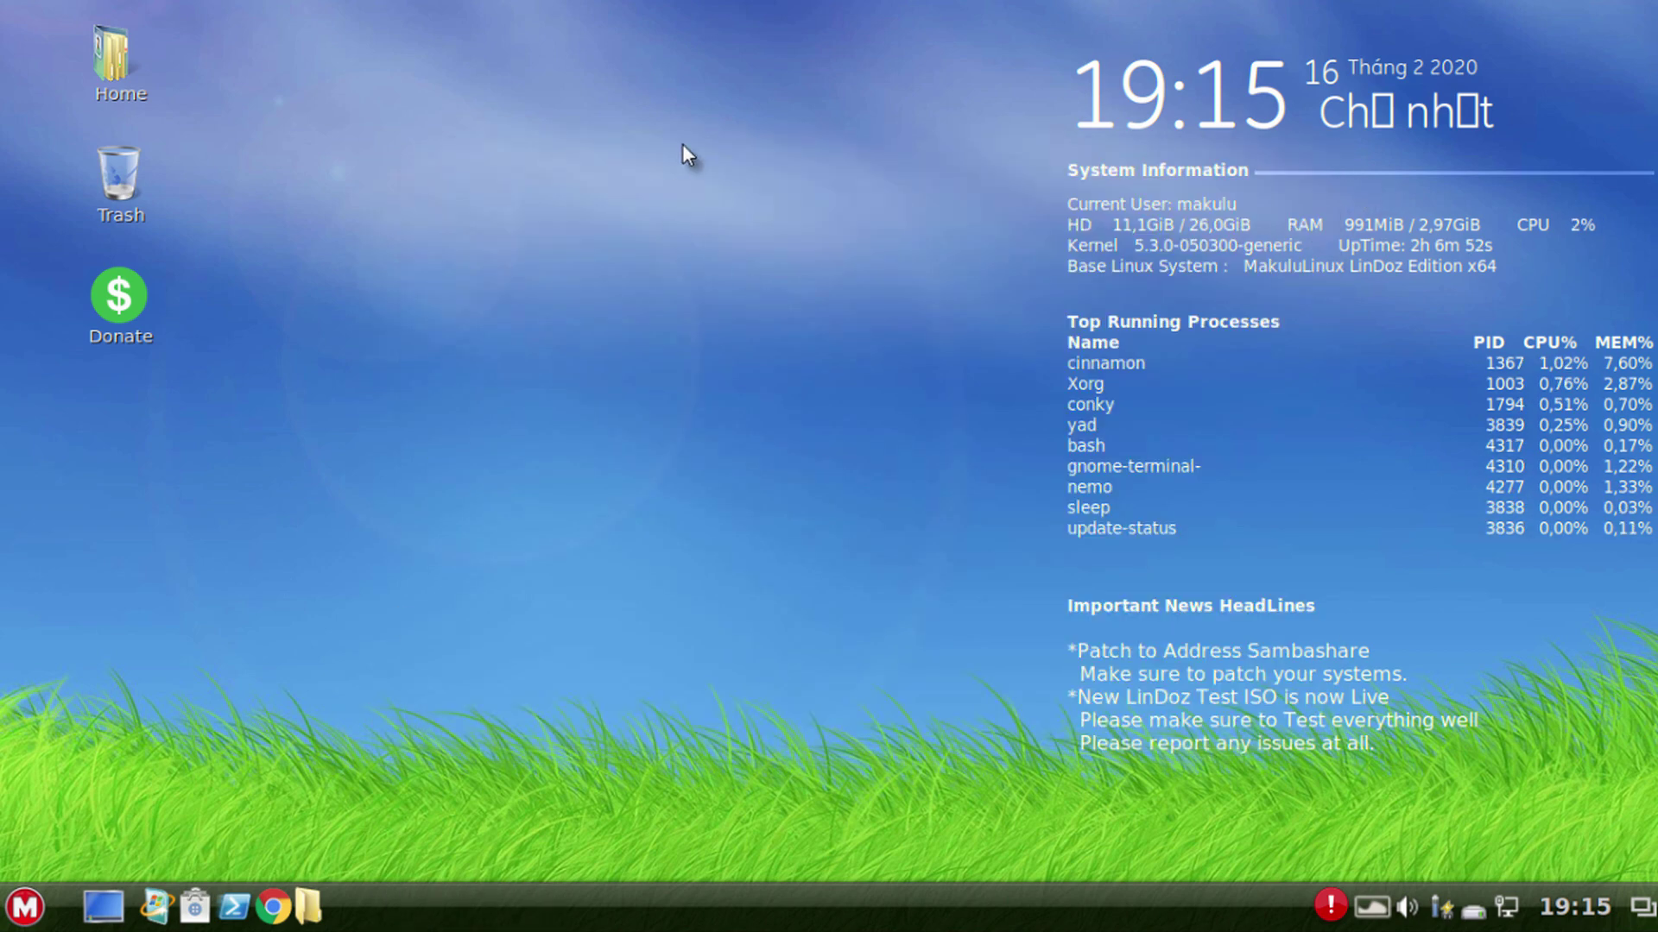
Check the look of the desktop's context options and the Home folder window, and close both
right_click(670, 171)
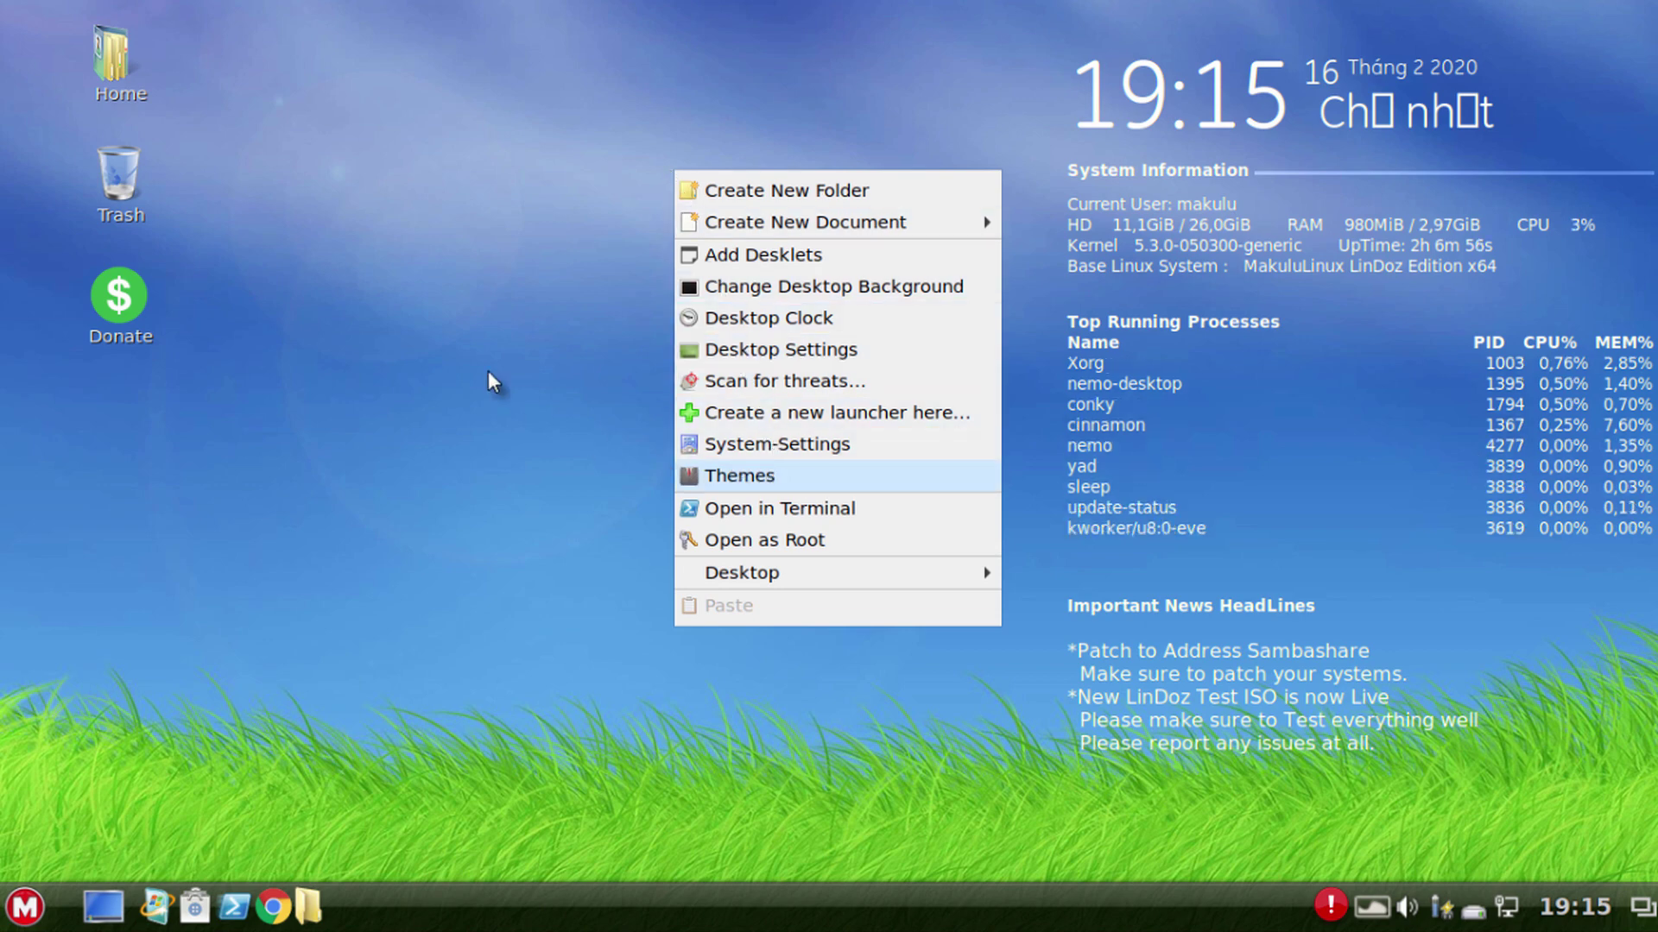
left_click(183, 91)
double_click(123, 40)
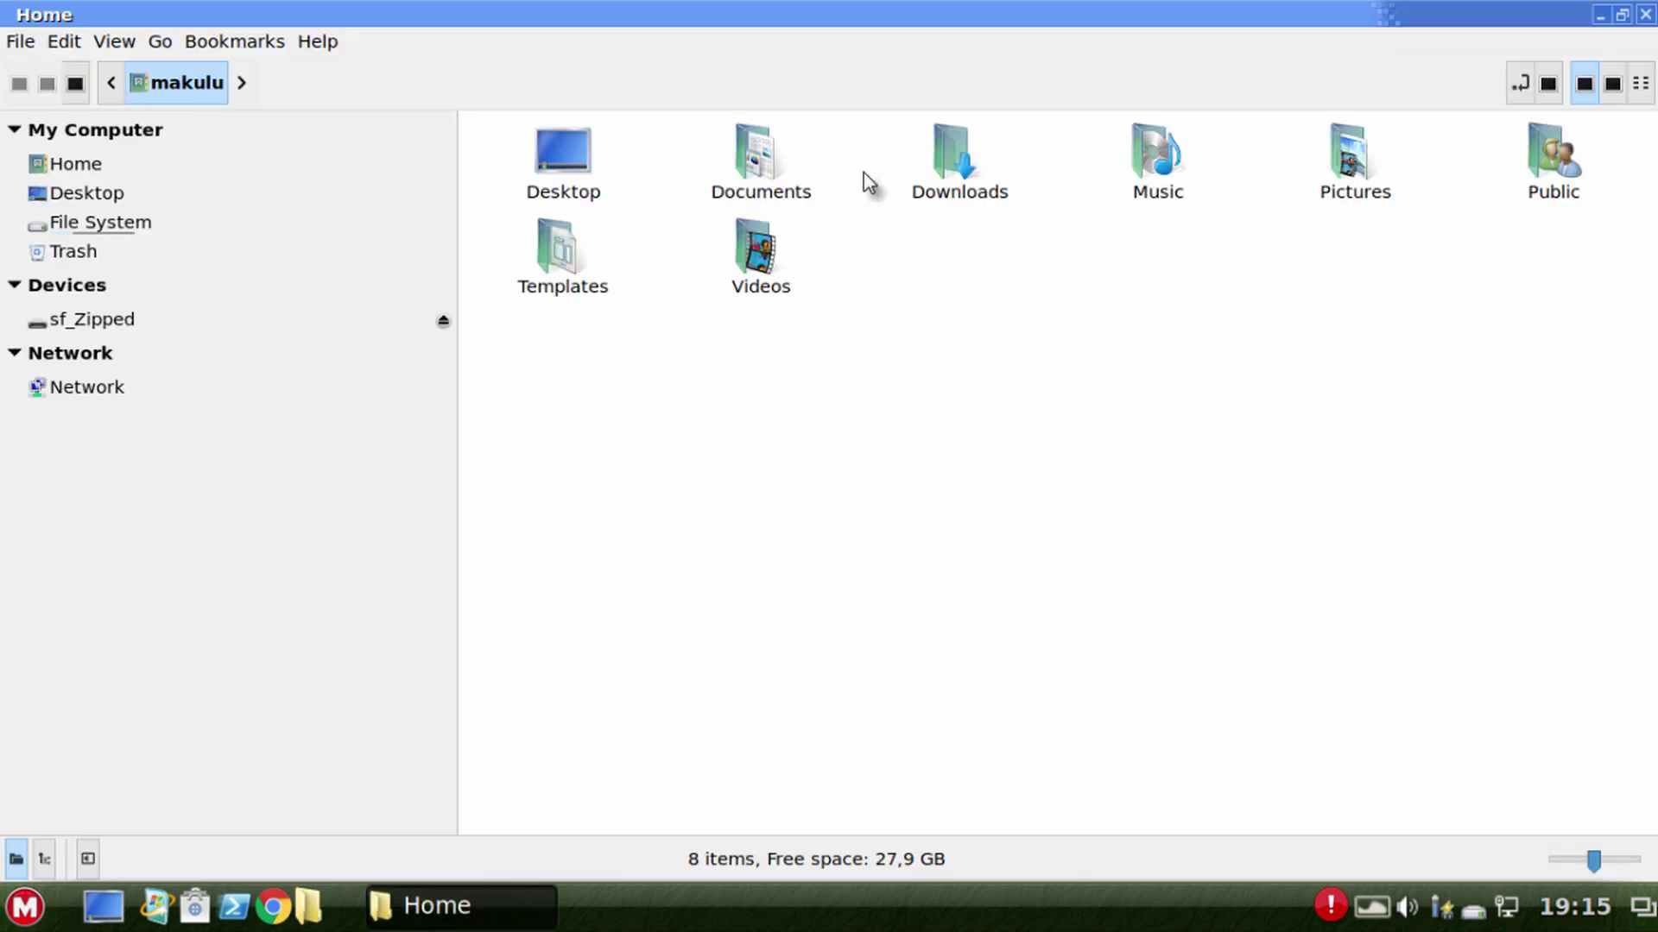
left_click(1645, 14)
Apply the Windows 7 theme in Makulu Theme Manager, close the manager, and check the desktop's context options
right_click(651, 180)
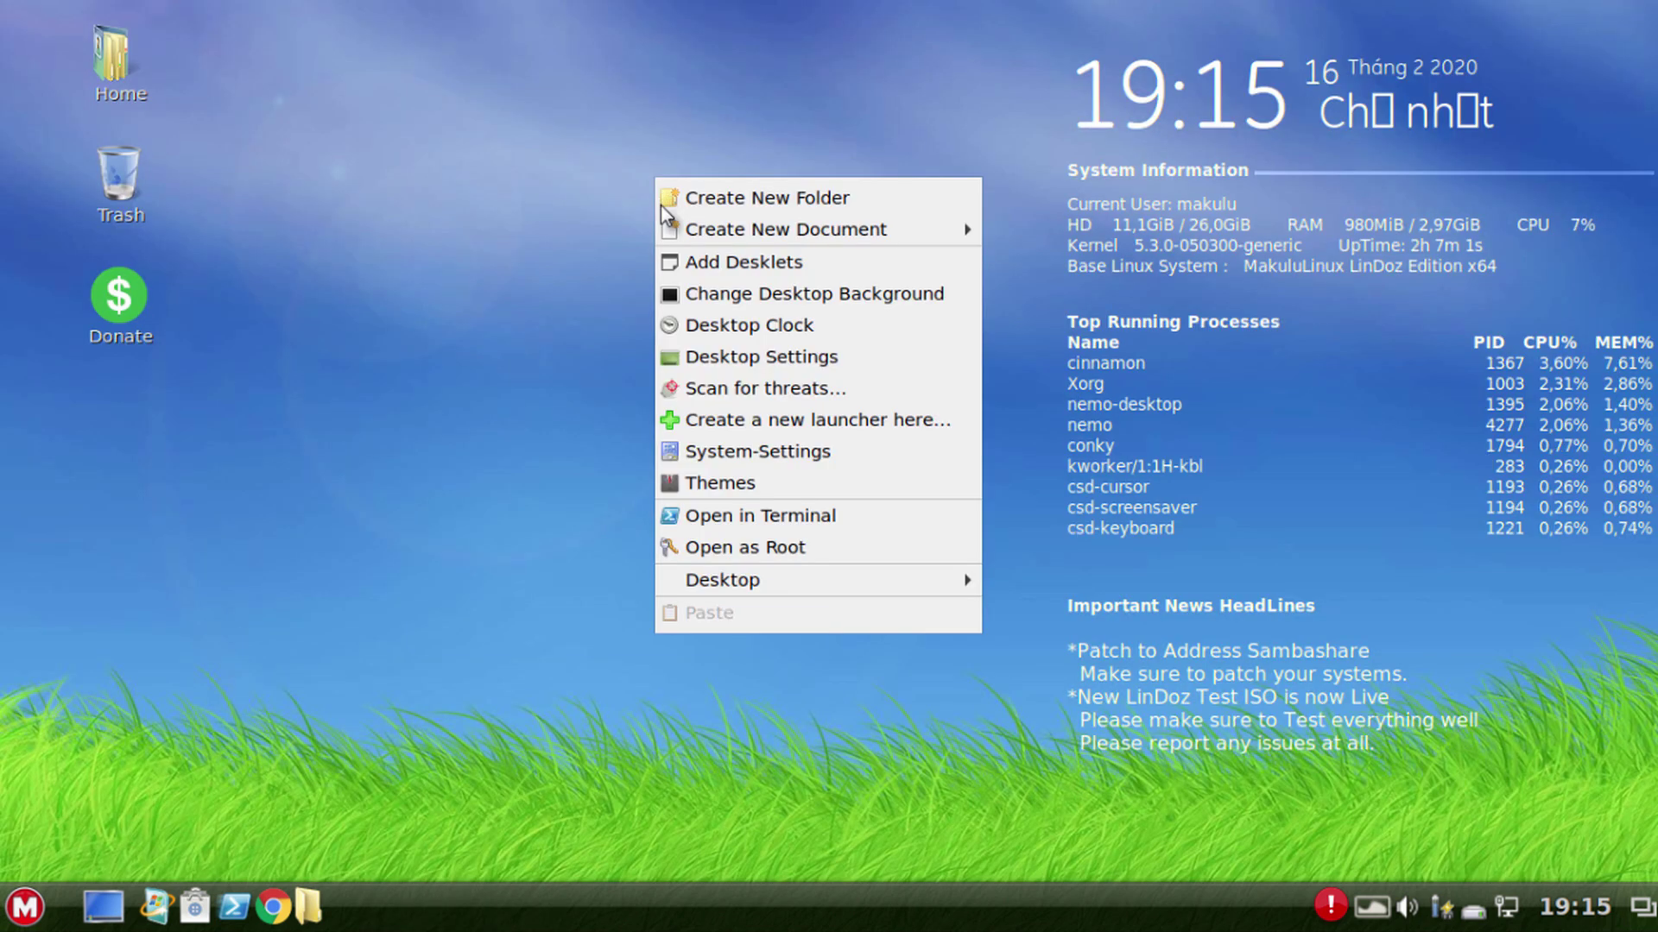
left_click(790, 475)
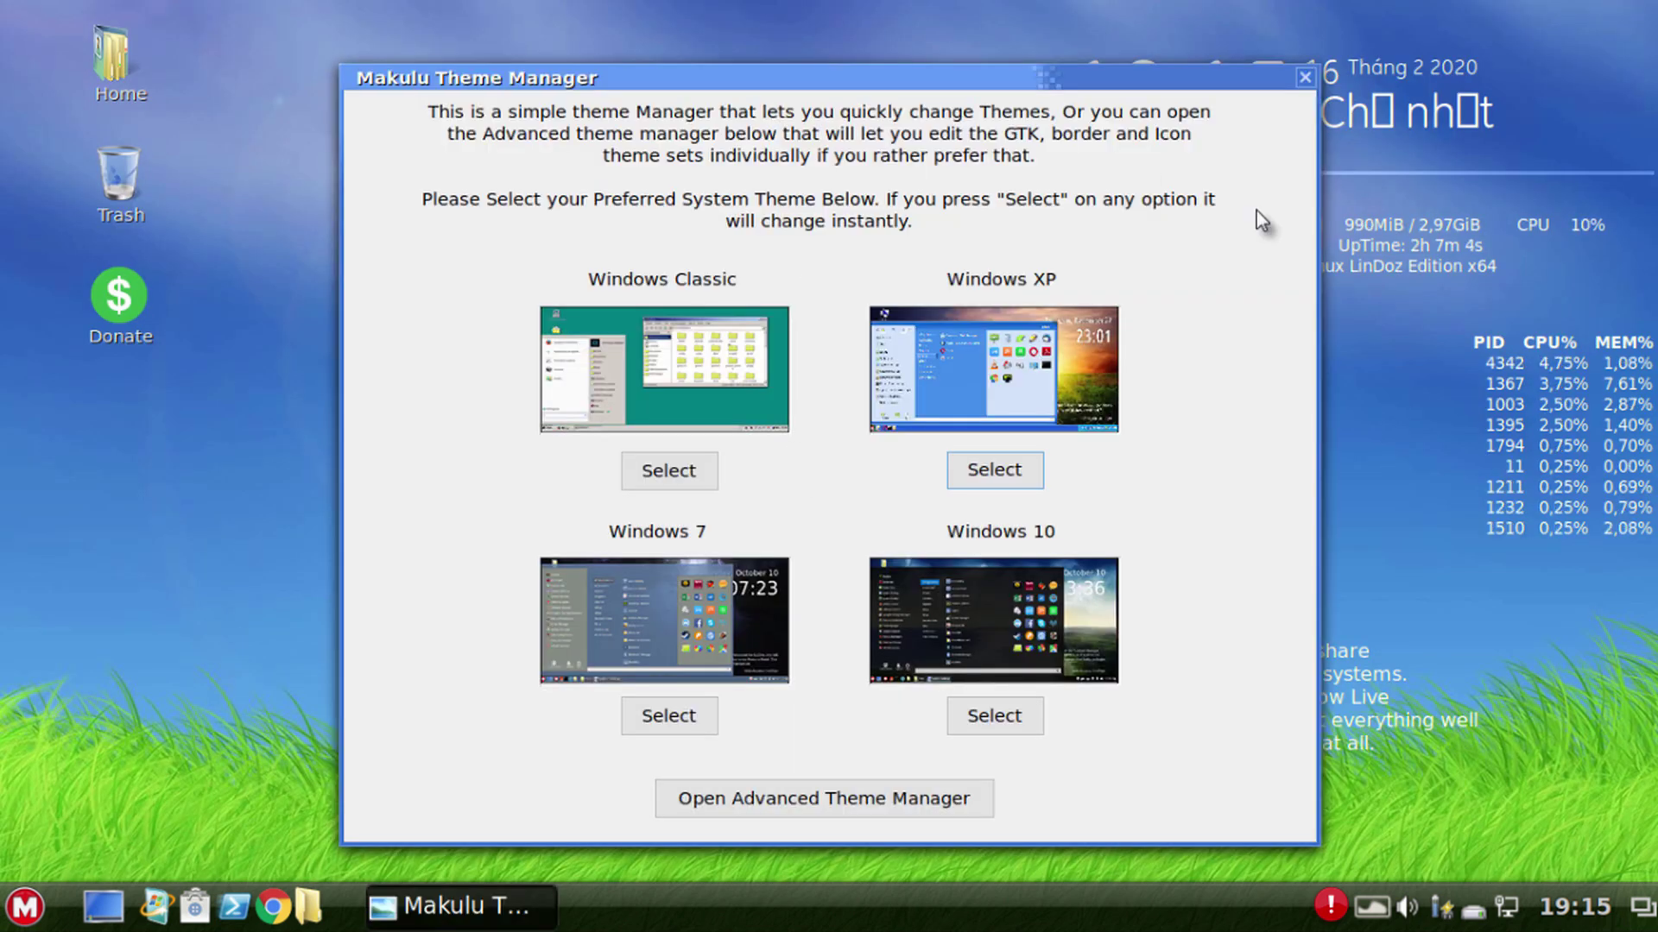
left_click(650, 707)
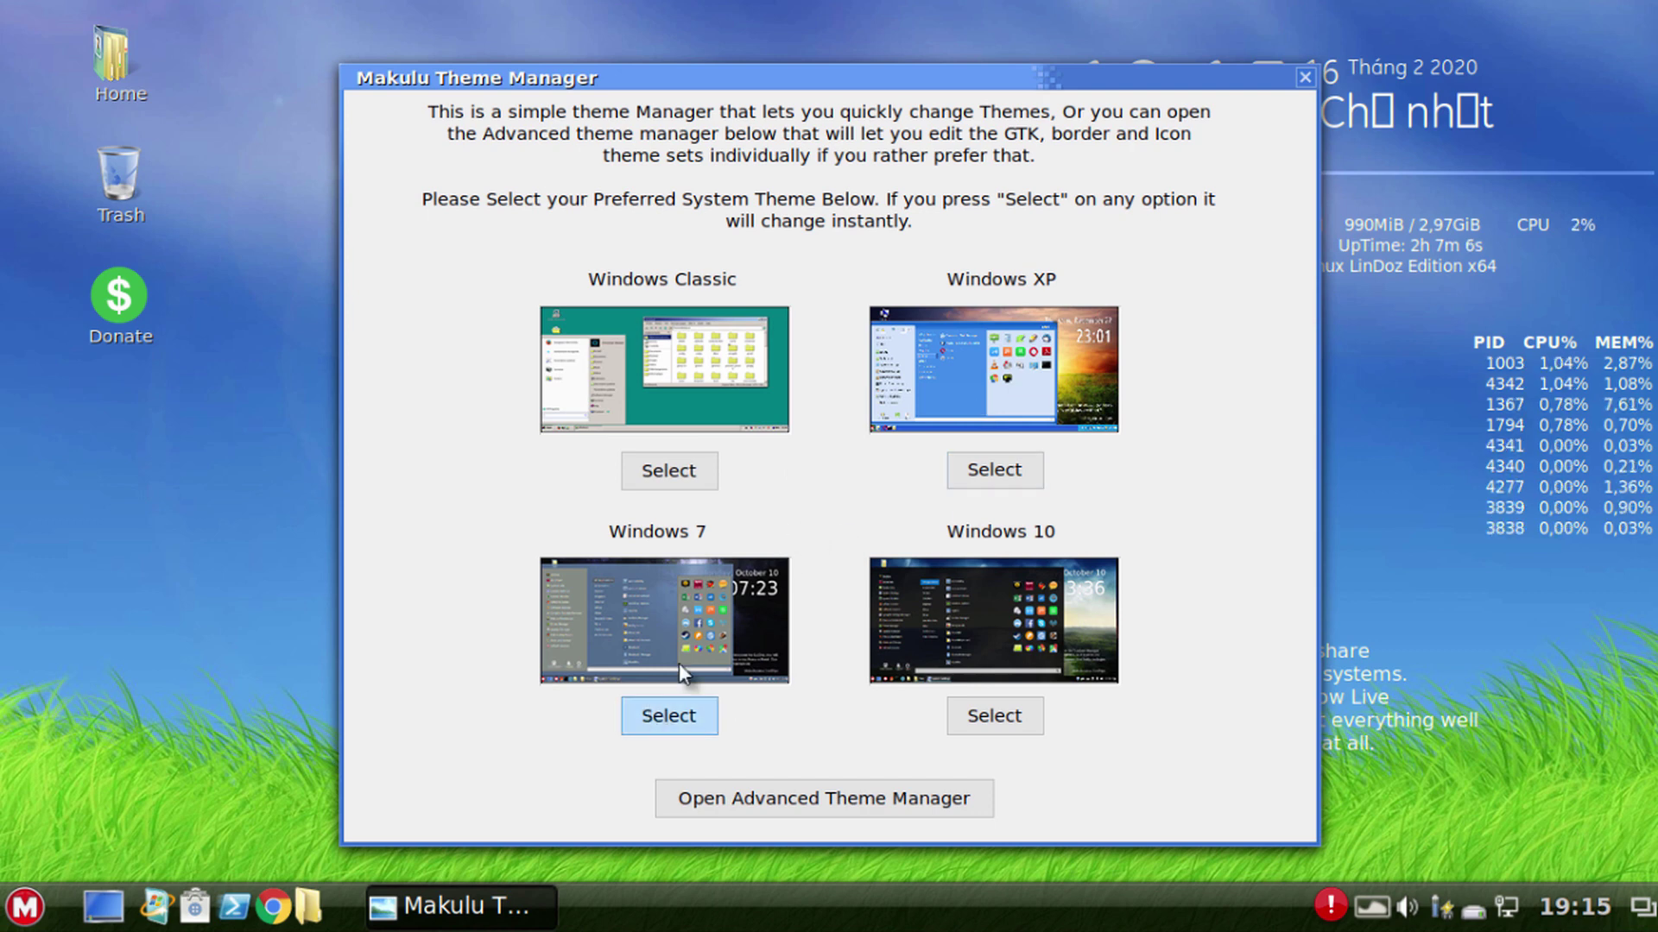
left_click(1296, 67)
right_click(629, 218)
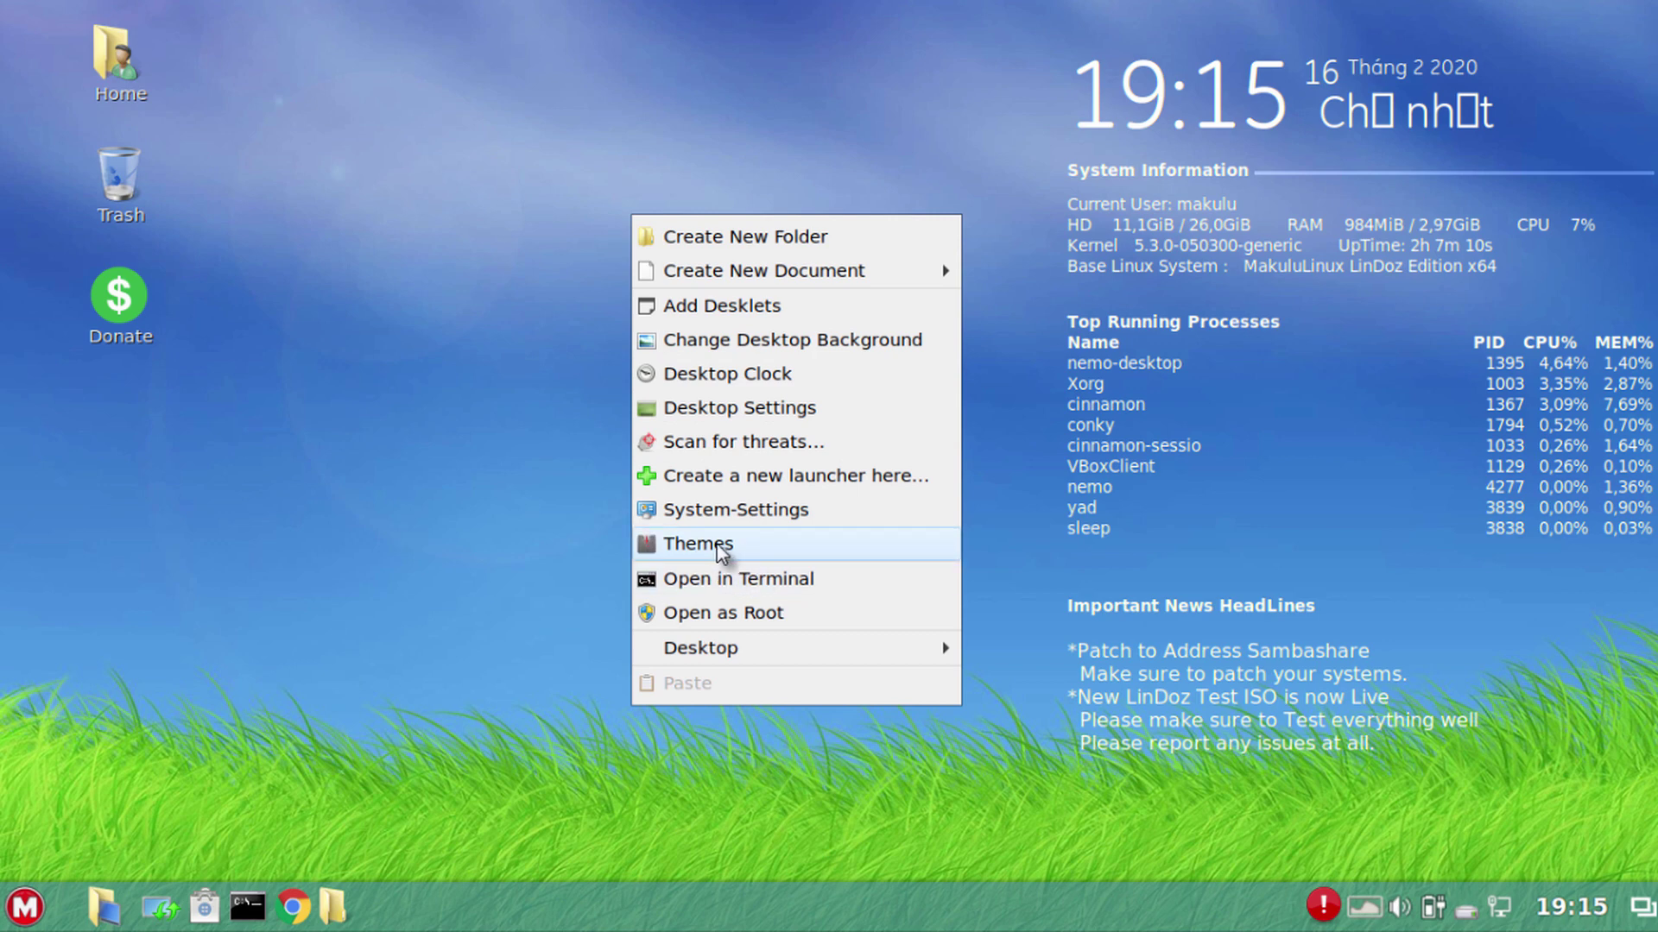
left_click(449, 521)
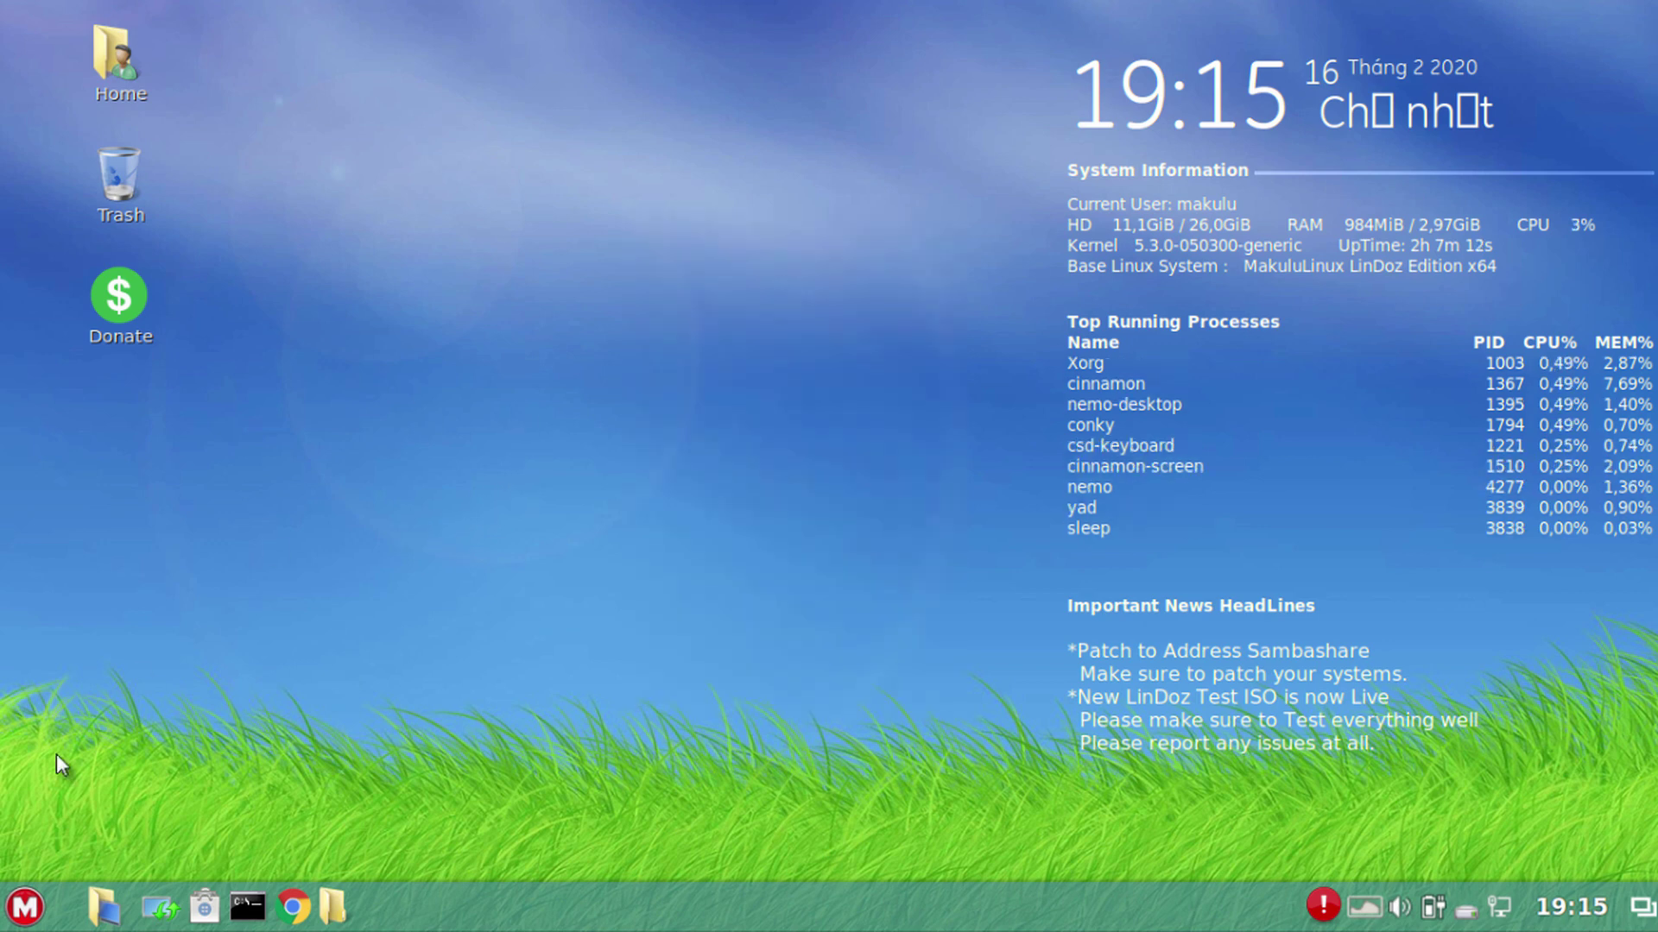
View System Settings under the Windows 7 theme, opening it from the application launcher and from the desktop, and close it
left_click(24, 907)
left_click(363, 271)
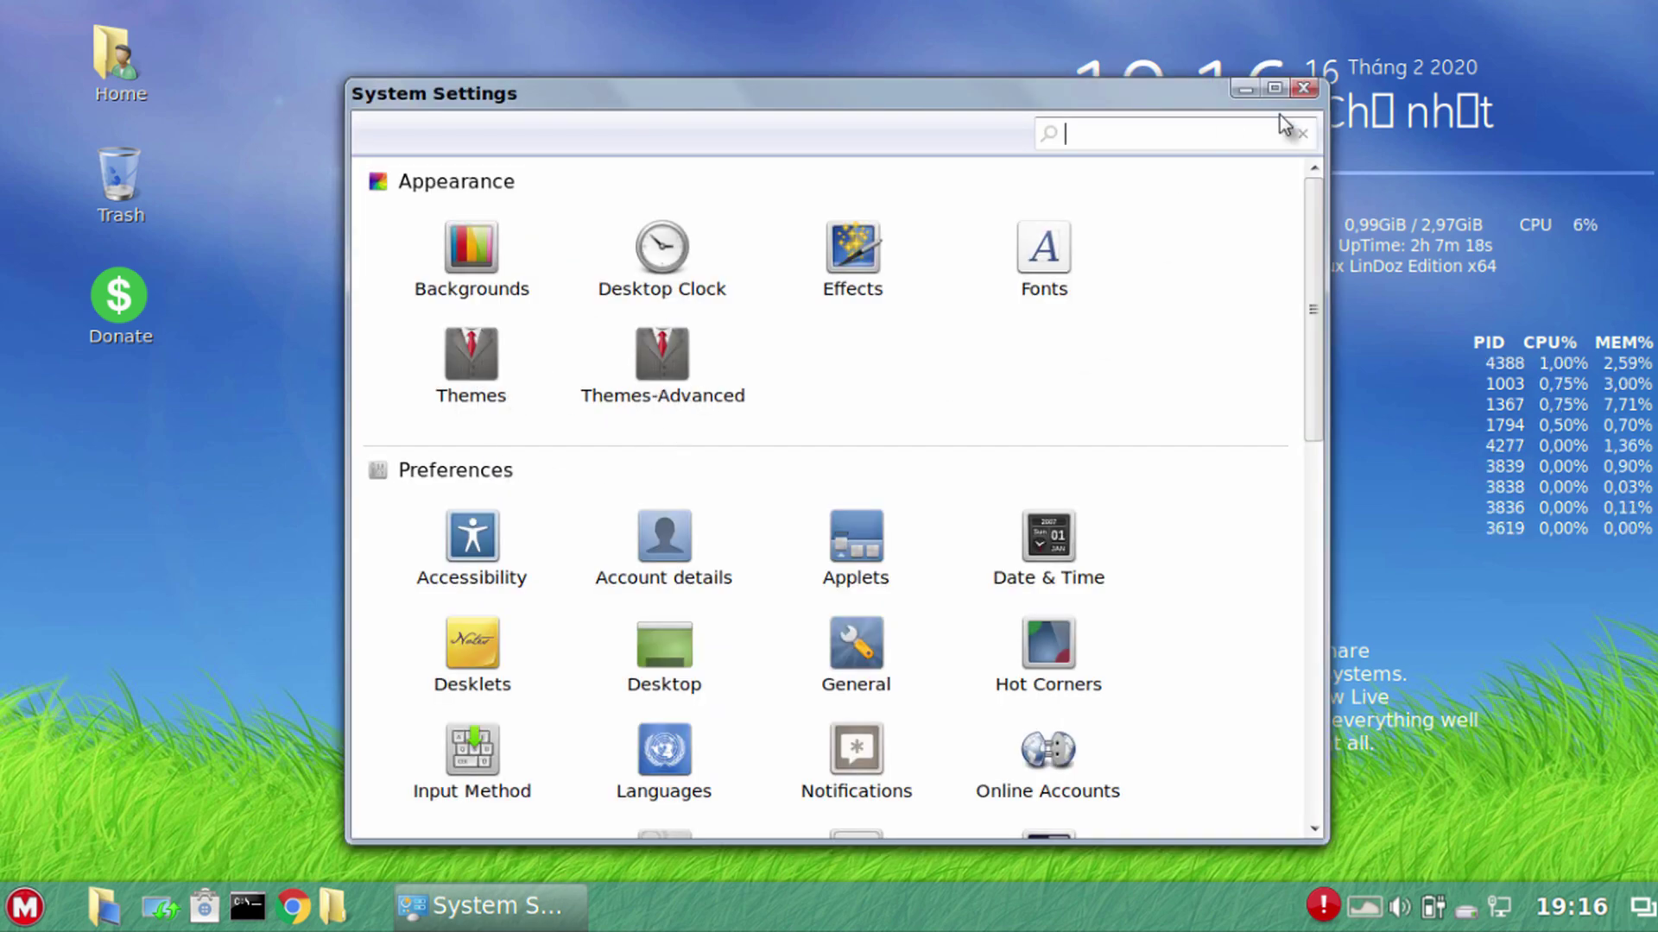
left_click(1304, 88)
right_click(545, 196)
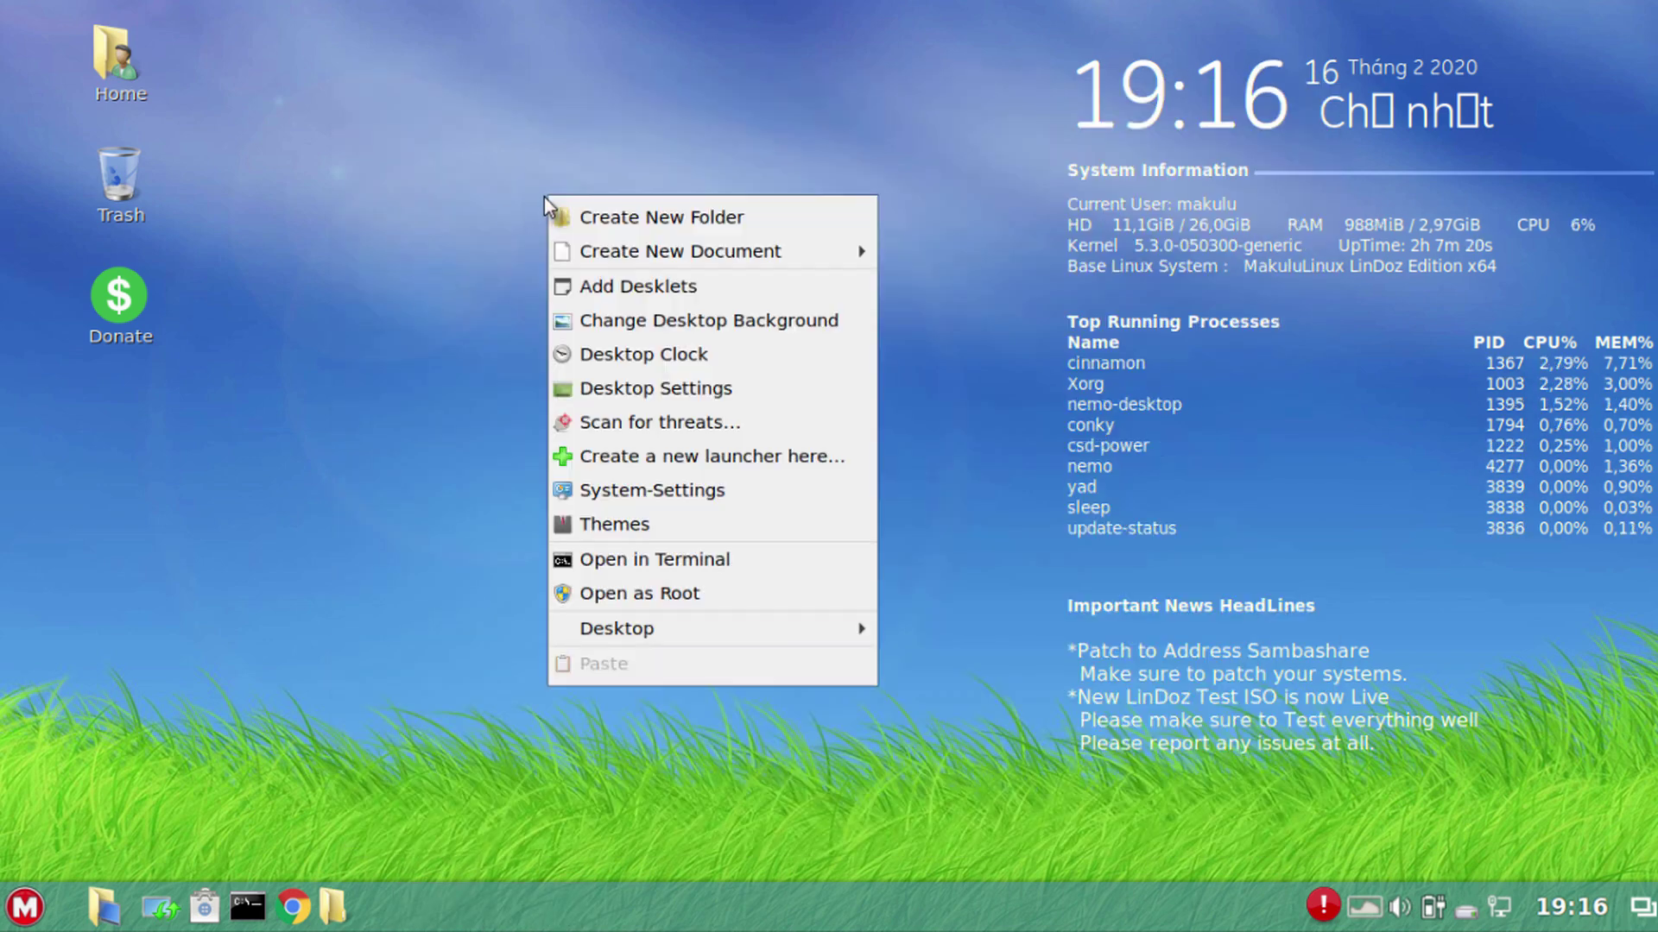
left_click(443, 155)
right_click(494, 177)
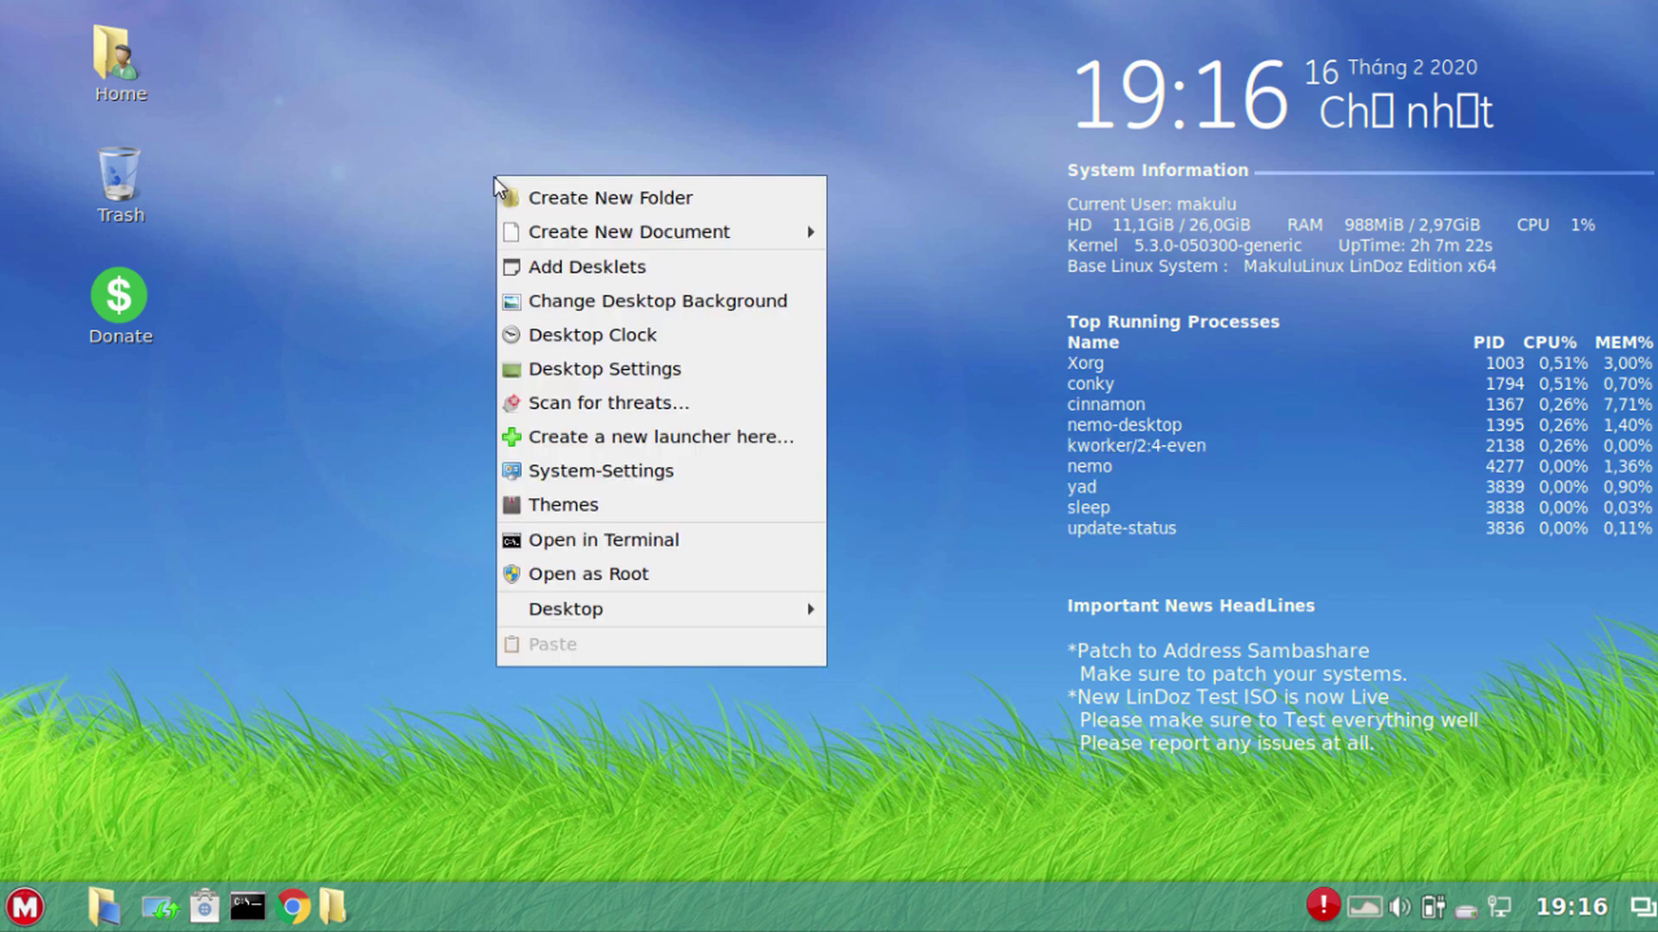
left_click(611, 473)
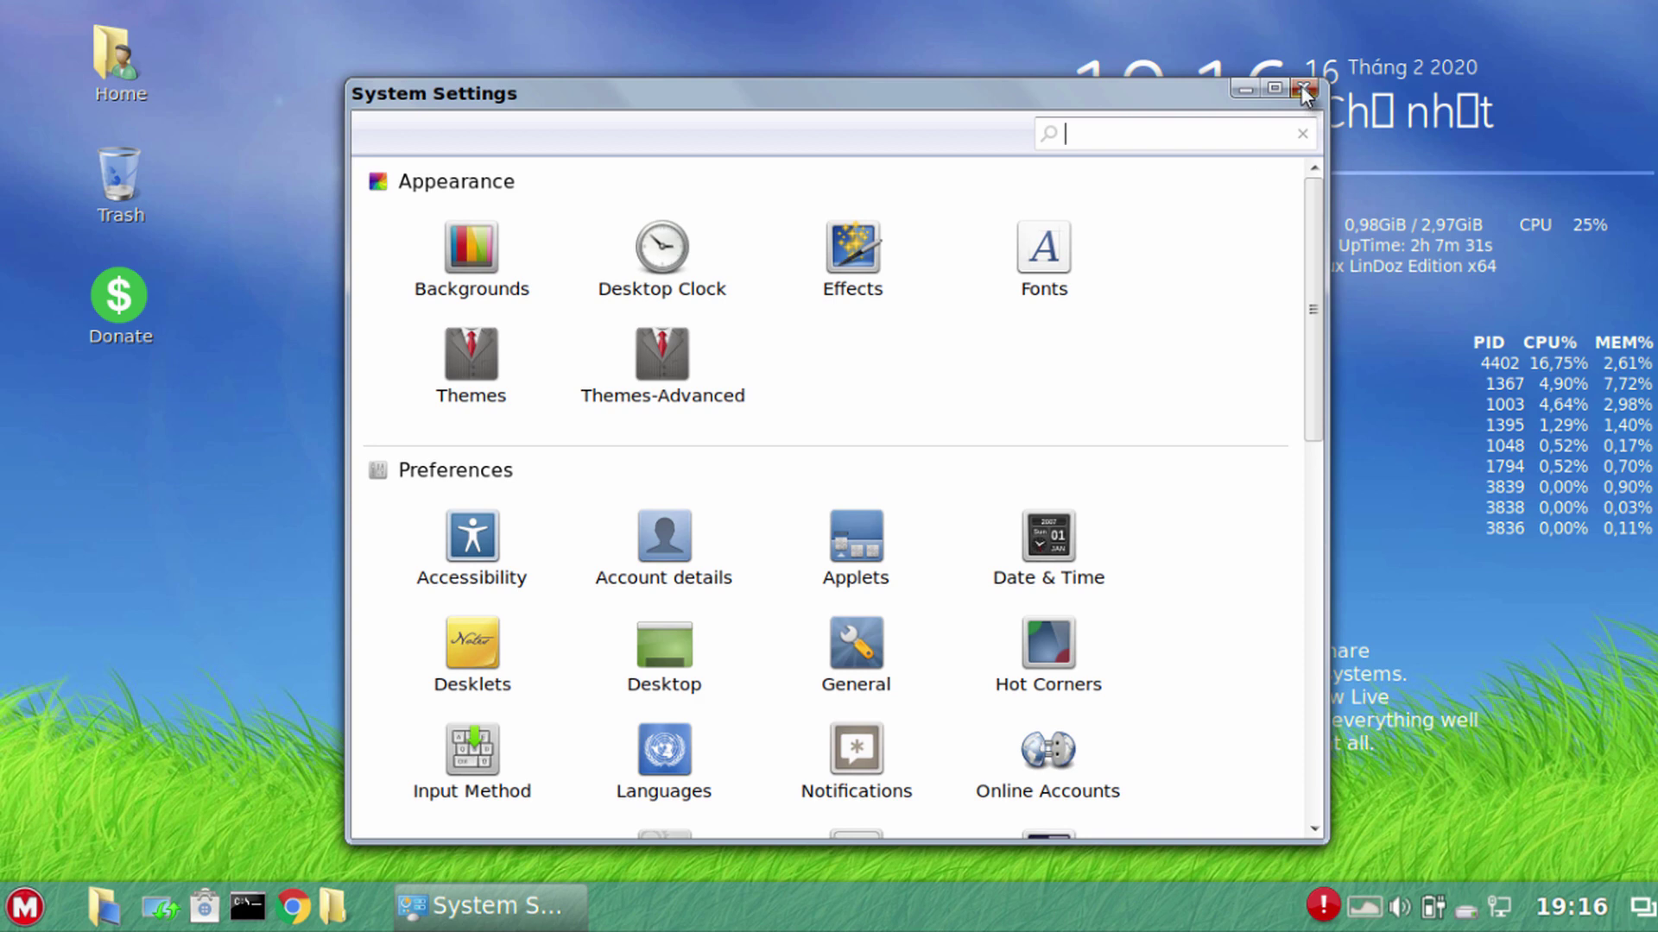
left_click(1301, 88)
Browse the Preferences category of the application launcher down to its last entries, and close the launcher
left_click(19, 917)
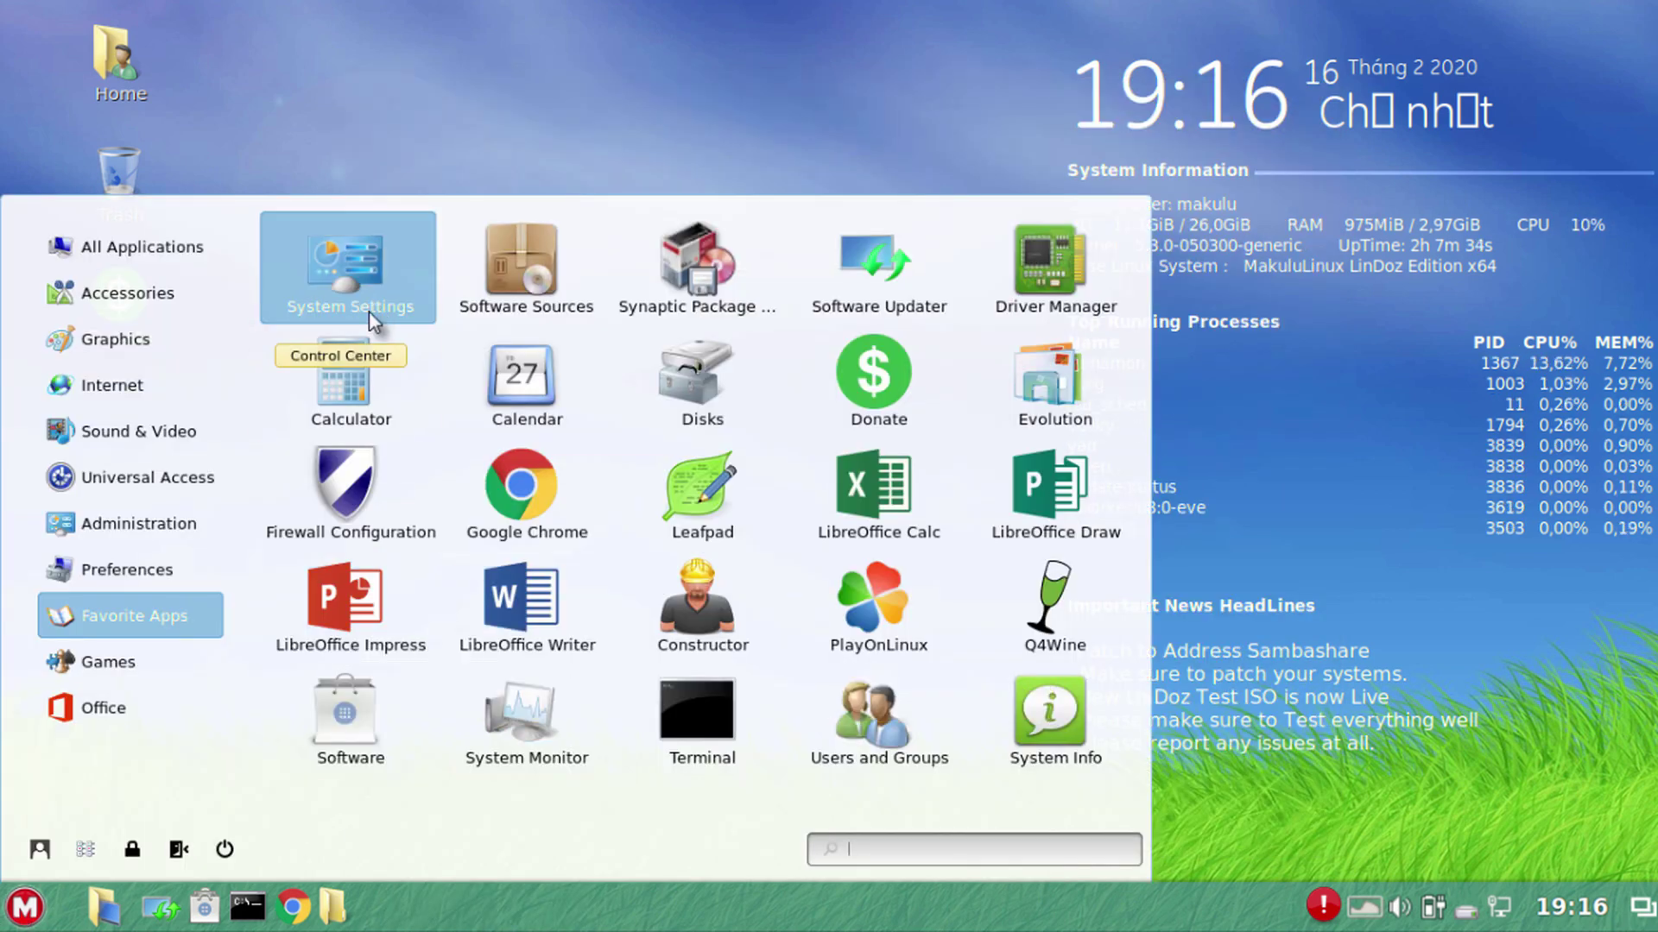
mouse_move(103, 558)
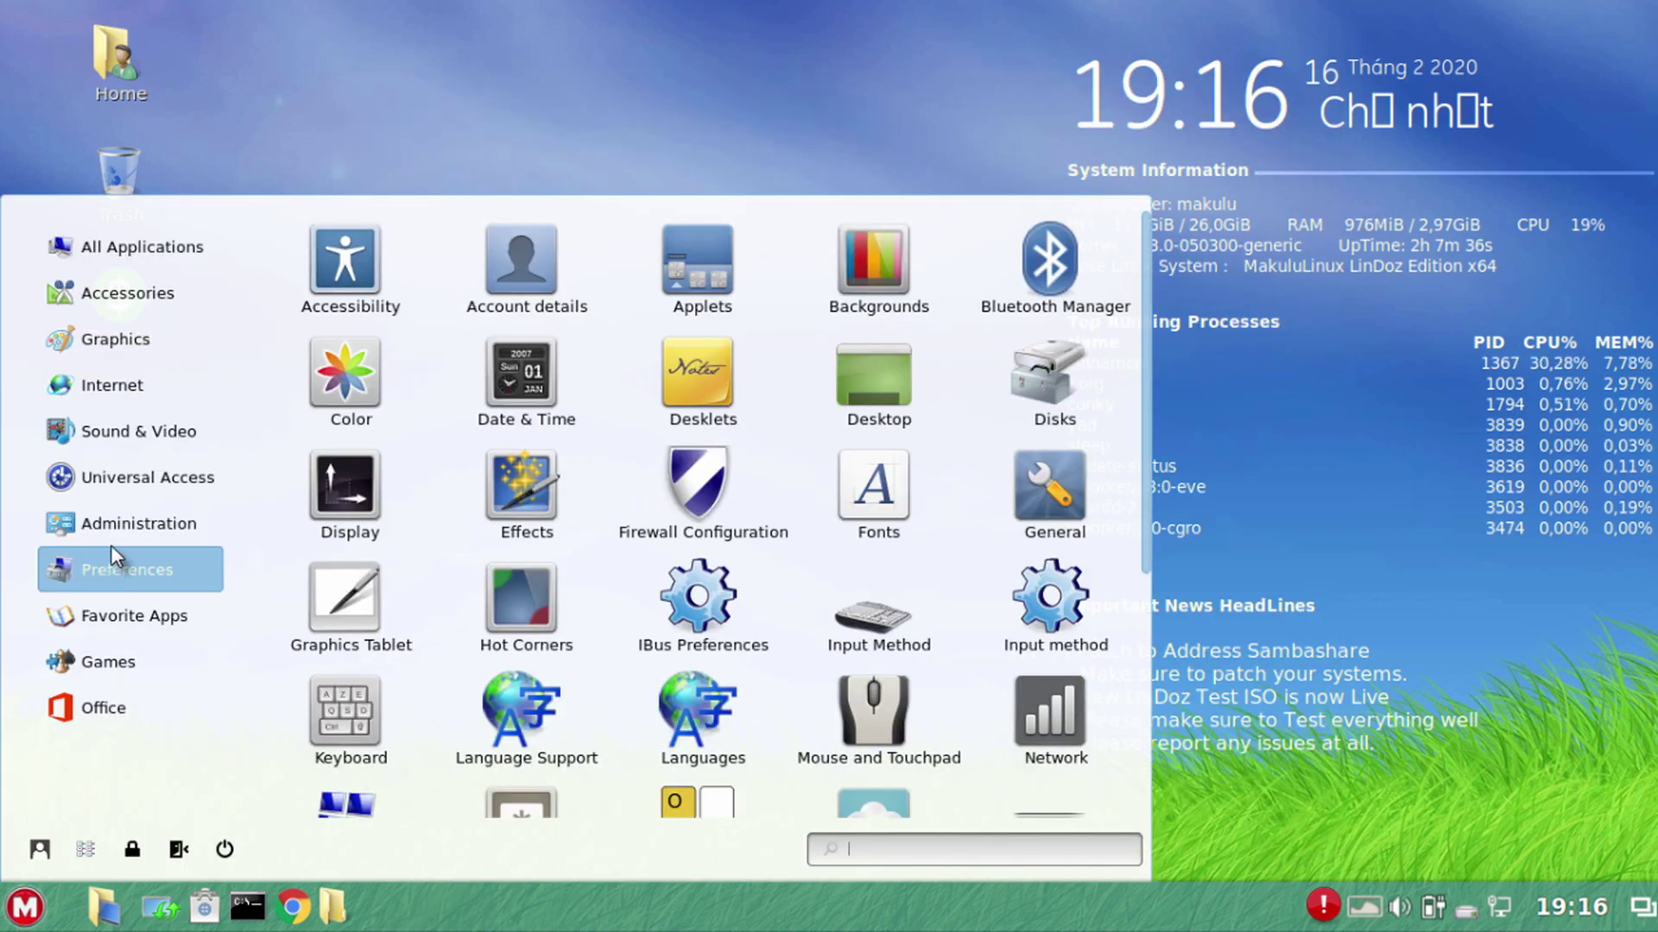
mouse_move(121, 523)
scroll(759, 561, "down", 3)
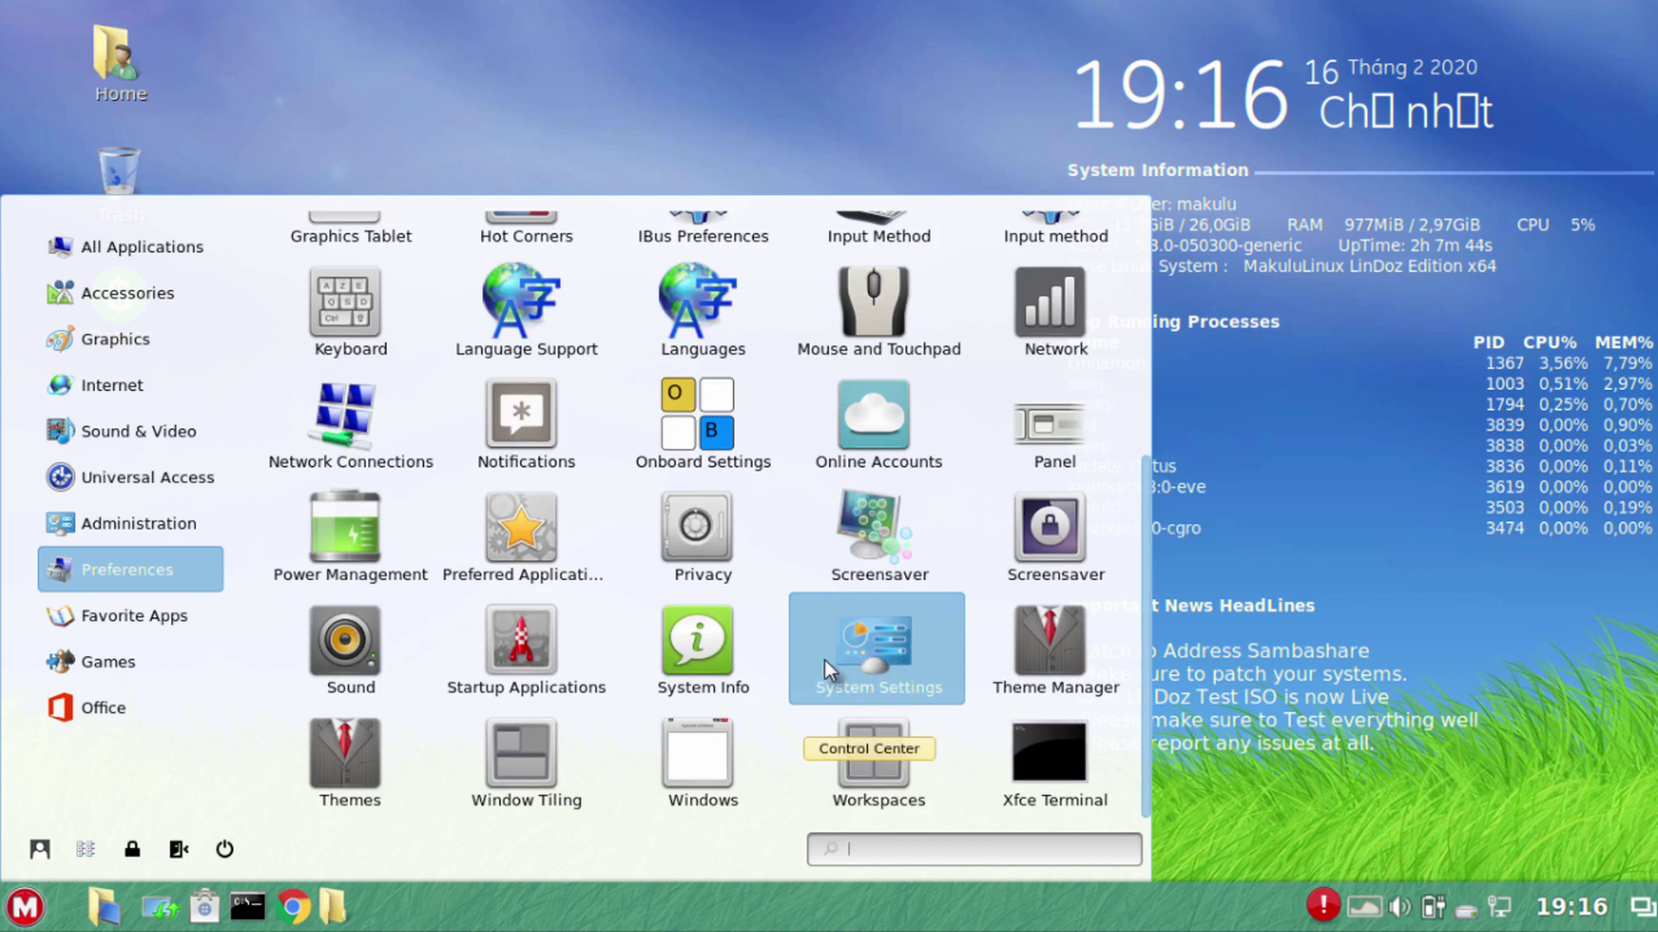
left_click(1261, 613)
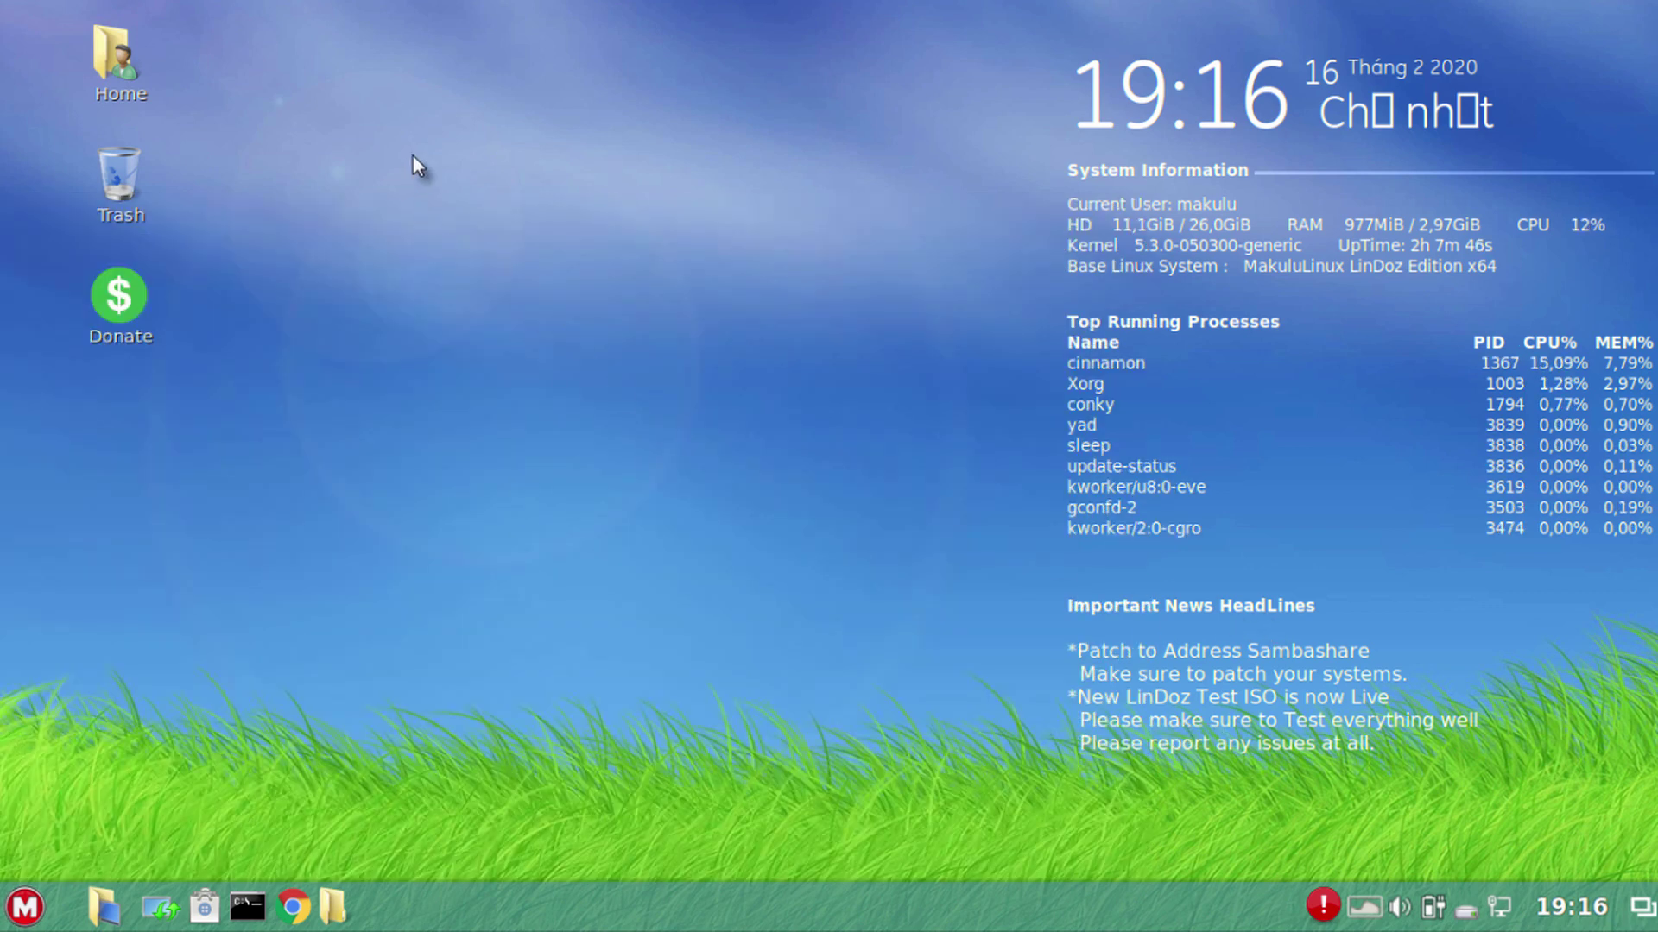
Open and close System Settings and the Home folder to check their window style
right_click(577, 191)
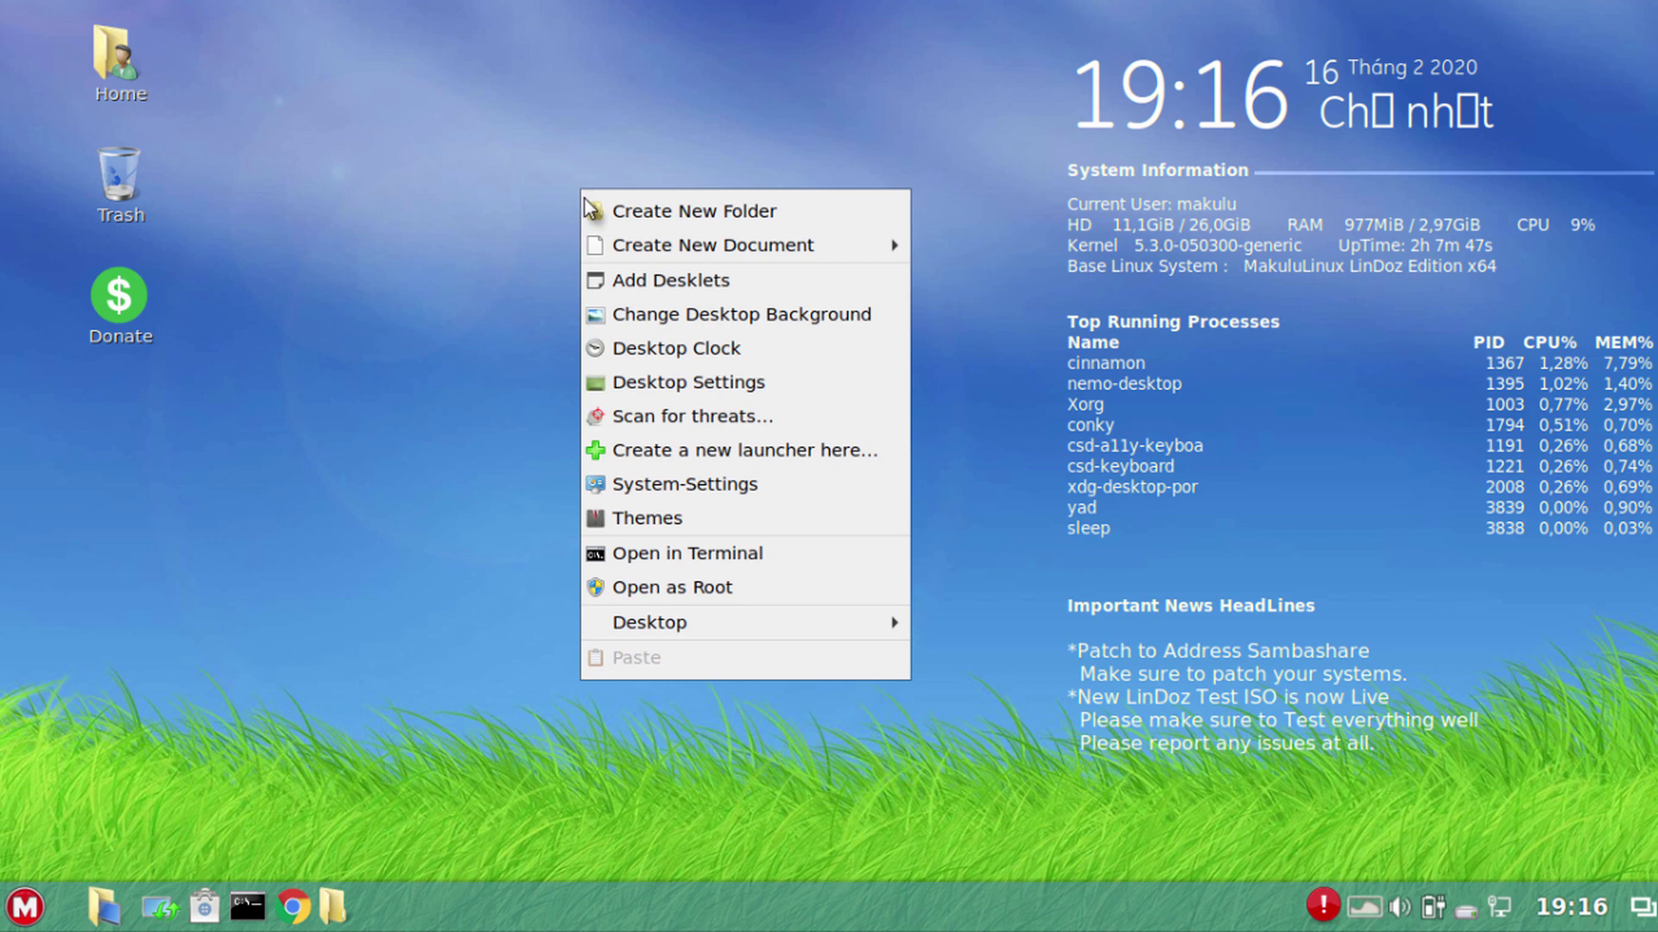
left_click(688, 488)
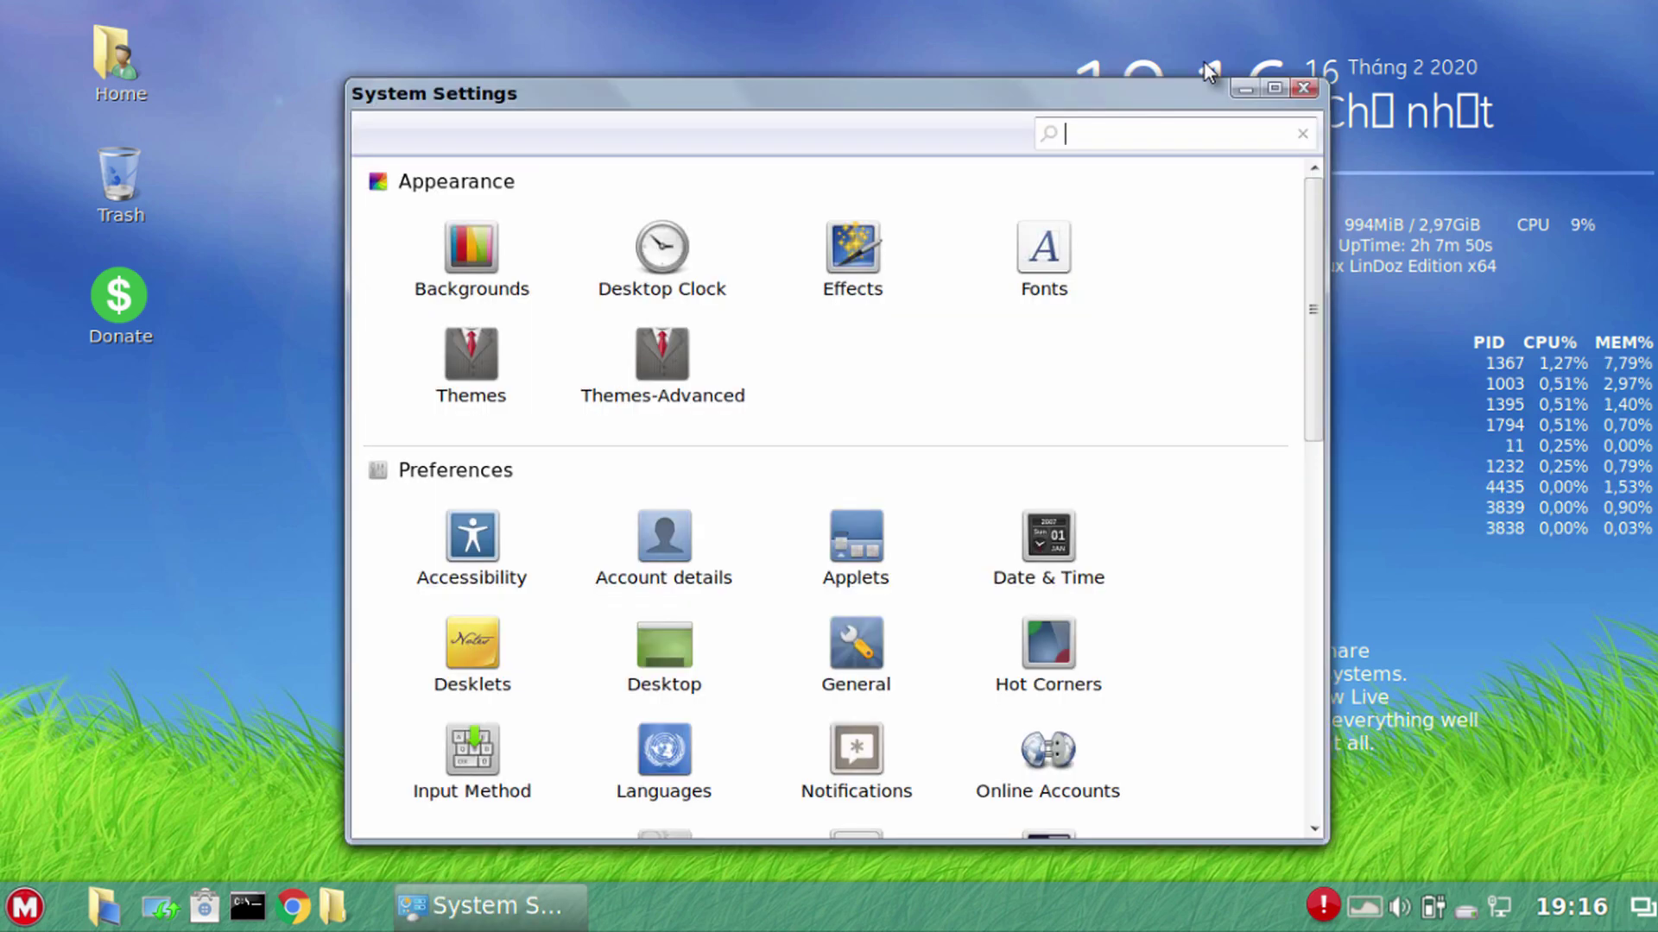
left_click(1304, 87)
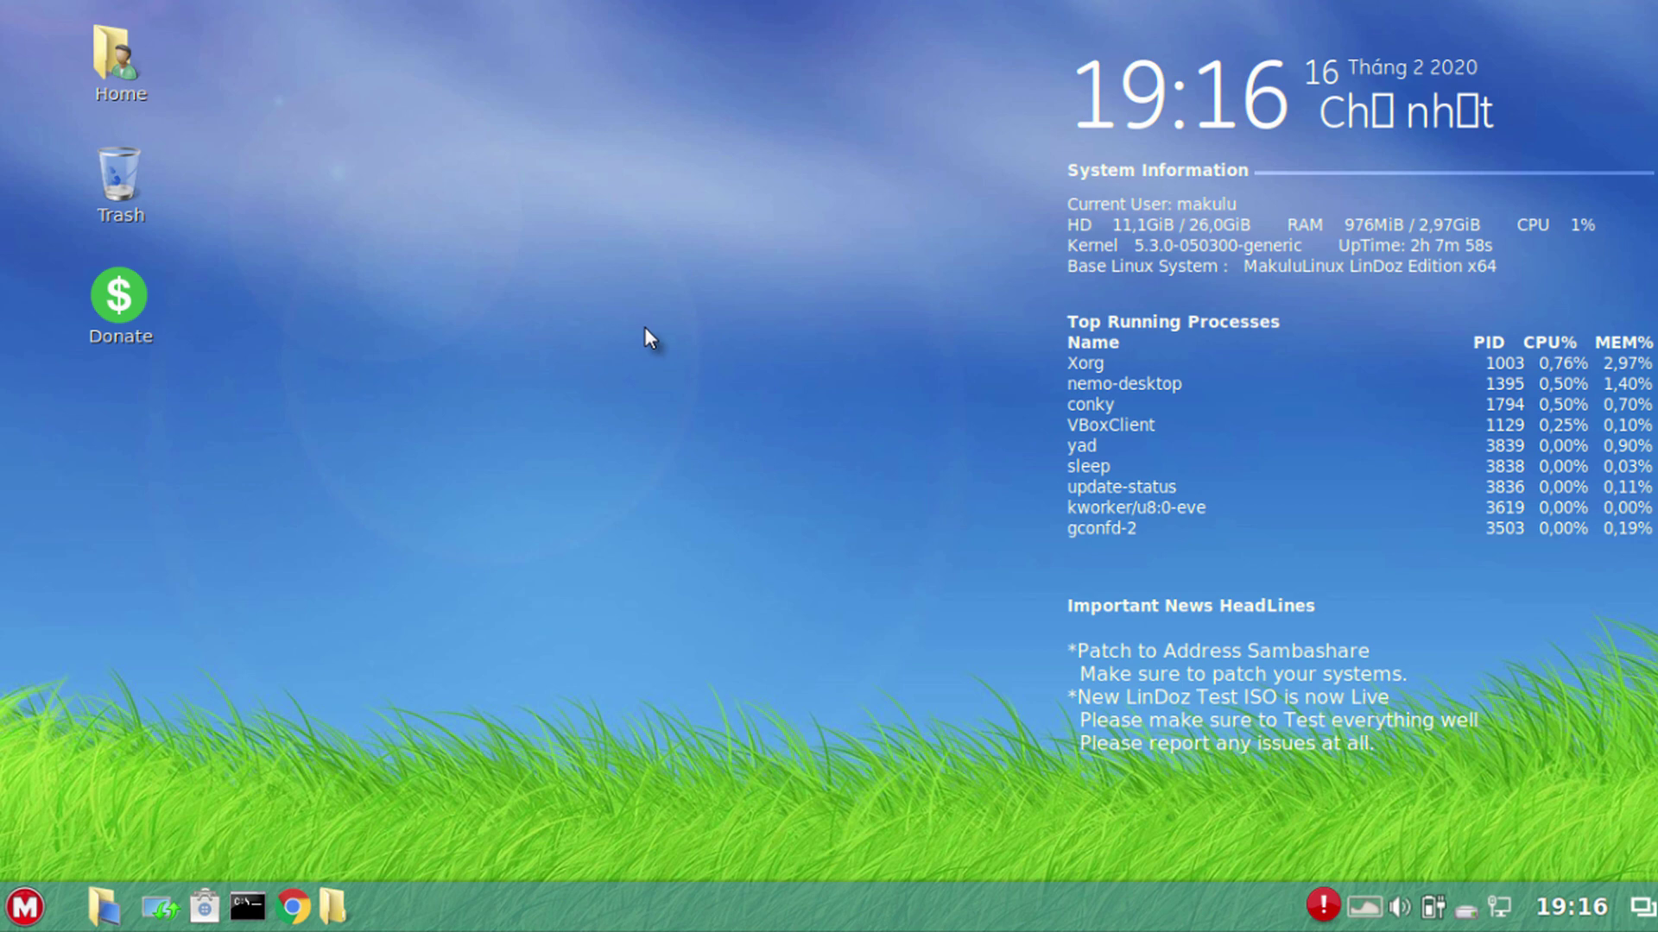
left_click(332, 906)
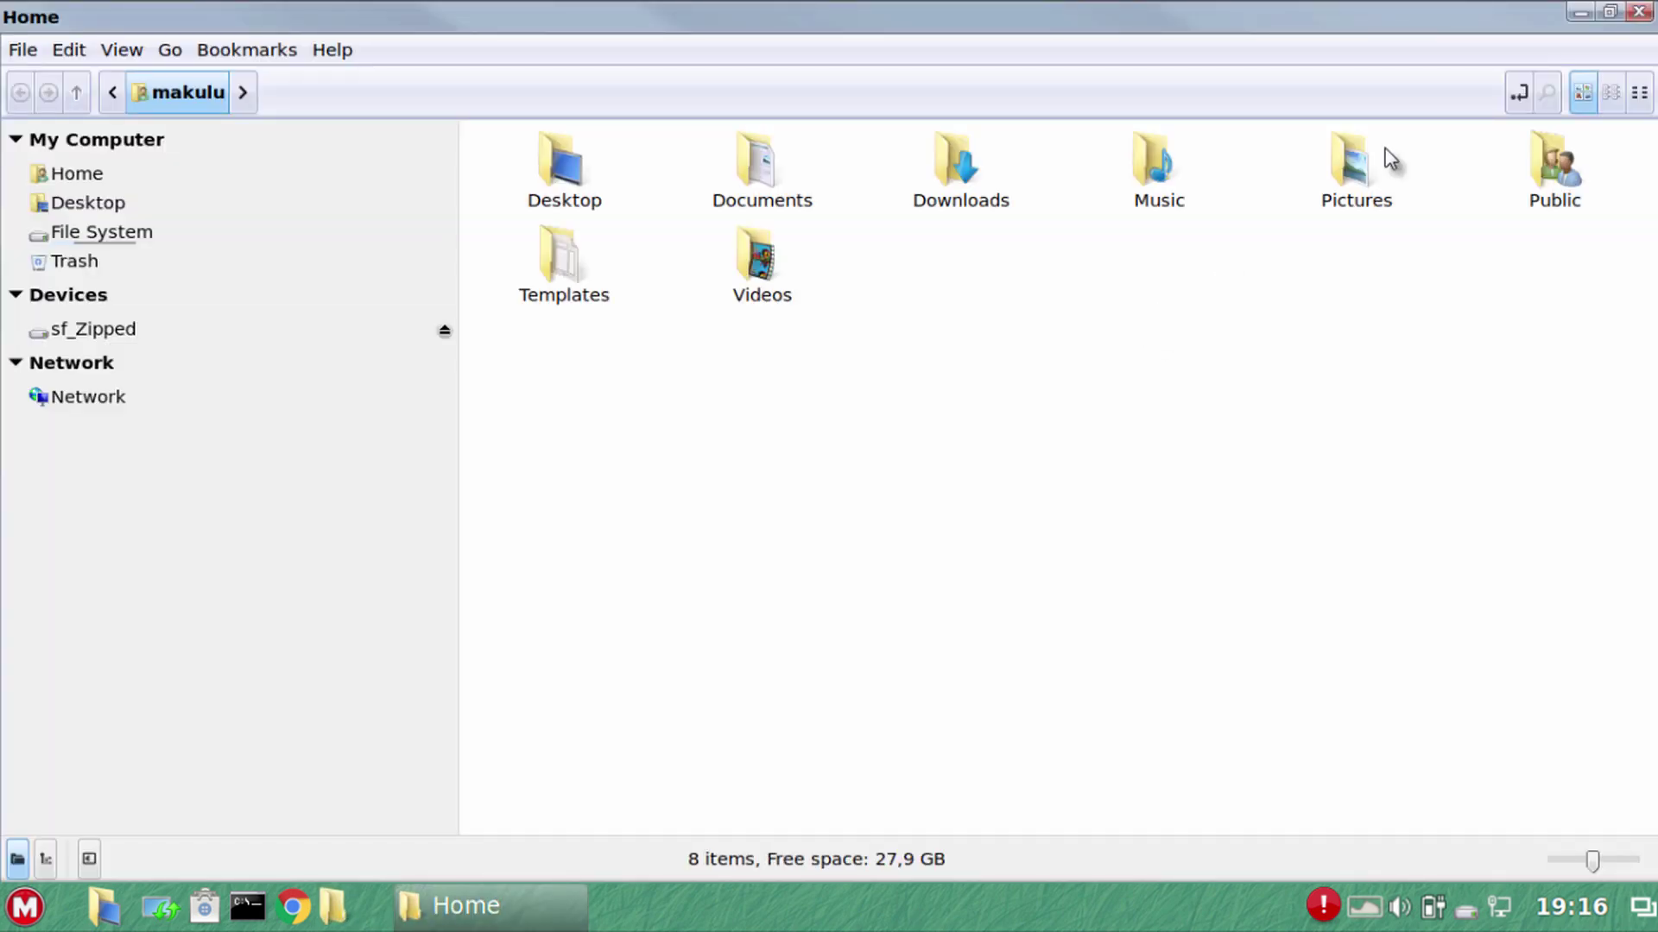
left_click(1644, 11)
right_click(611, 256)
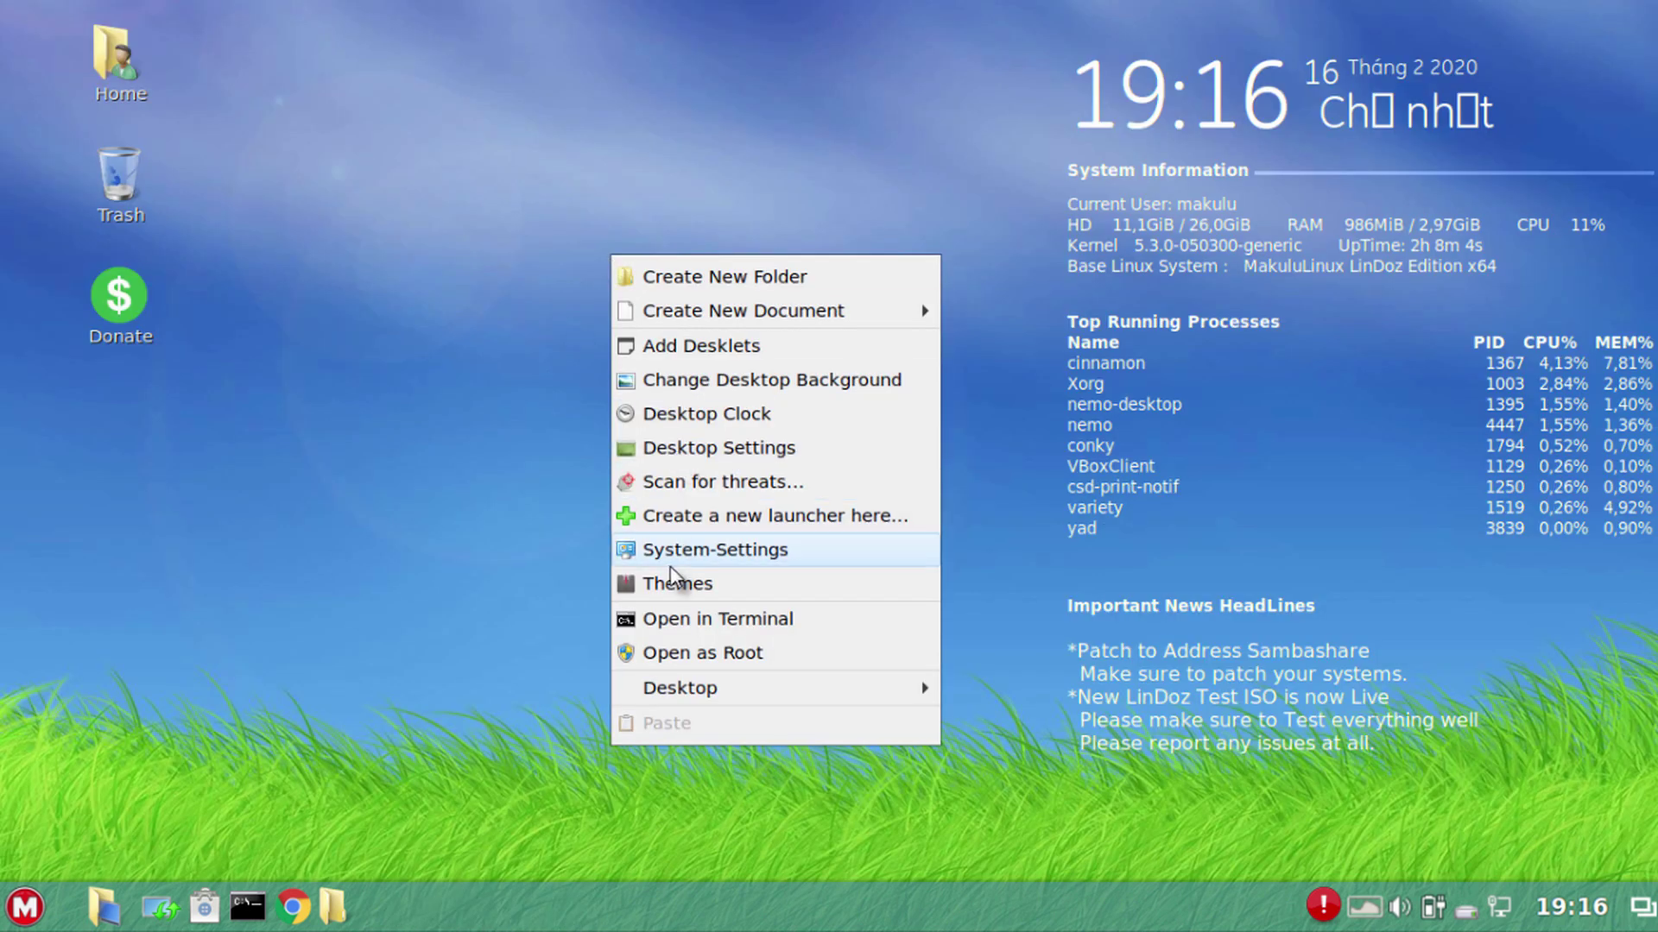
left_click(501, 280)
right_click(566, 207)
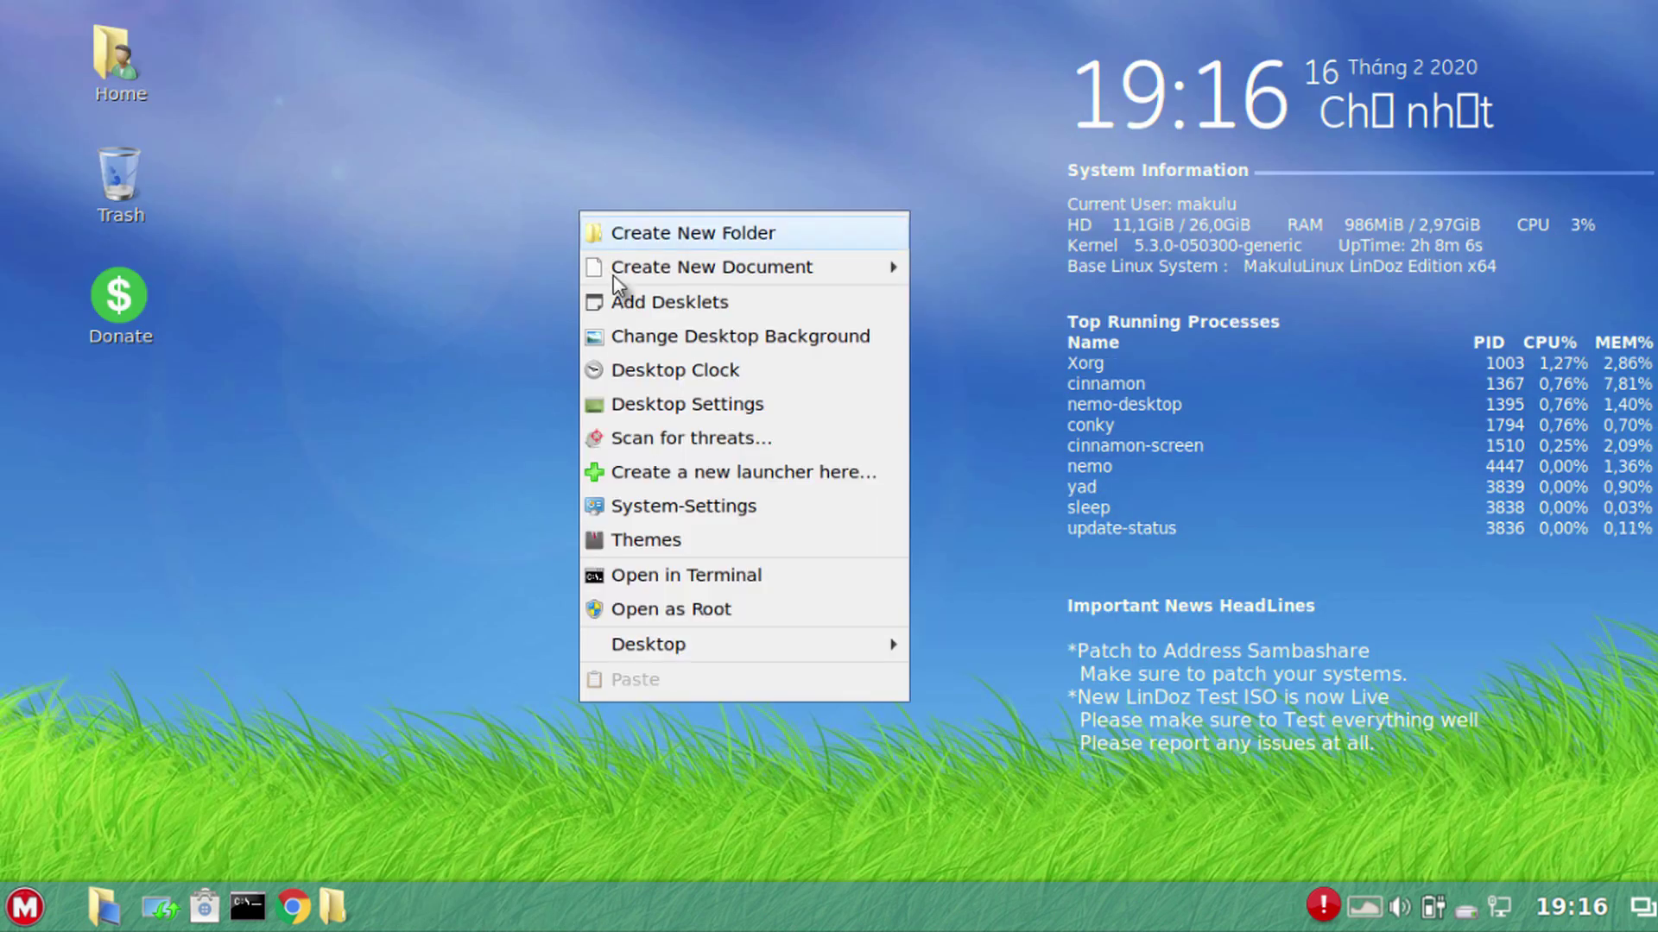
right_click(552, 177)
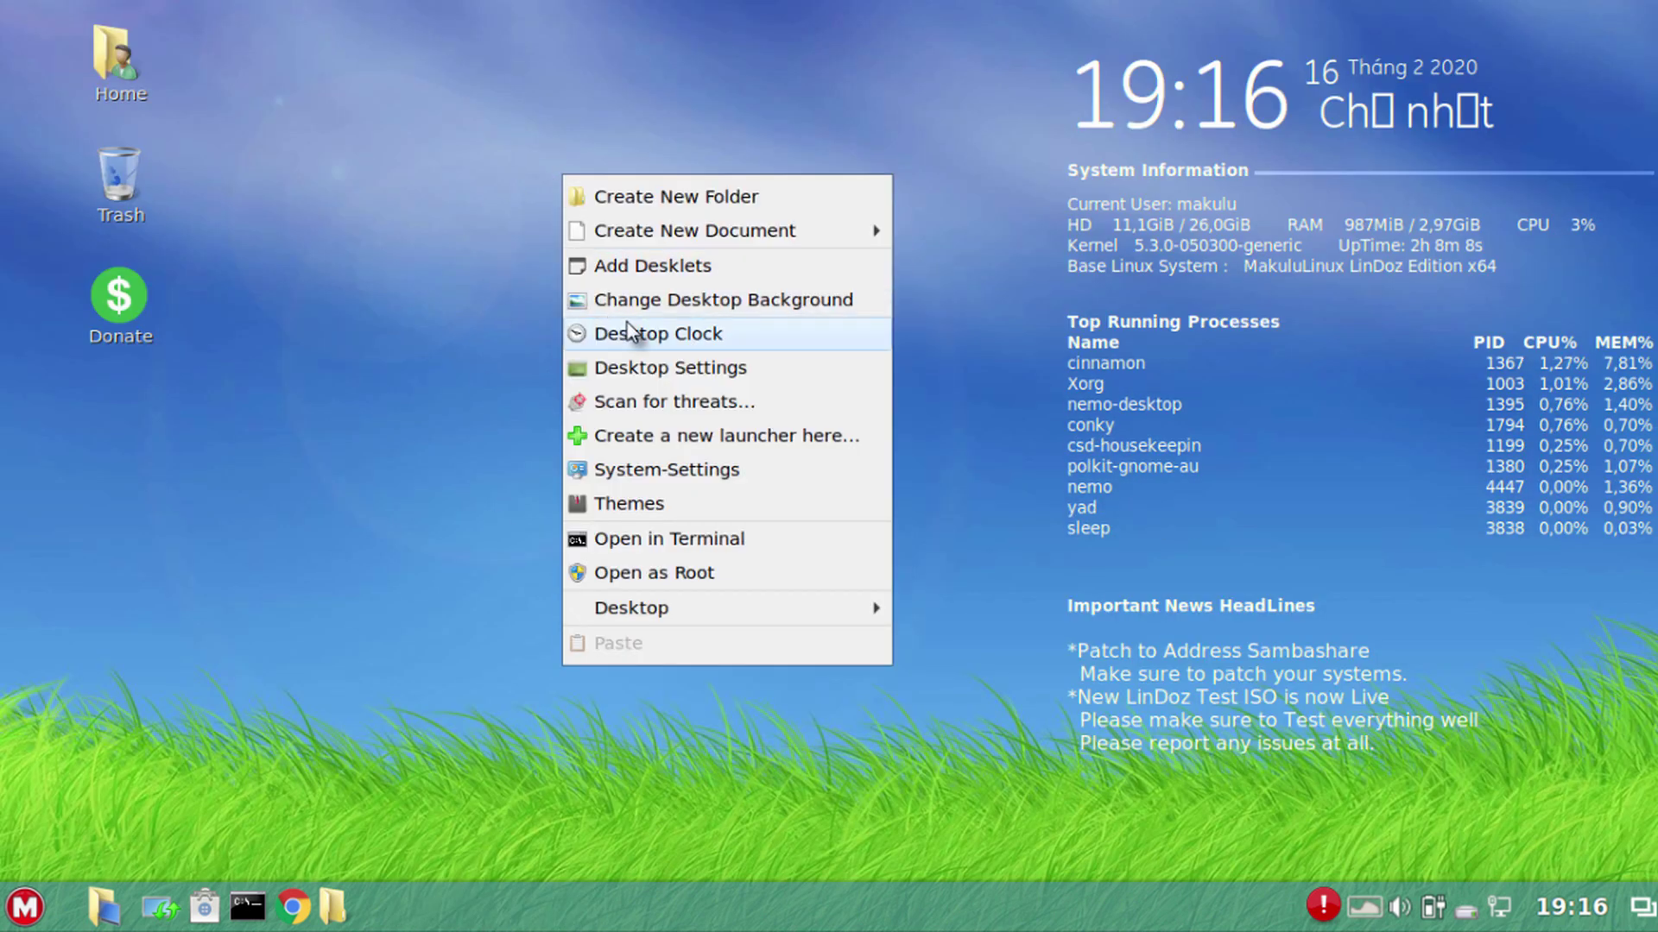
left_click(1093, 311)
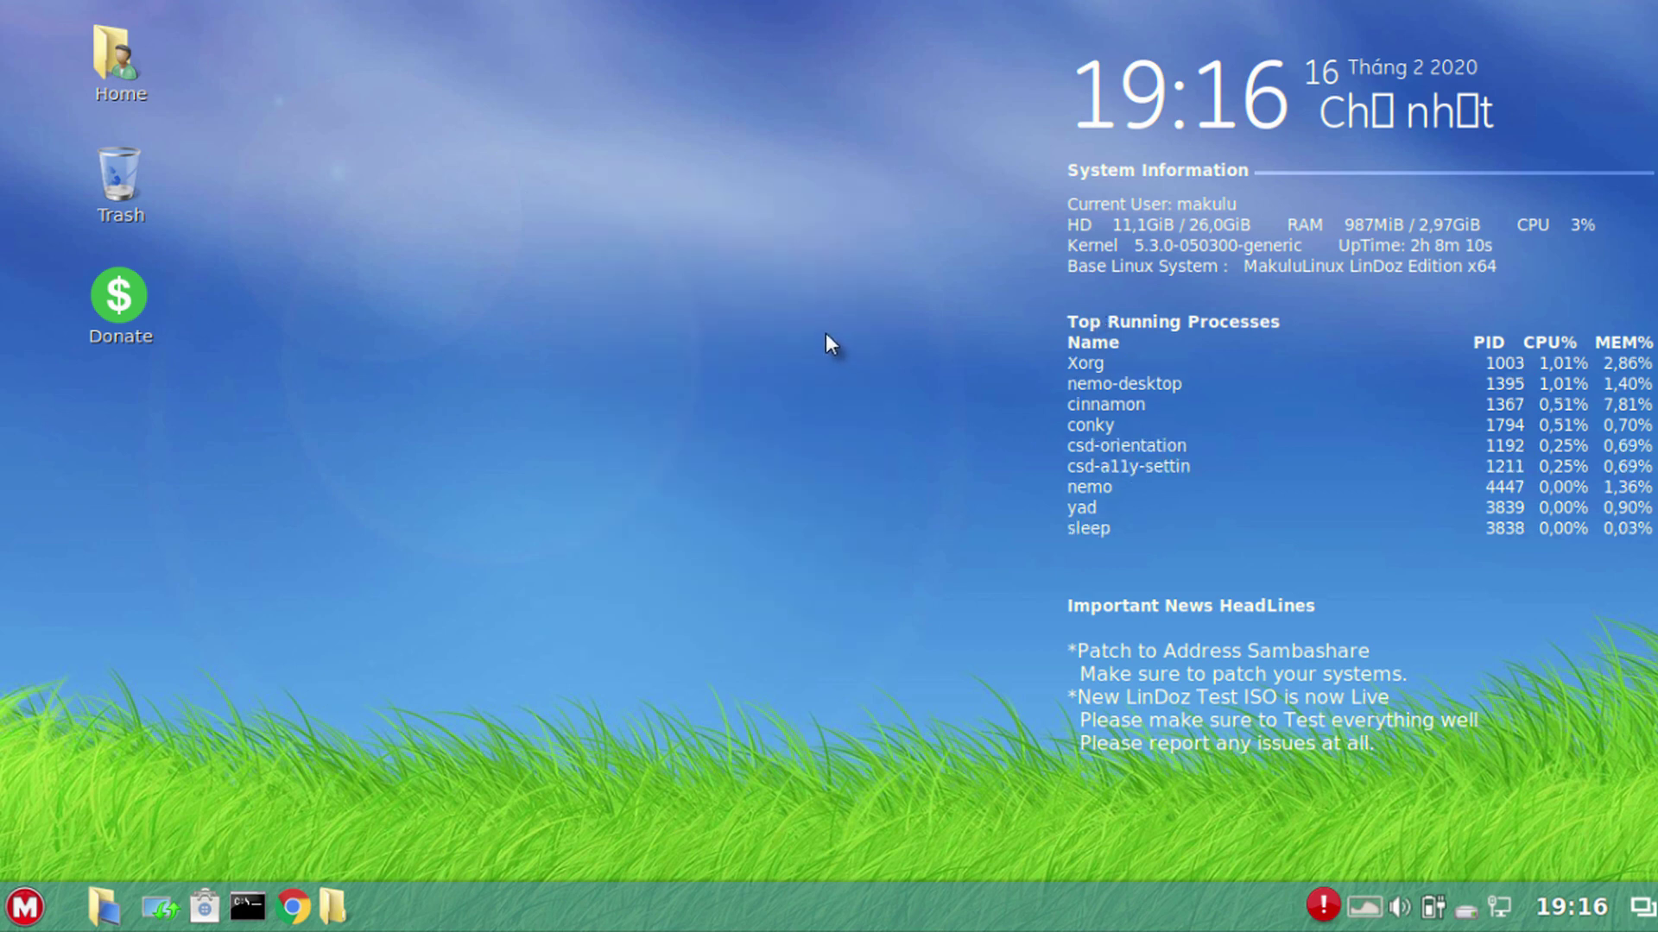
right_click(552, 252)
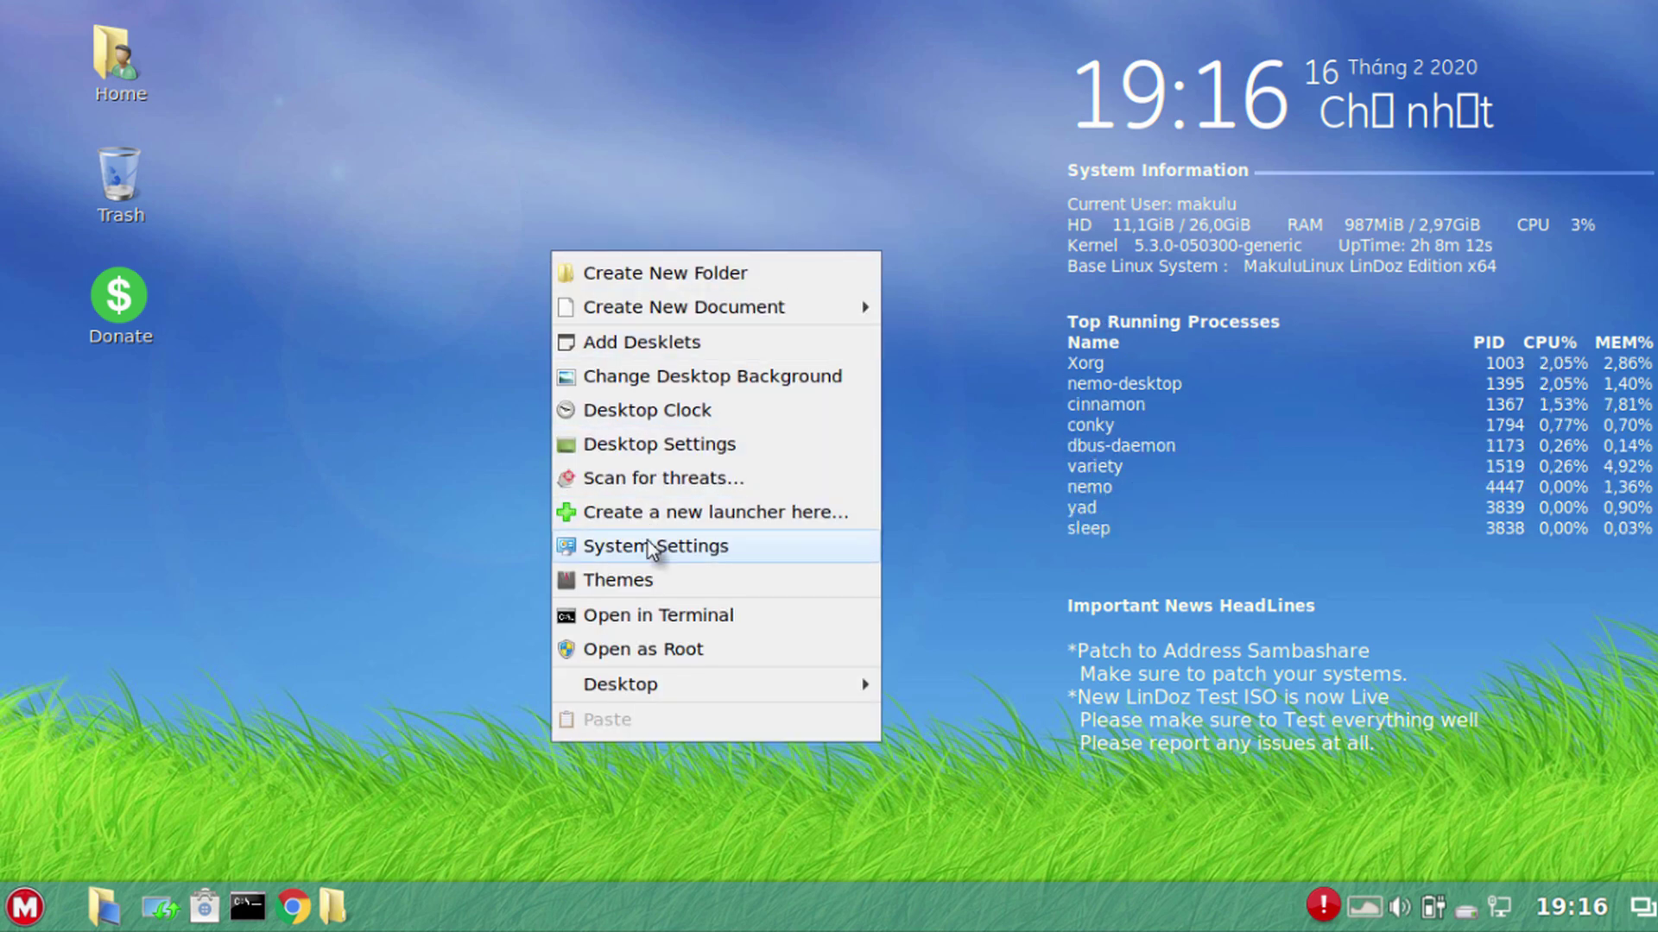
left_click(481, 515)
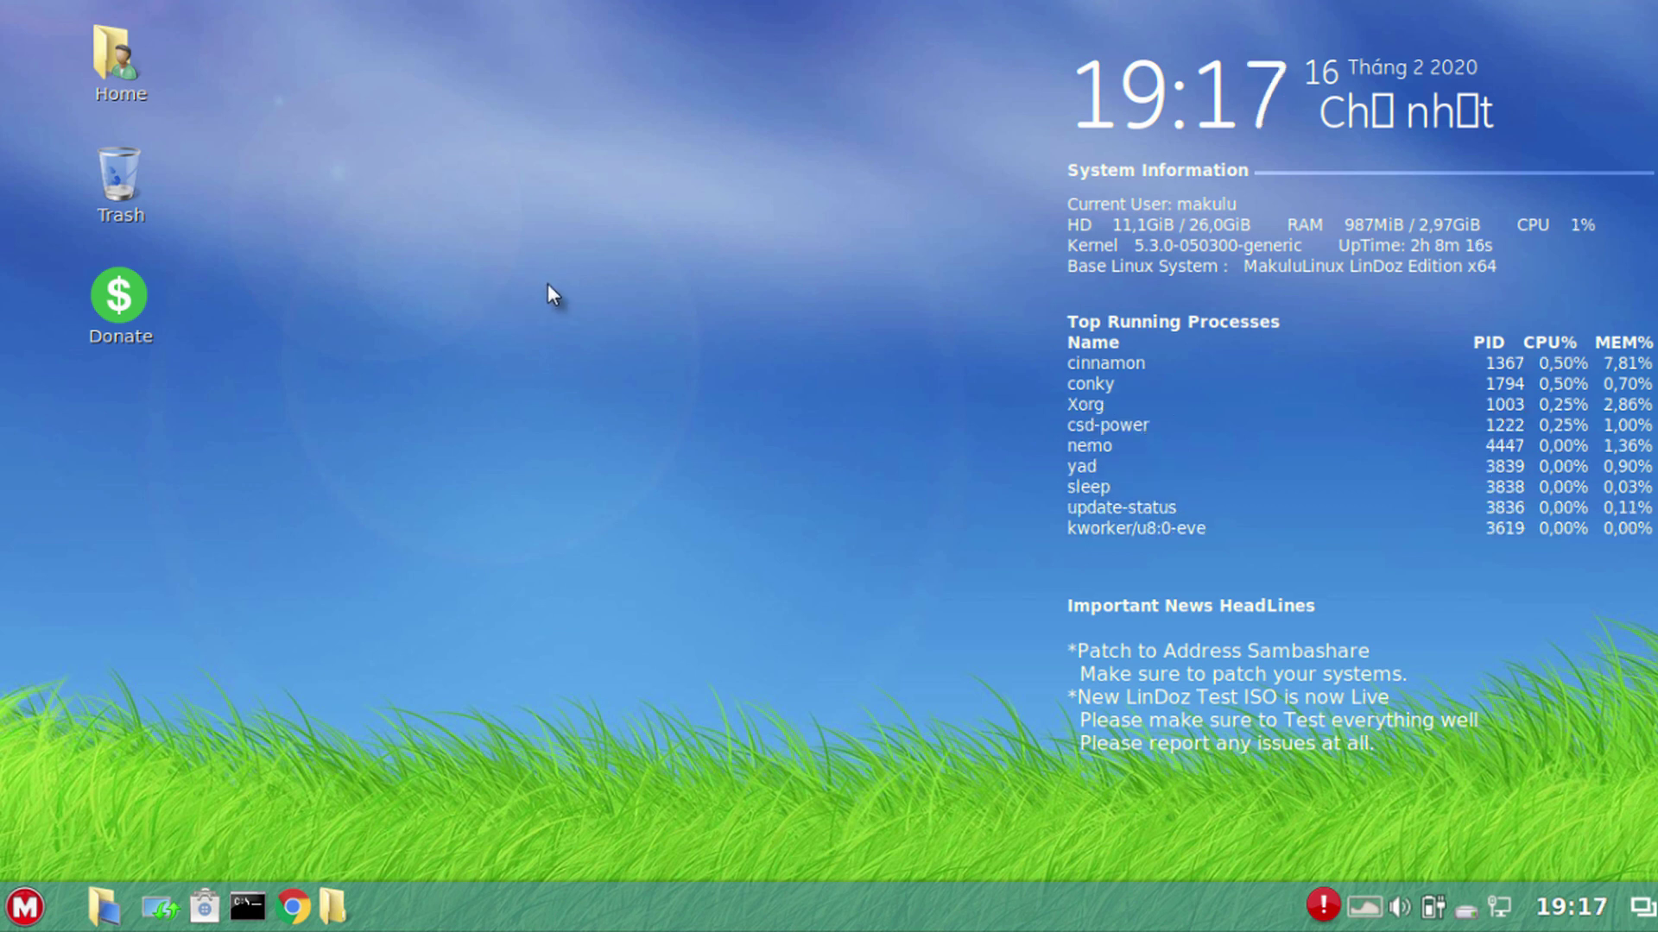
right_click(585, 251)
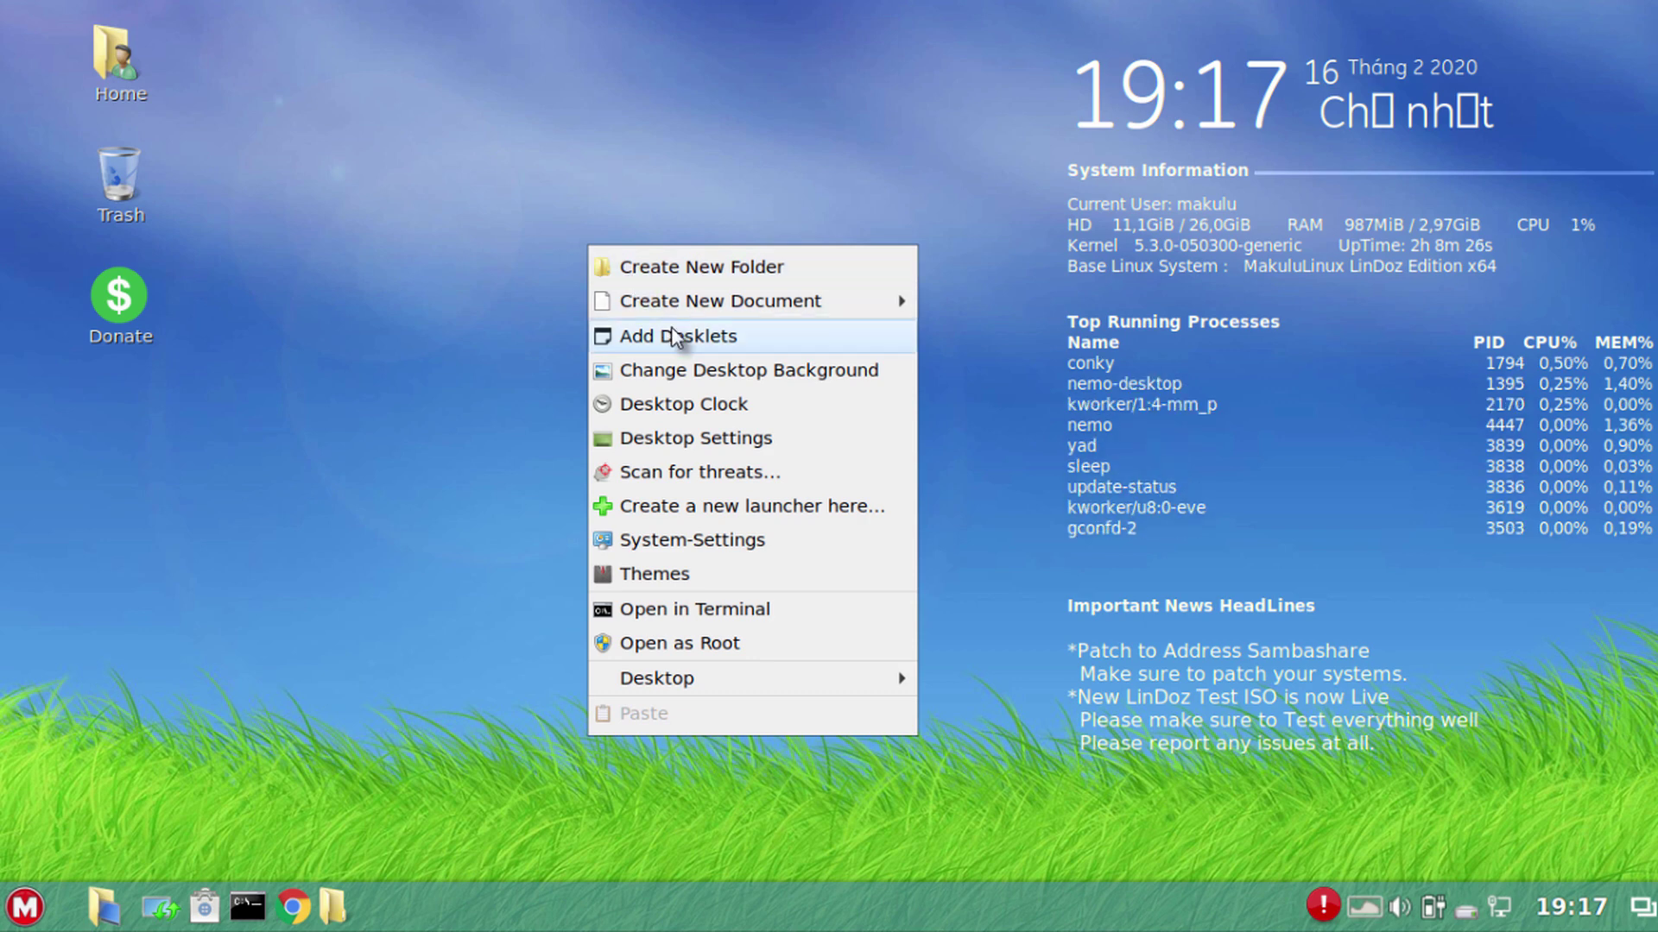
Dismiss the desktop's context options, view the Appearance and Preferences sections of System Settings from the application launcher, and close the window
left_click(932, 299)
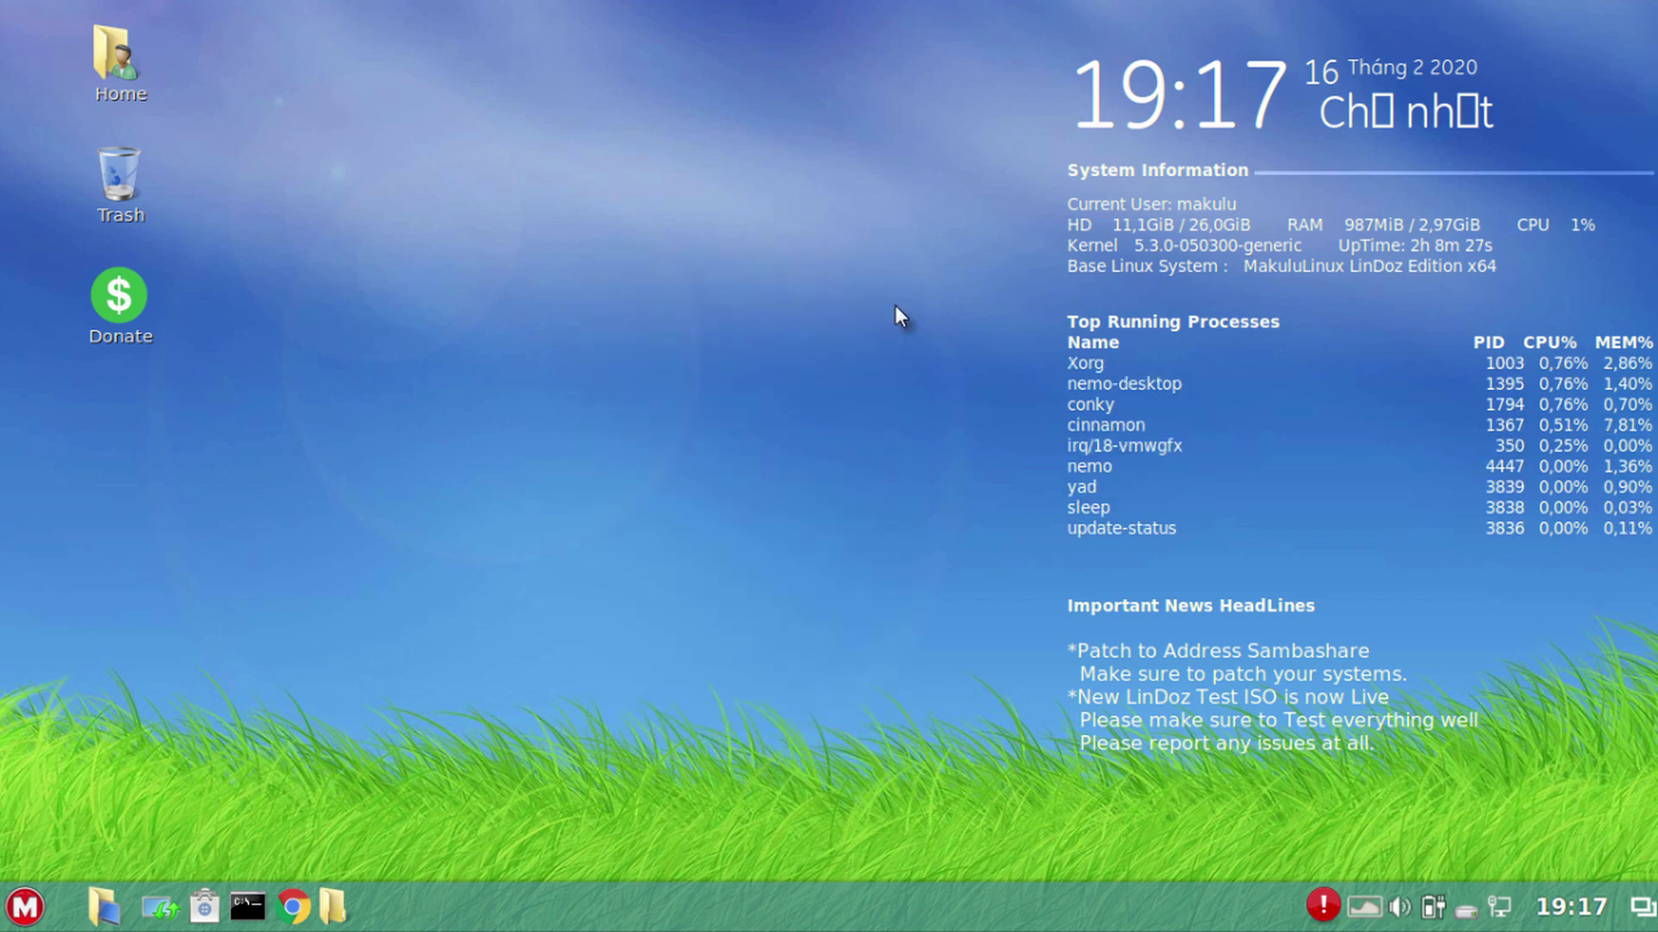
left_click(25, 906)
left_click(324, 274)
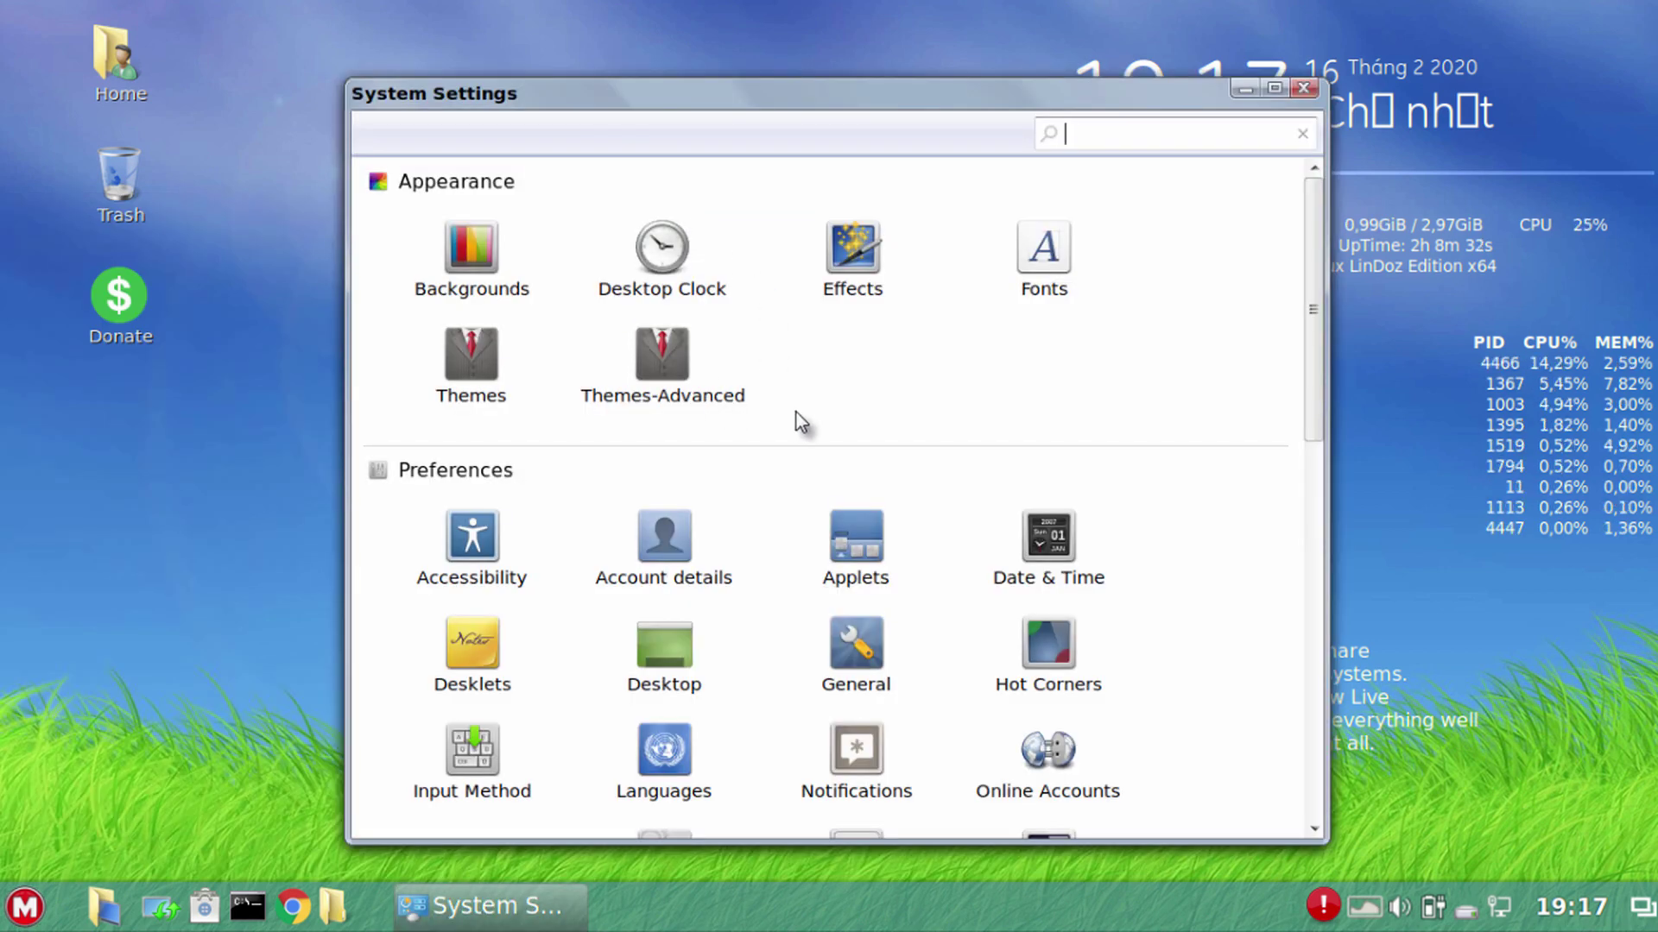
scroll(794, 418, "down", 1)
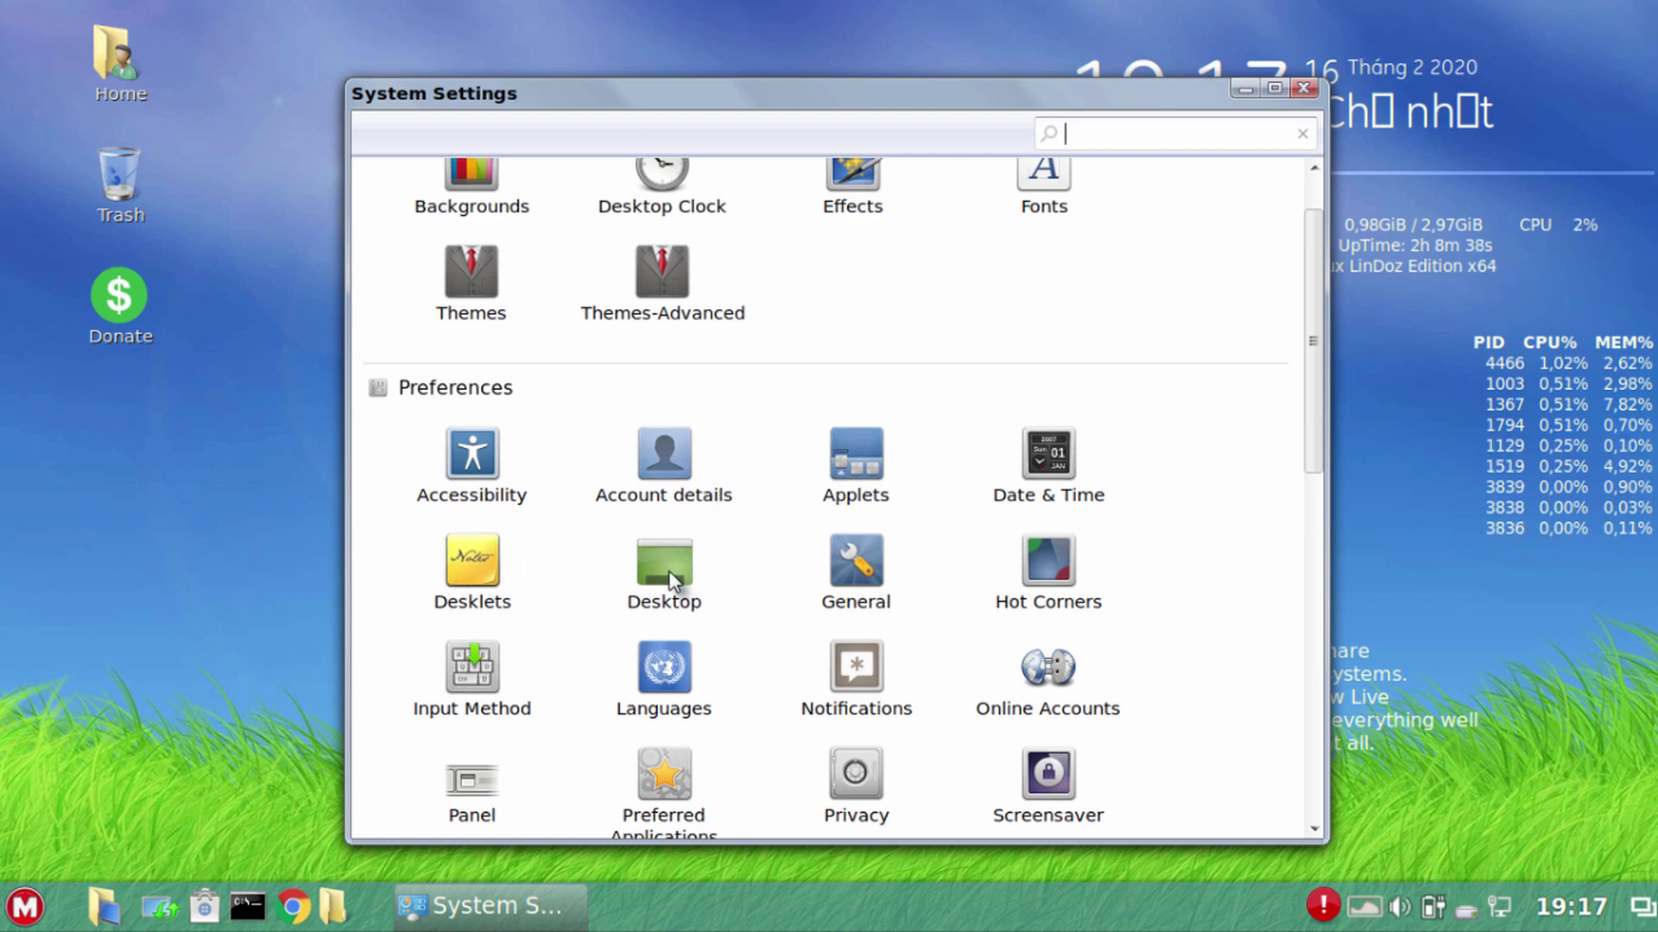
left_click(1303, 88)
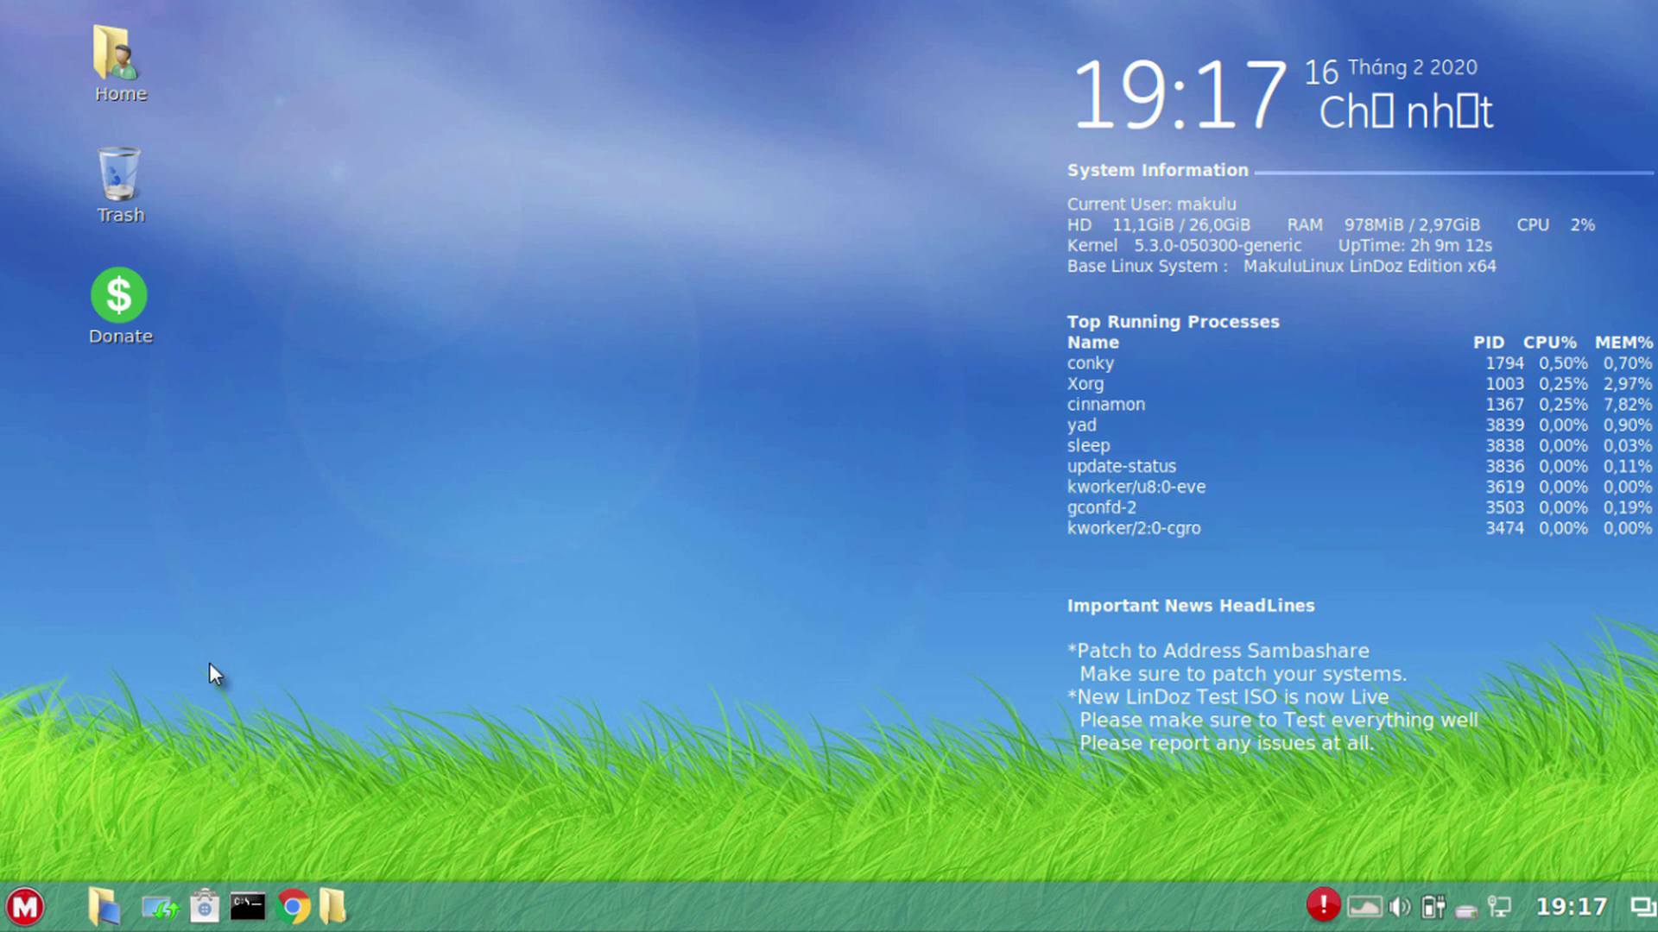
left_click(25, 906)
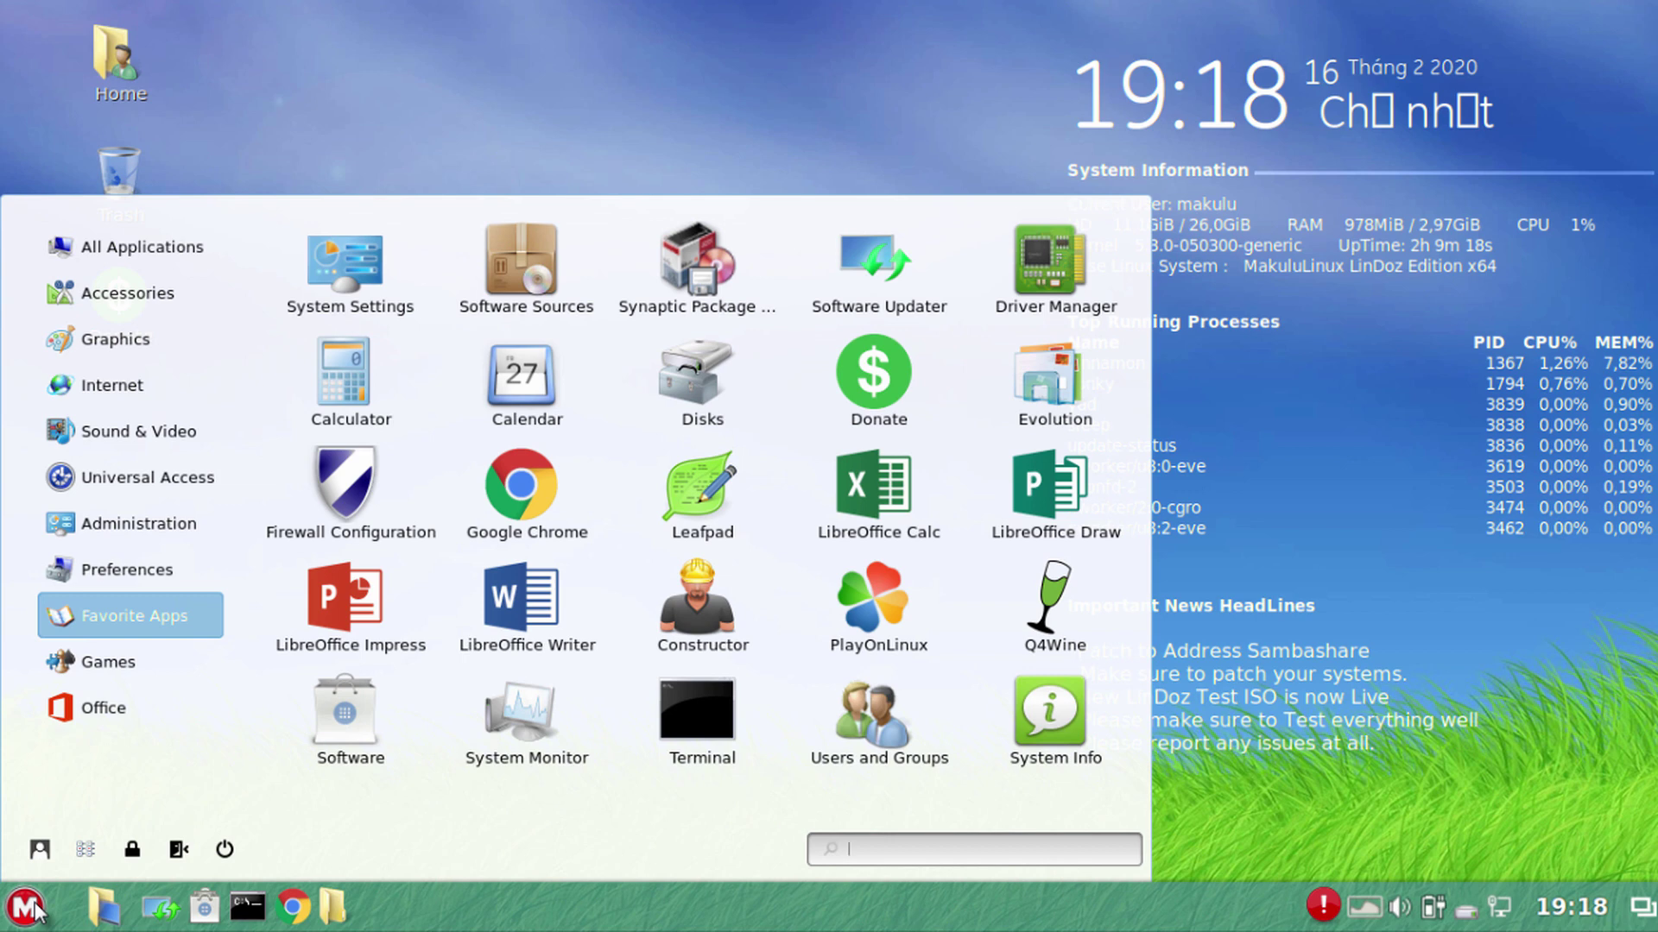
left_click(33, 908)
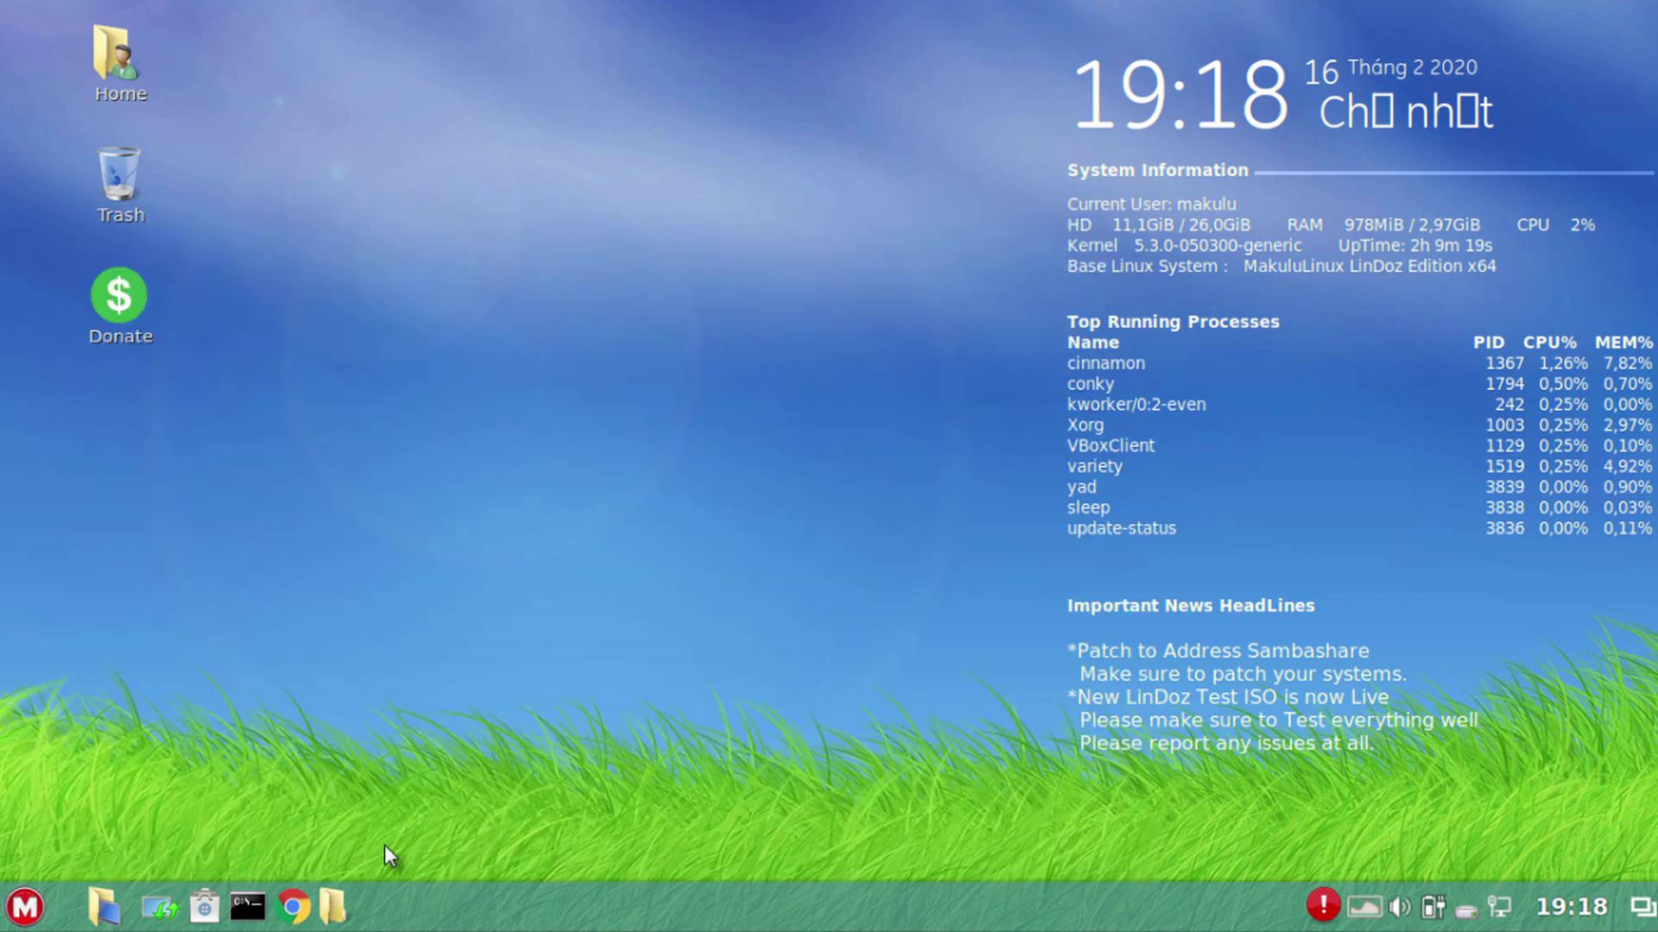
right_click(643, 286)
left_click(71, 869)
Launch Firewall Configuration from the application launcher, authenticate with the account password, view the firewall's settings, and close it
left_click(25, 906)
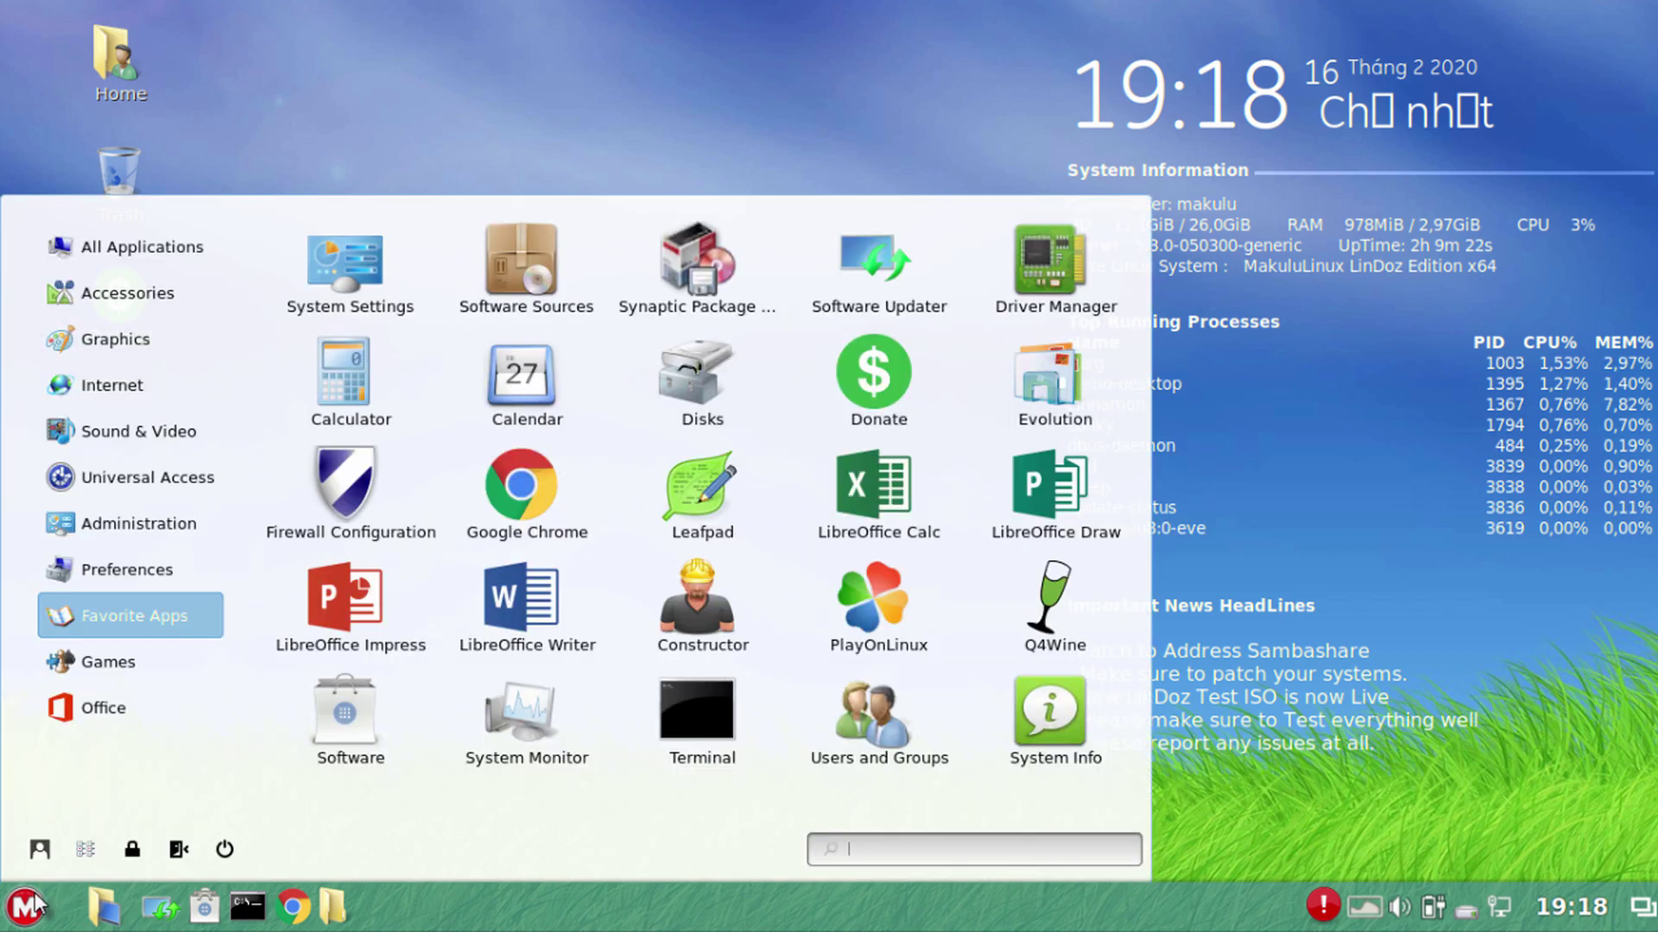
left_click(358, 484)
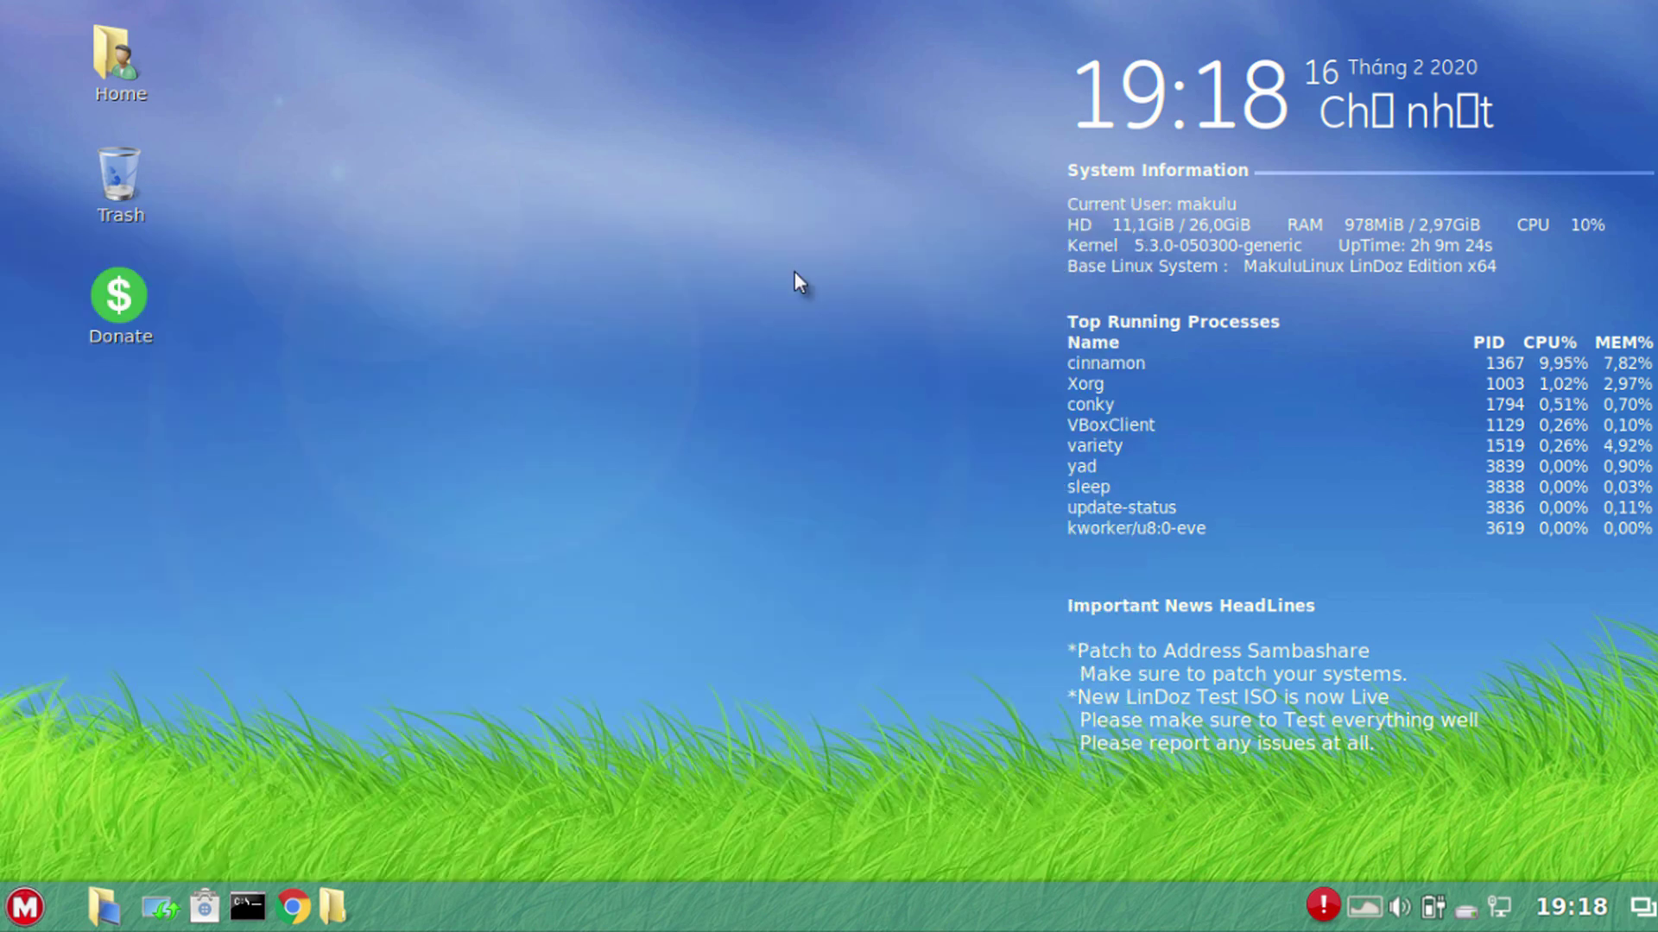
type("******")
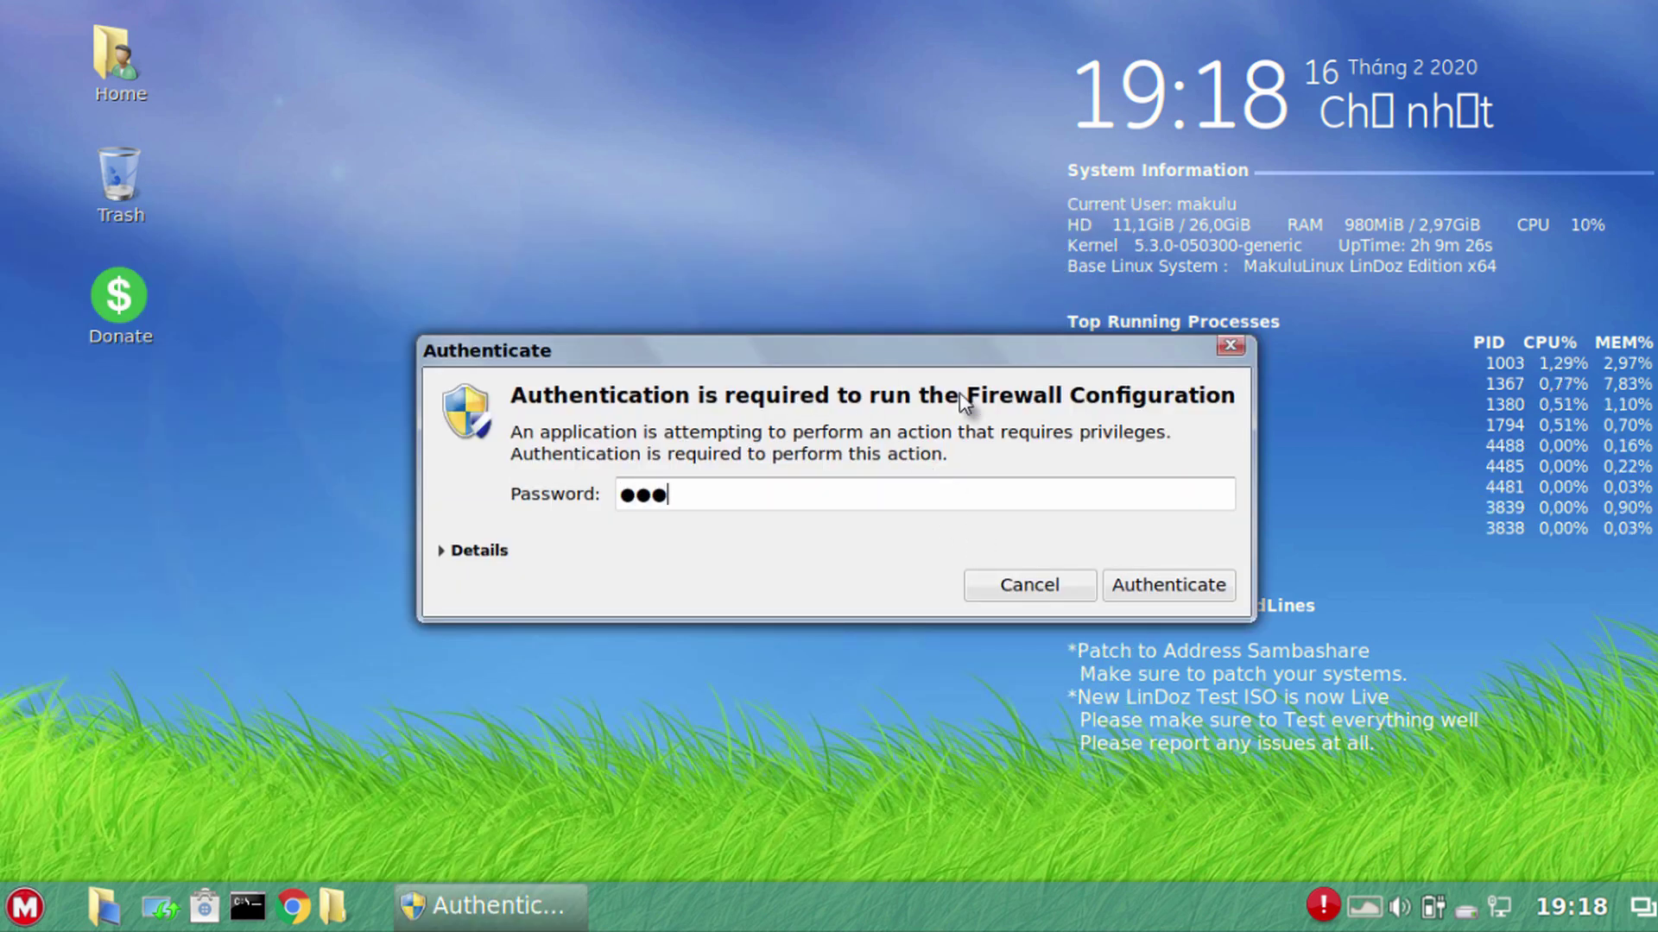
key("Return")
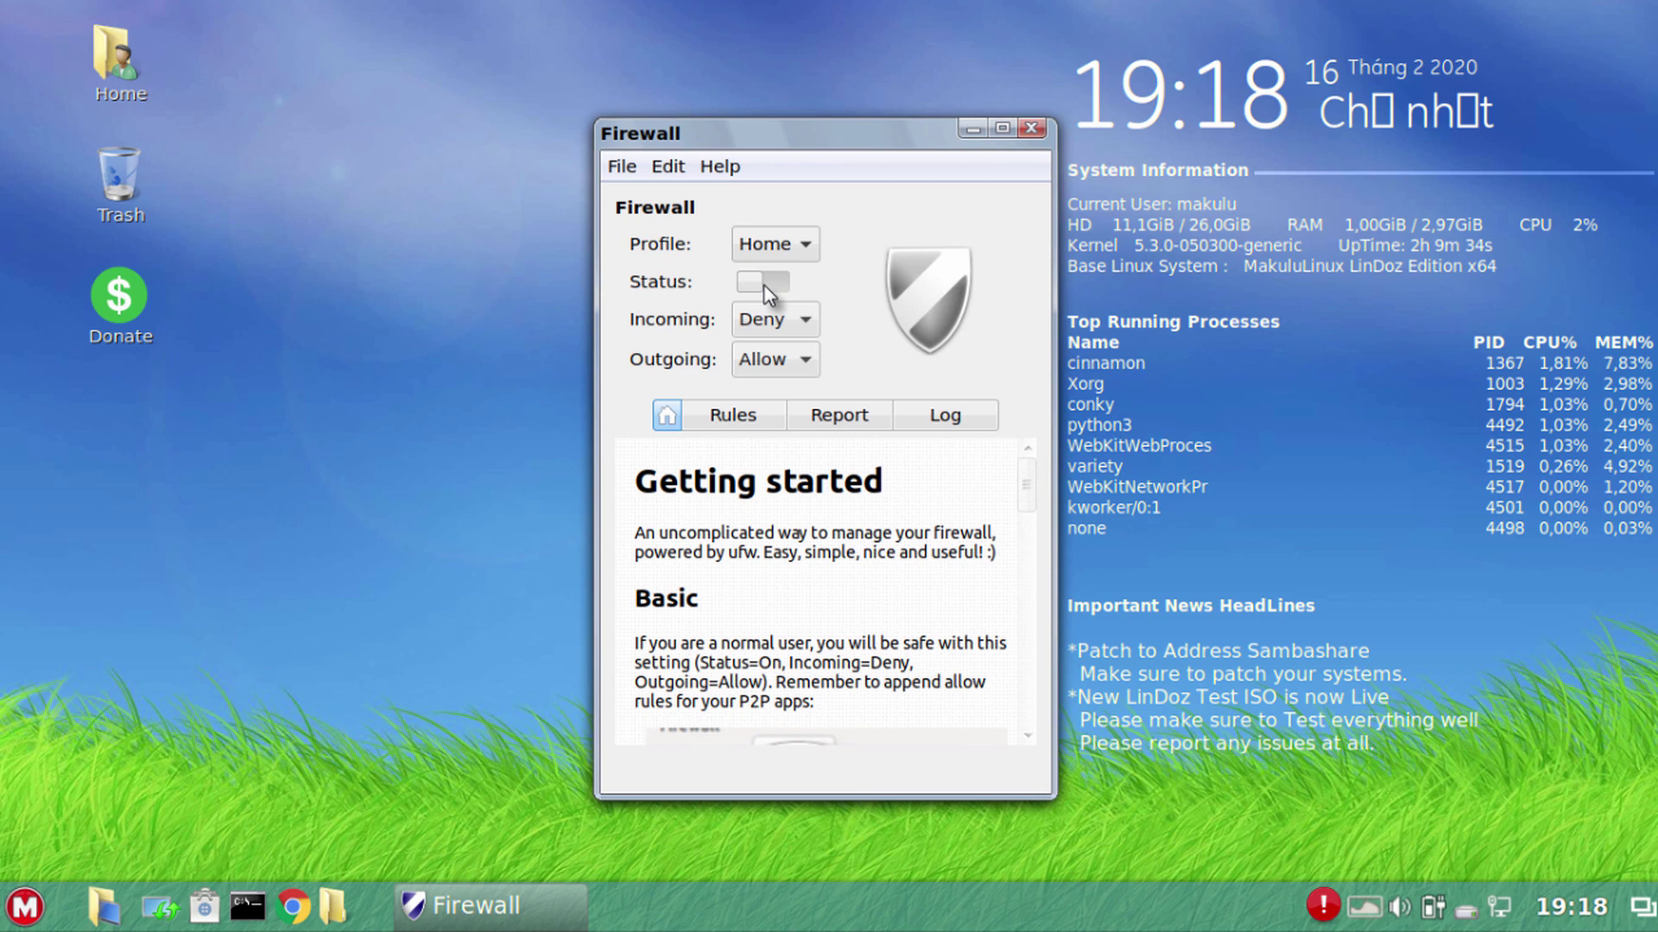
left_click(1032, 128)
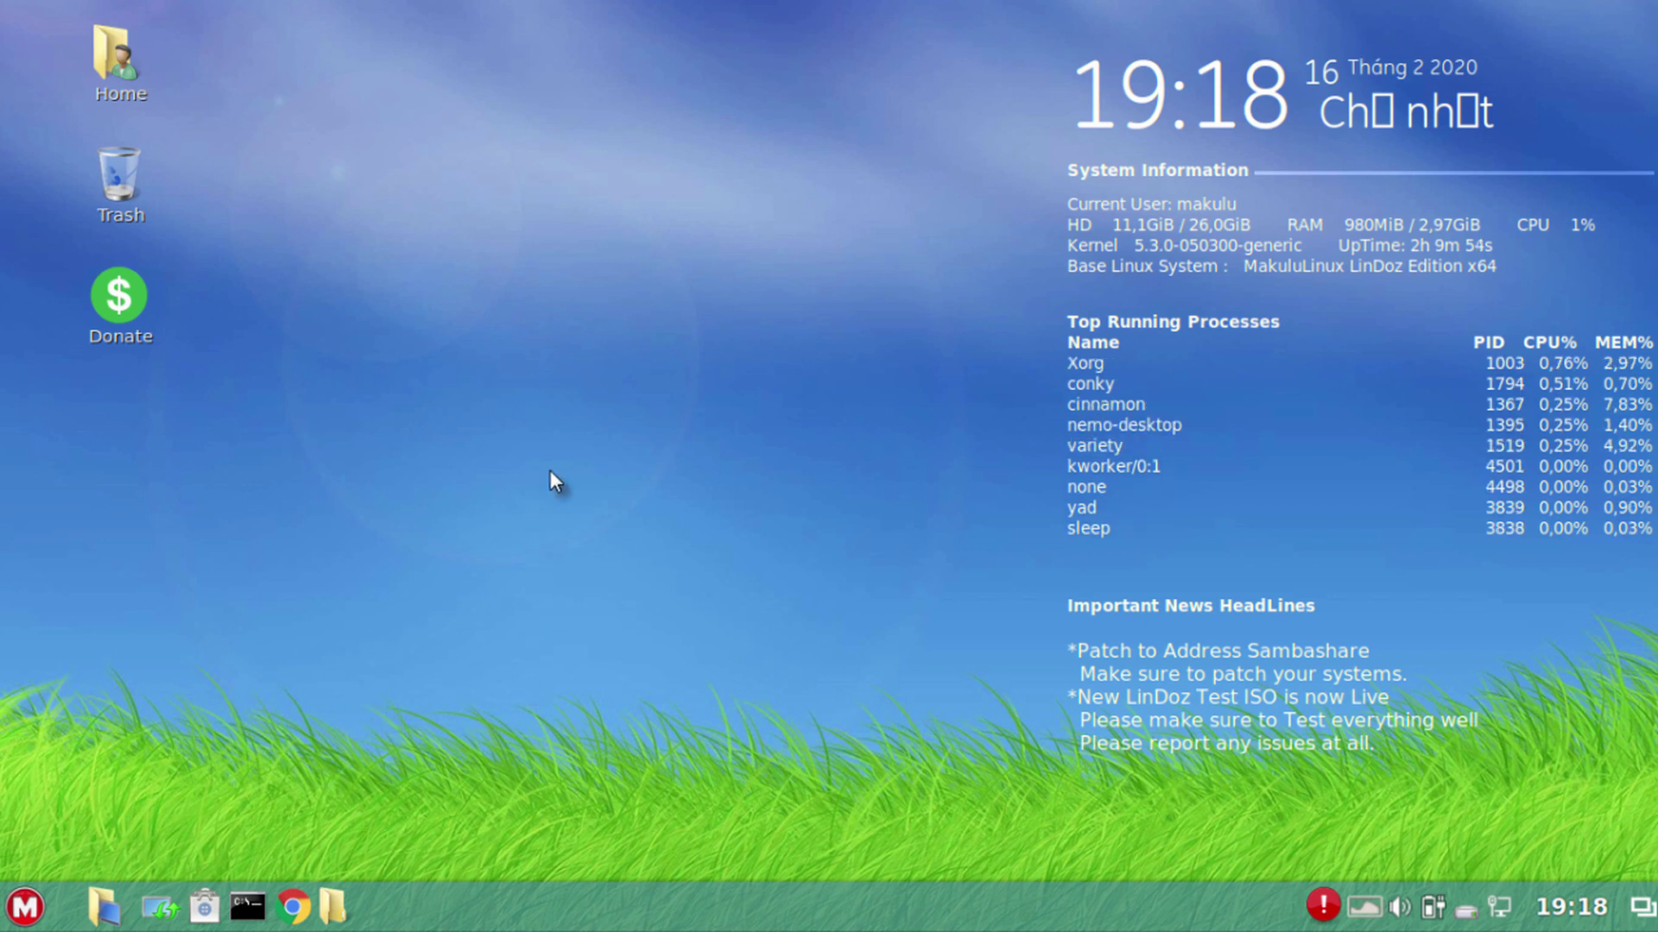
Review the context options of the desktop, the Videos folder and the empty area of the Home folder, and close the Home window
left_click(18, 906)
left_click(17, 906)
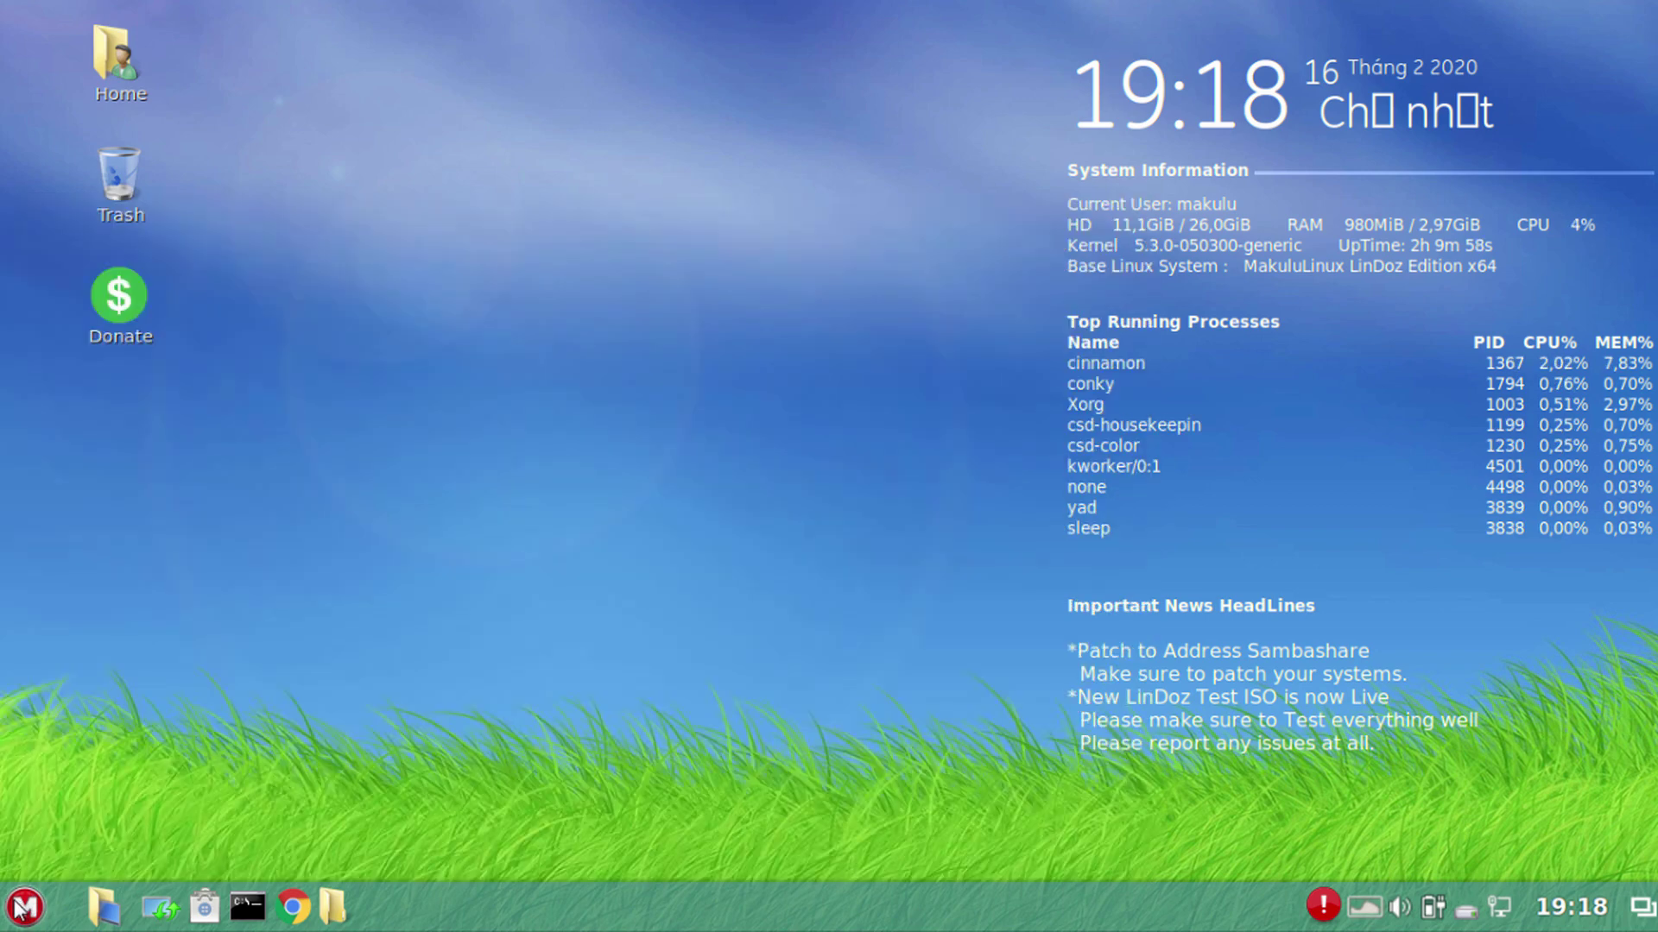
right_click(563, 144)
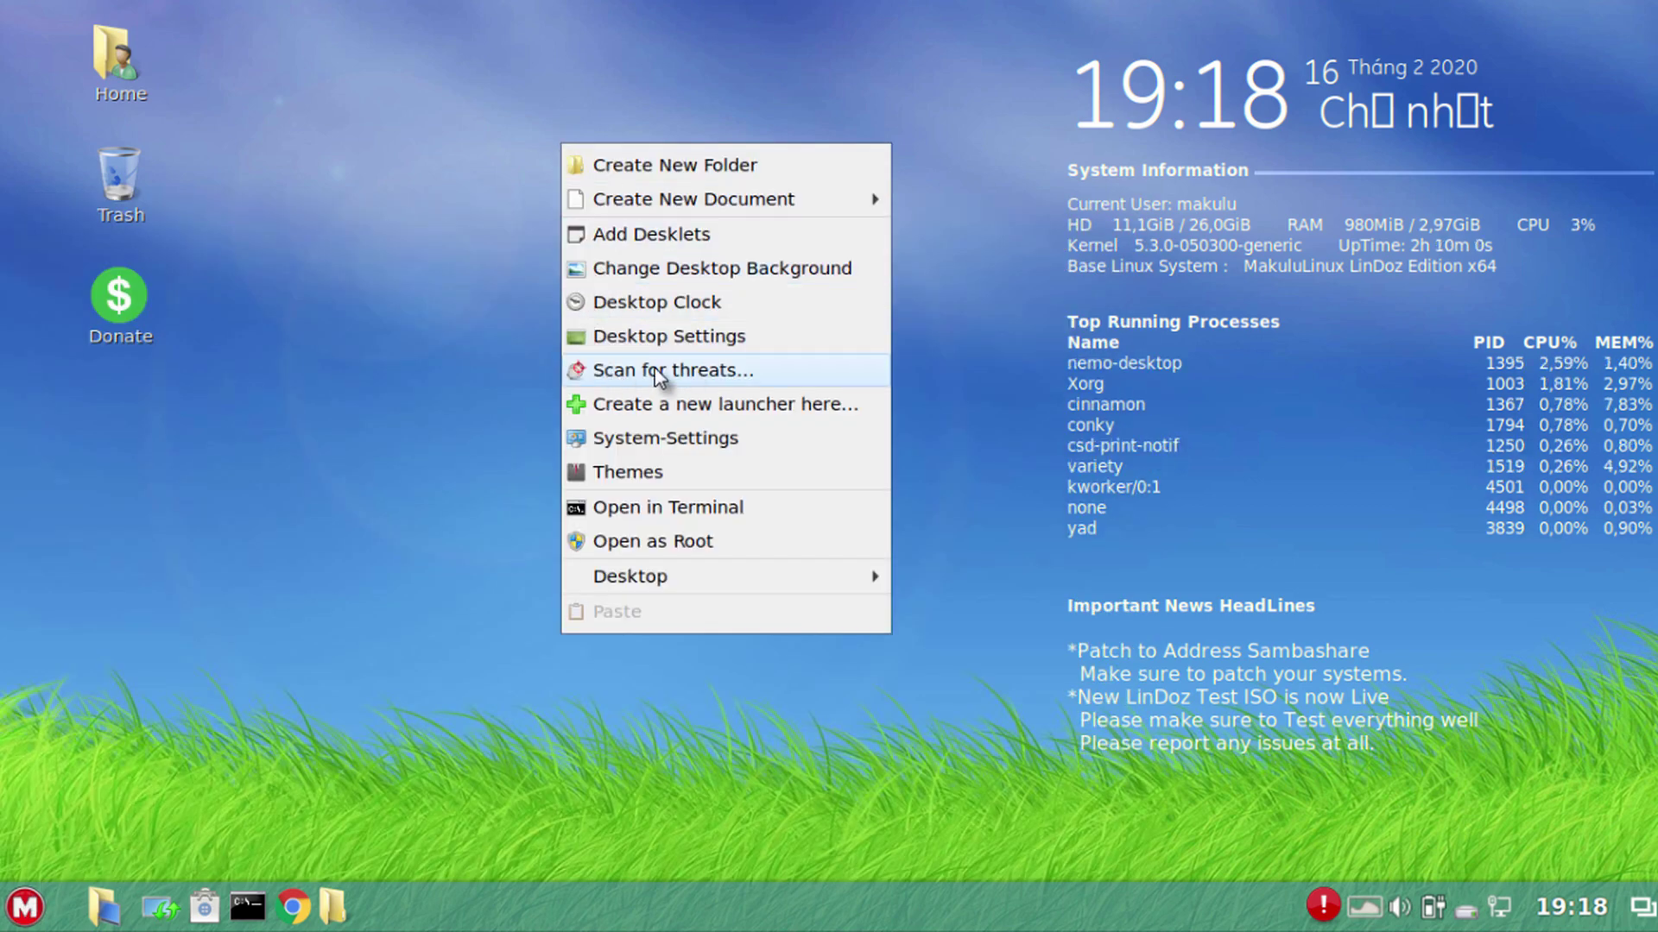
left_click(332, 907)
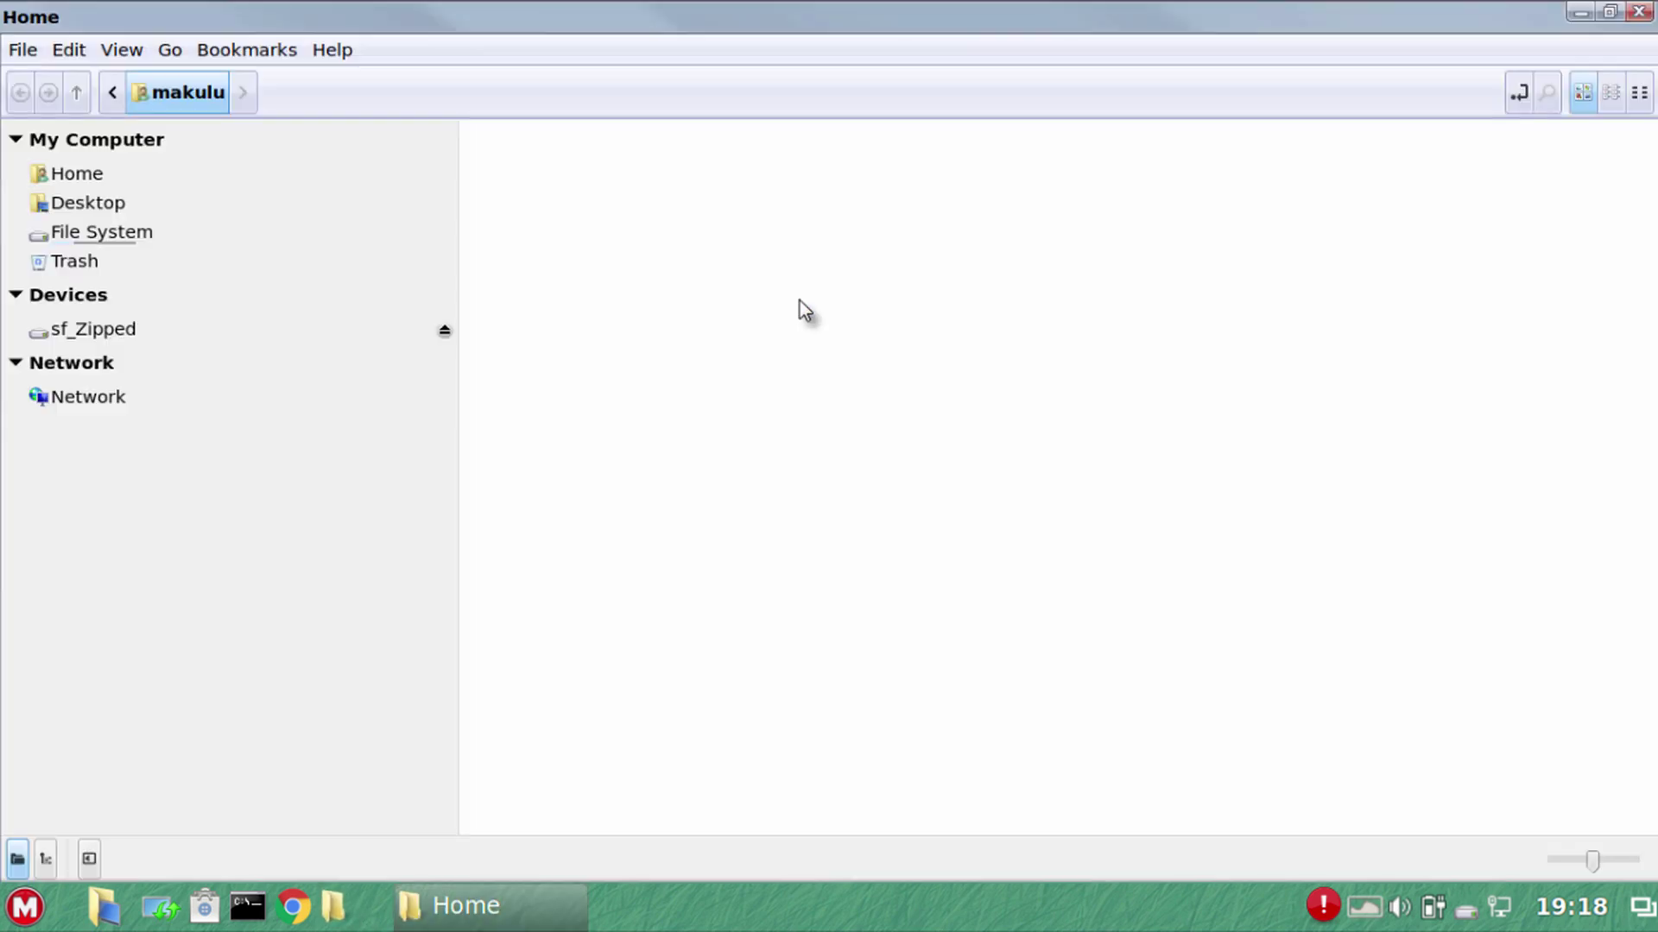
right_click(758, 252)
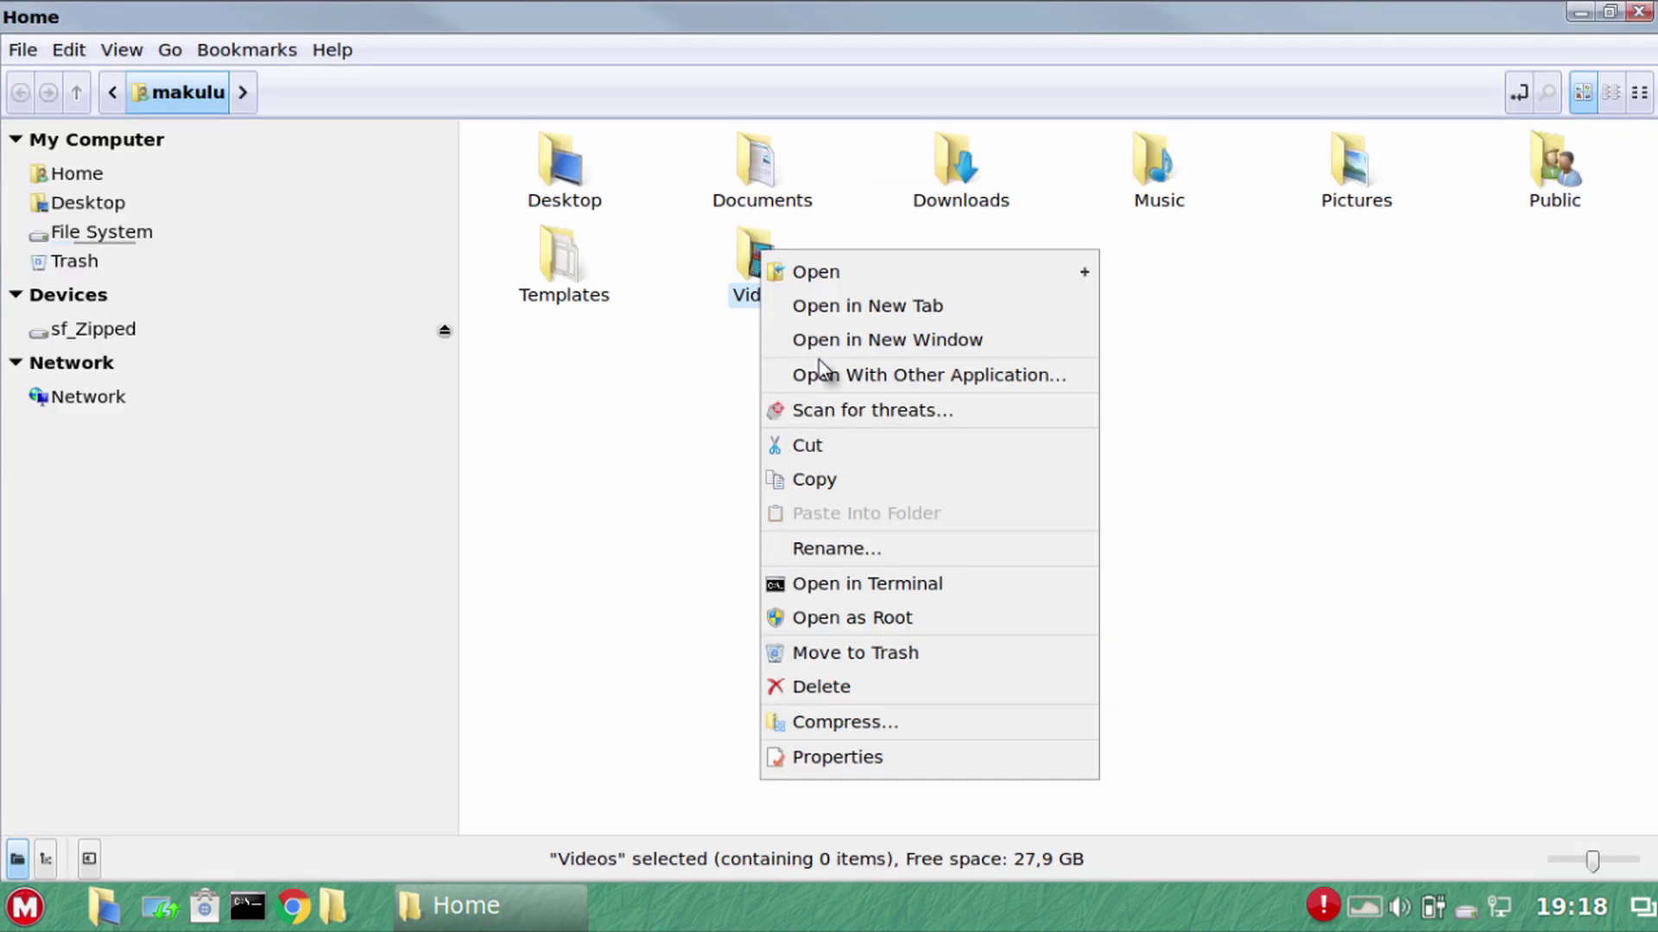
left_click(1091, 423)
right_click(1092, 421)
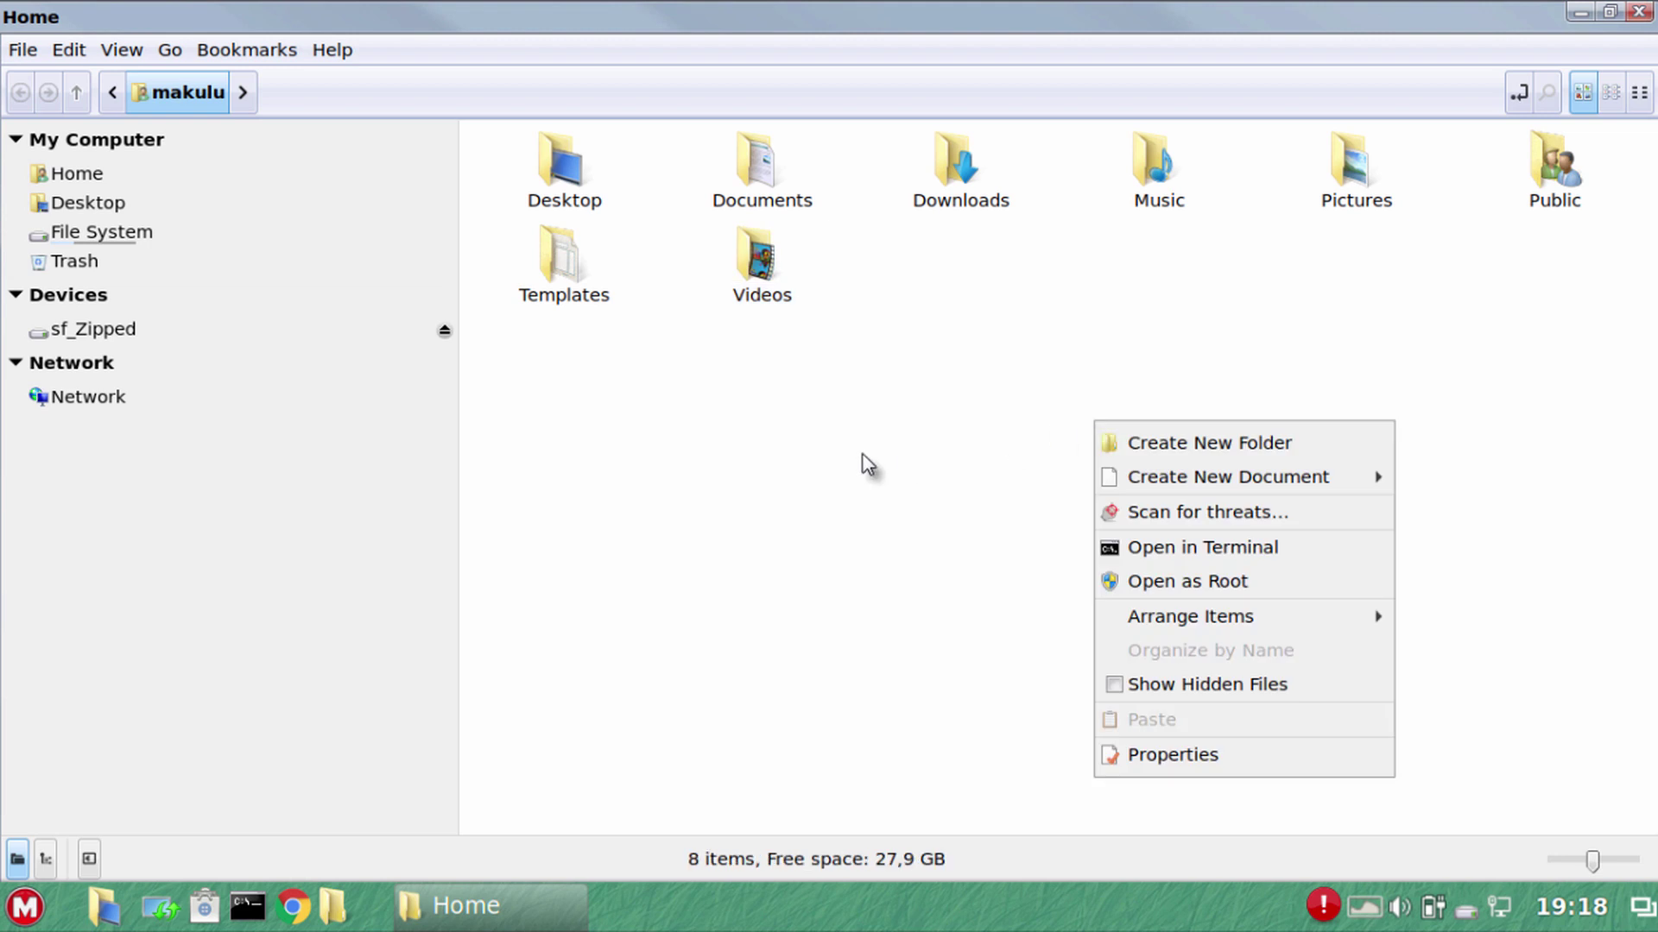
left_click(863, 463)
left_click(1638, 11)
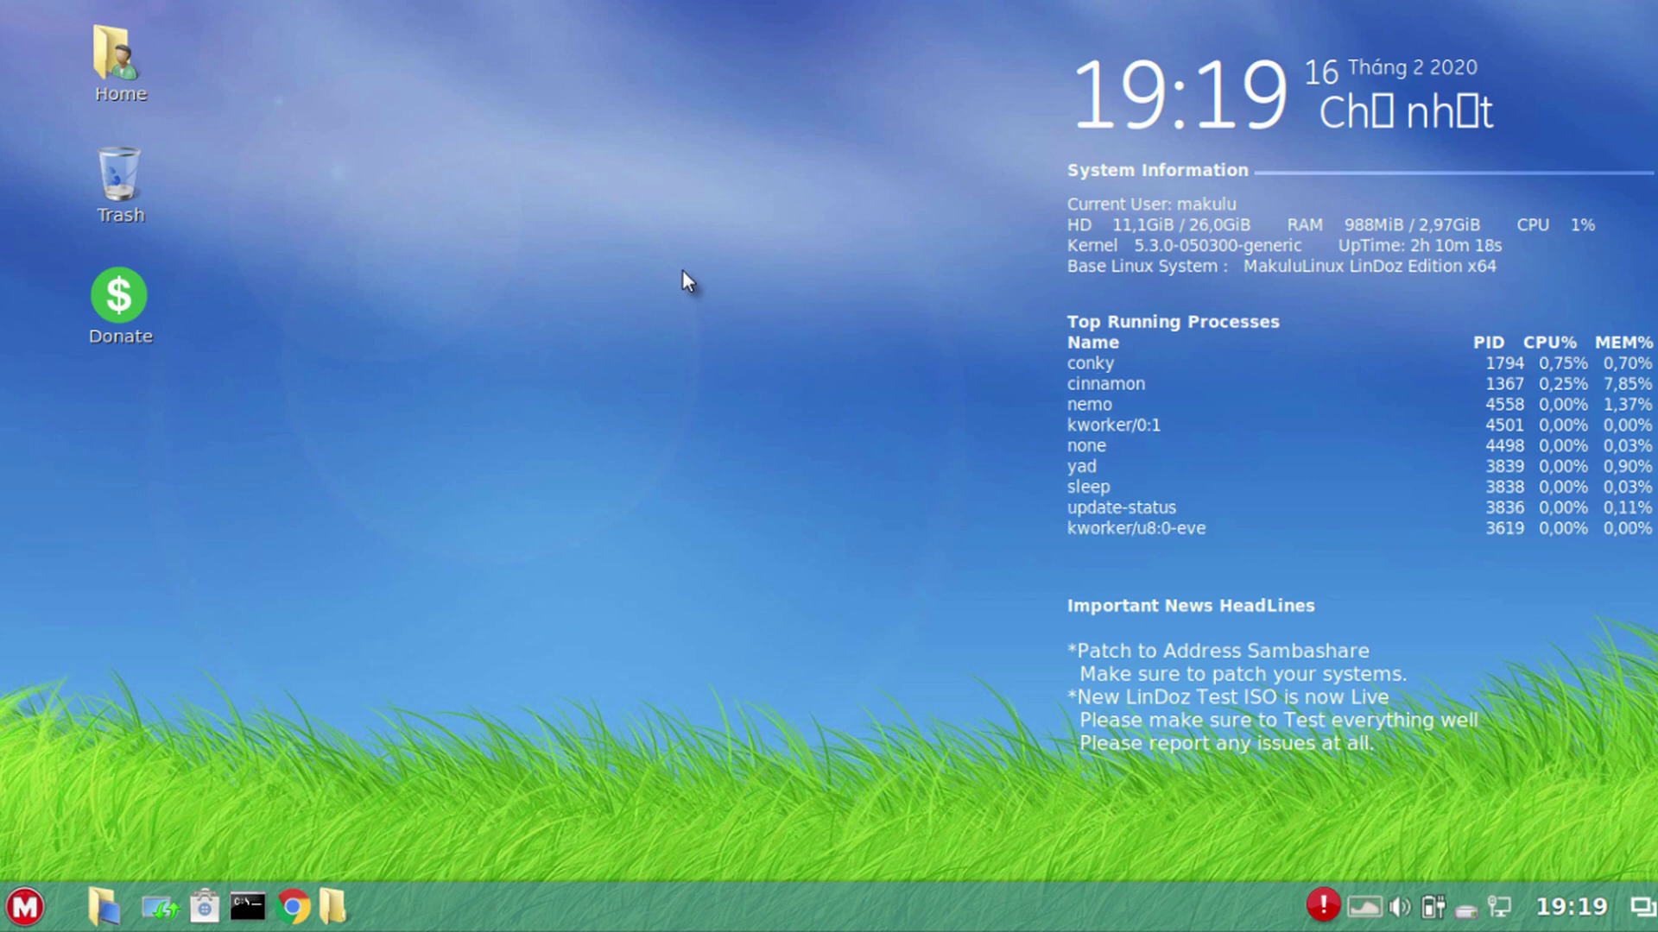
Open and close the Home folder window several times to view its folder icons and layout
left_click(333, 907)
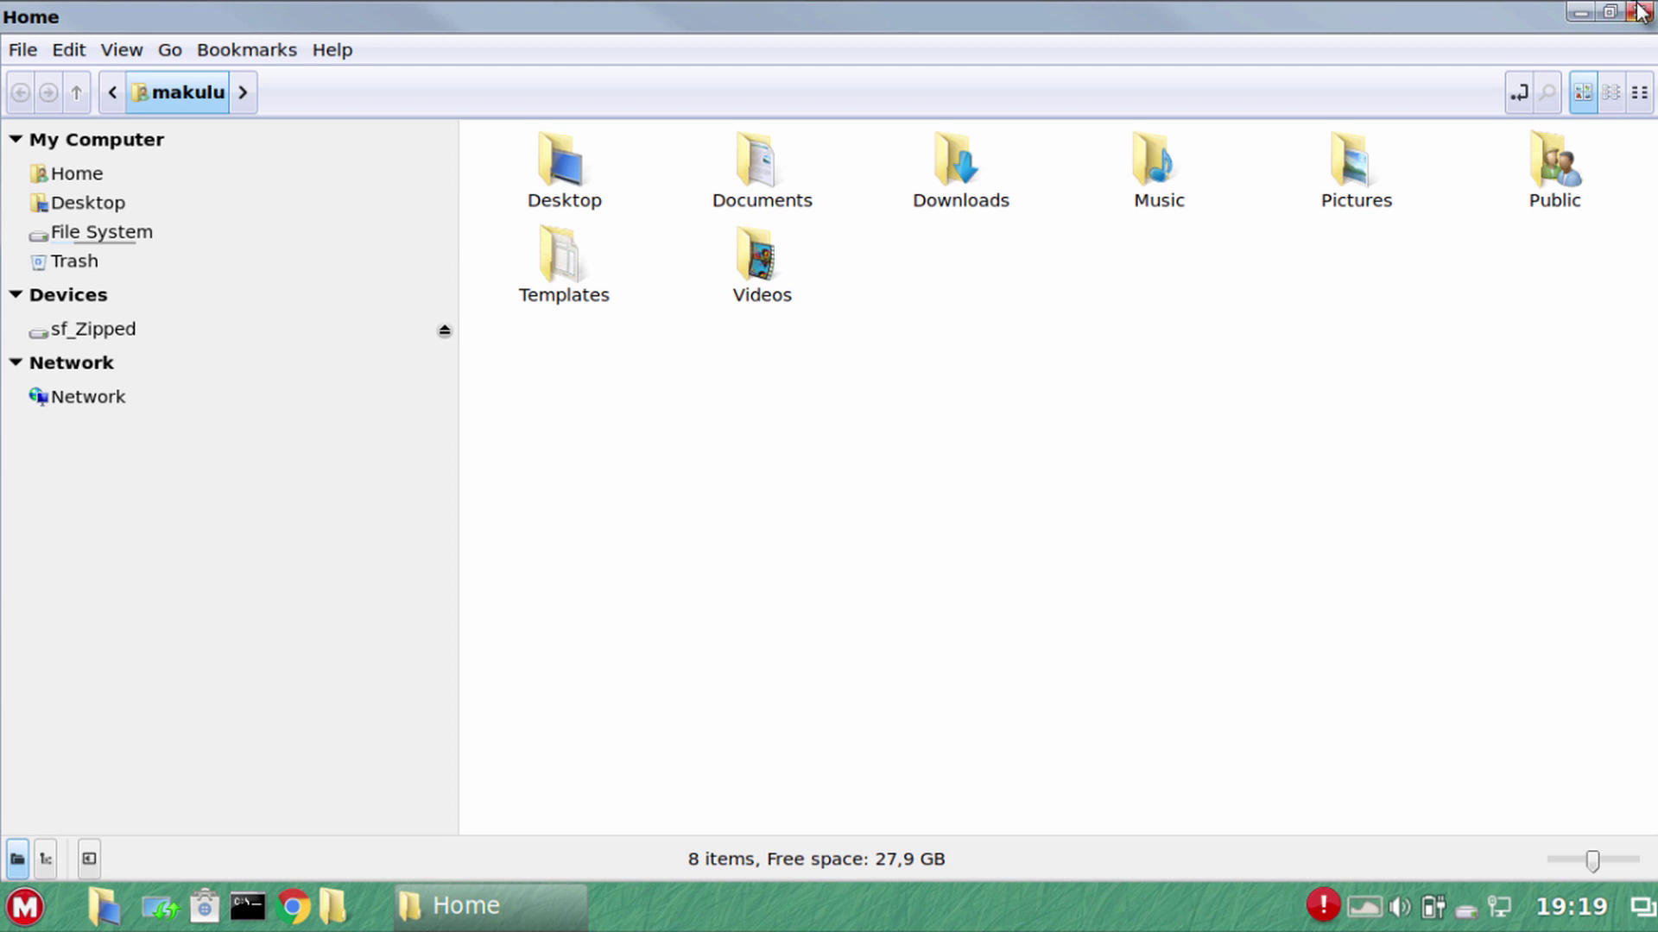
left_click(1638, 12)
left_click(333, 907)
left_click(1638, 11)
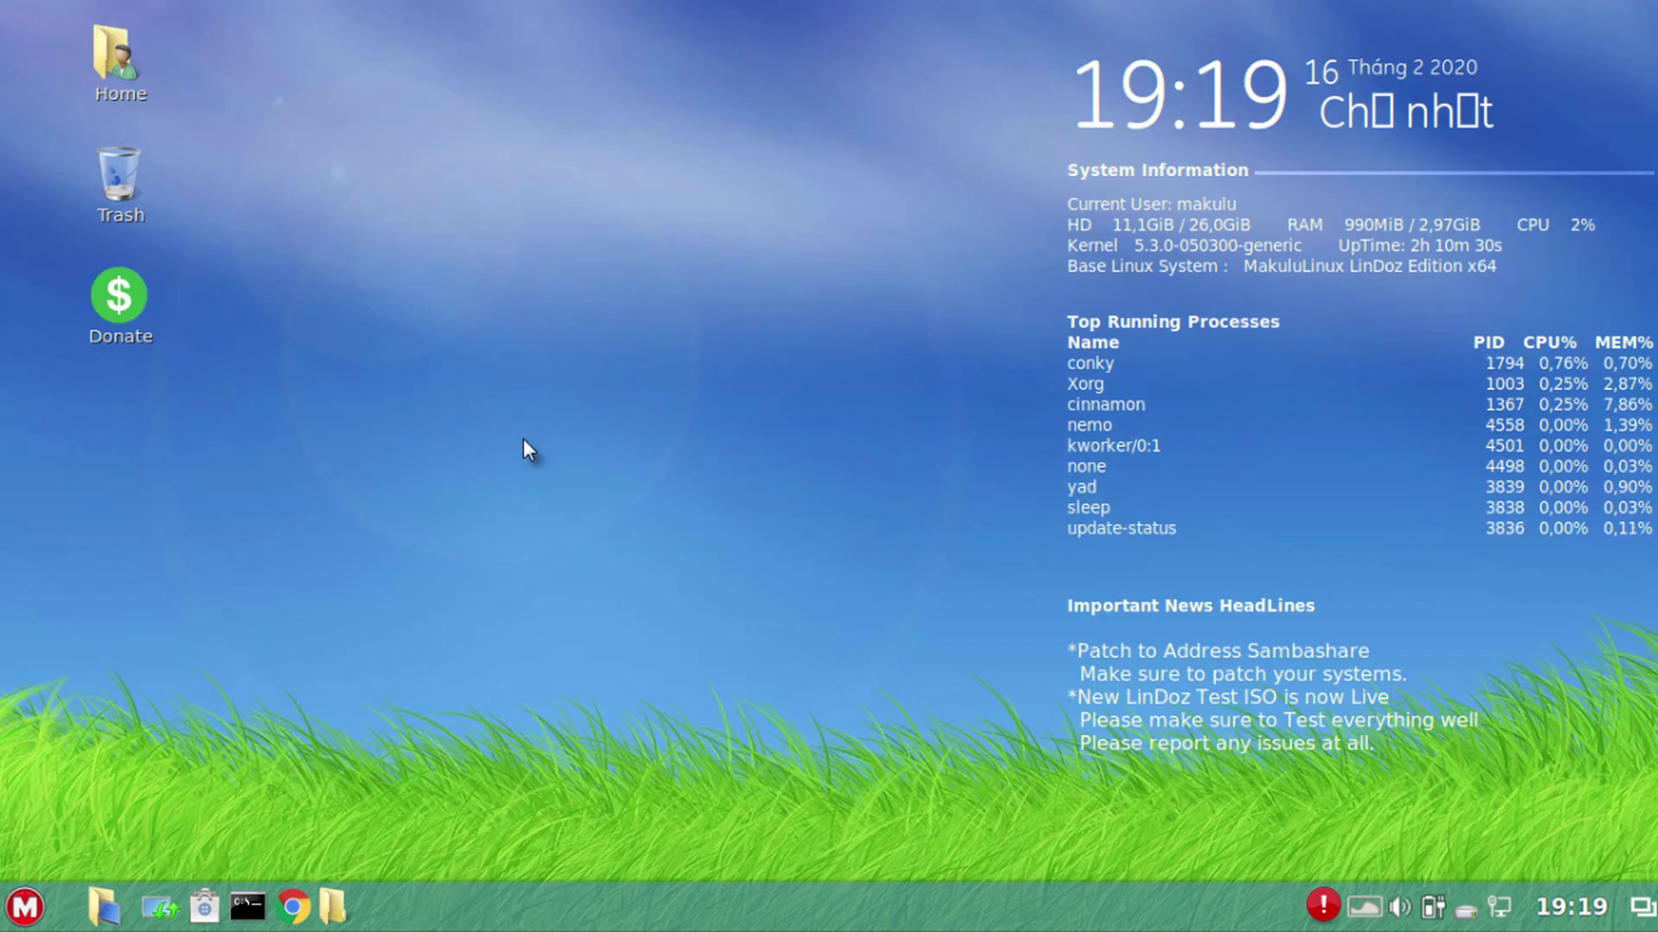
left_click(337, 903)
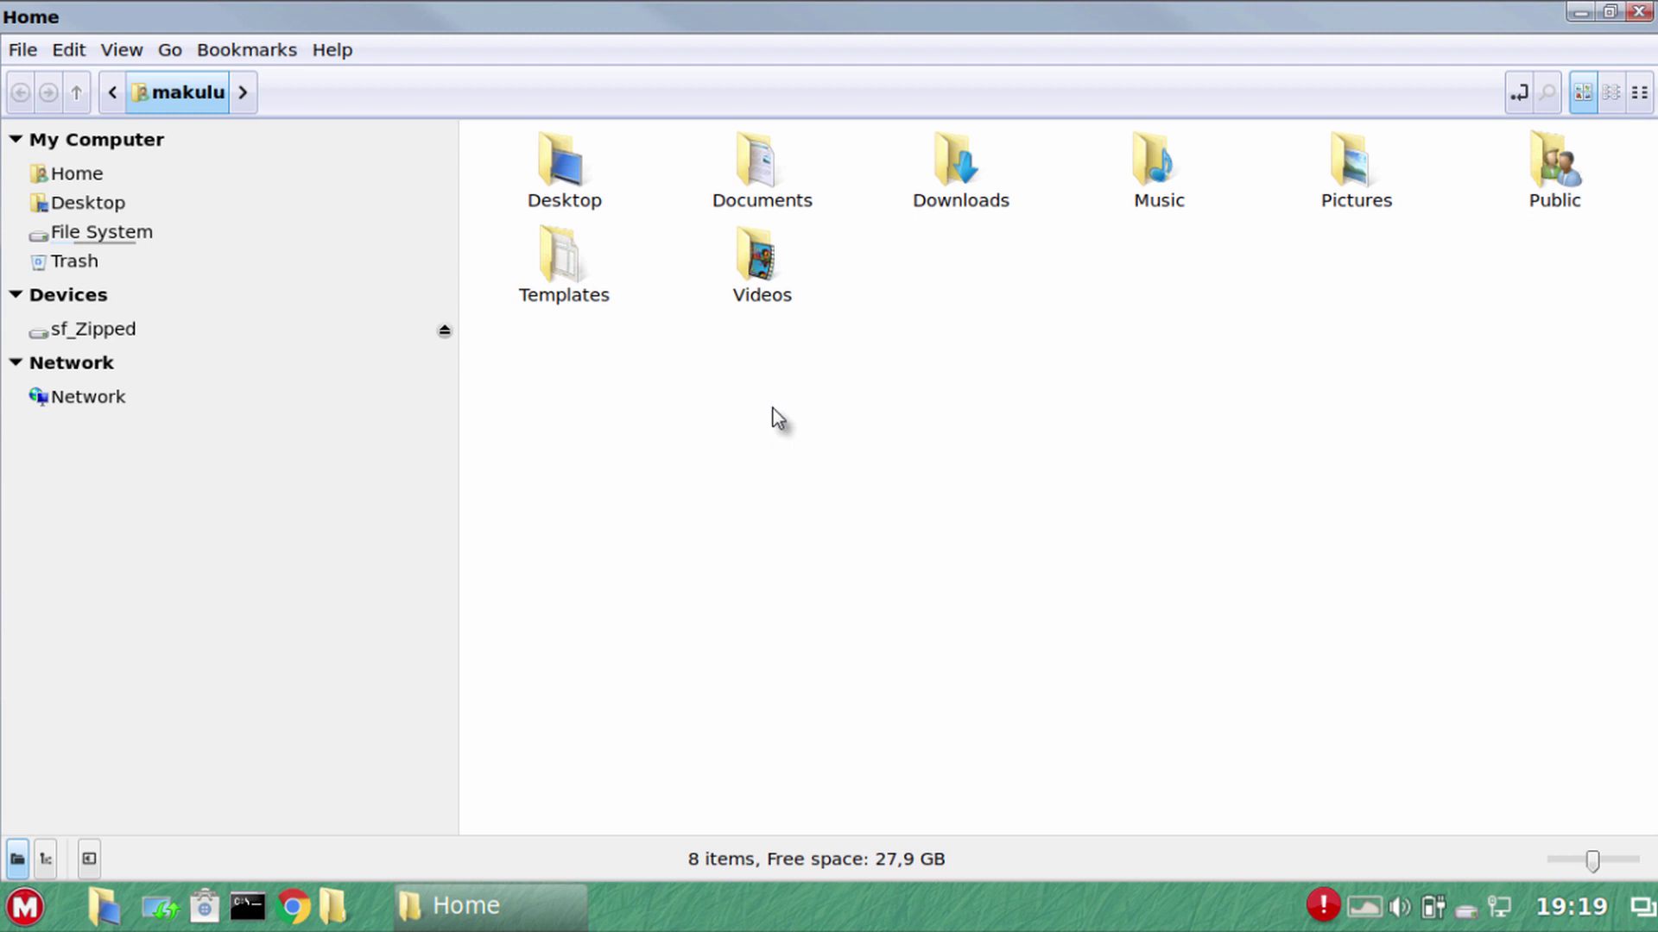
left_click(1637, 11)
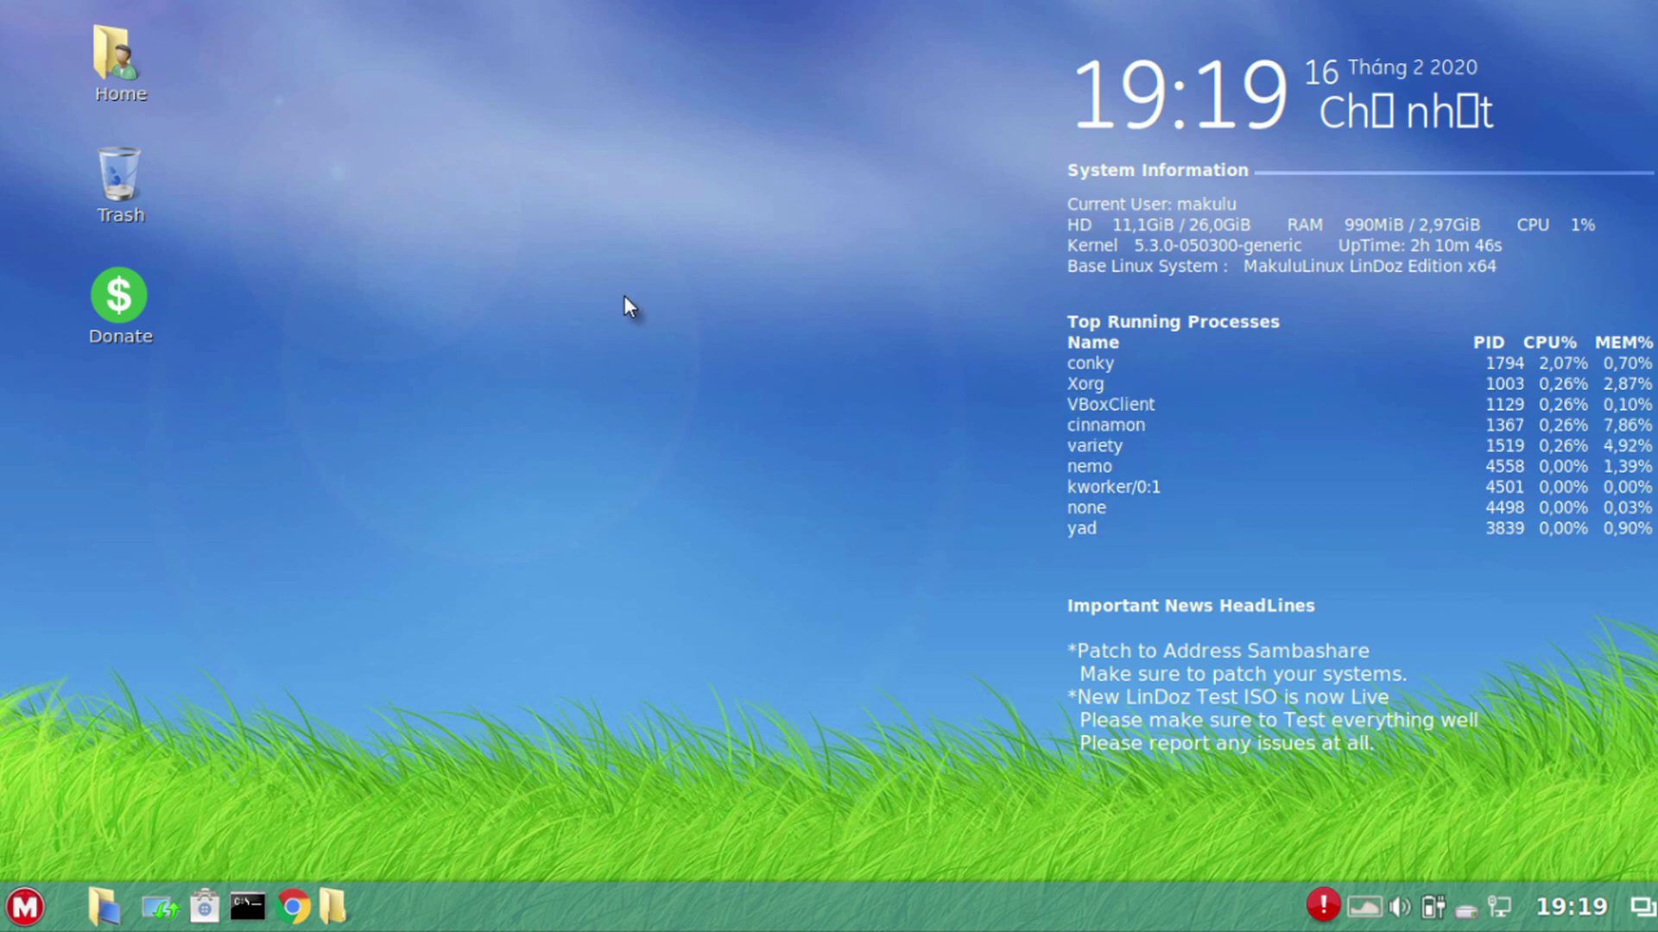
View the File System root in the file manager, return to the Home folder, and close the window
left_click(331, 906)
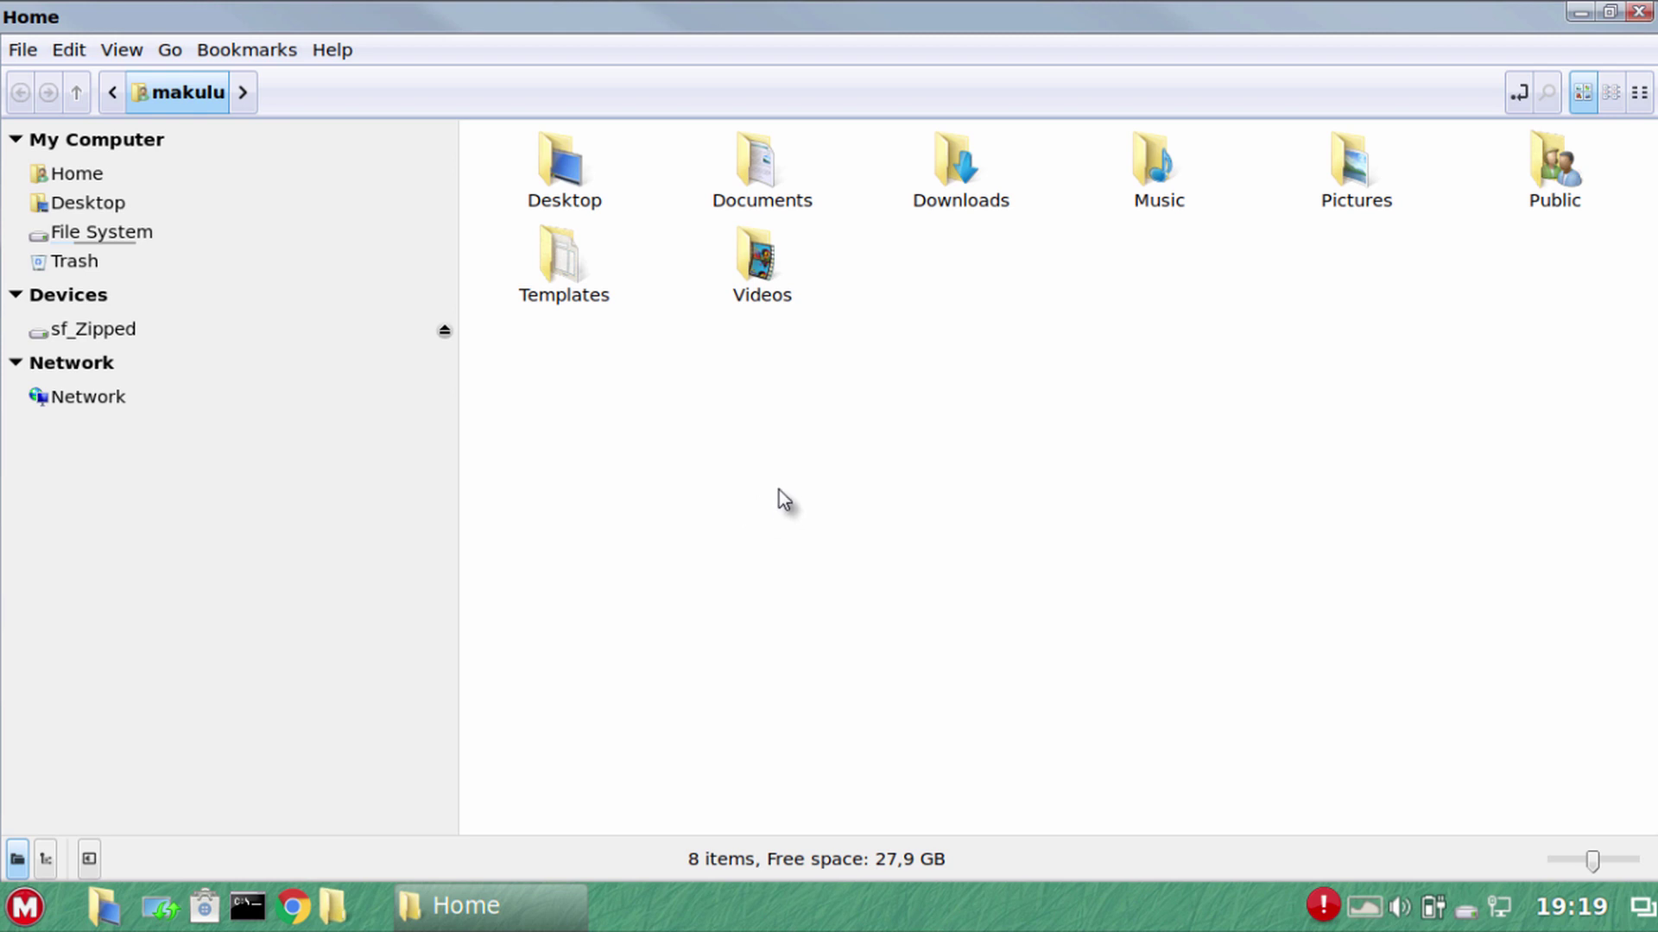
left_click(139, 243)
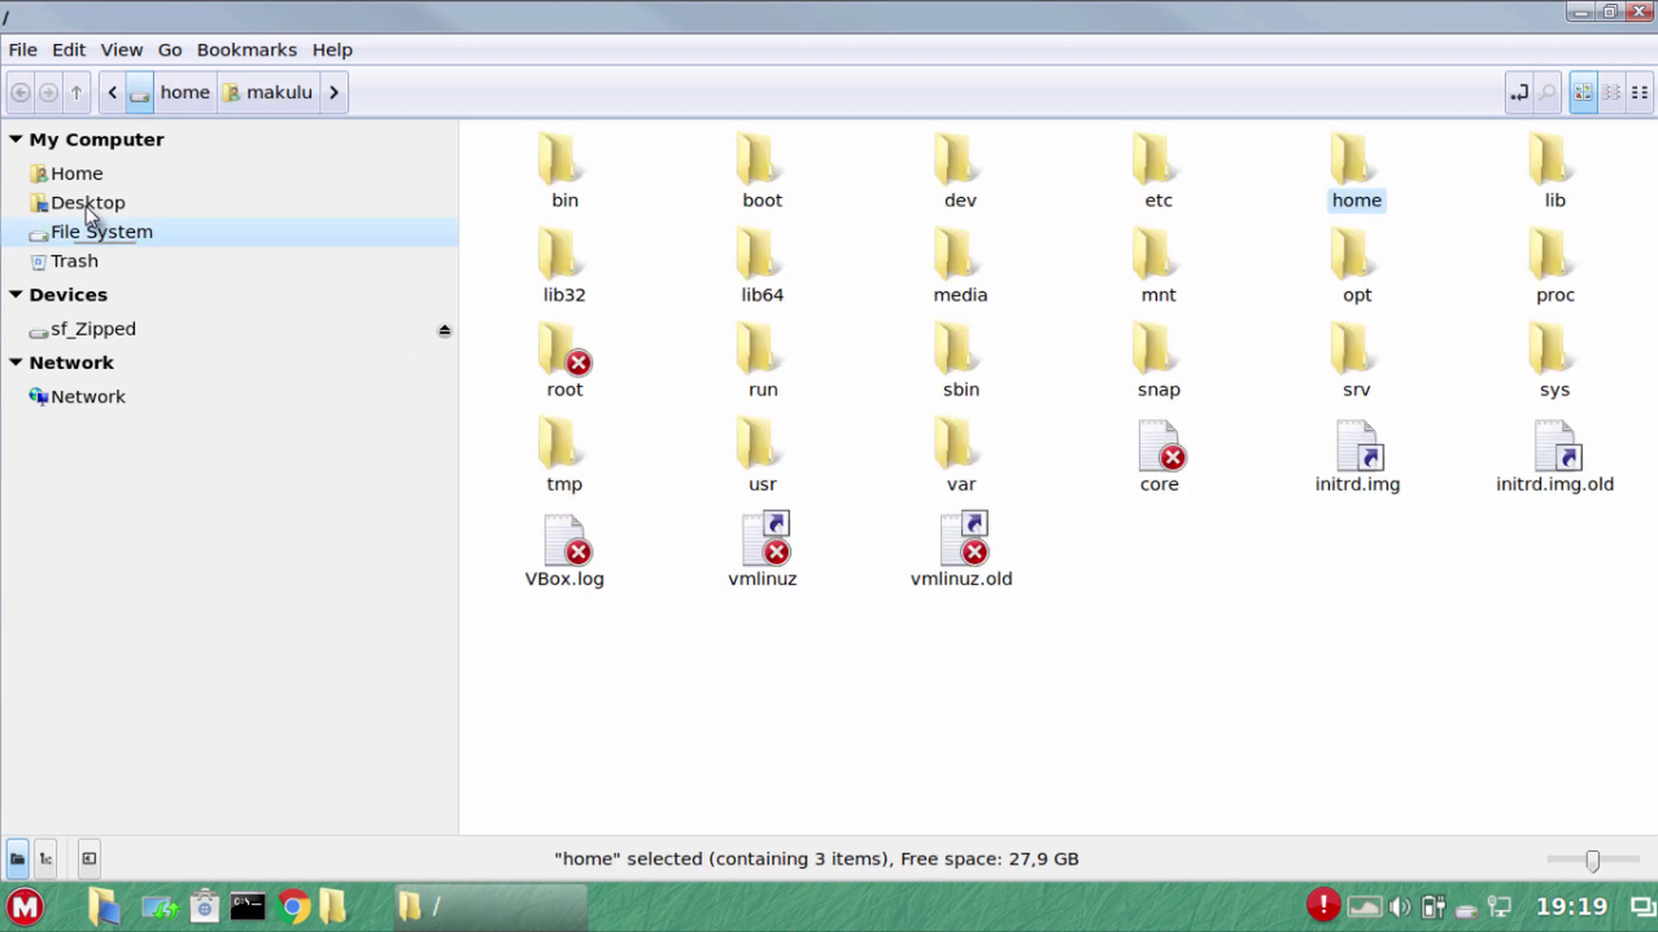
left_click(87, 175)
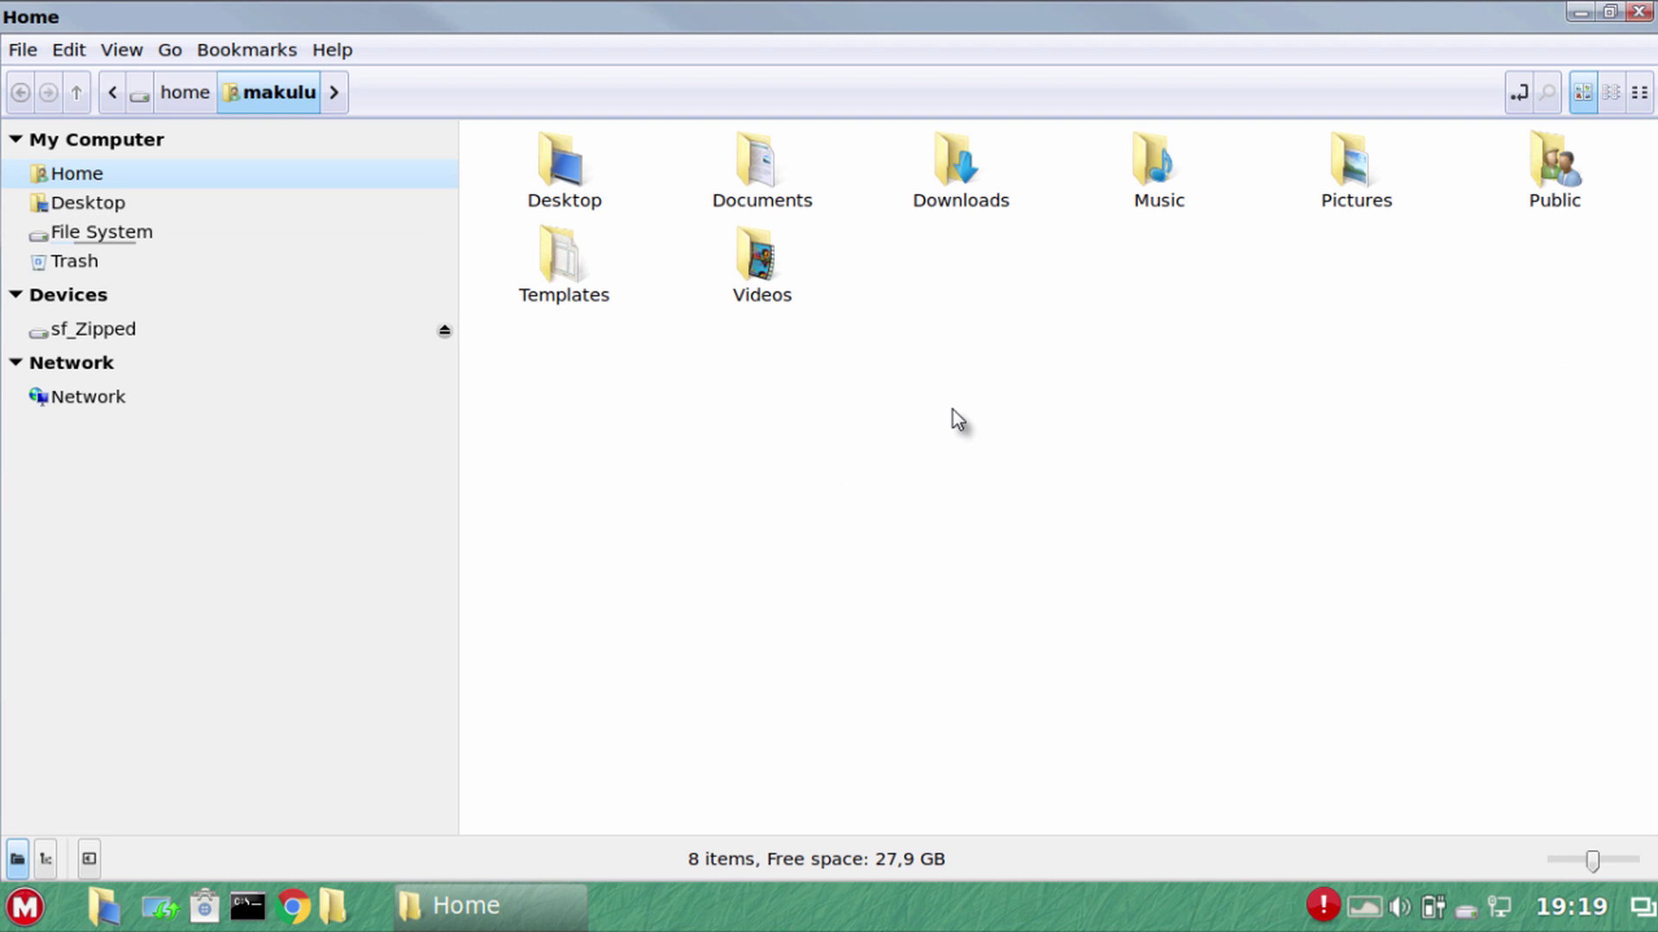
left_click(1637, 12)
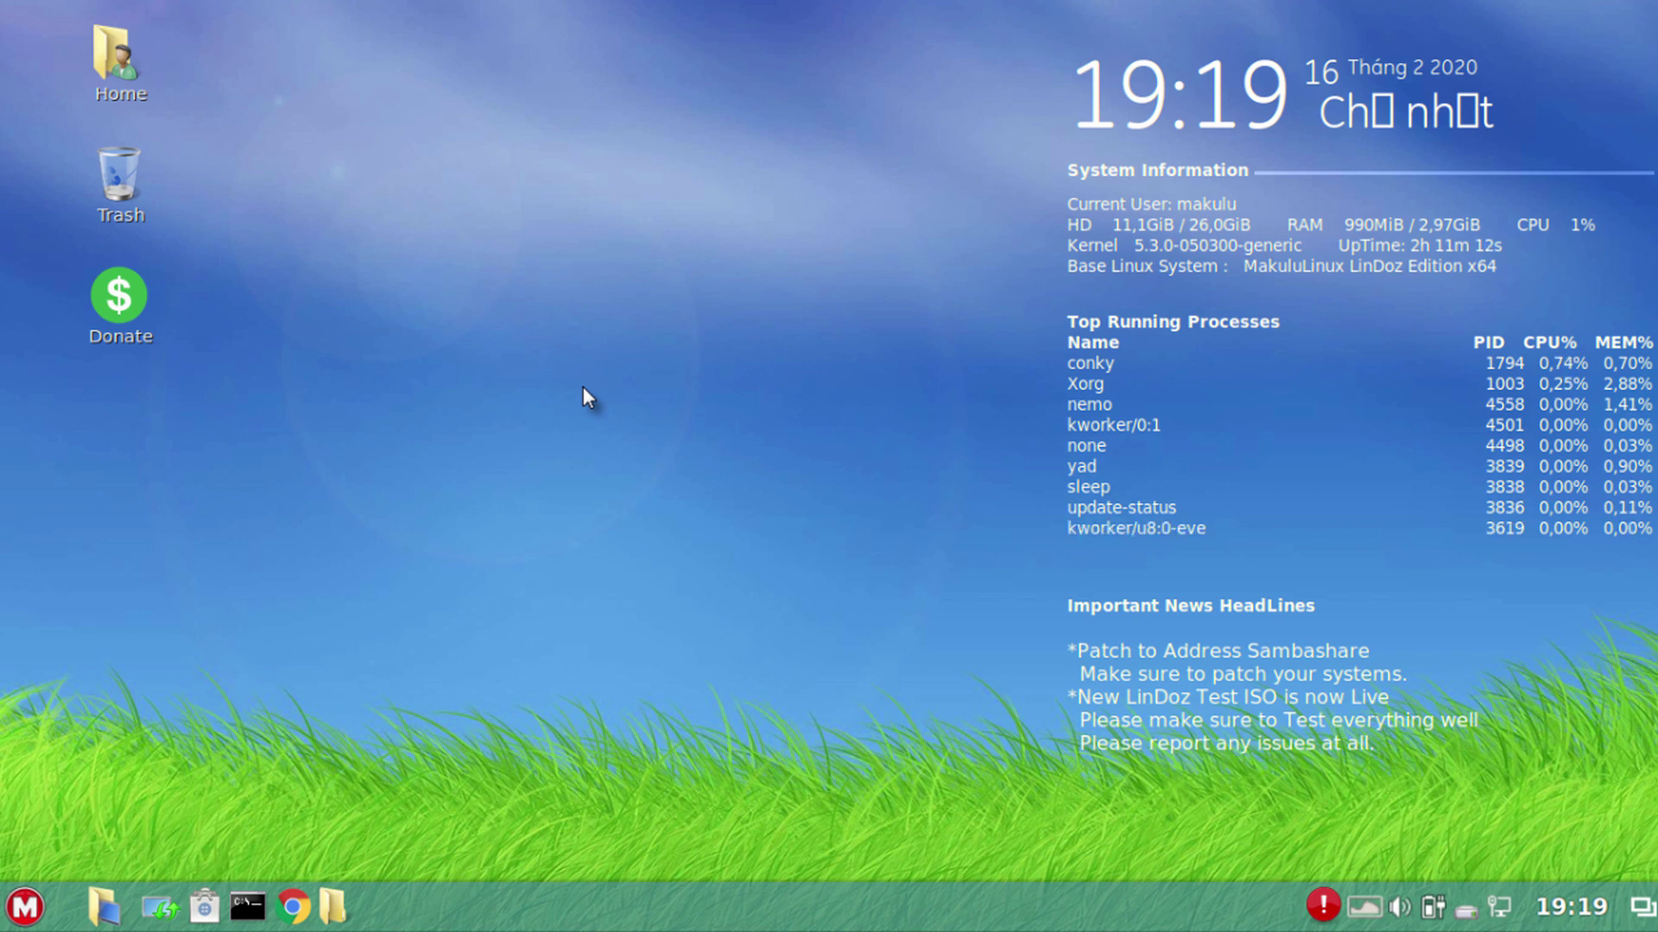
Open a terminal, reposition its window on the desktop and close it, and briefly view the Home folder
left_click(248, 906)
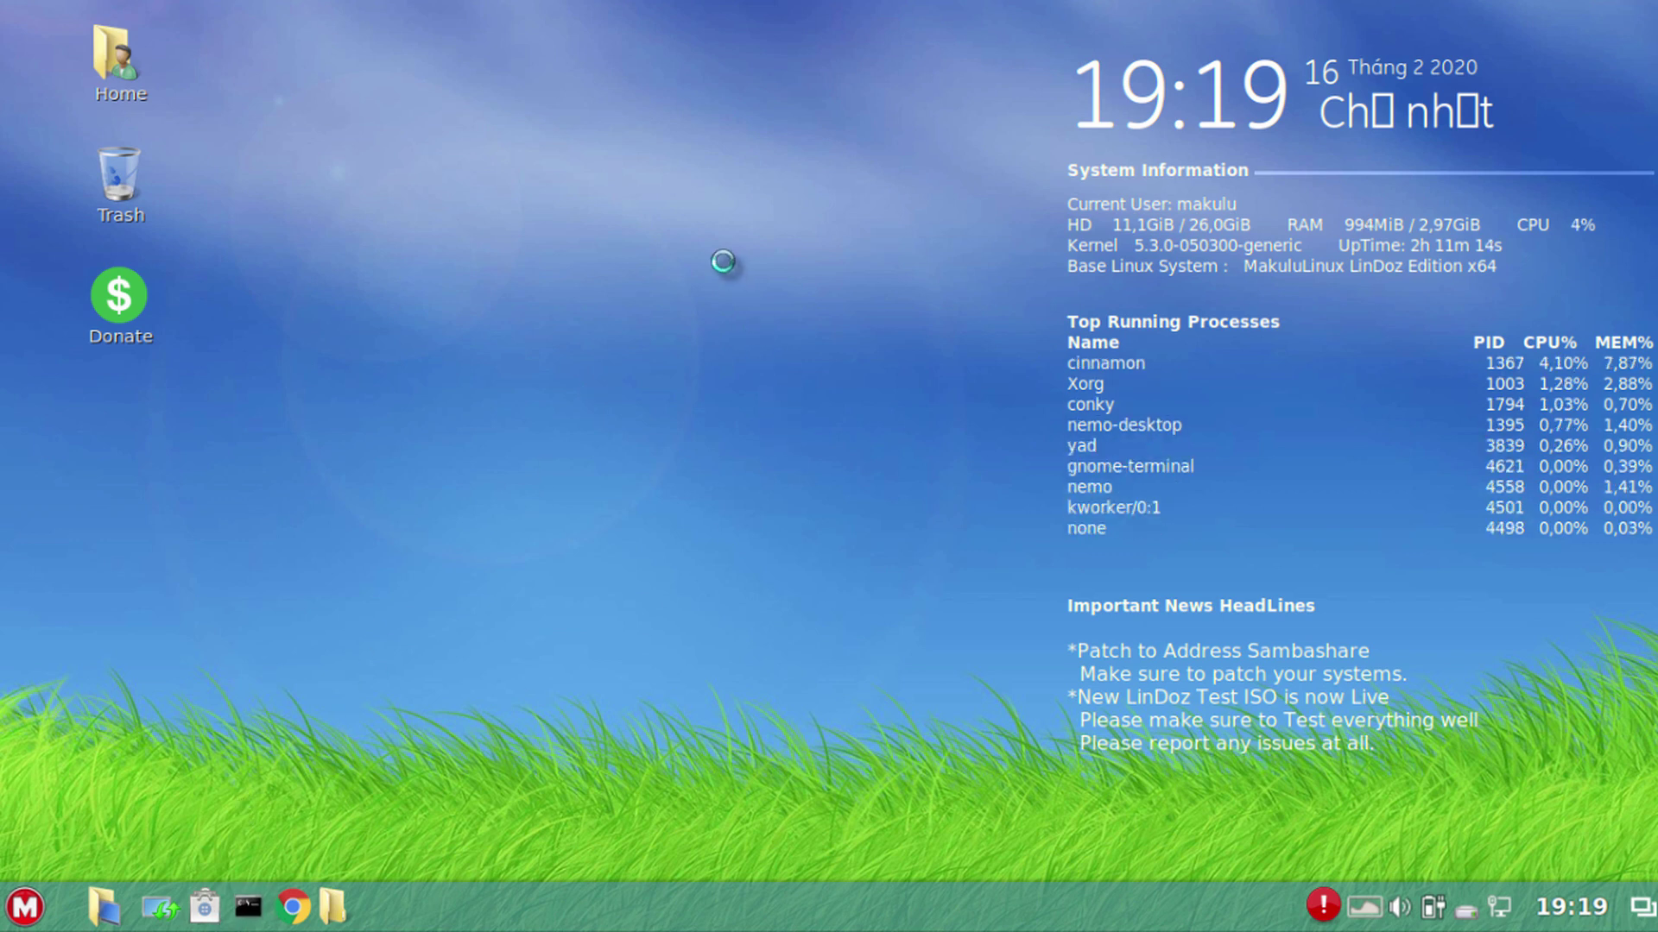
mouse_move(705, 172)
left_mouse_down()
mouse_move(755, 170)
mouse_move(712, 171)
left_mouse_up()
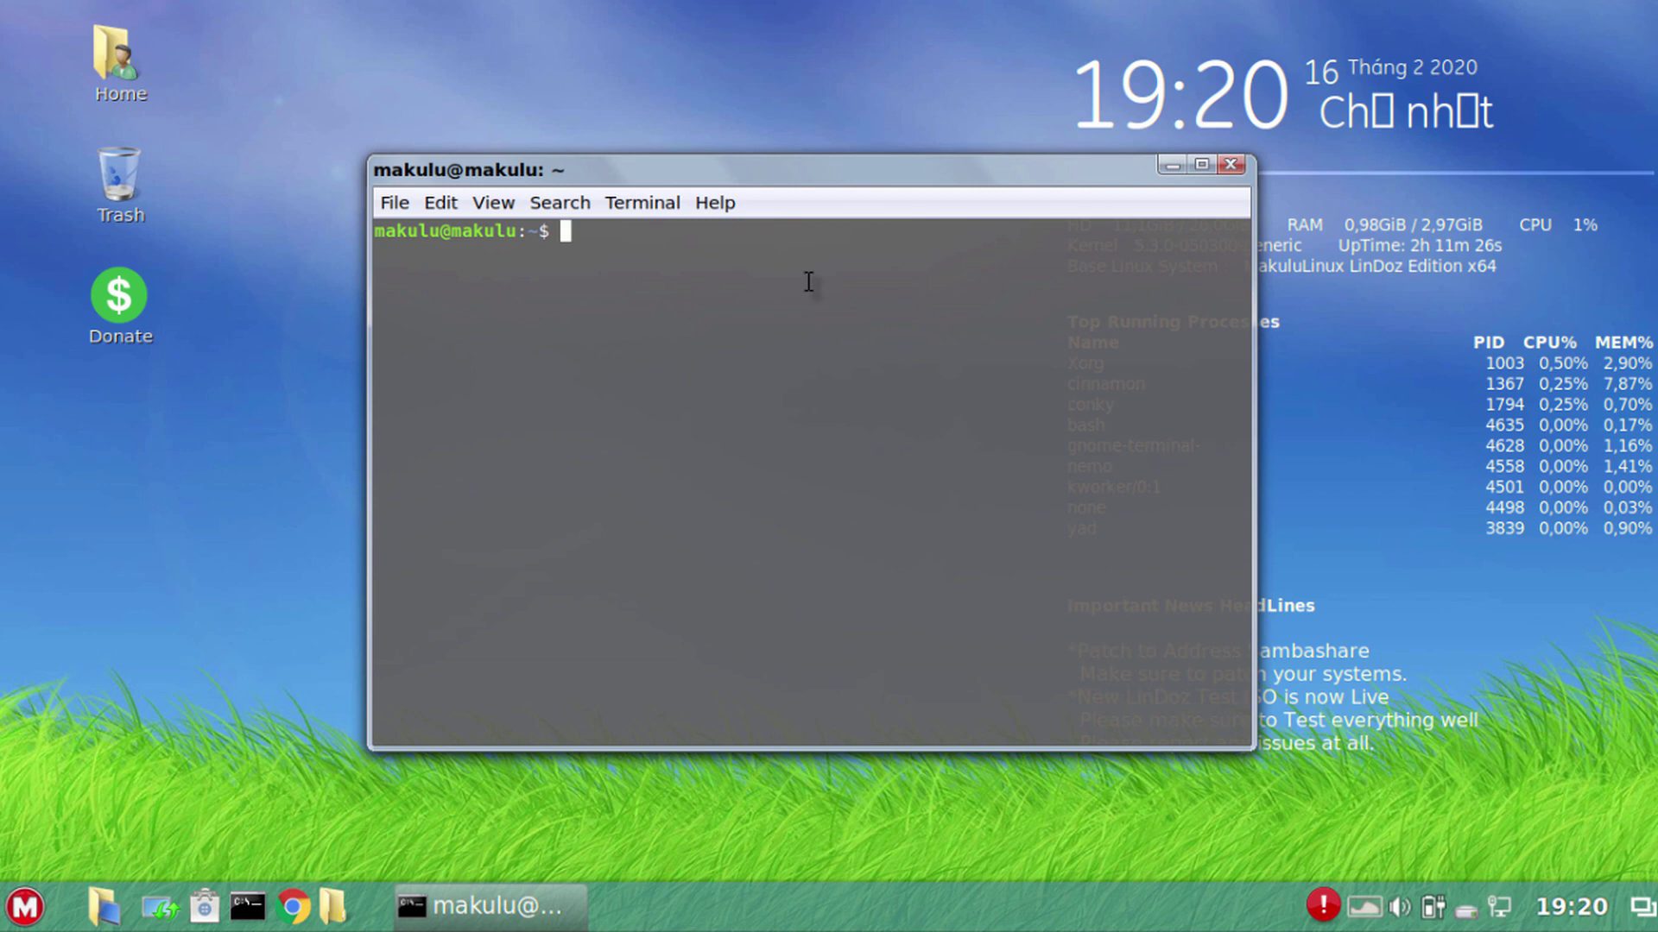
left_click_drag(976, 174, 963, 212)
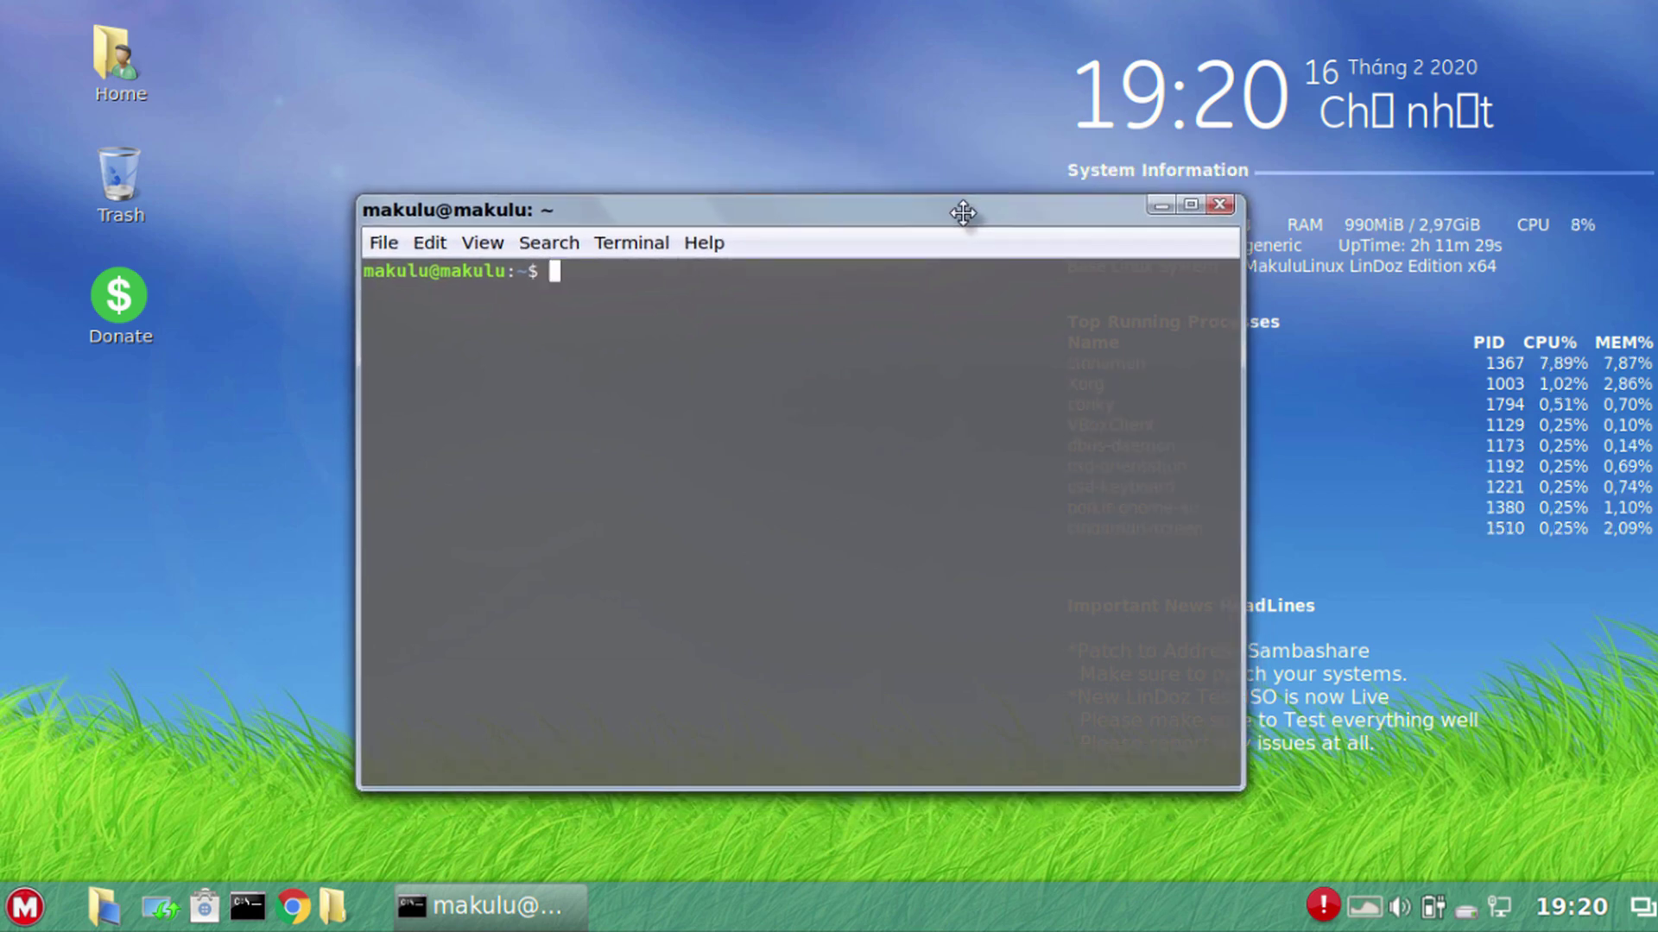
left_click(1219, 205)
left_click(331, 906)
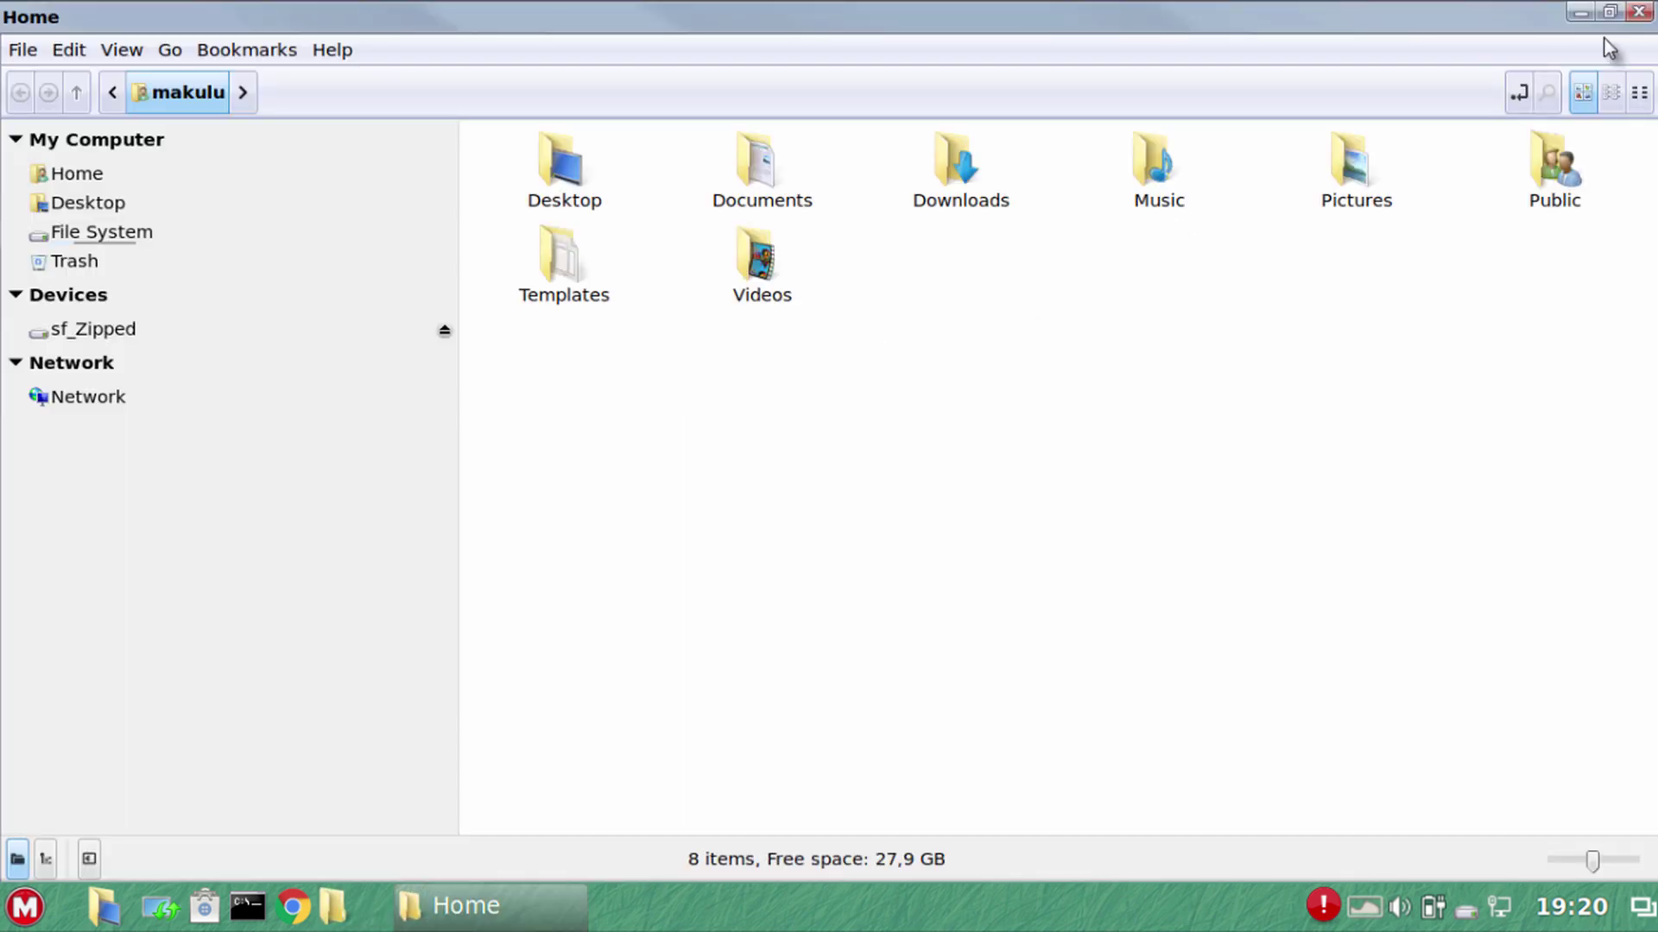
left_click(1638, 12)
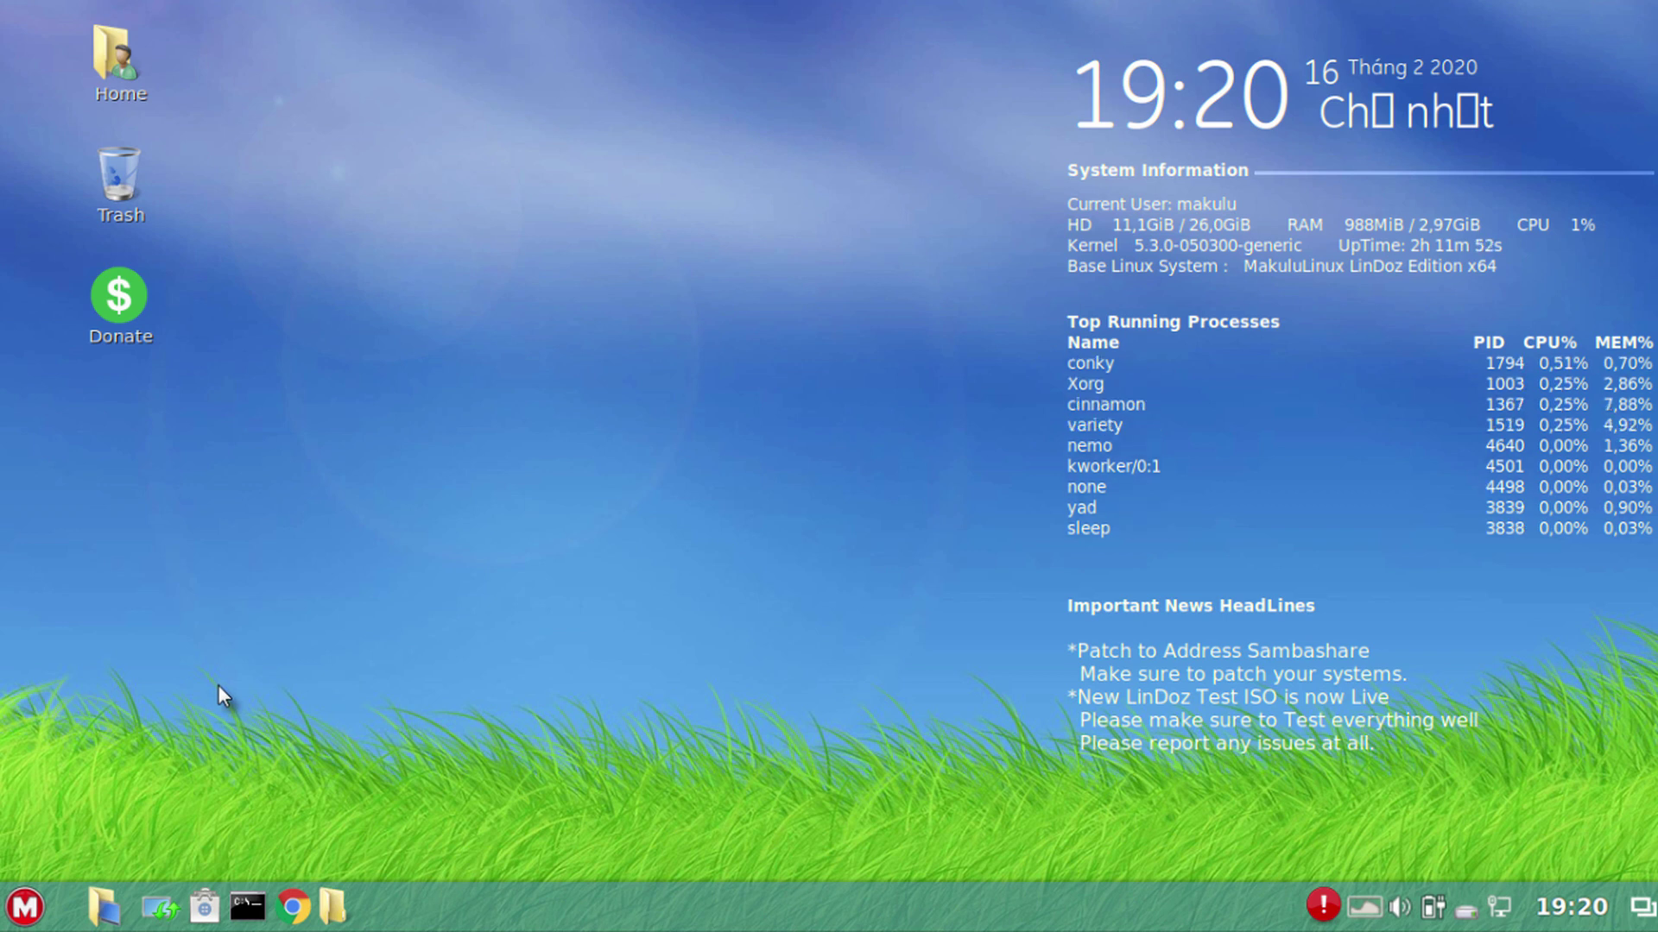
Browse the Accessories category of the application launcher, open Leafpad from it, and close the empty document
left_click(26, 908)
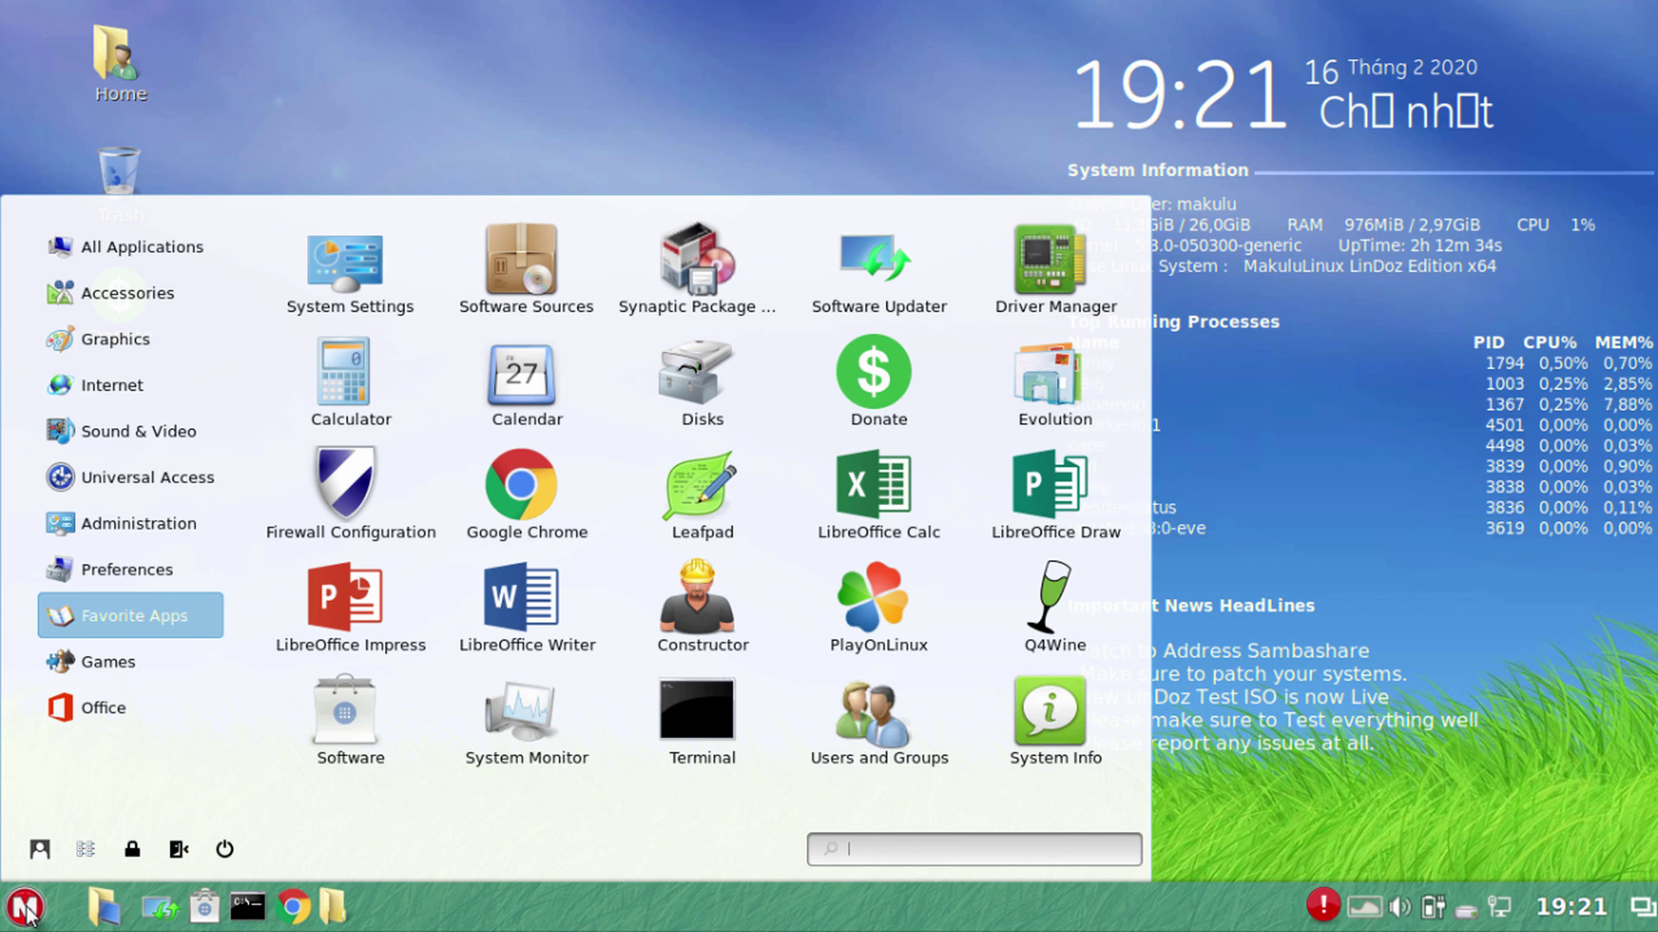
mouse_move(172, 304)
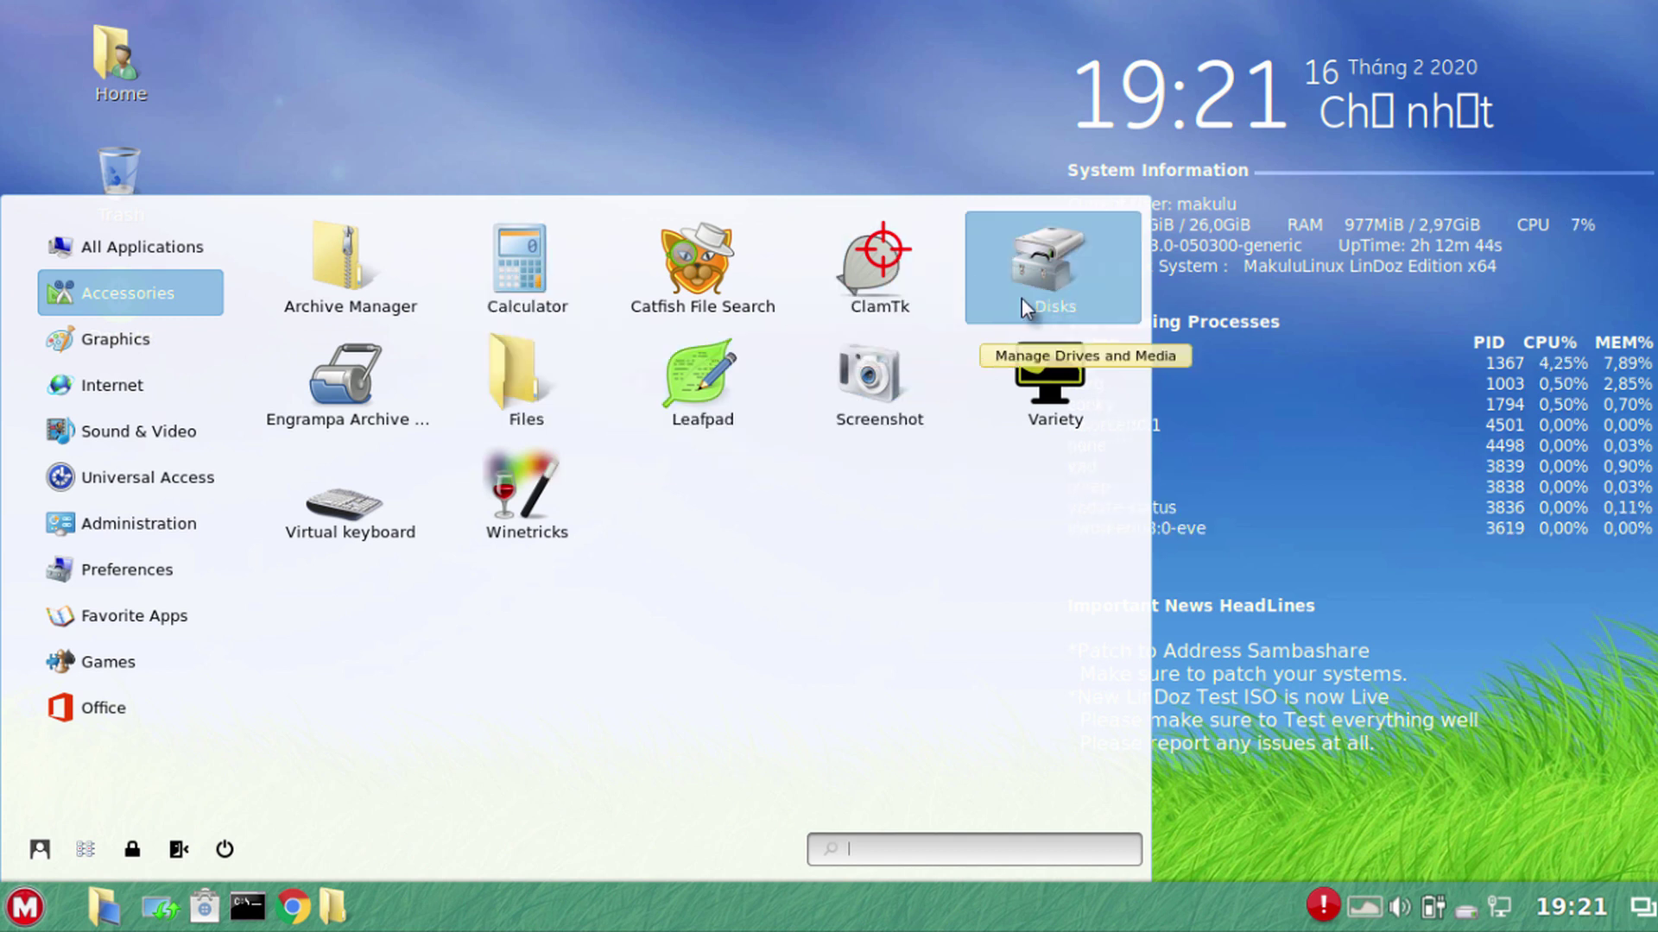
left_click(683, 385)
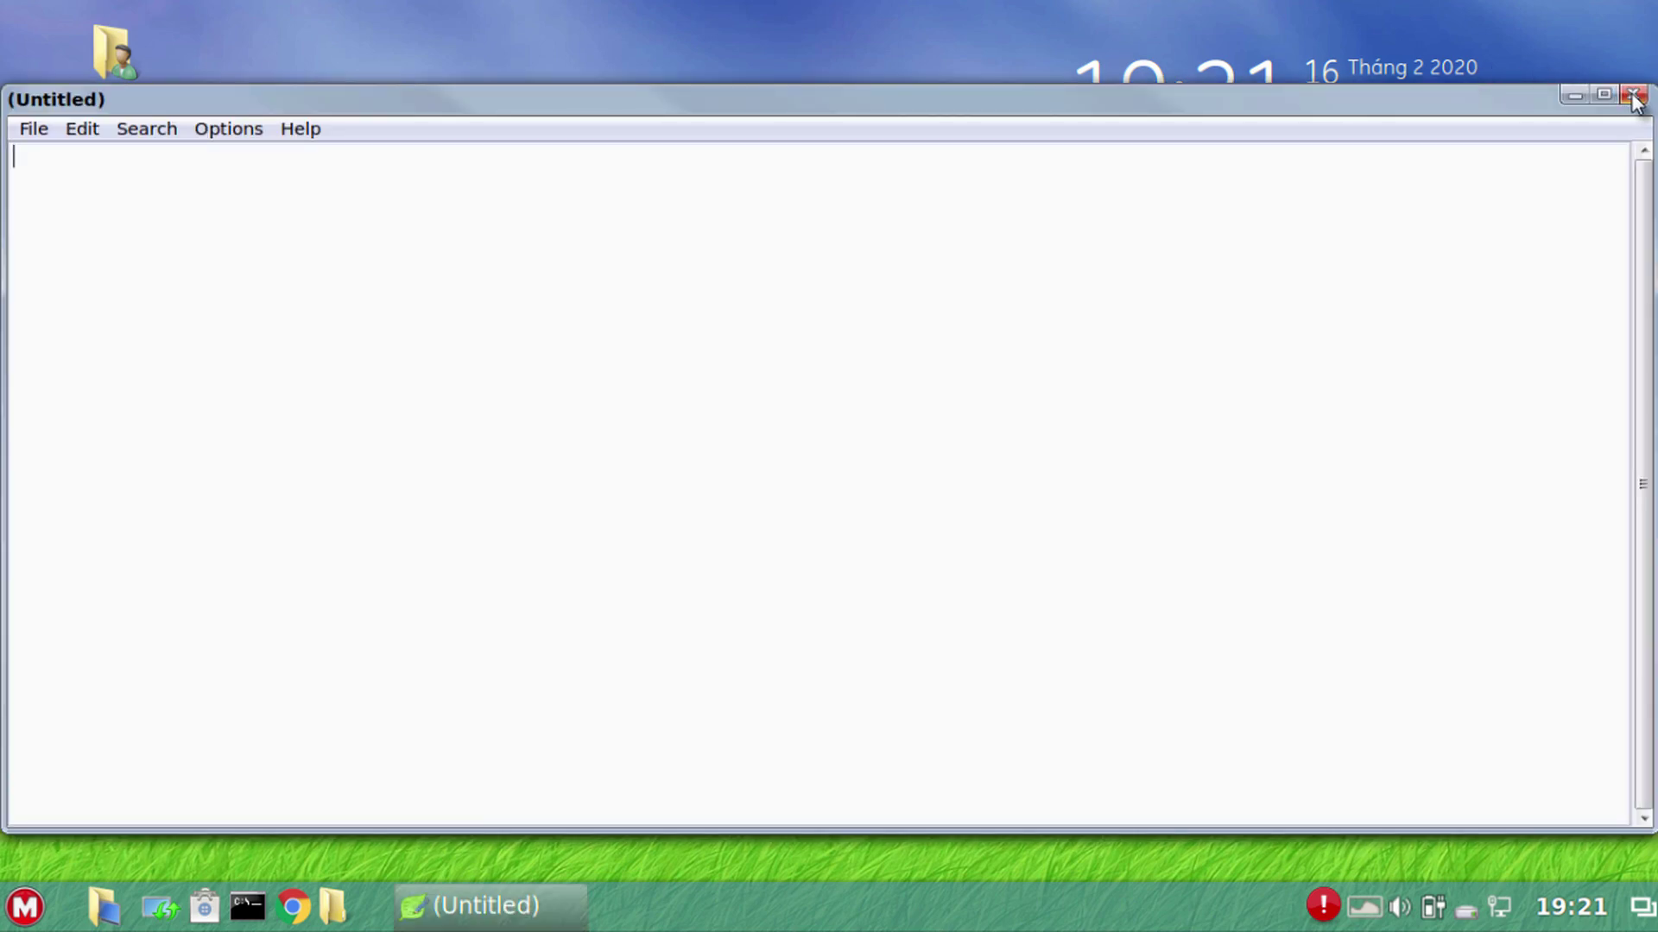
left_click(1635, 97)
Browse the Graphics, Internet, Sound & Video and Administration categories of the application launcher
left_click(25, 907)
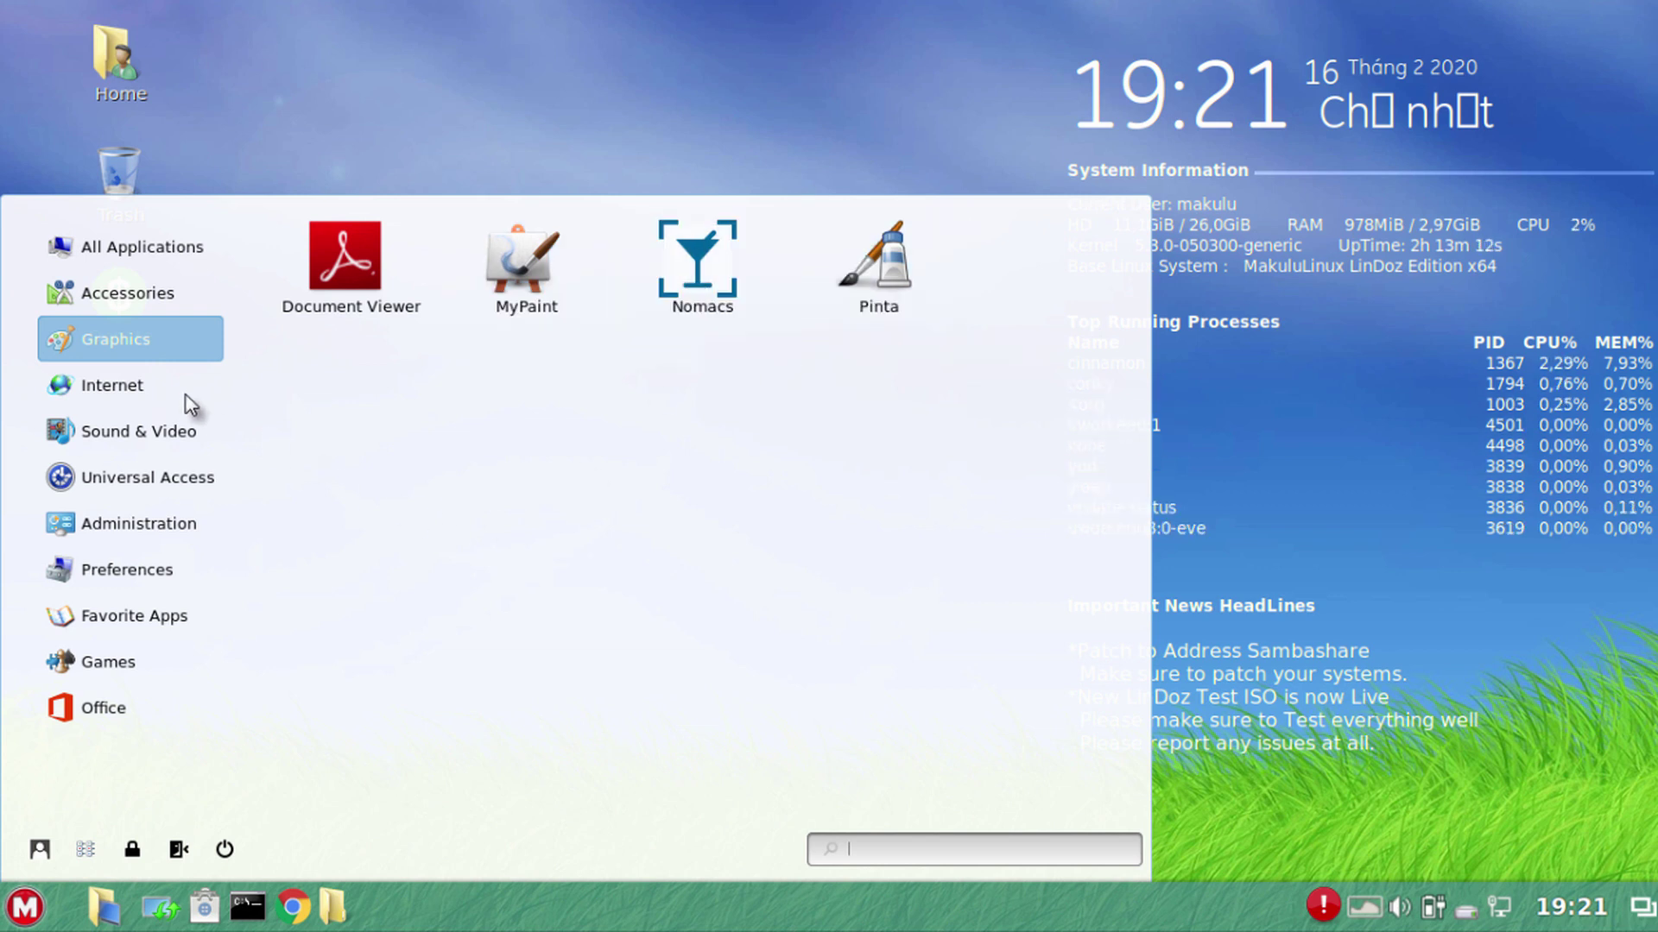
left_click(126, 392)
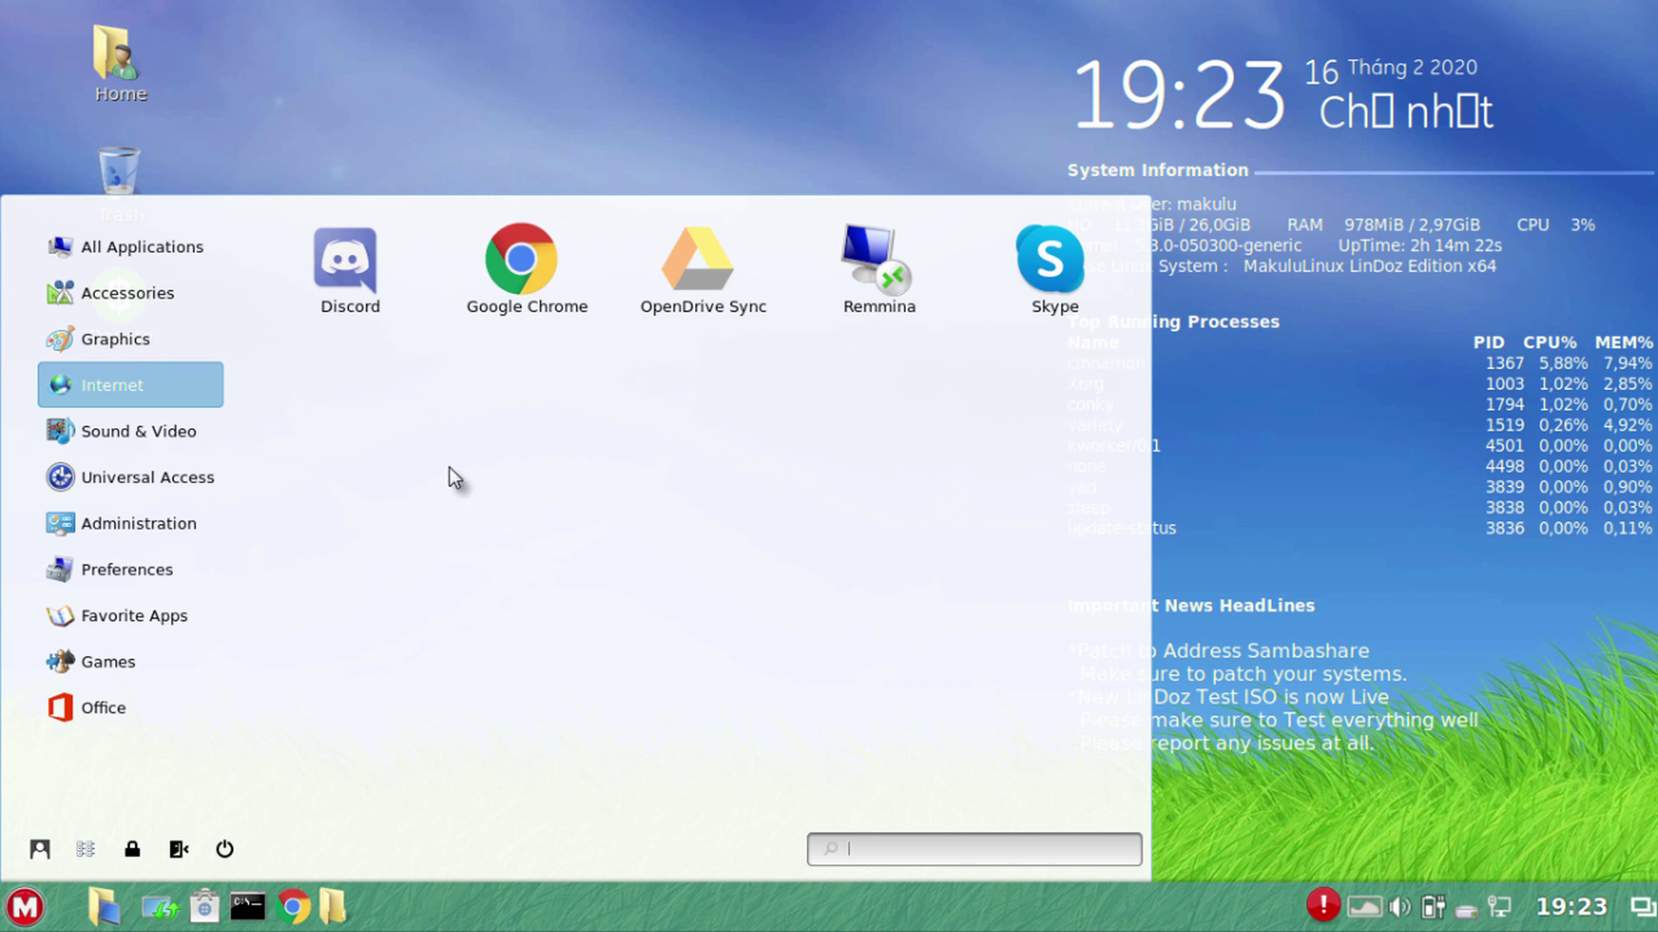
mouse_move(142, 443)
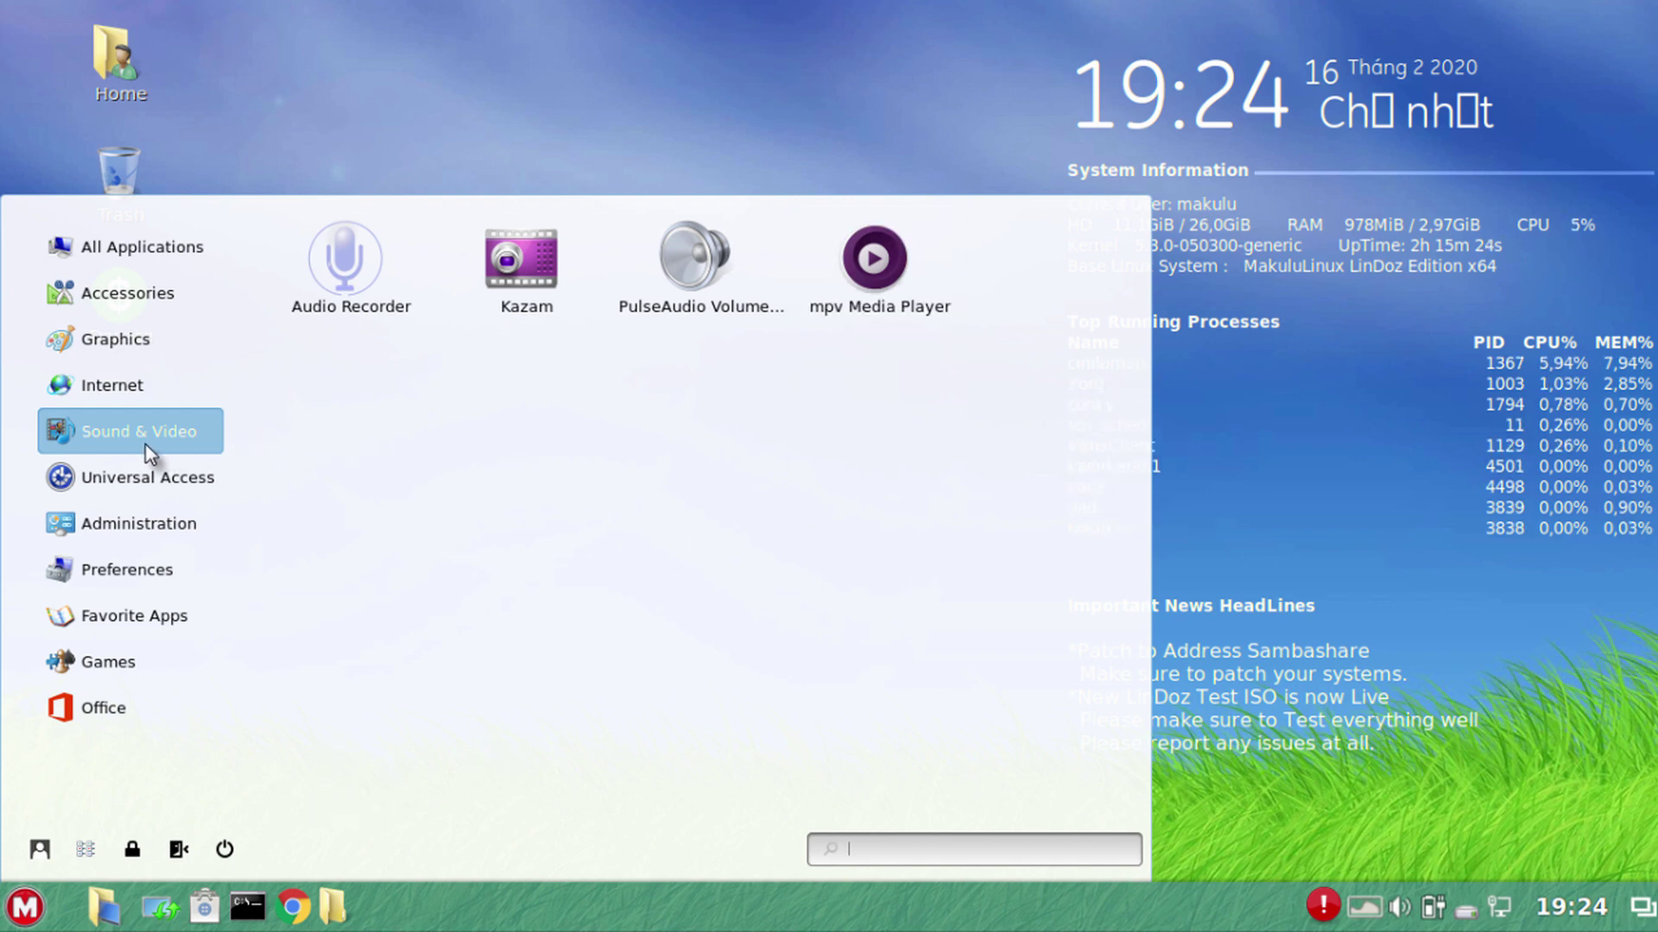
mouse_move(121, 531)
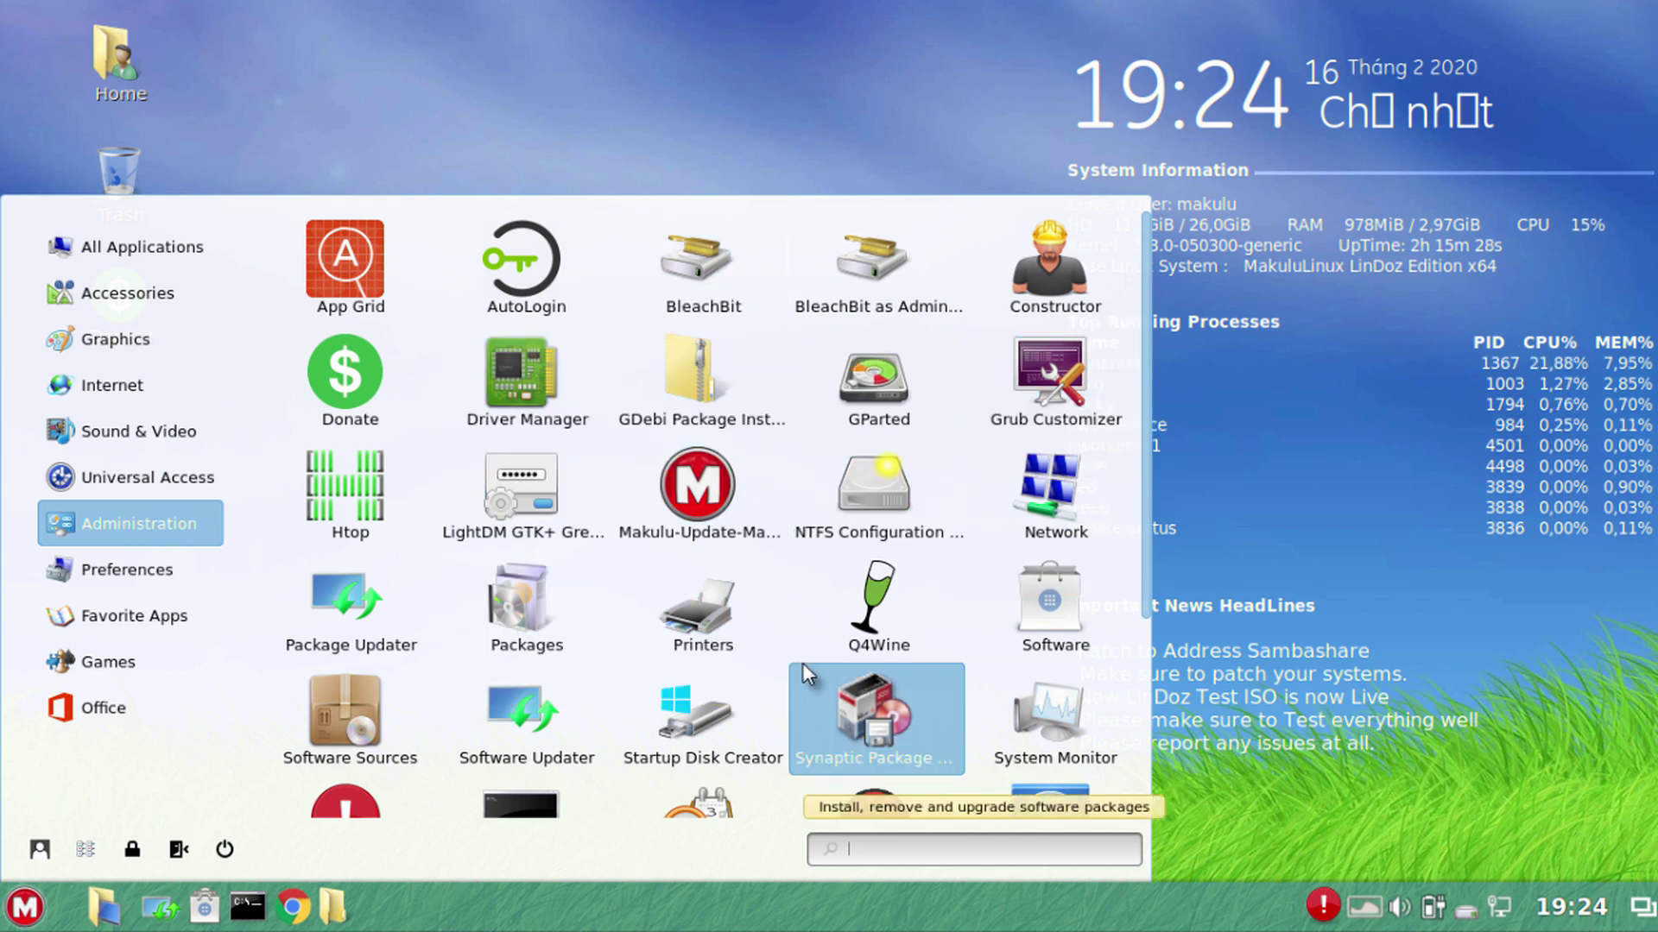
scroll(801, 674, "down", 3)
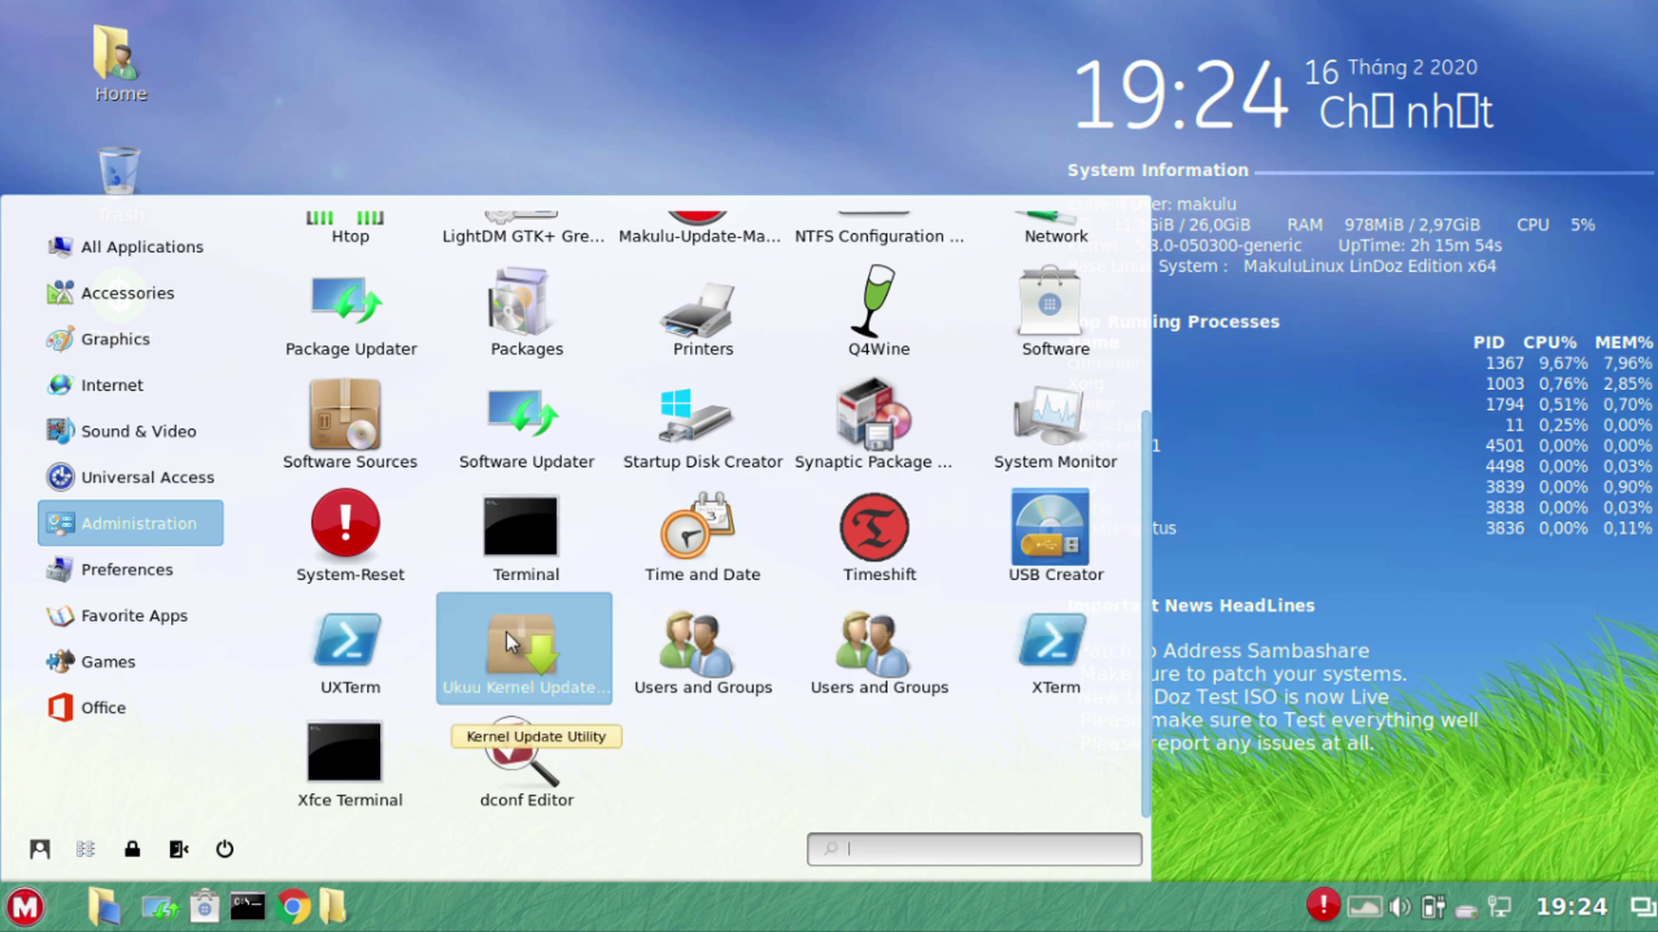
scroll(506, 631, "up", 3)
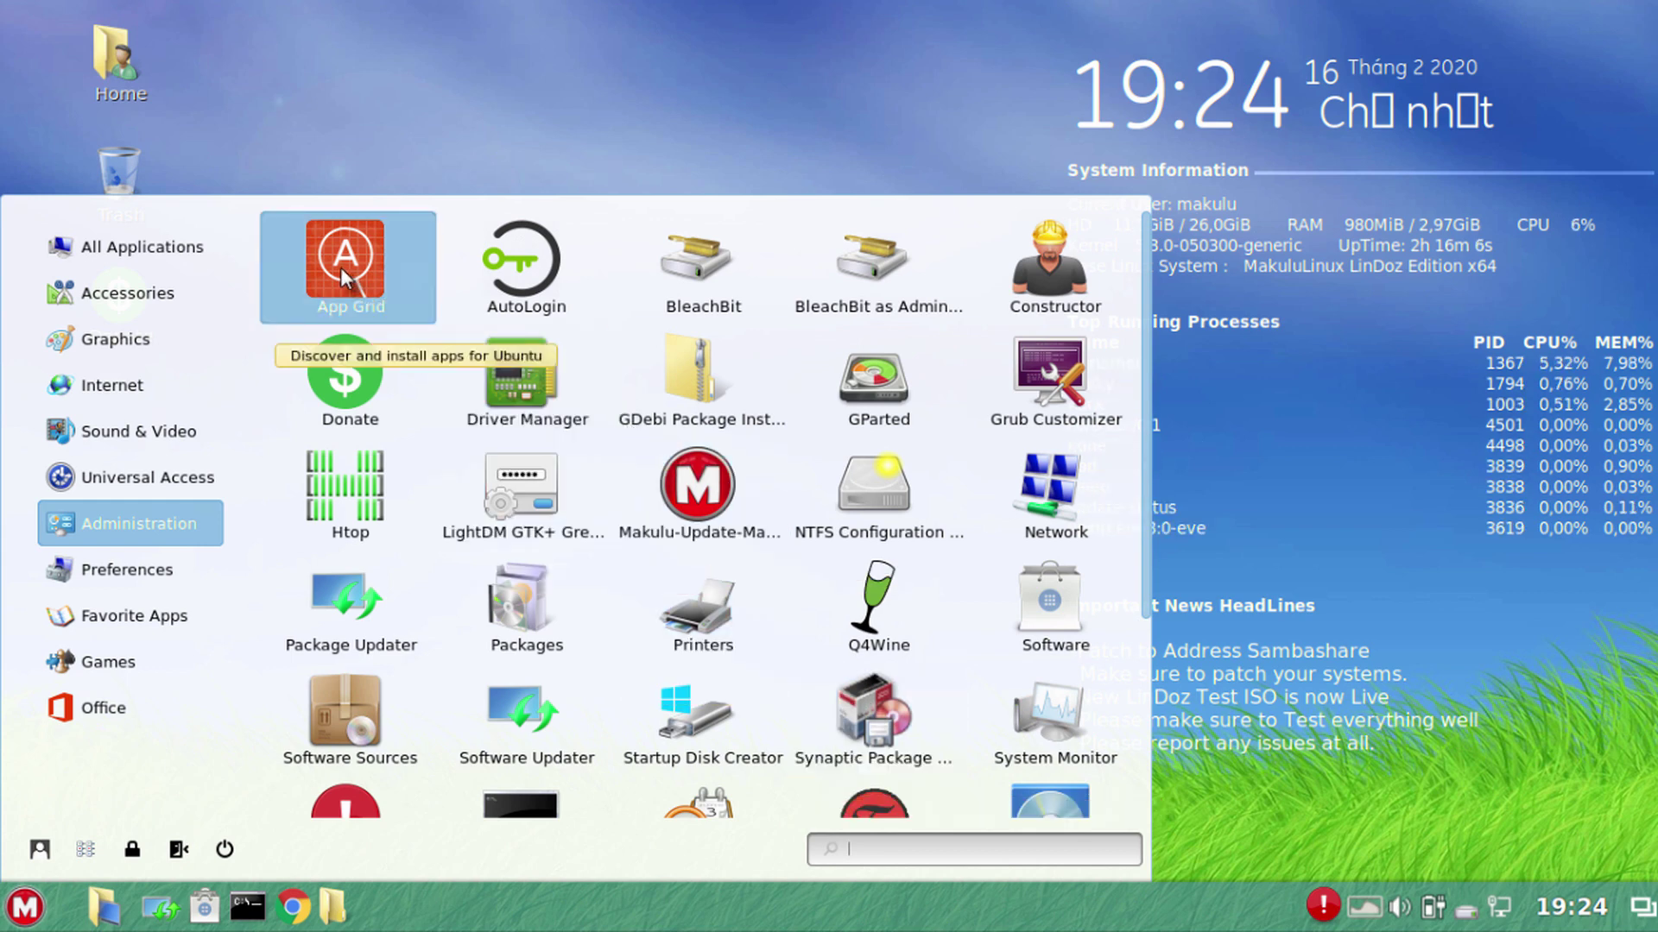
Look through the launcher's Favorite Apps and Games categories, and close the launcher
mouse_move(116, 625)
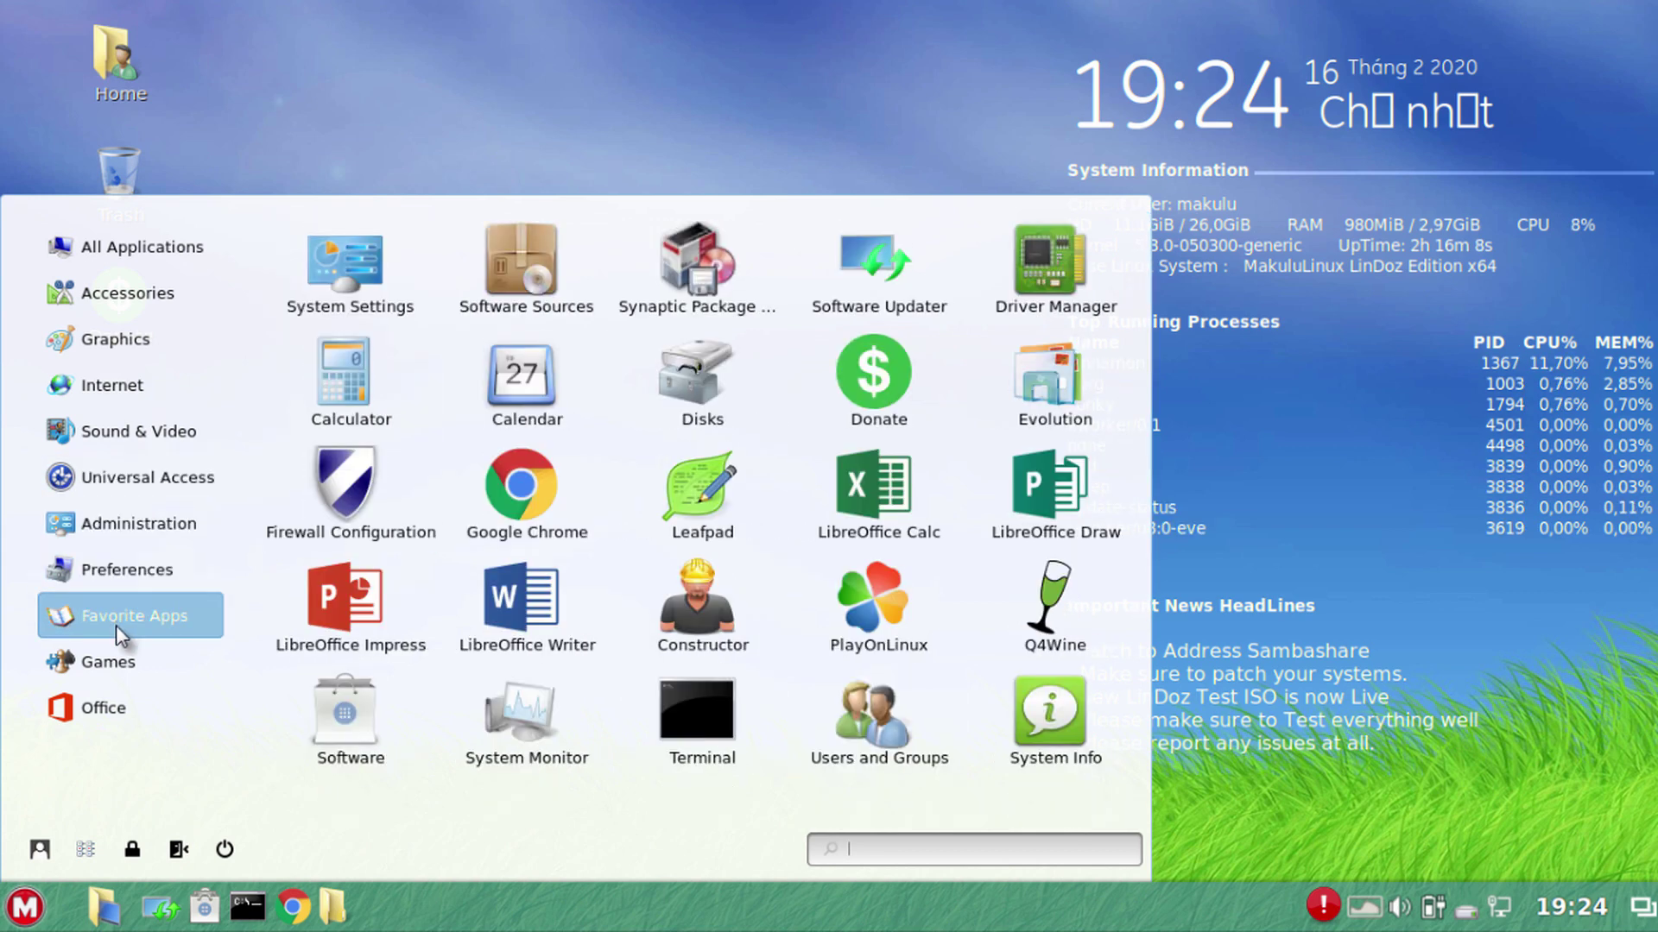
mouse_move(105, 658)
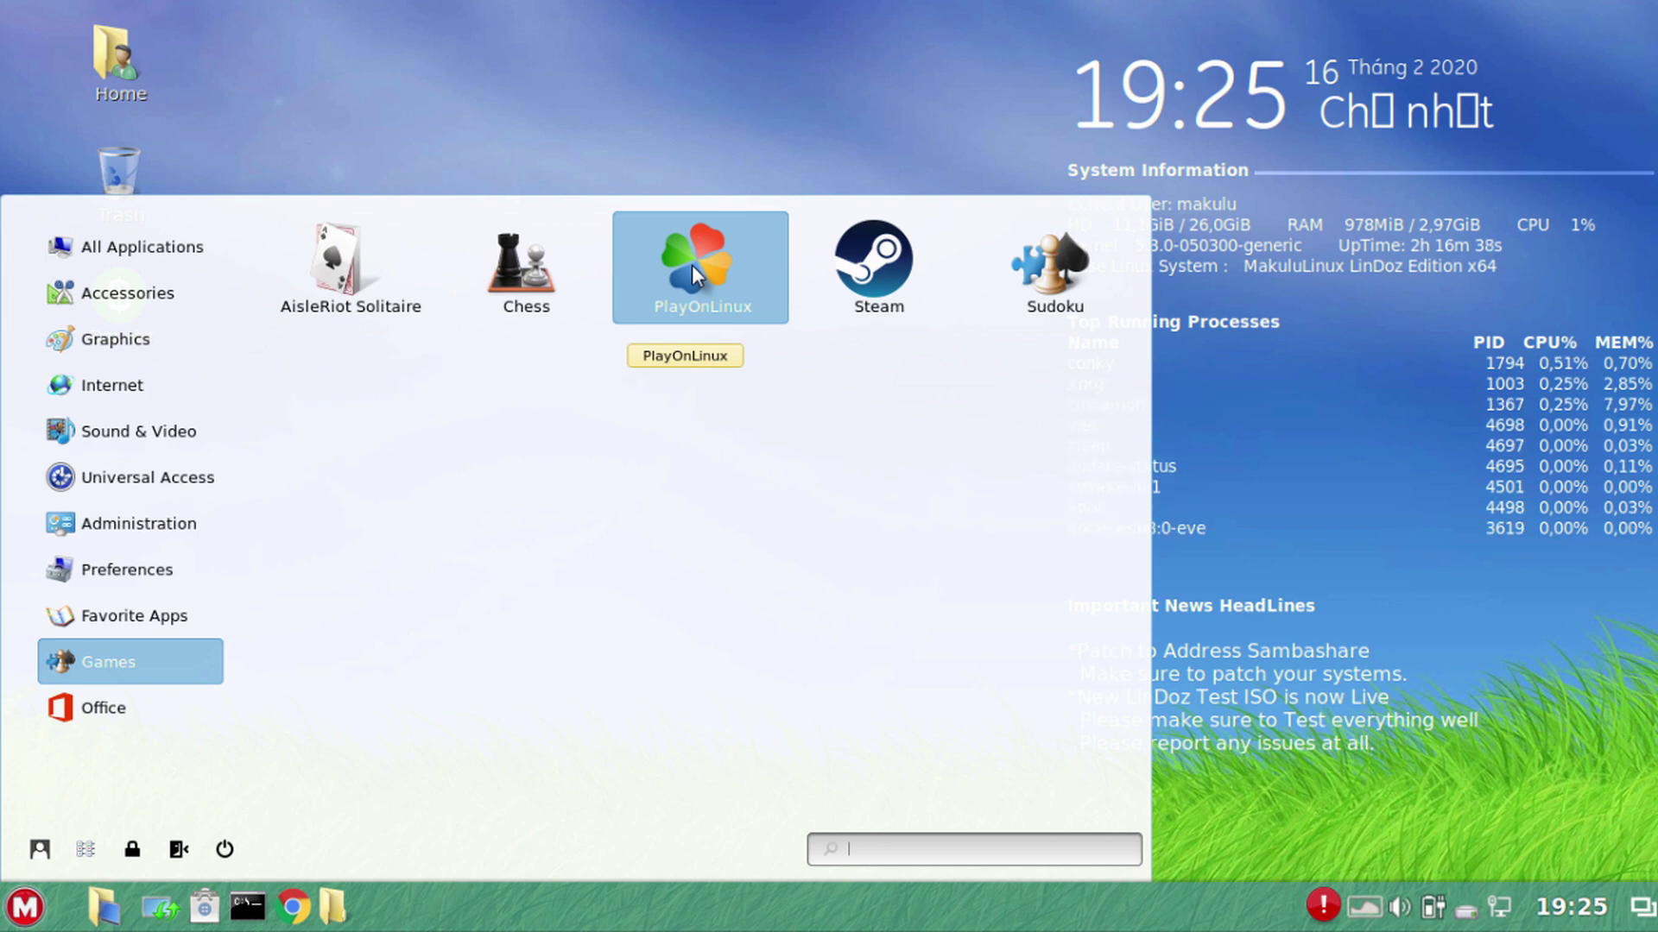
mouse_move(169, 614)
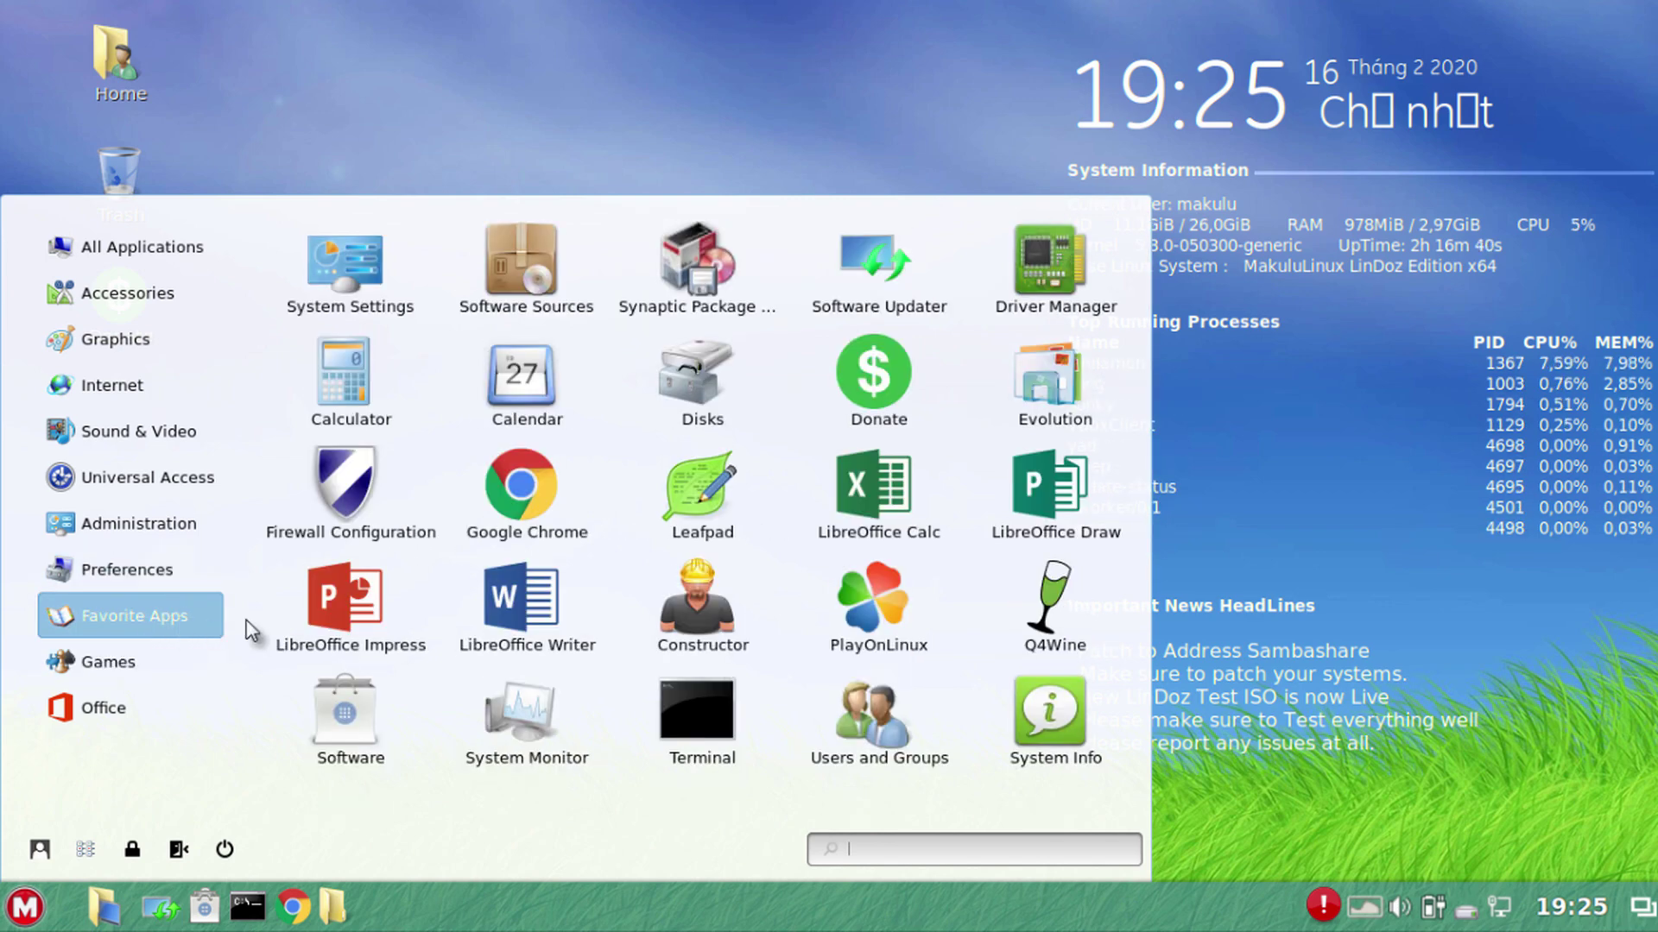
left_click(1297, 577)
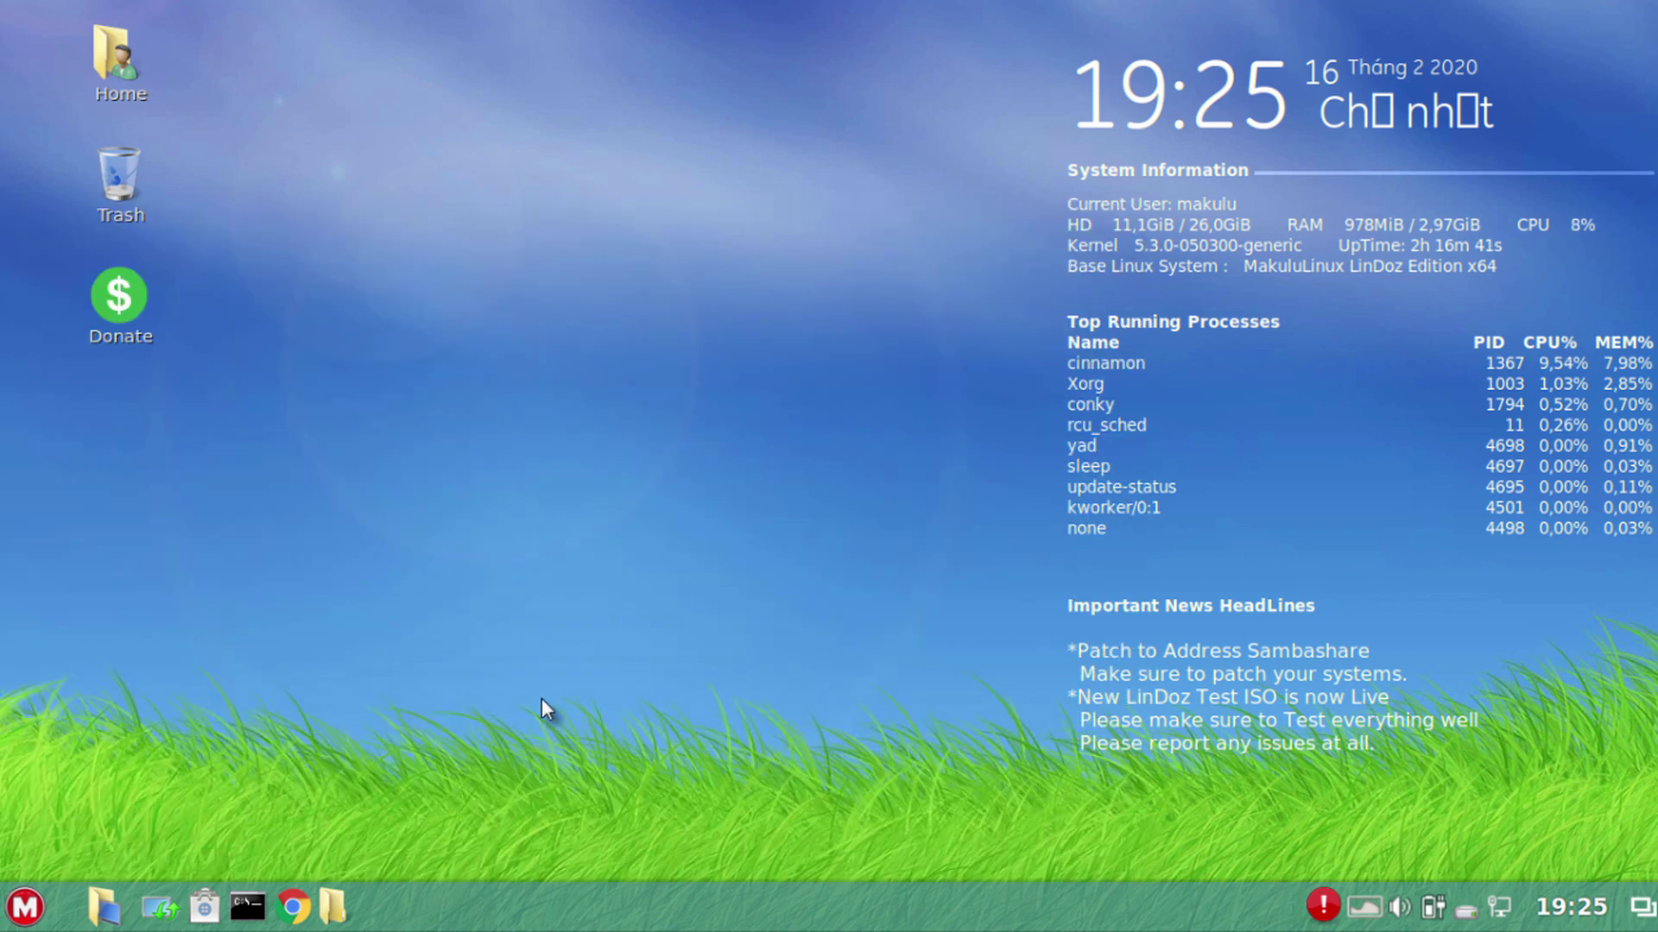
Browse the launcher's Office category, open Calendar from it, and close the calendar window
left_click(25, 907)
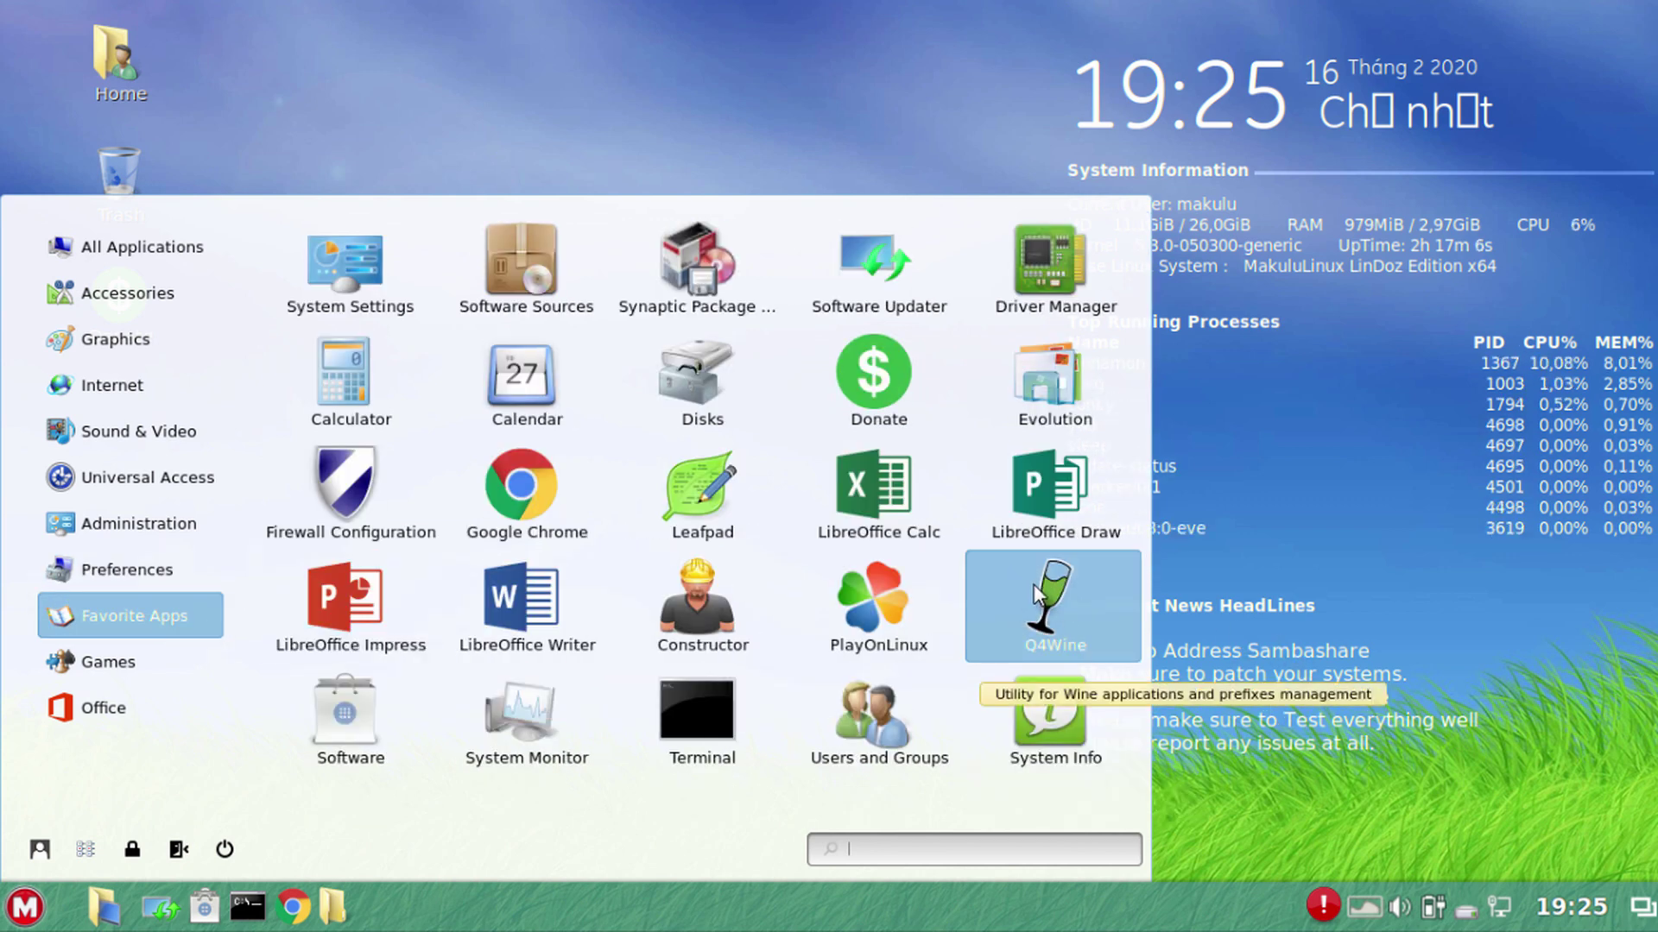
mouse_move(87, 701)
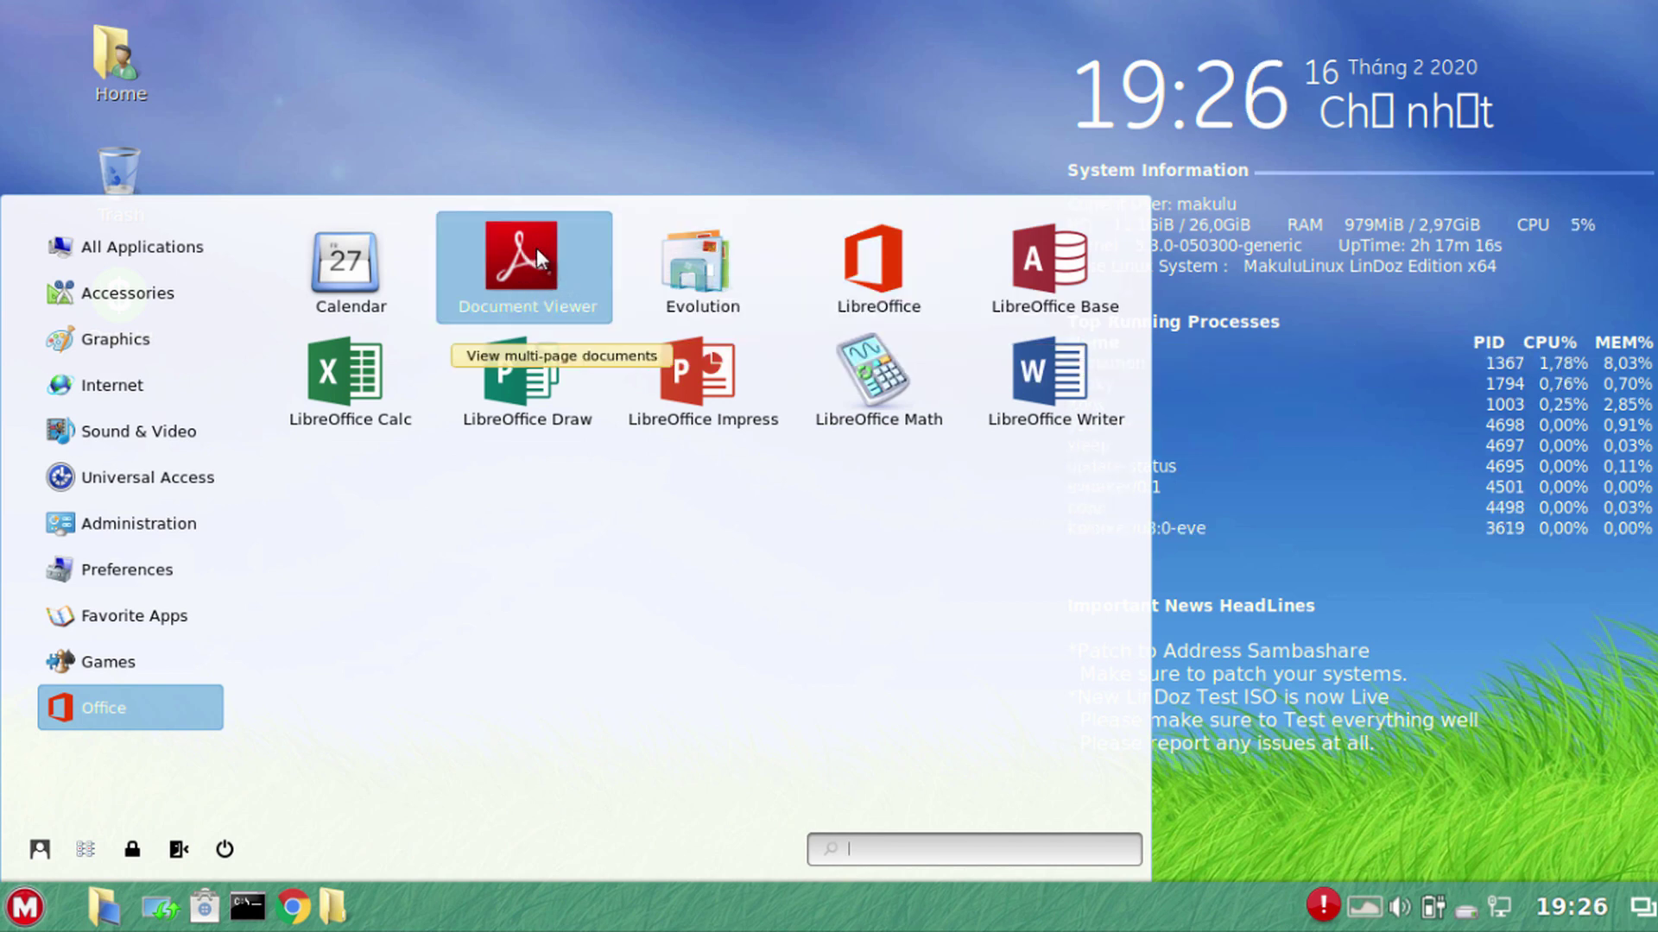
left_click(349, 271)
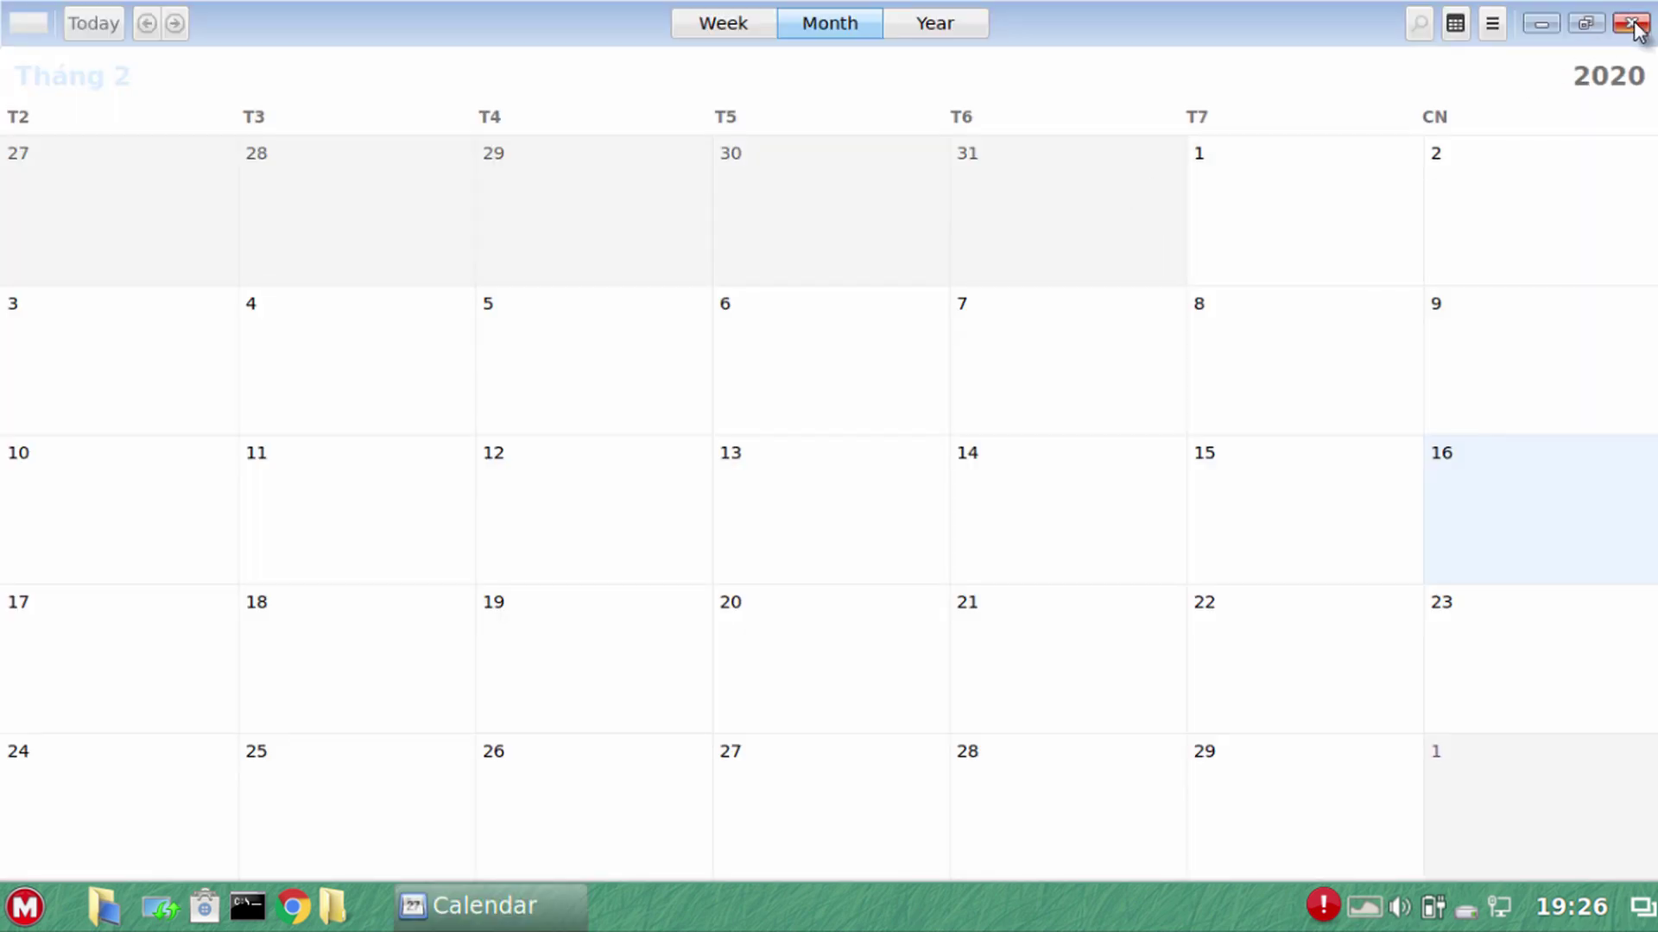
left_click(1633, 24)
Browse the launcher's Universal Access category, try Magnifier from it, and close the magnifier and the launcher
left_click(24, 906)
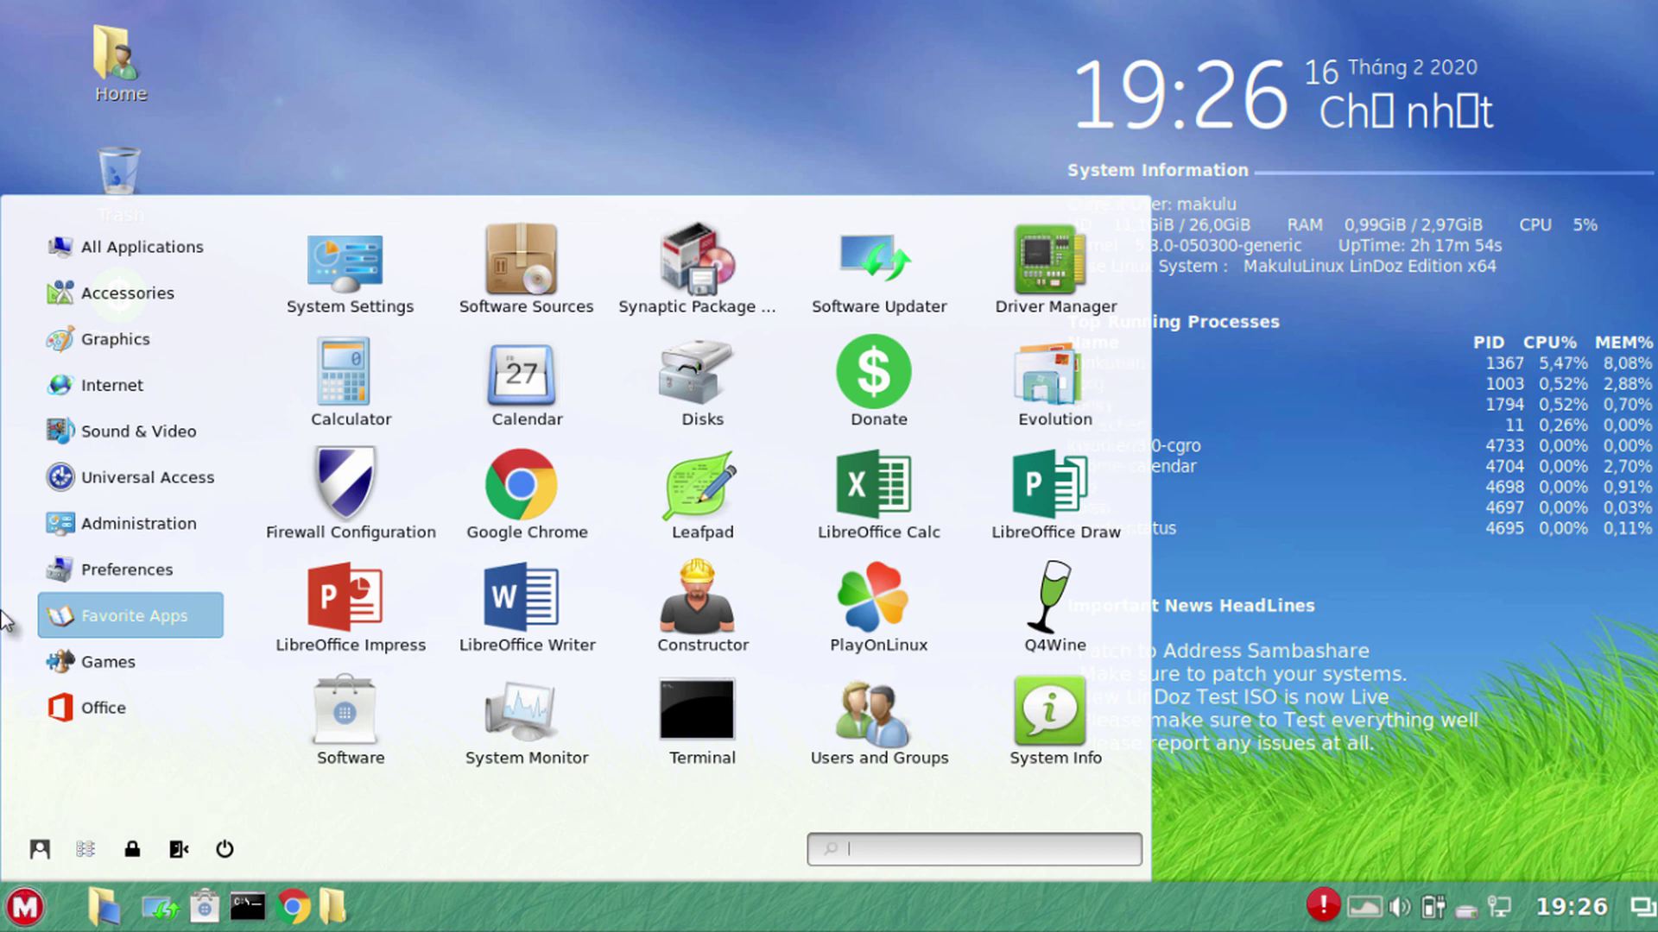
mouse_move(147, 473)
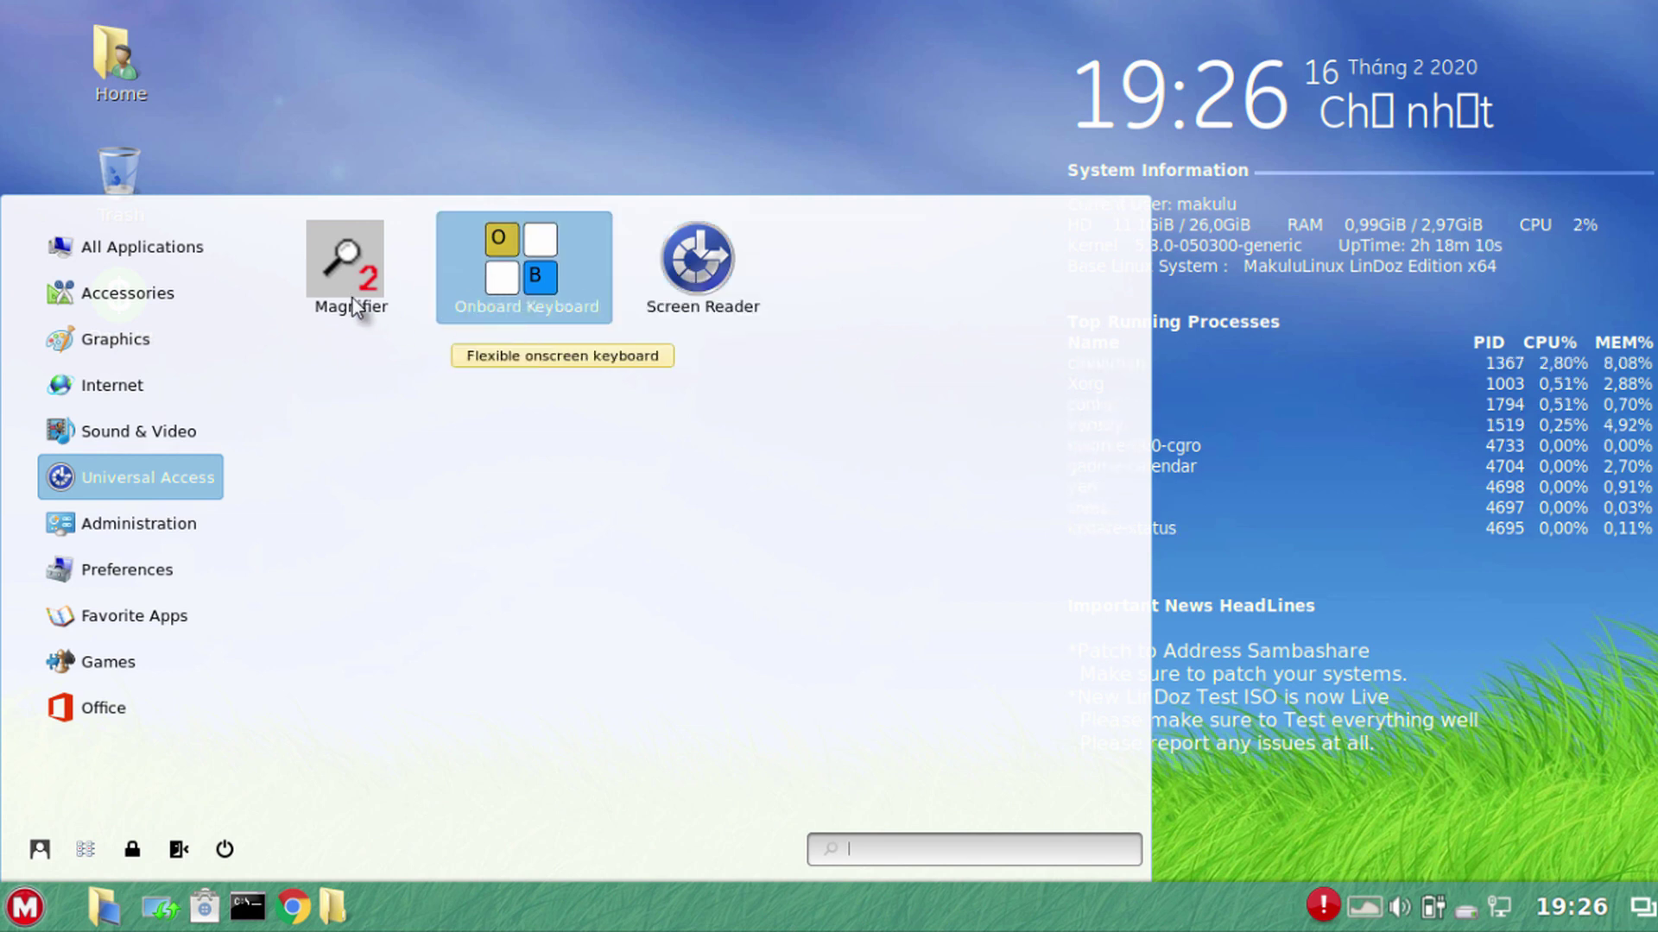
left_click(340, 268)
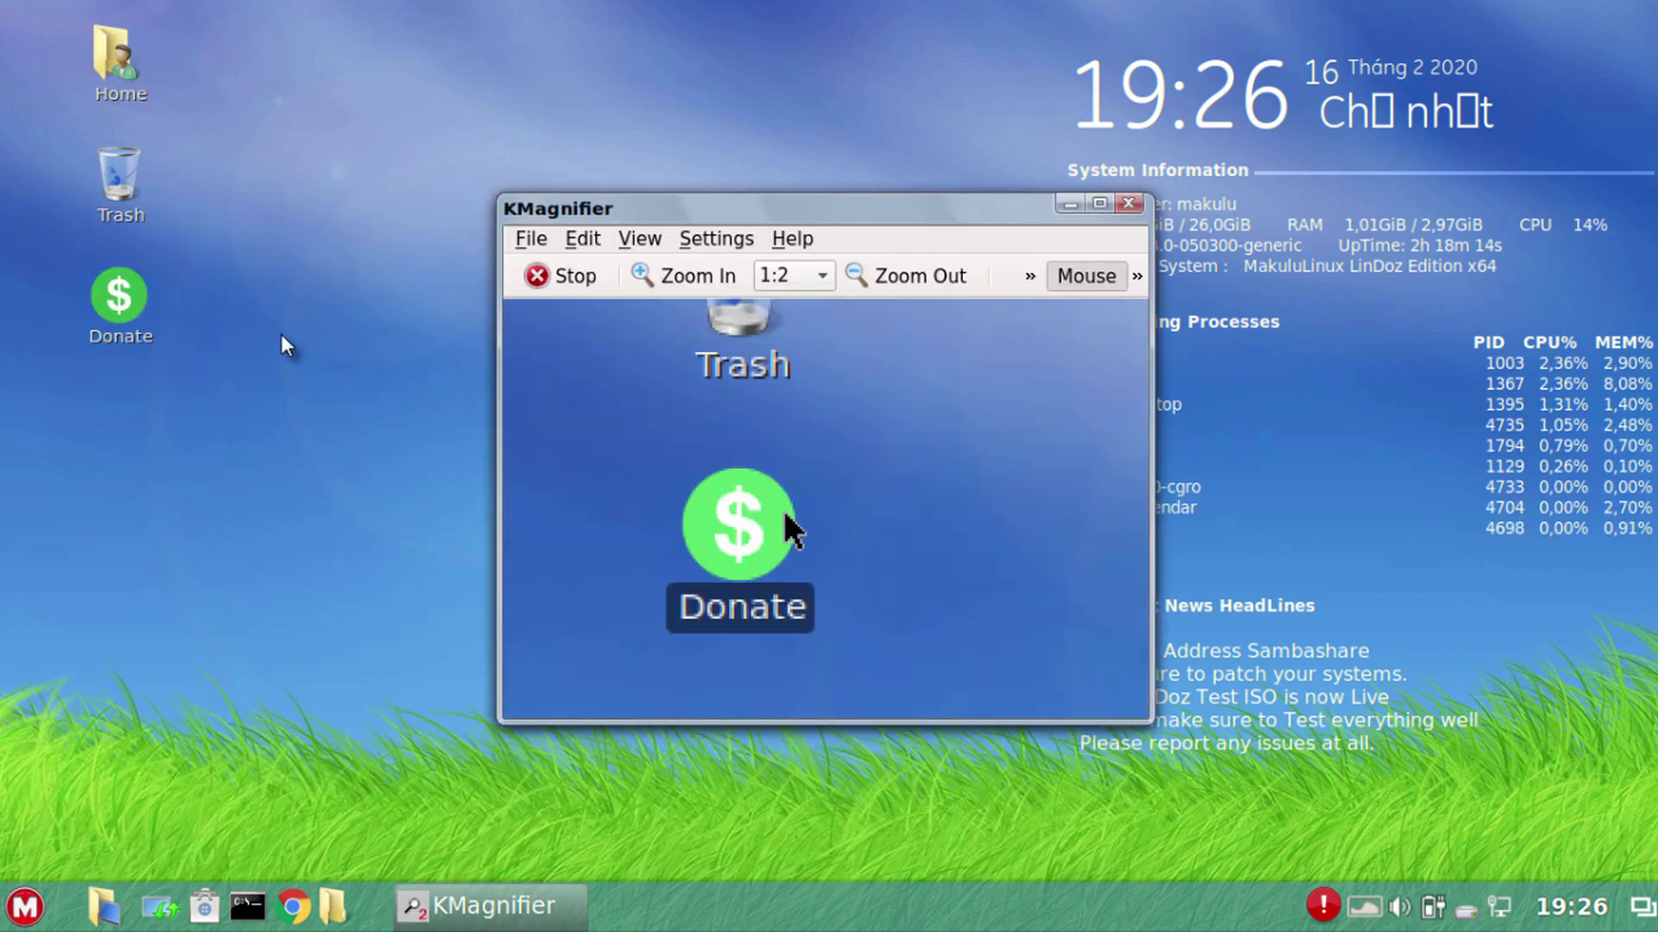
left_click(1129, 205)
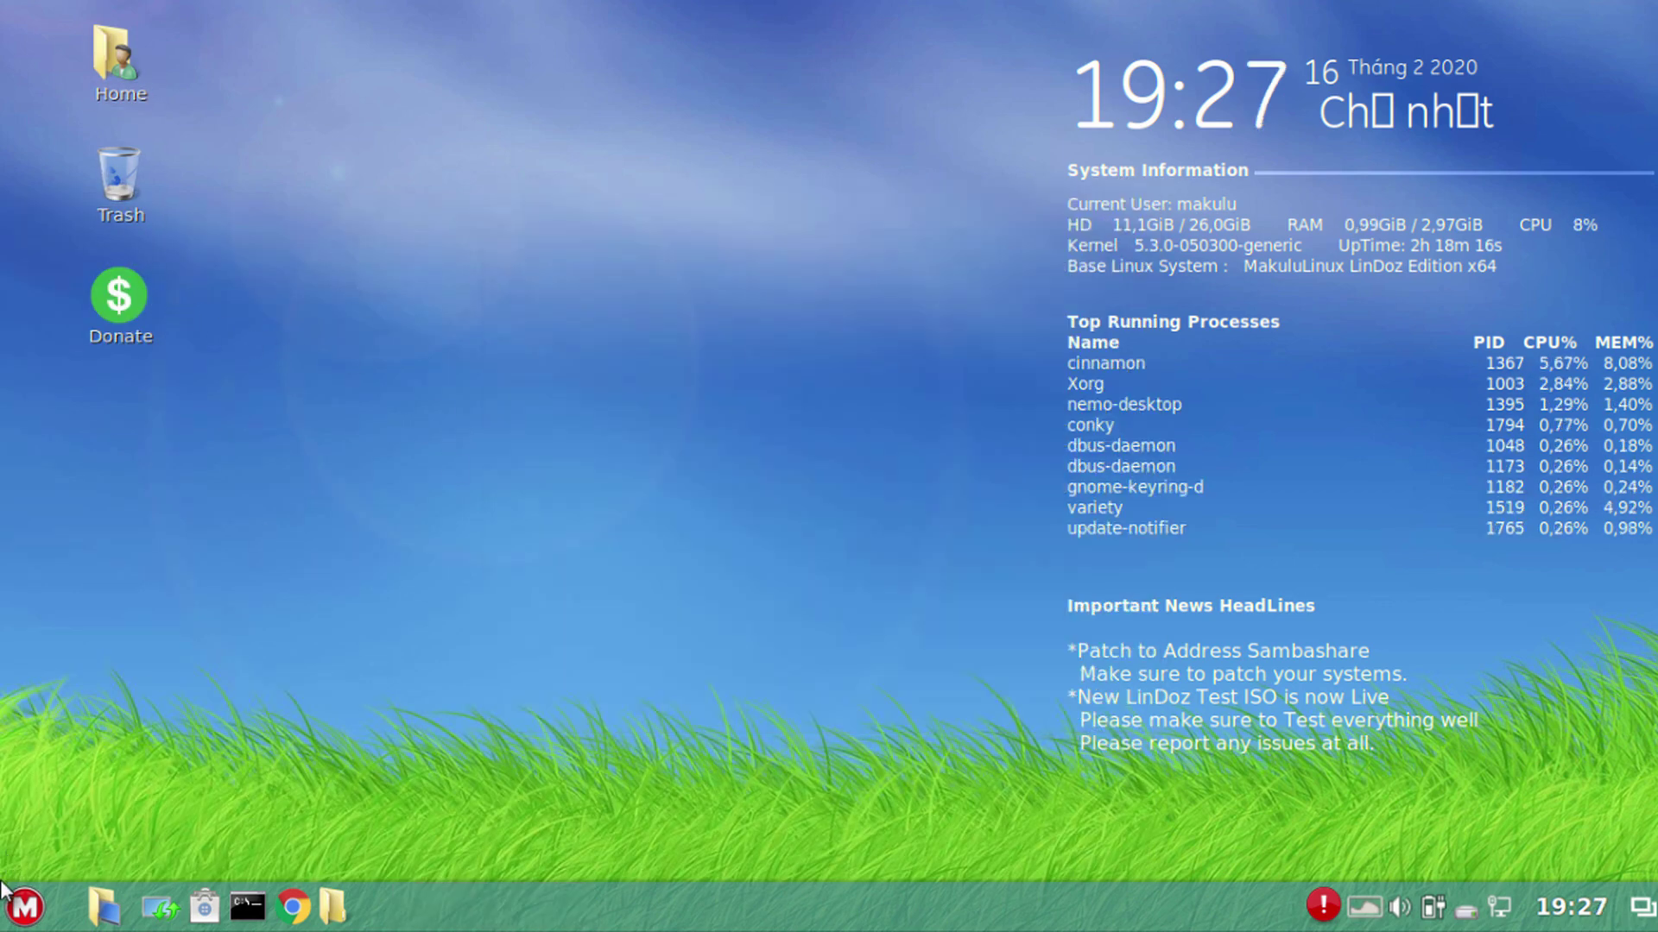
left_click(22, 906)
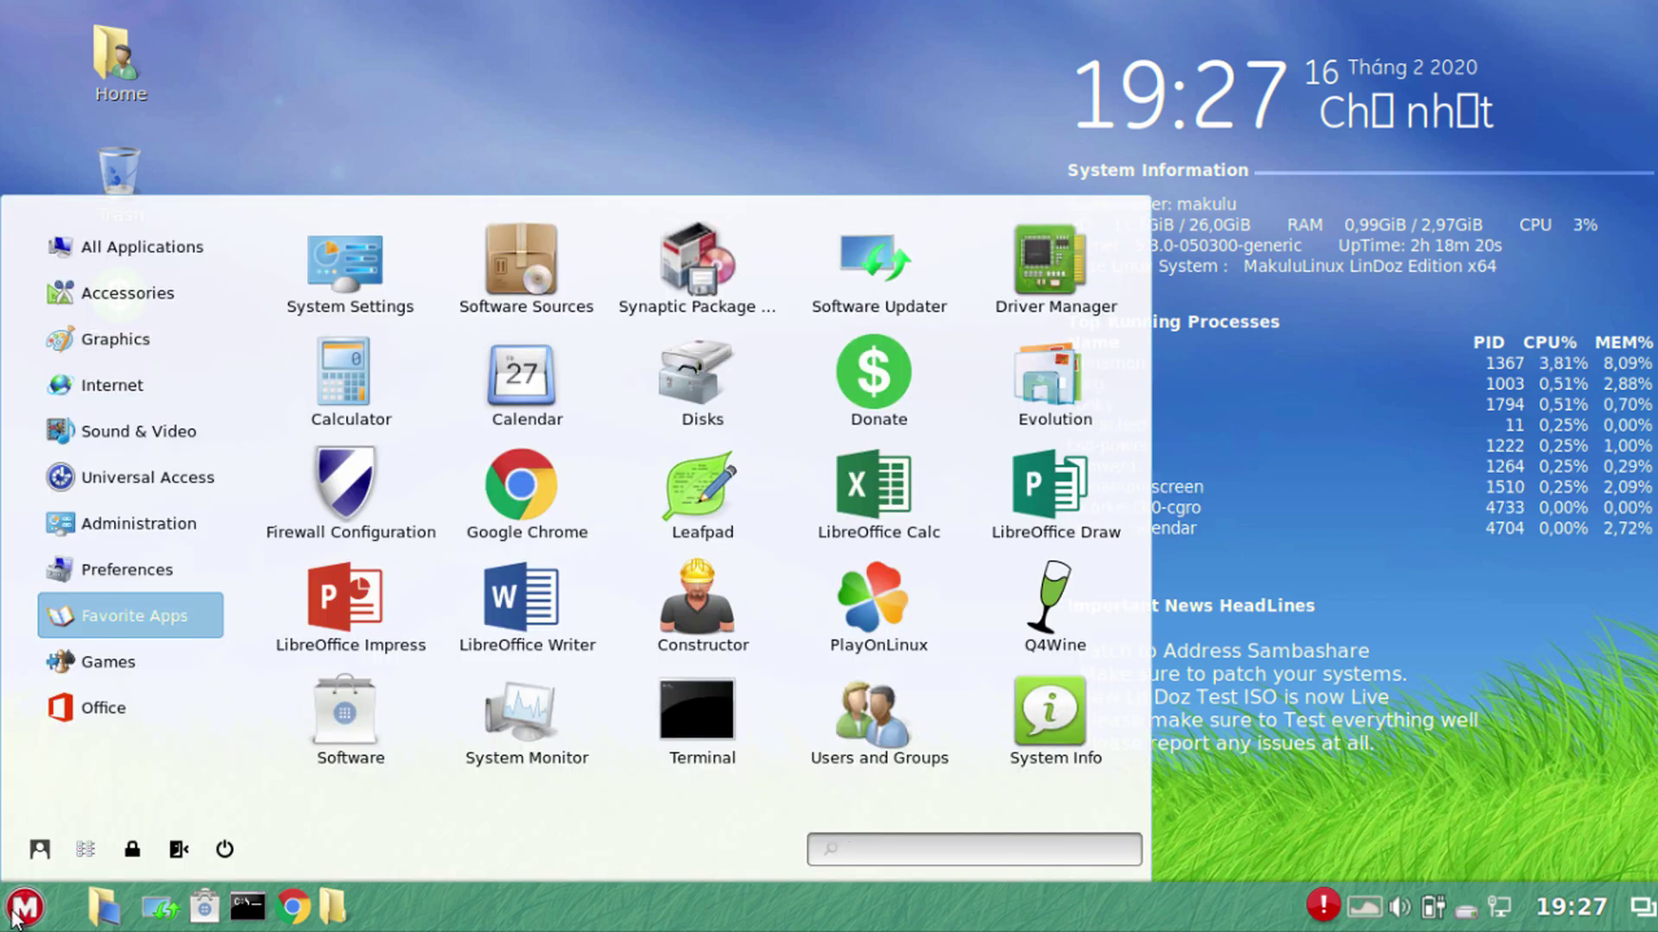
left_click(14, 915)
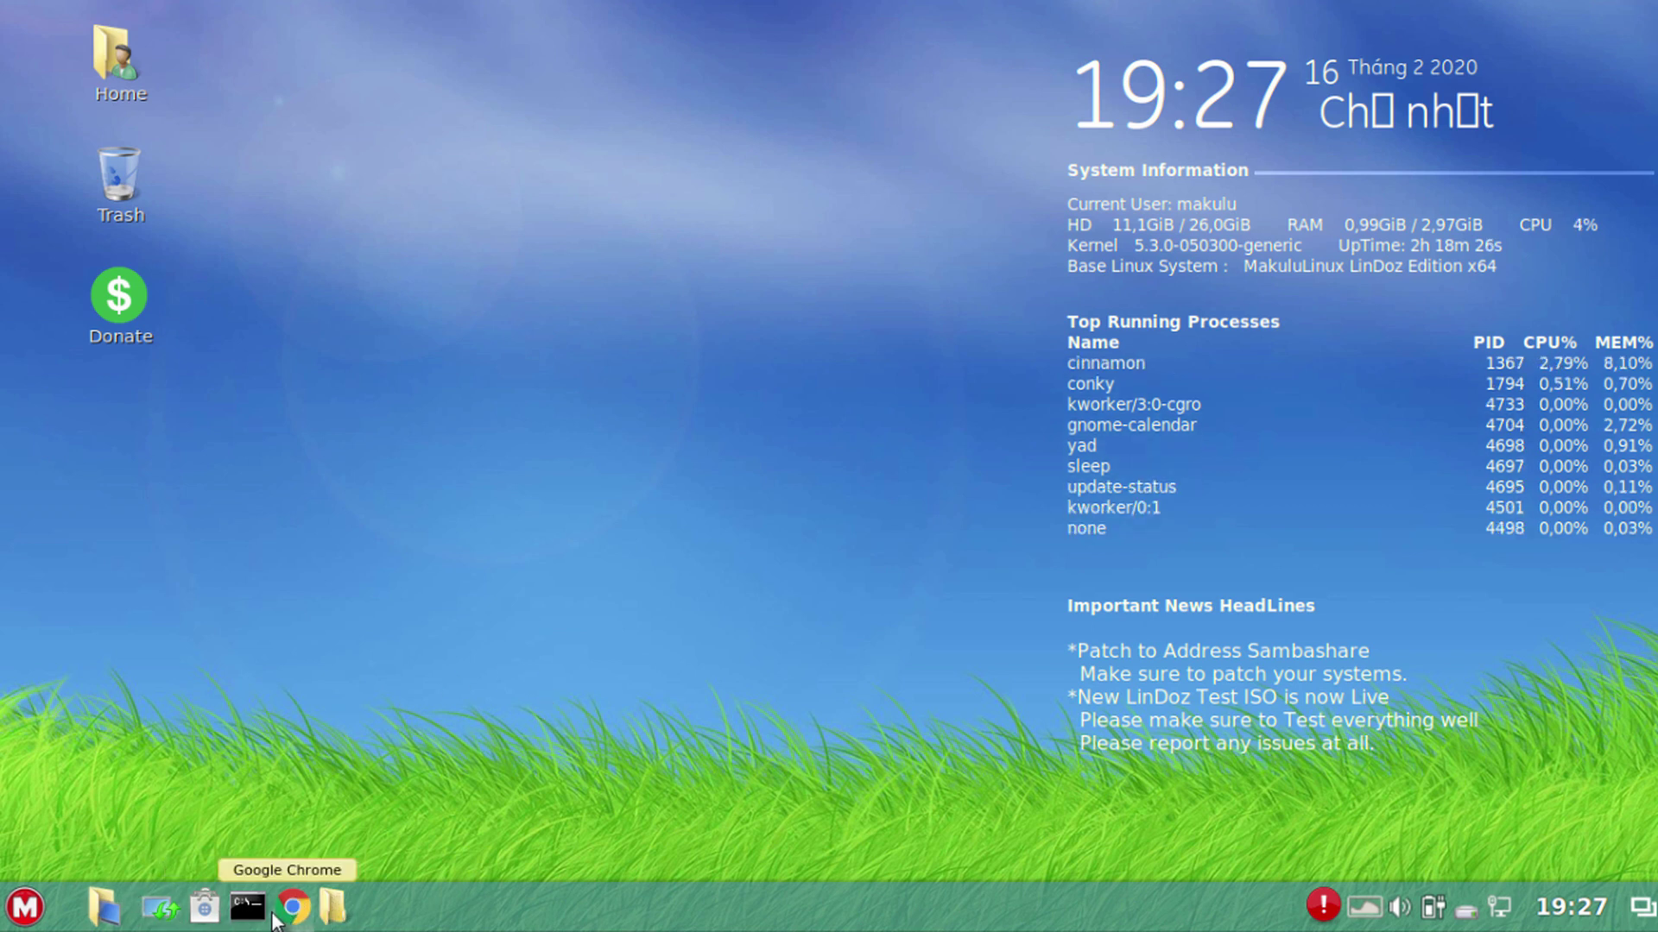
Open the Software store, maximize its window and expand the list of application categories
left_click(204, 908)
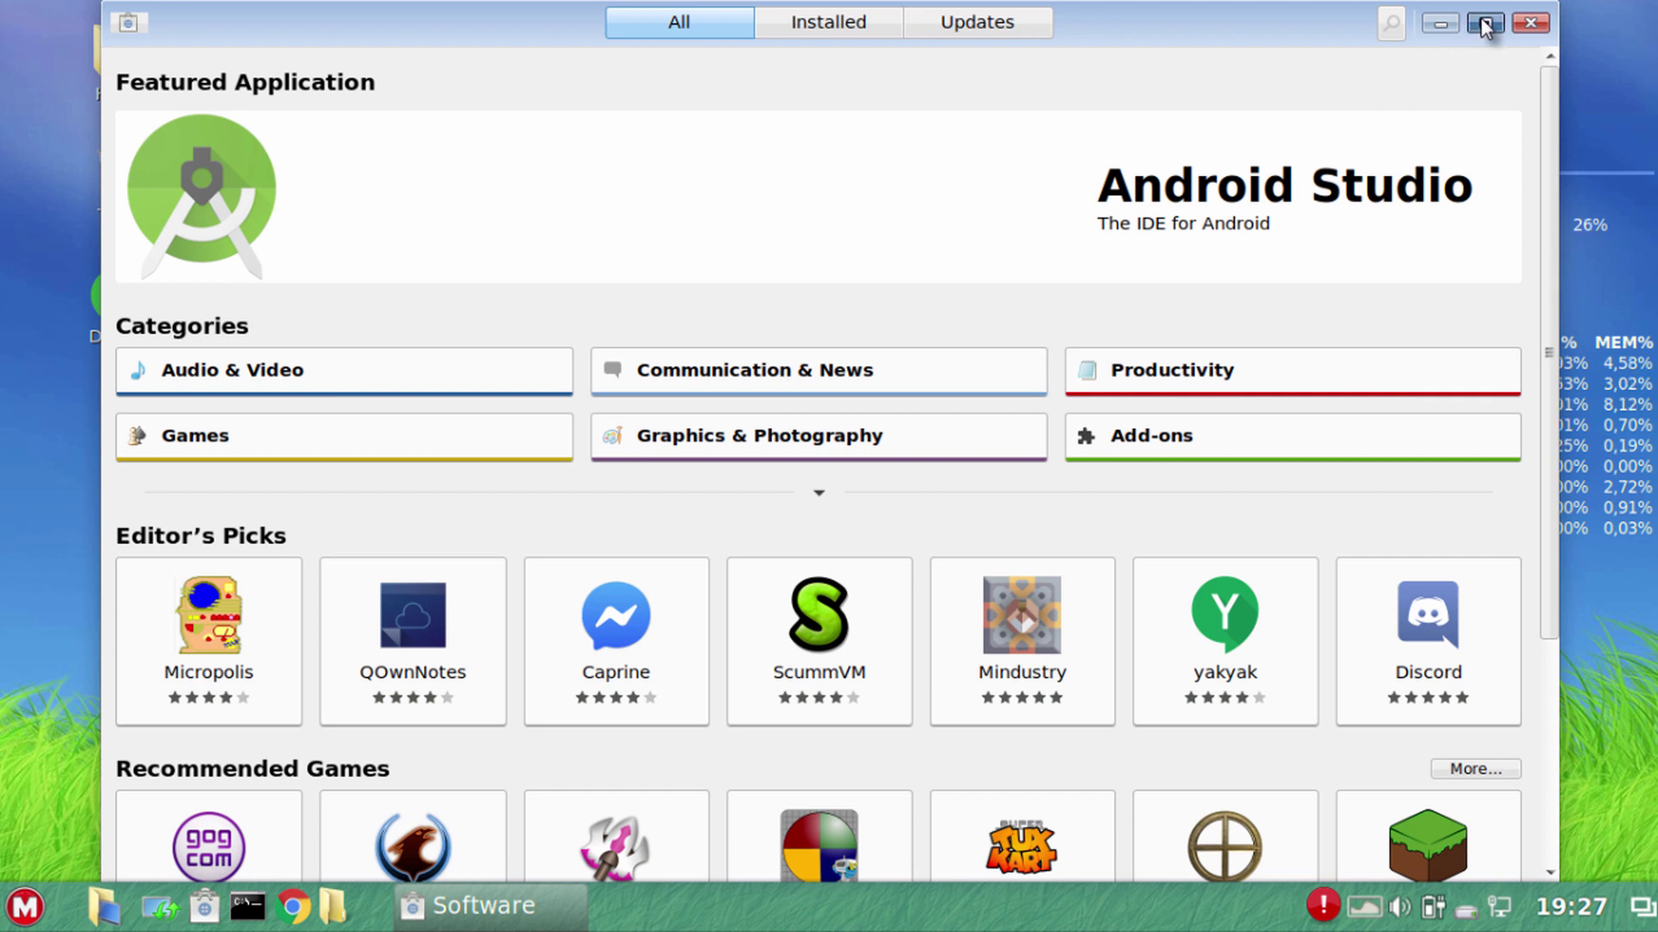
left_click(1465, 21)
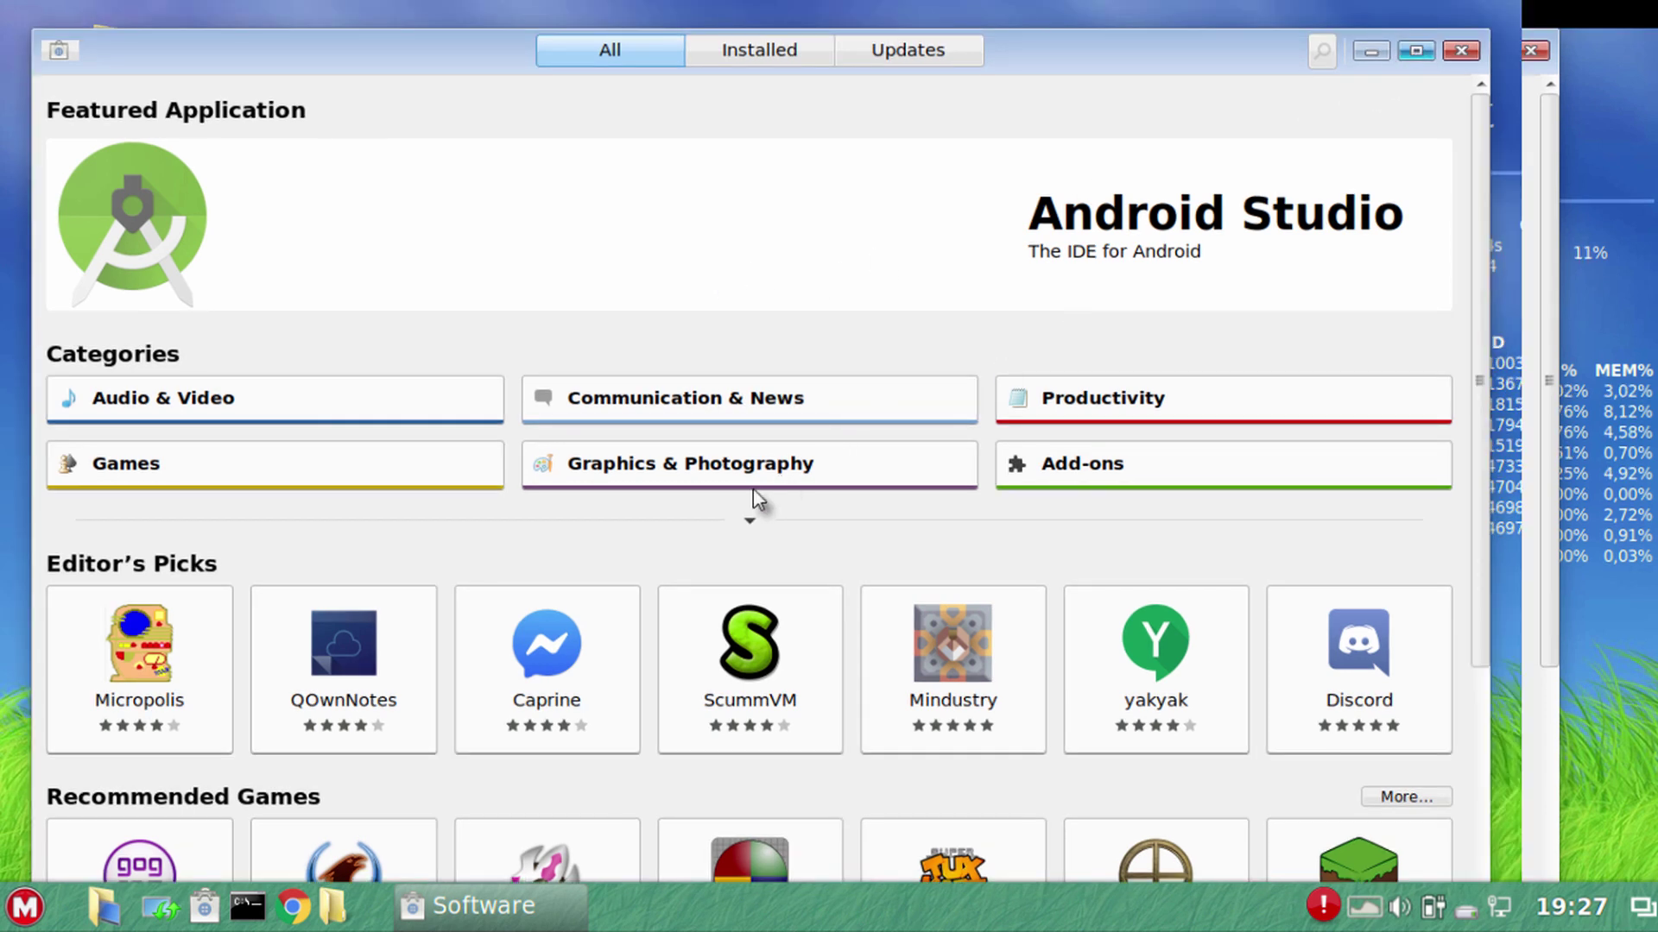
left_click(816, 494)
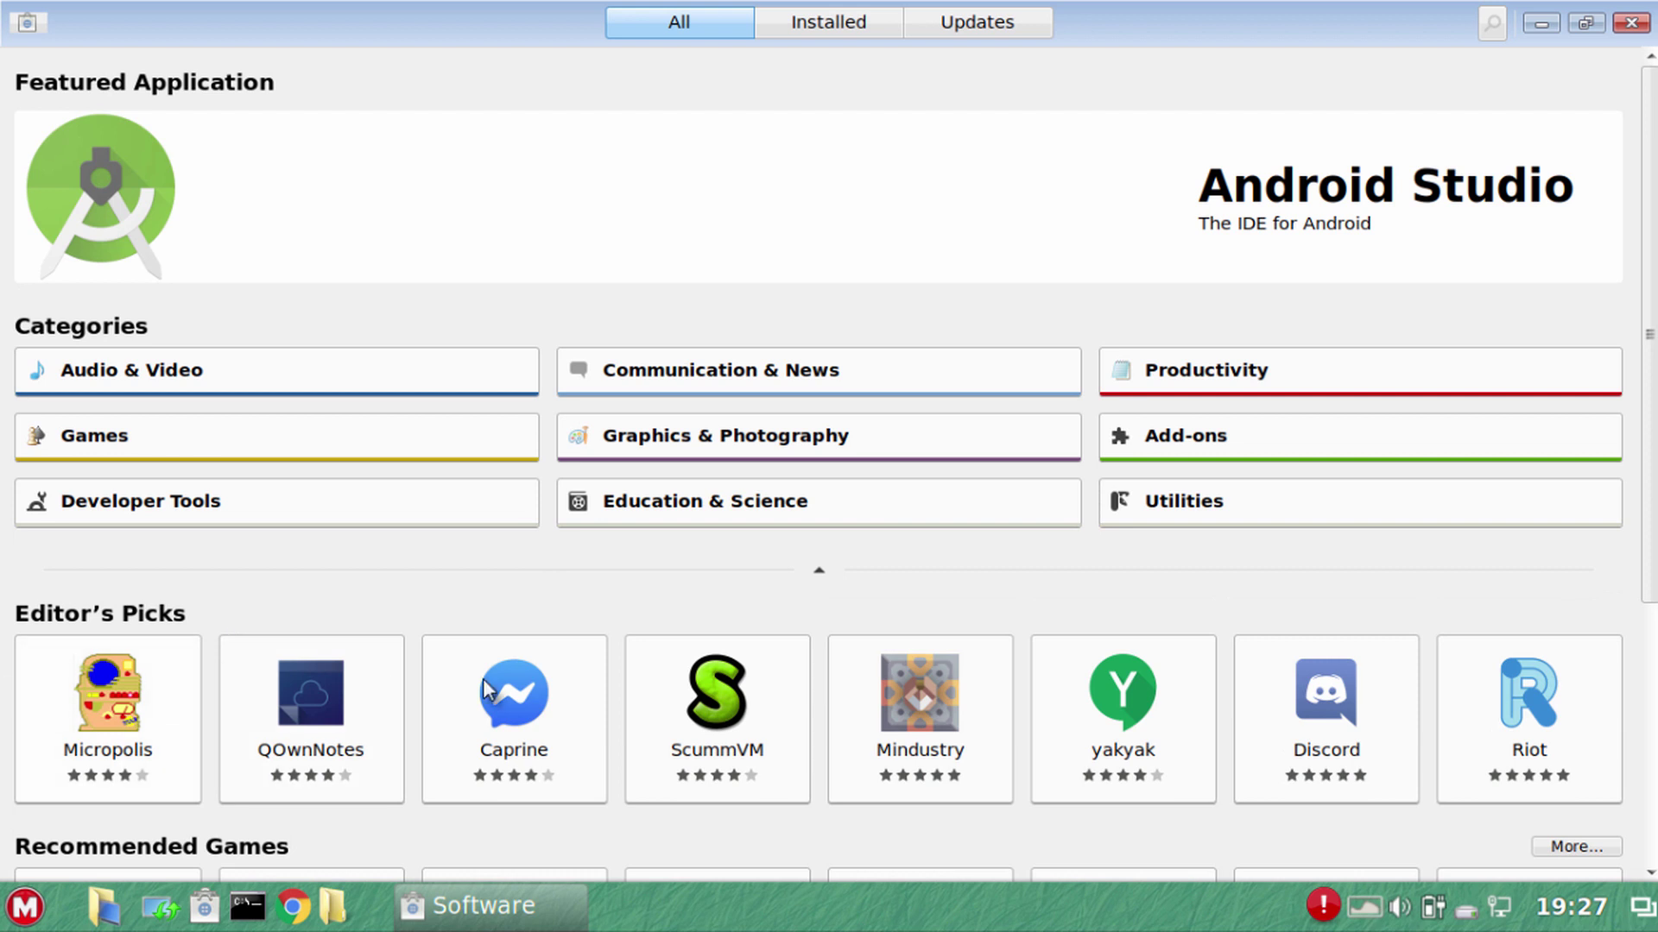
Examine Caprine's details, source and user reviews on its store page, highlighting the Snap Store source, and close the store
left_click(518, 726)
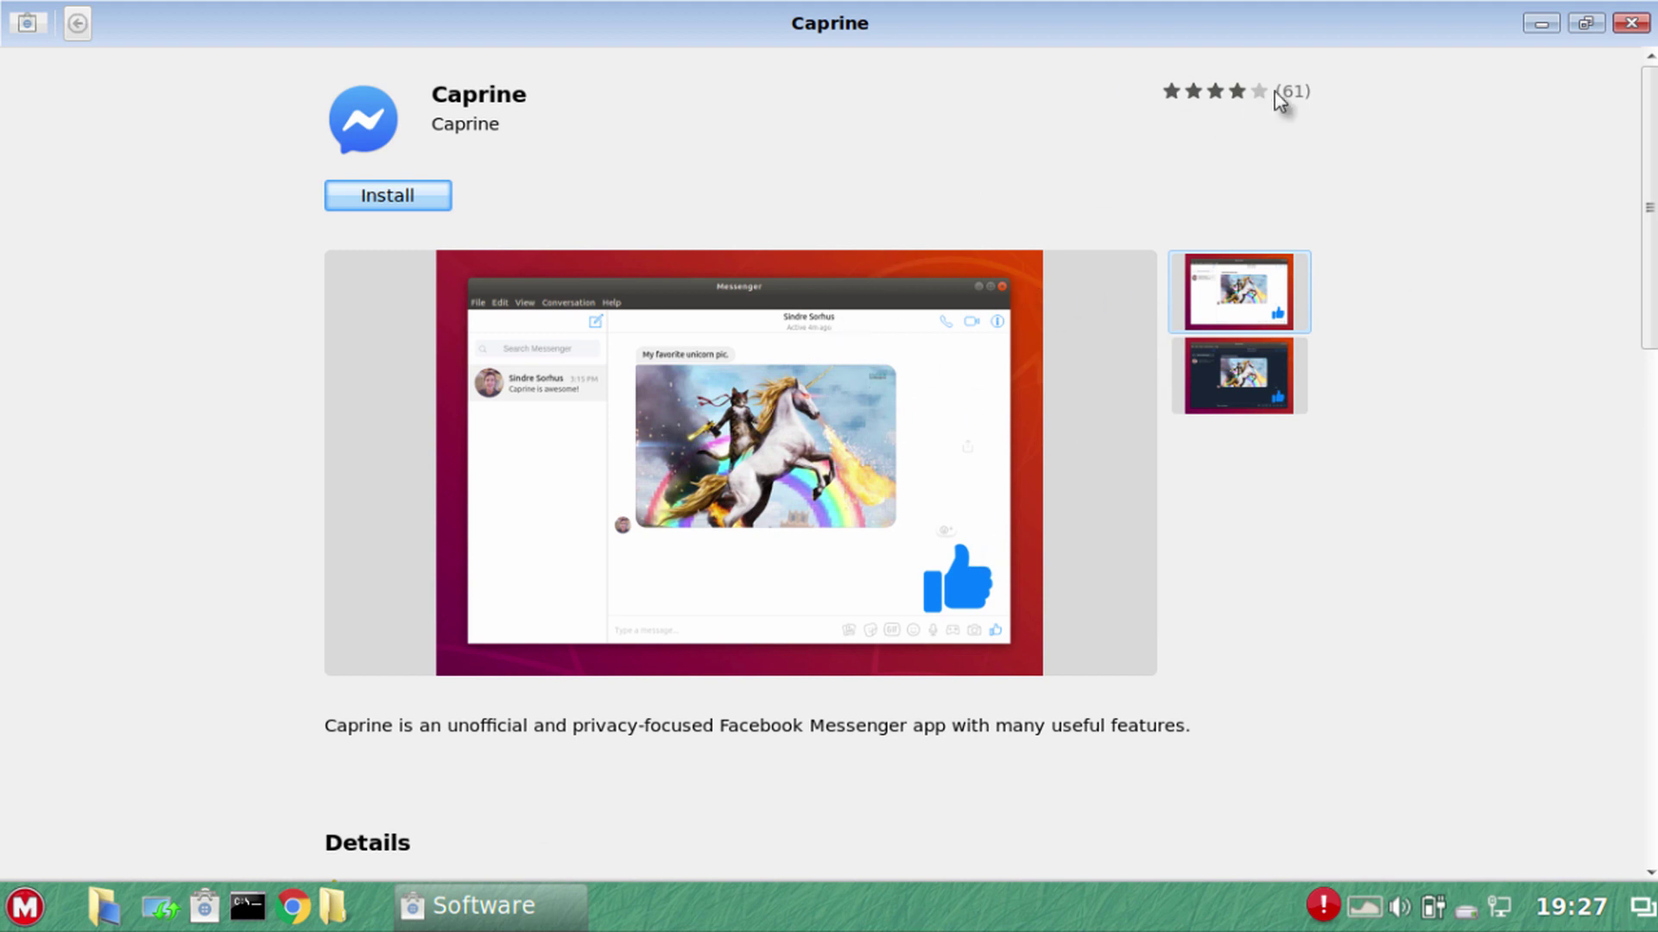
scroll(1148, 582, "down", 5)
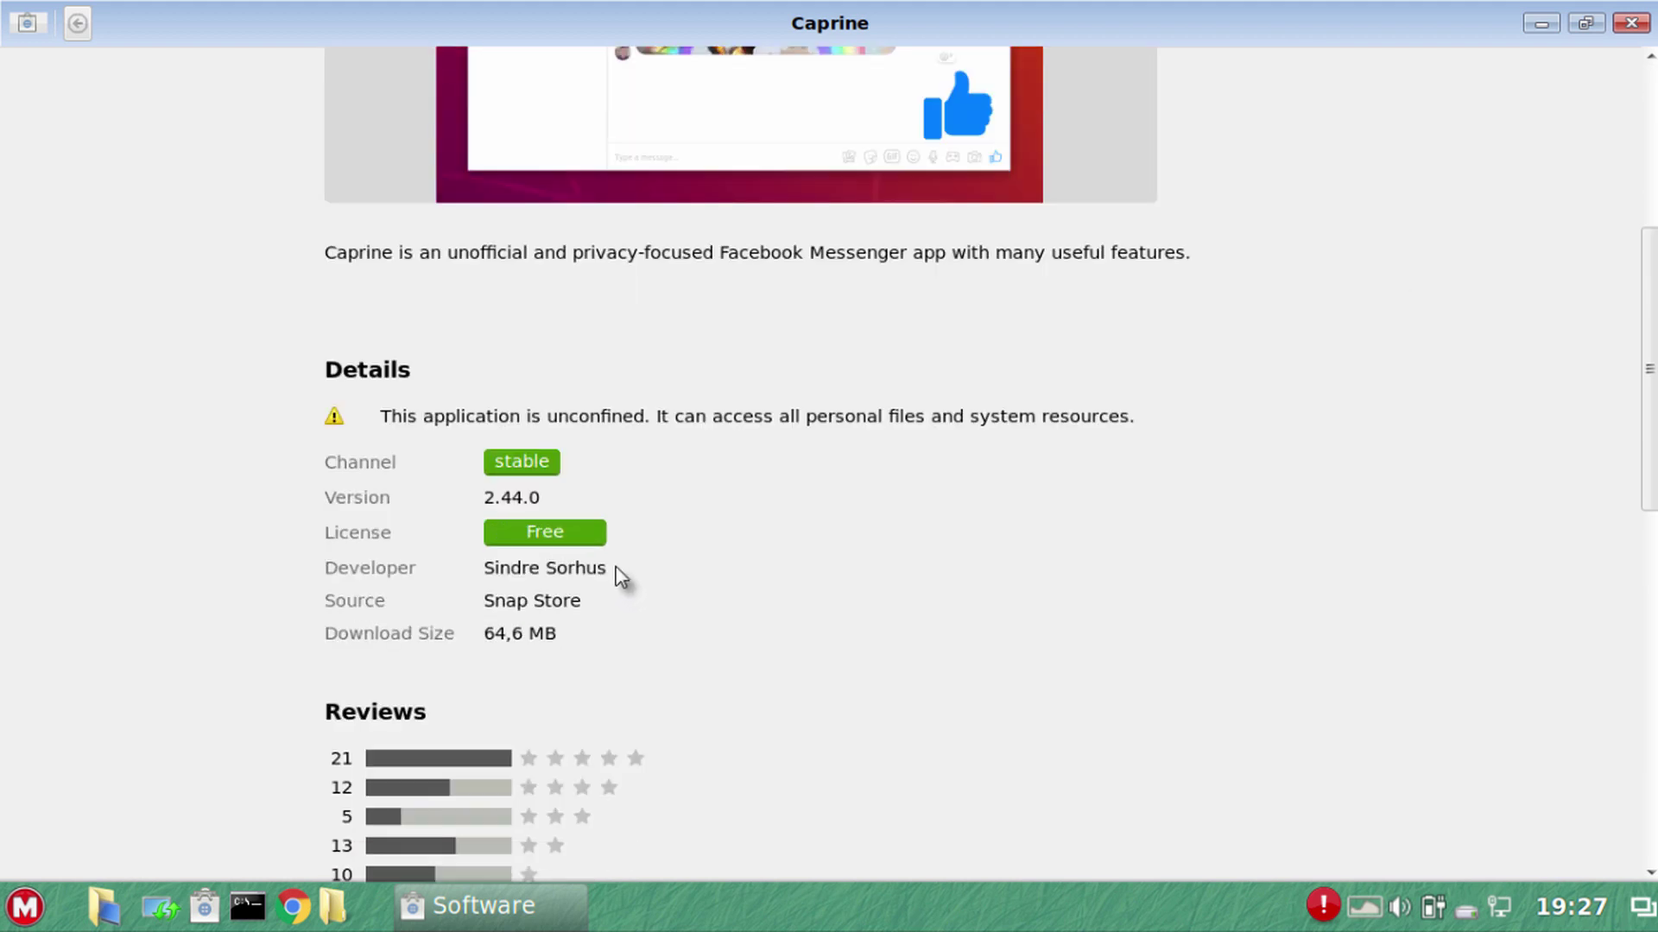
scroll(669, 636, "down", 2)
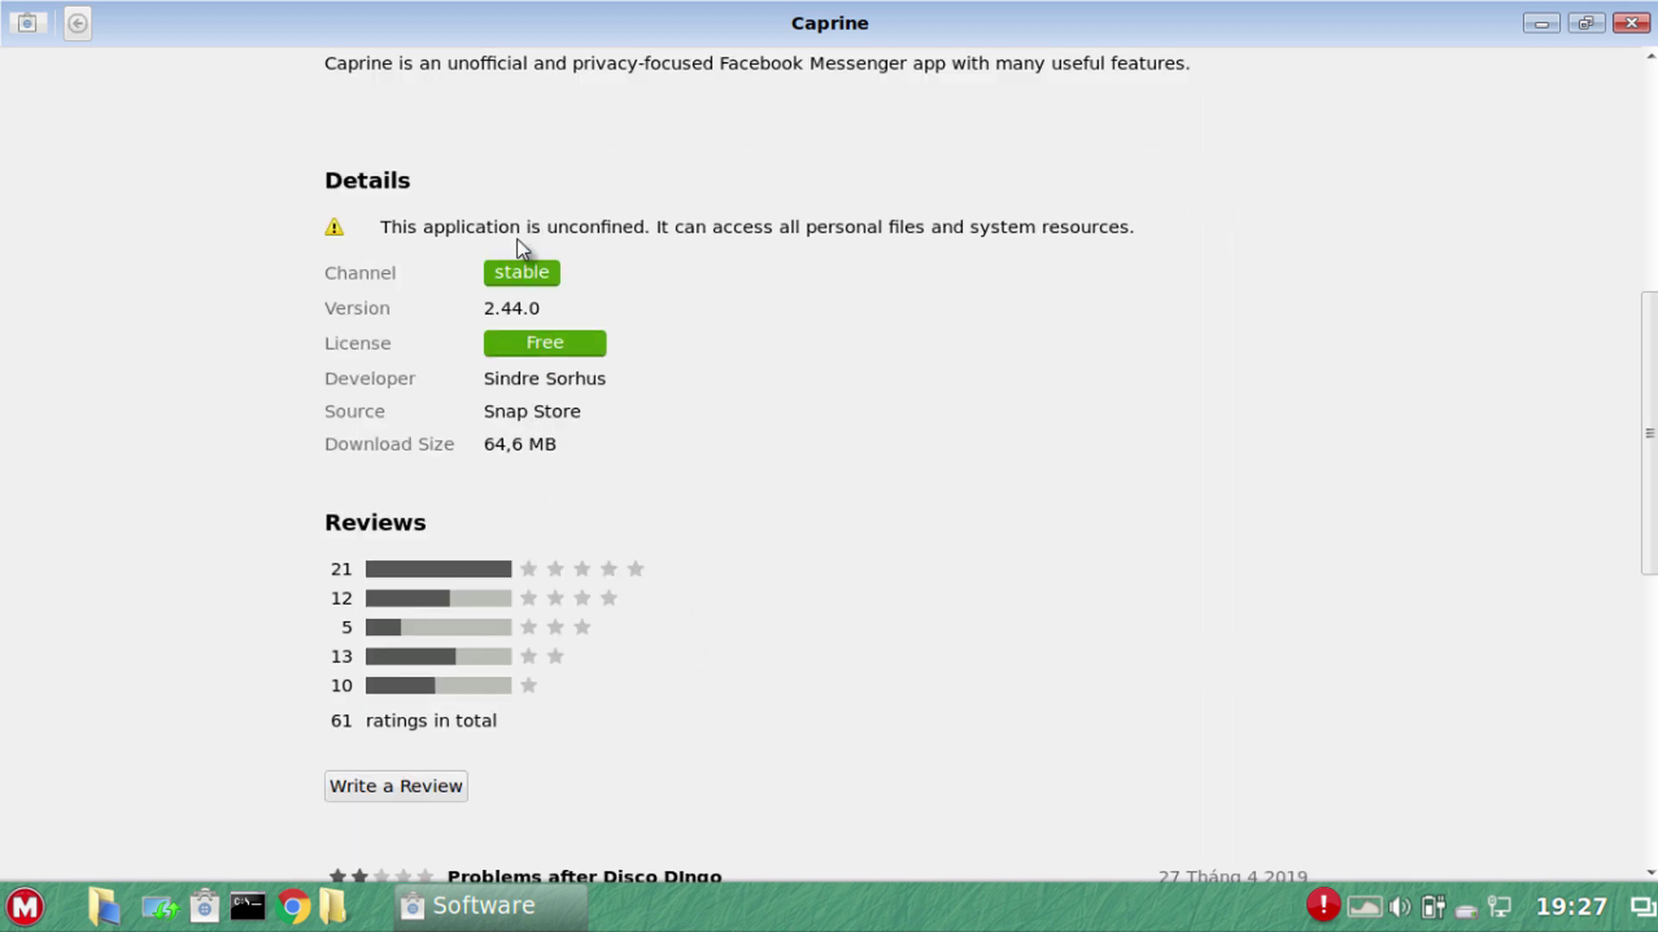
left_click_drag(582, 412, 434, 413)
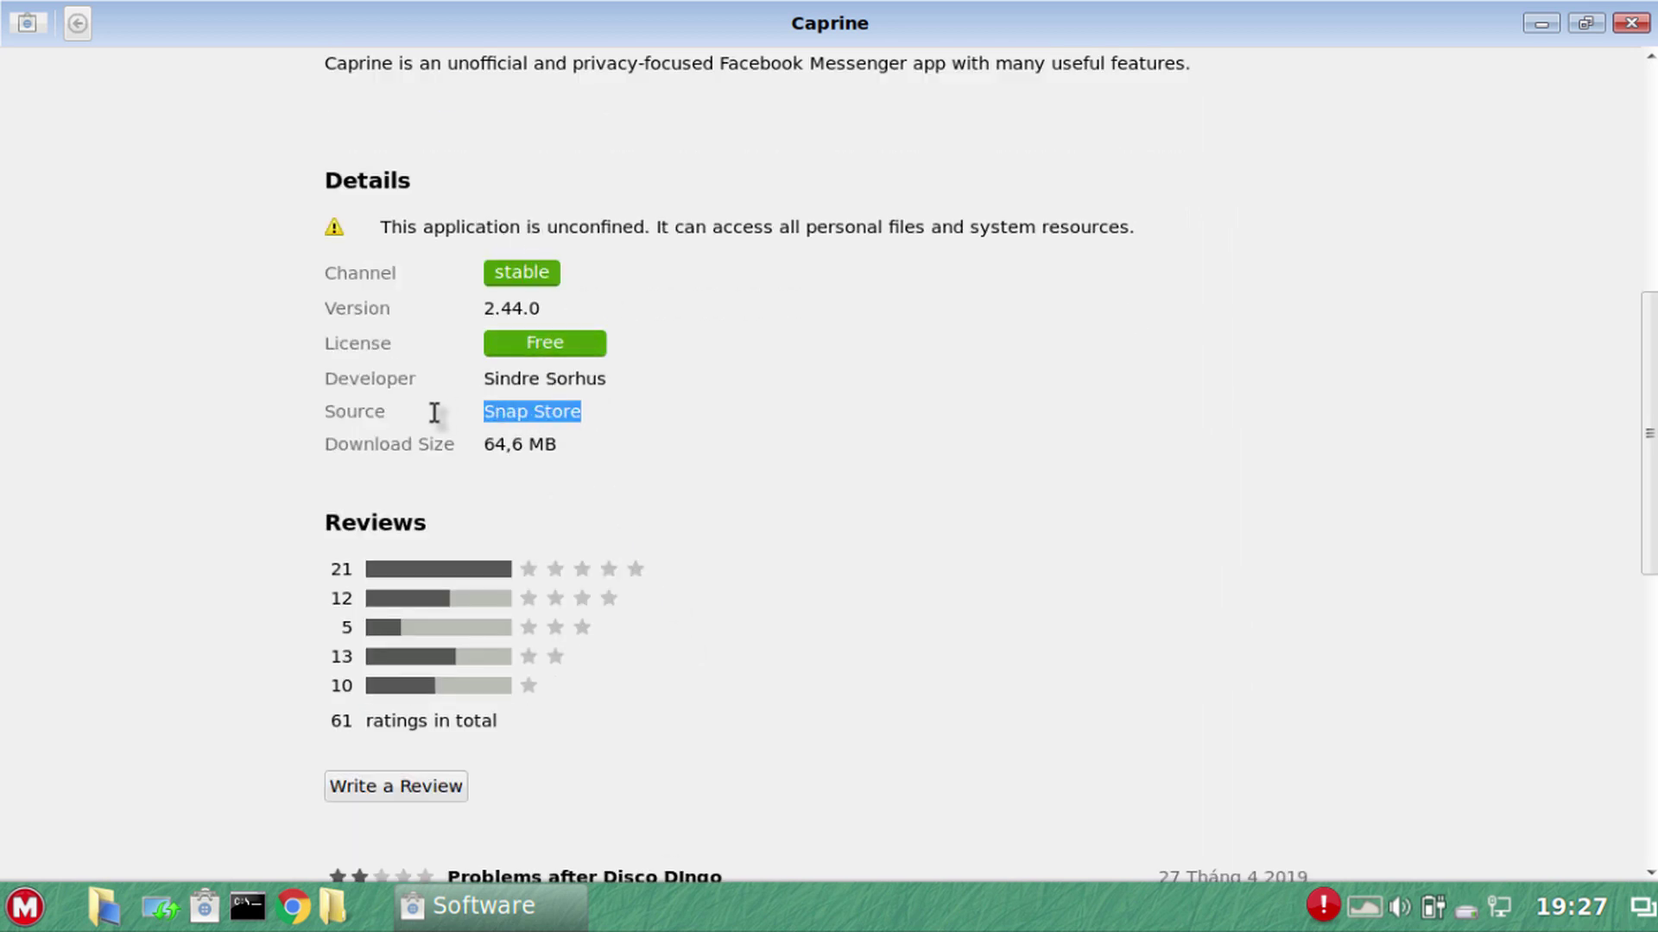
left_click(496, 413)
left_click_drag(483, 411, 621, 411)
scroll(831, 470, "down", 3)
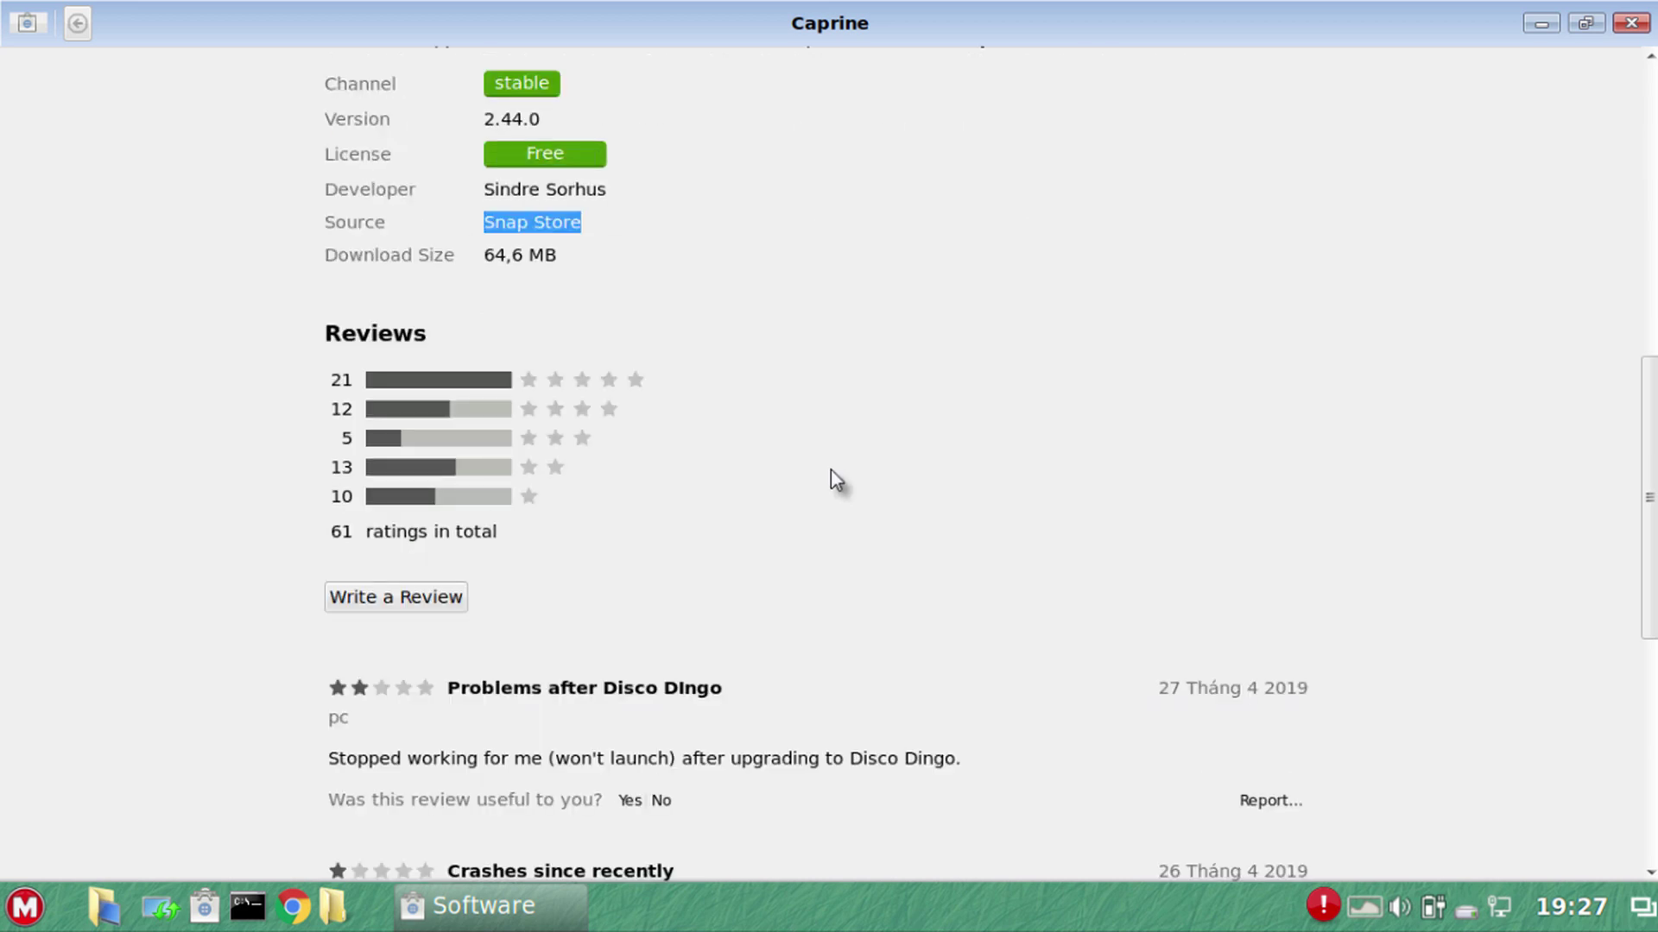
scroll(831, 470, "down", 6)
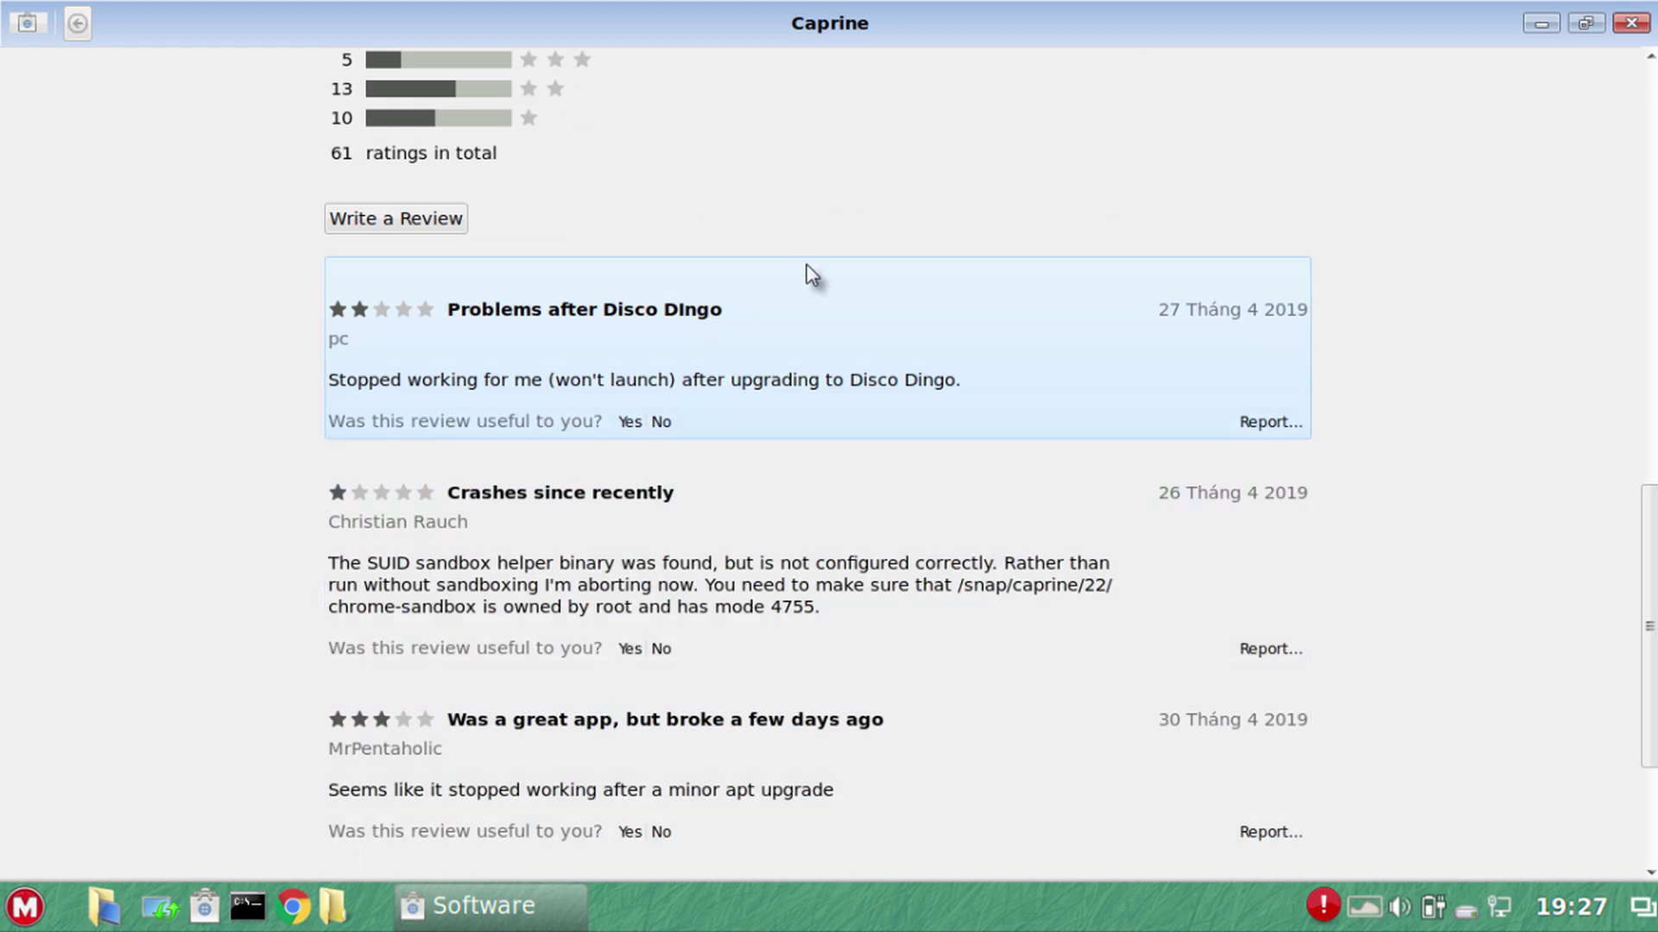
scroll(807, 274, "up", 10)
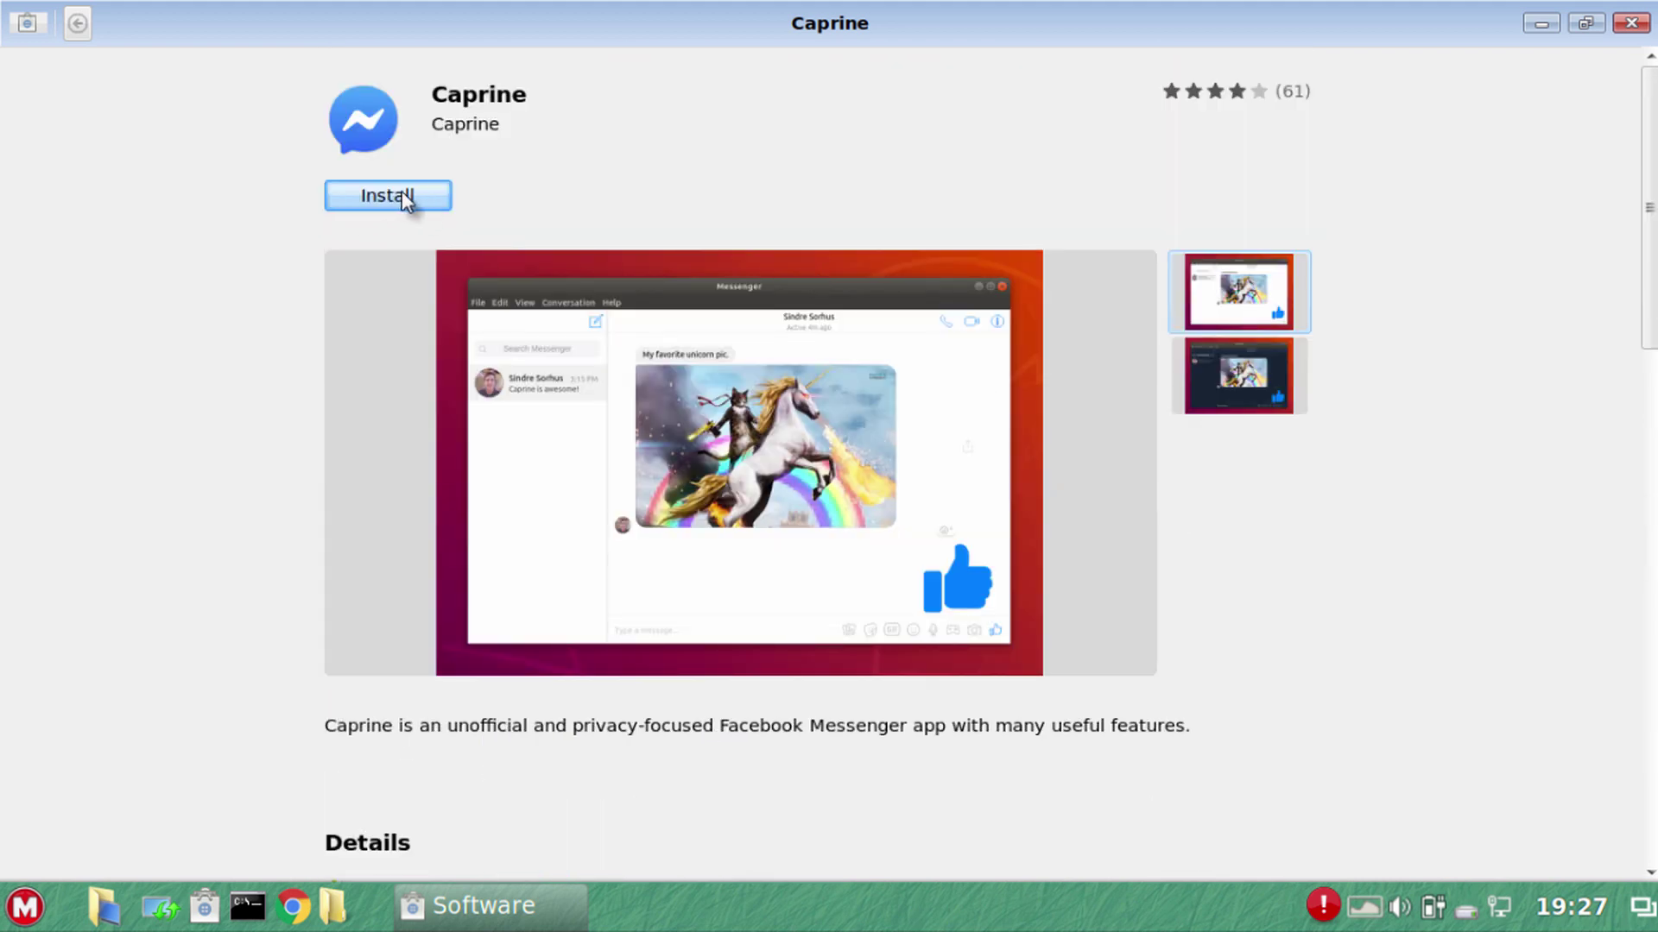
left_click(1629, 25)
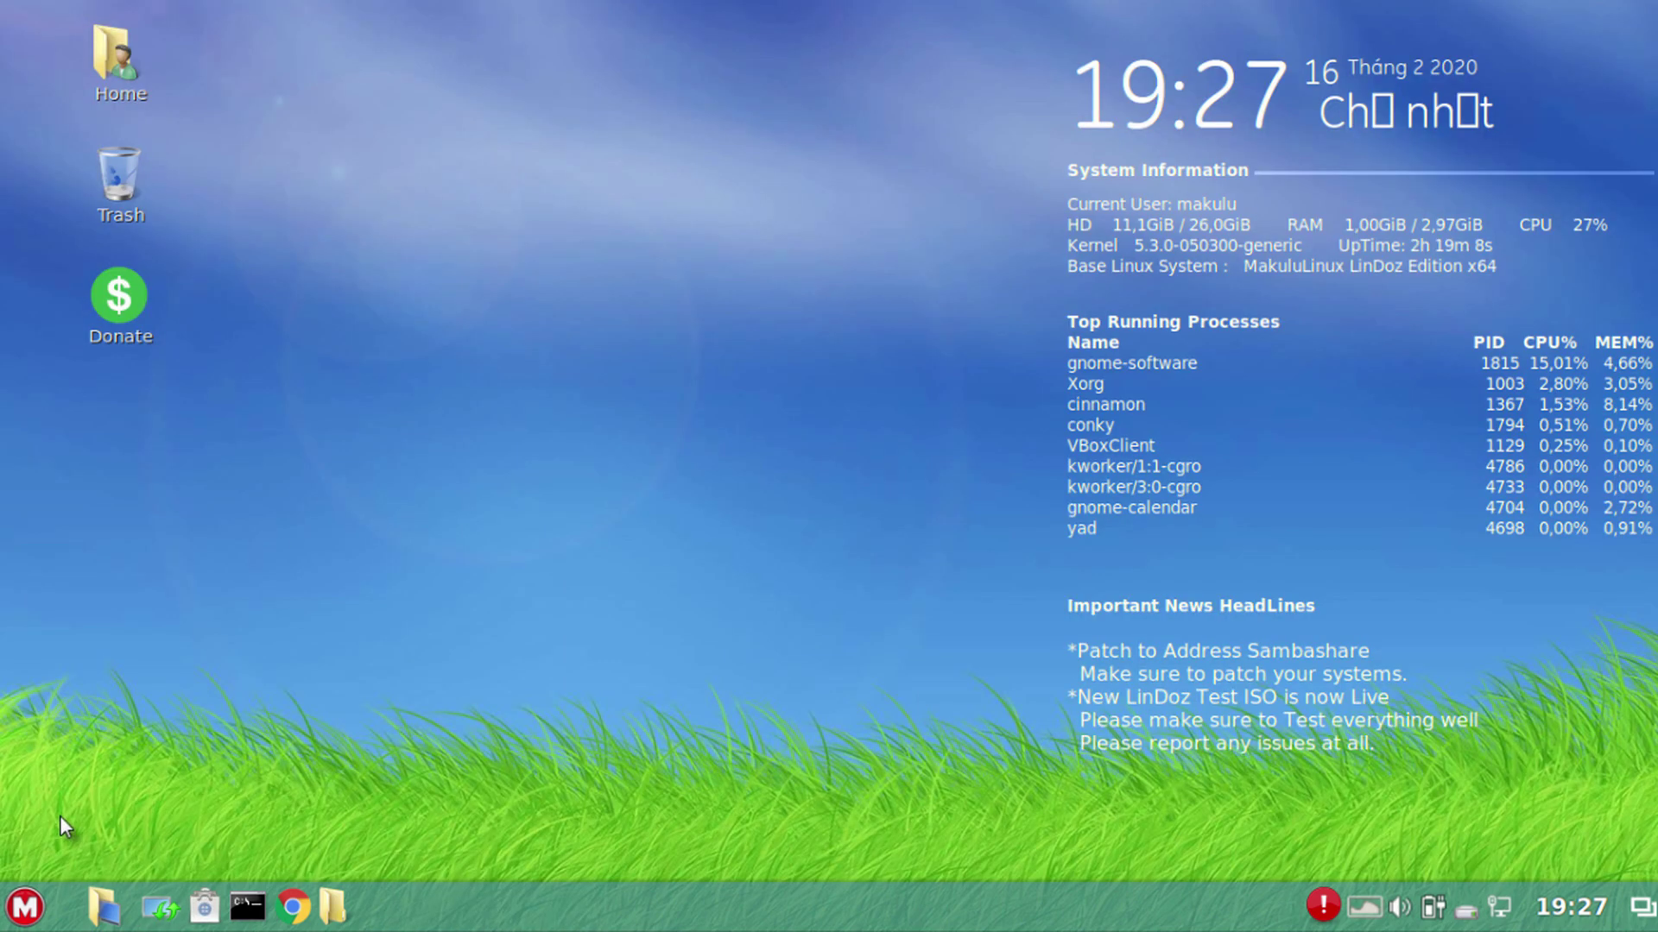
View the operating system and hardware details in System Info and close it, and briefly view the Home folder
left_click(25, 907)
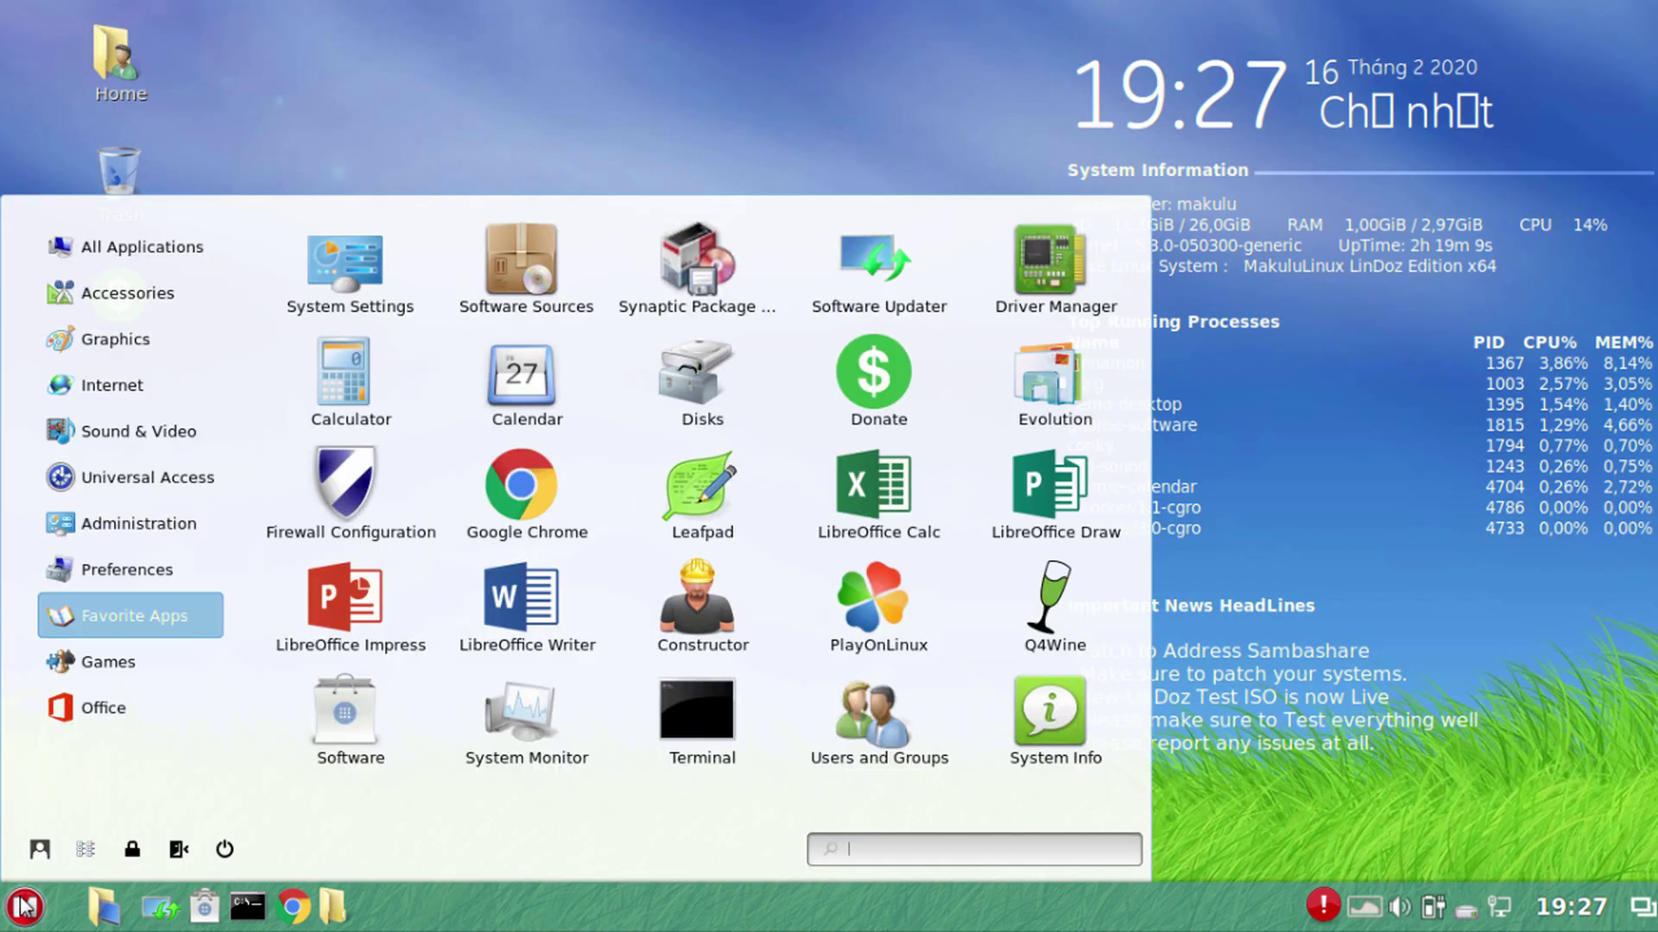
left_click(1008, 708)
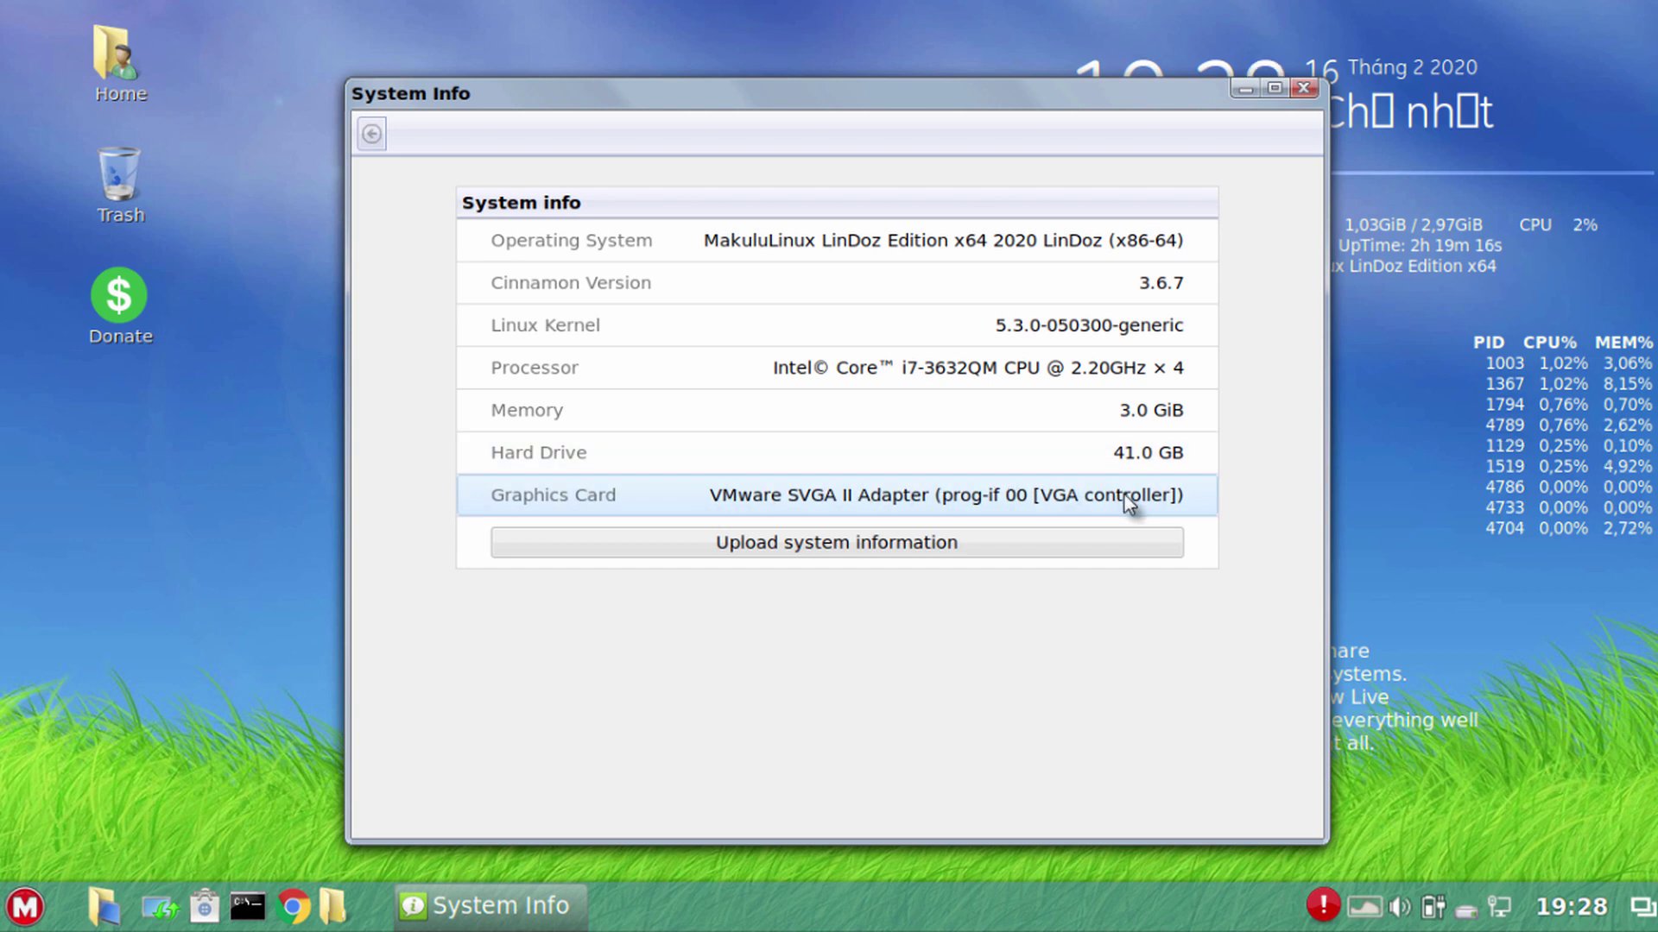
left_click(1304, 88)
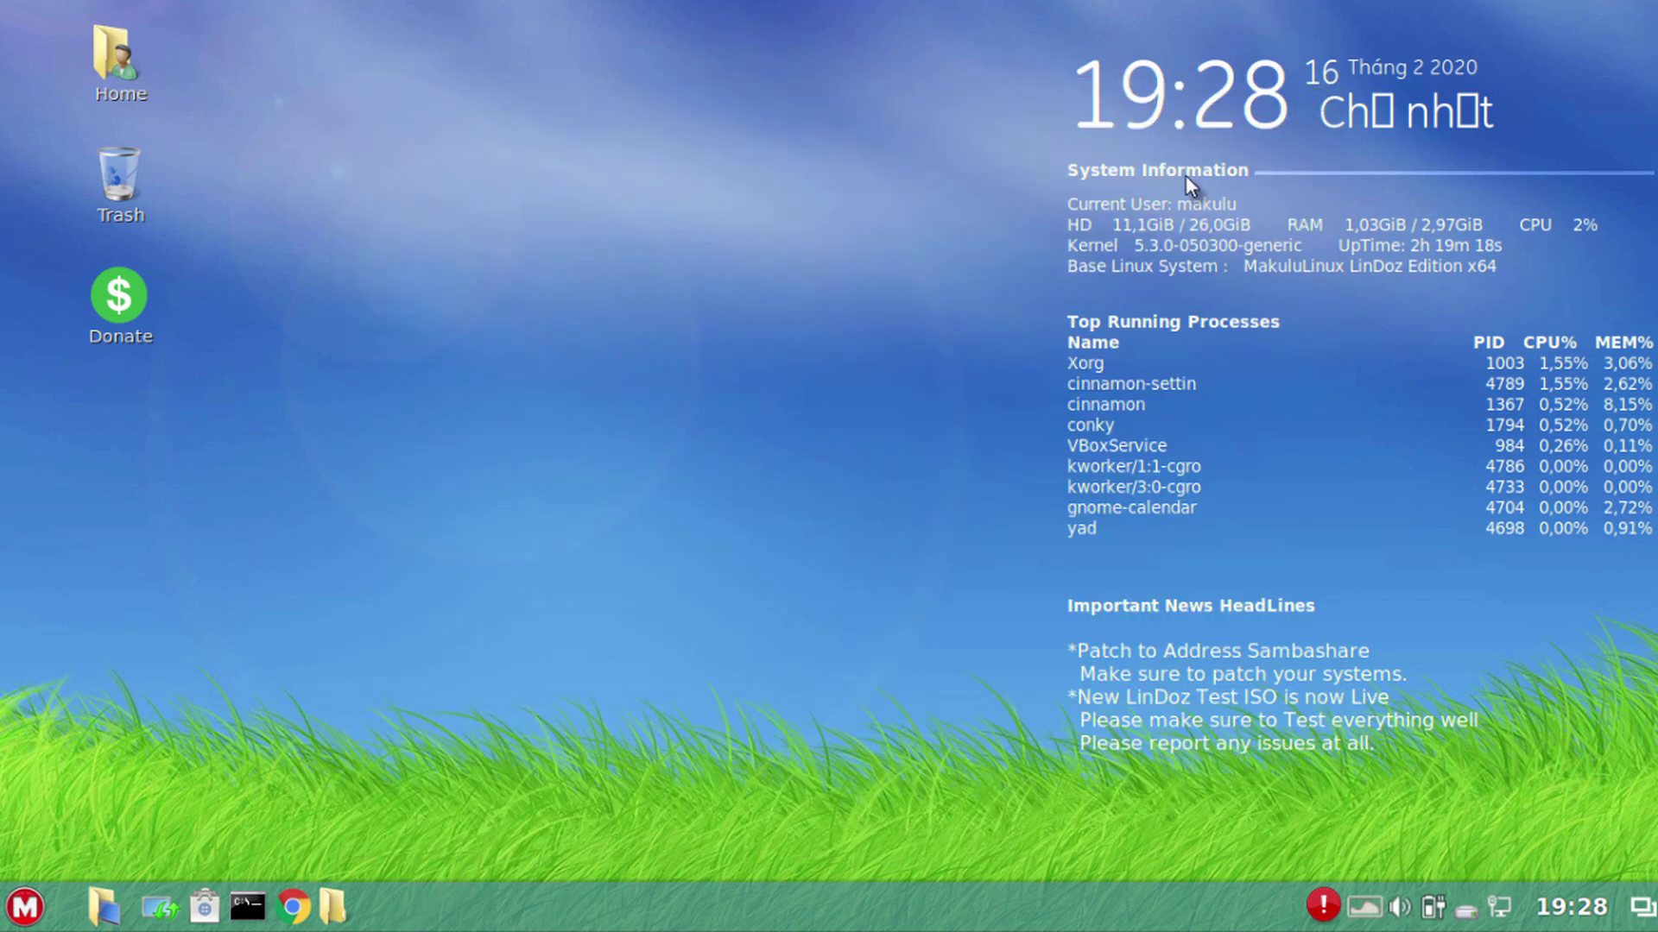
left_click(332, 907)
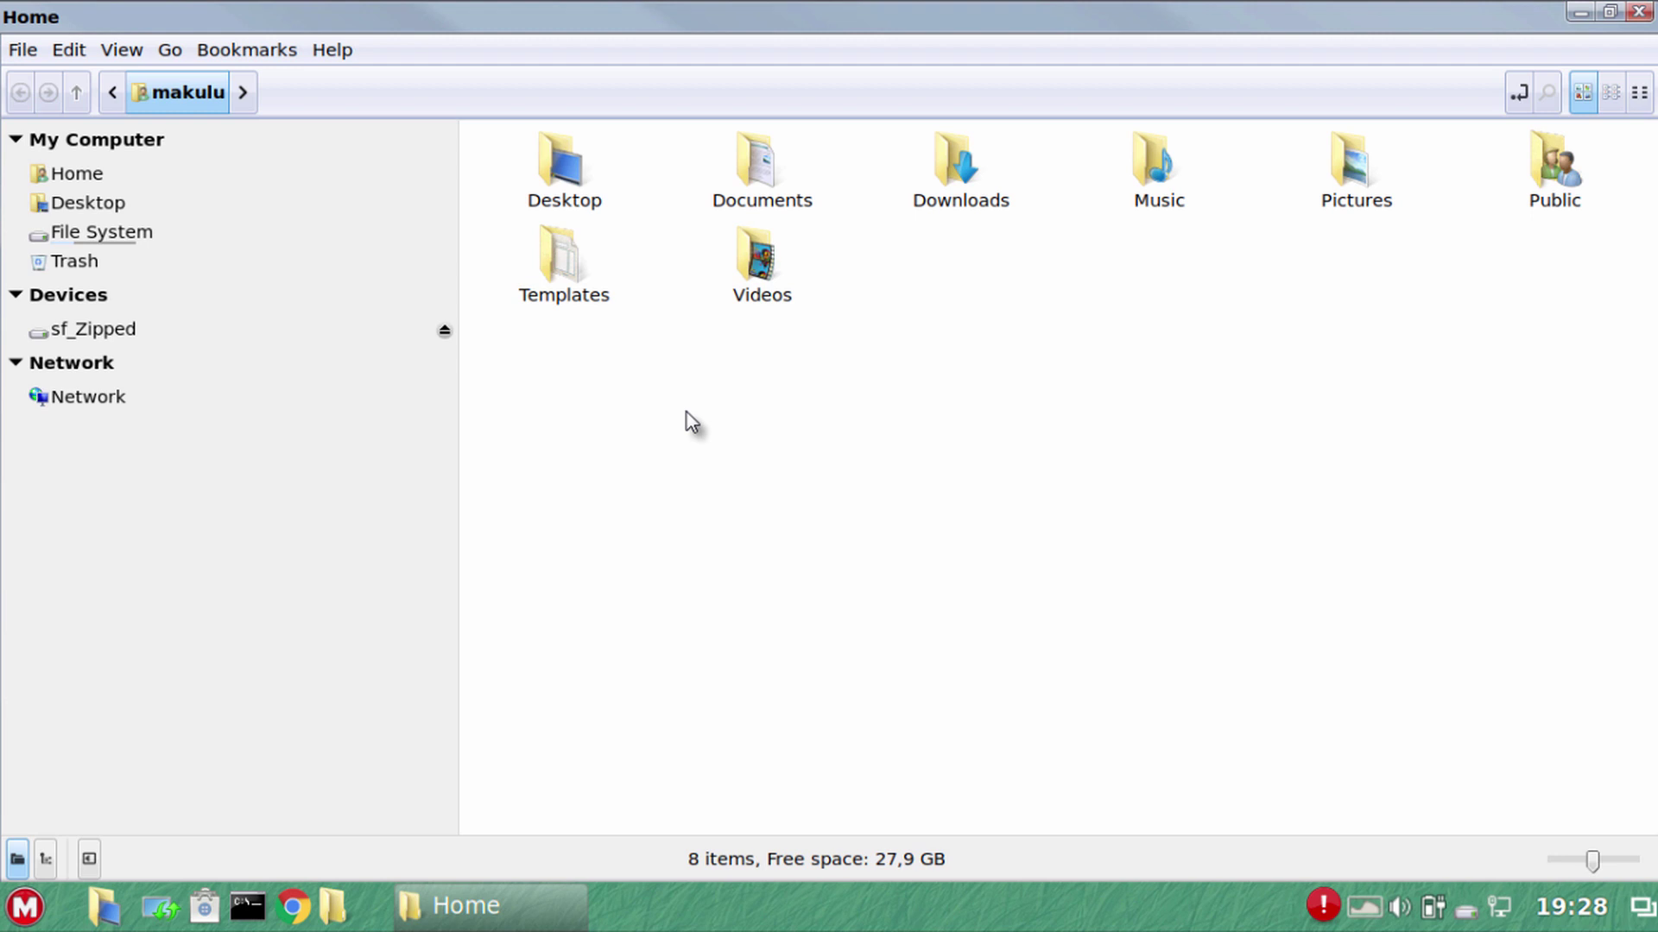
left_click(1637, 11)
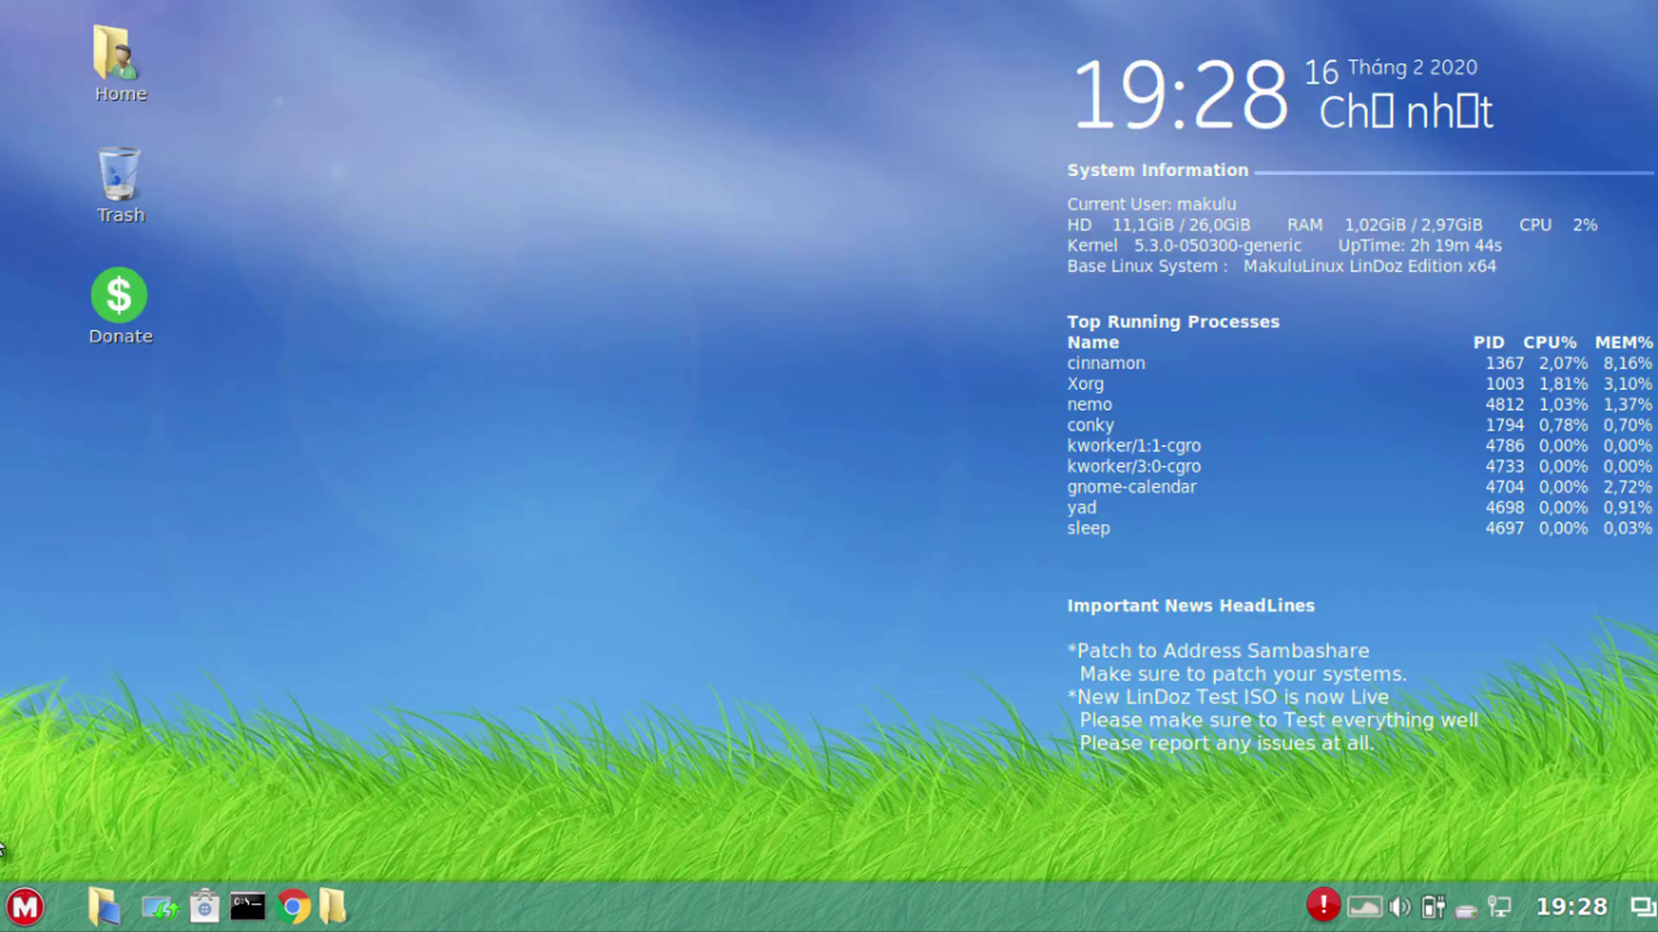
View the launcher's favorite applications and the contents of the Home folder, closing each again
left_click(23, 920)
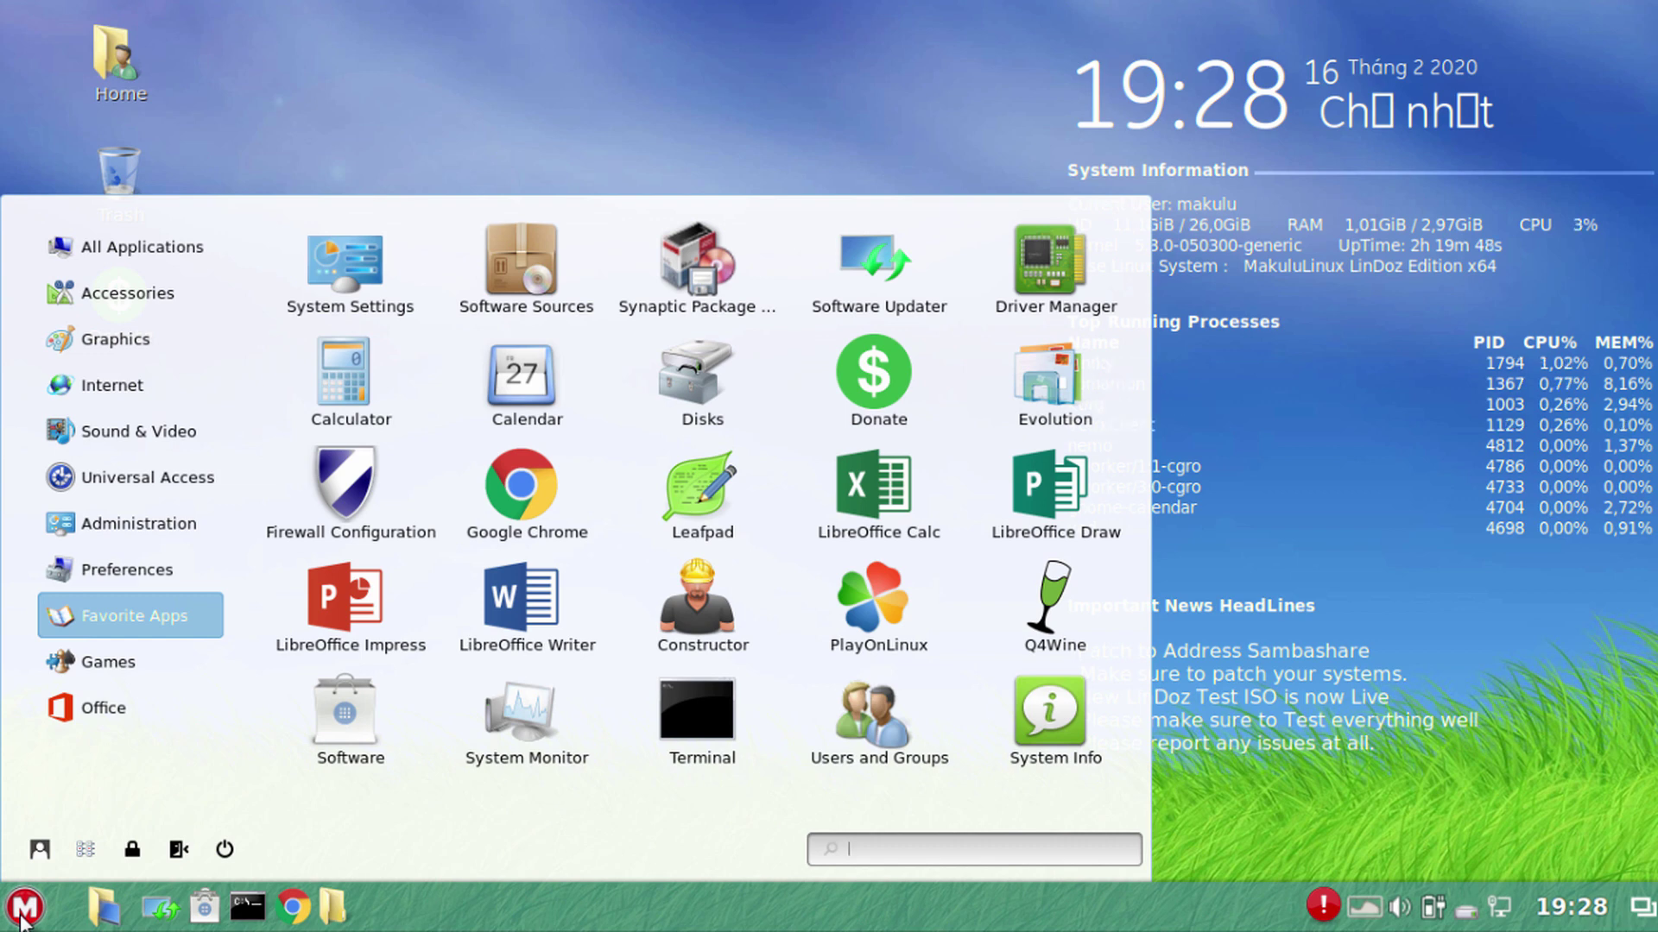
left_click(24, 920)
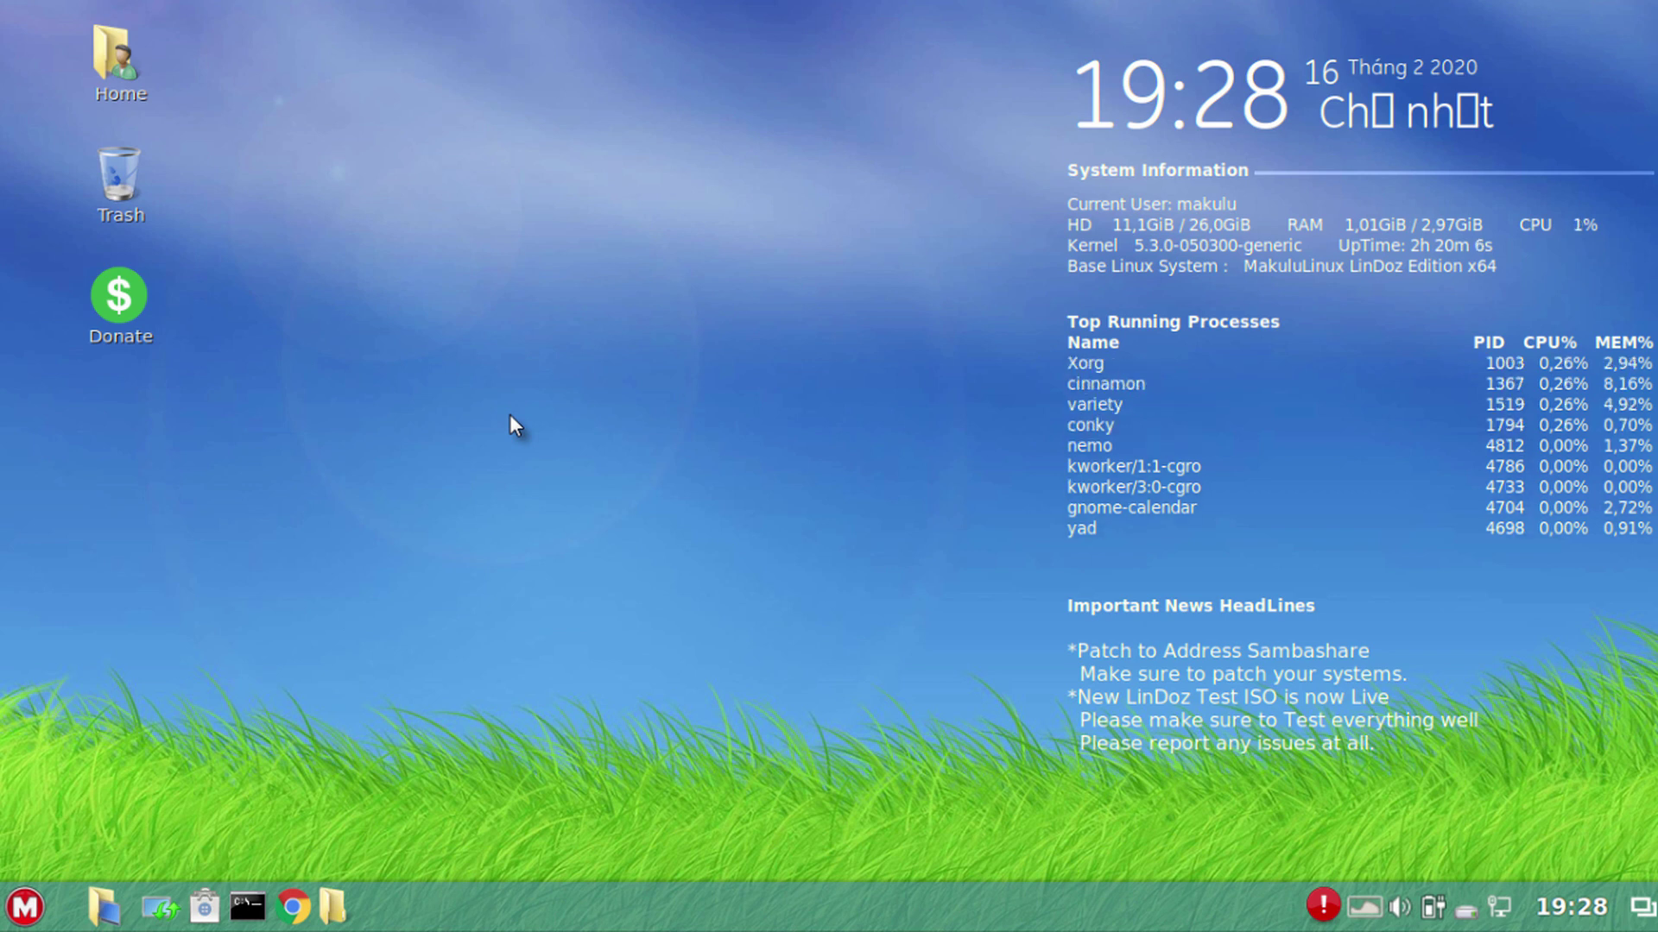
left_click(25, 907)
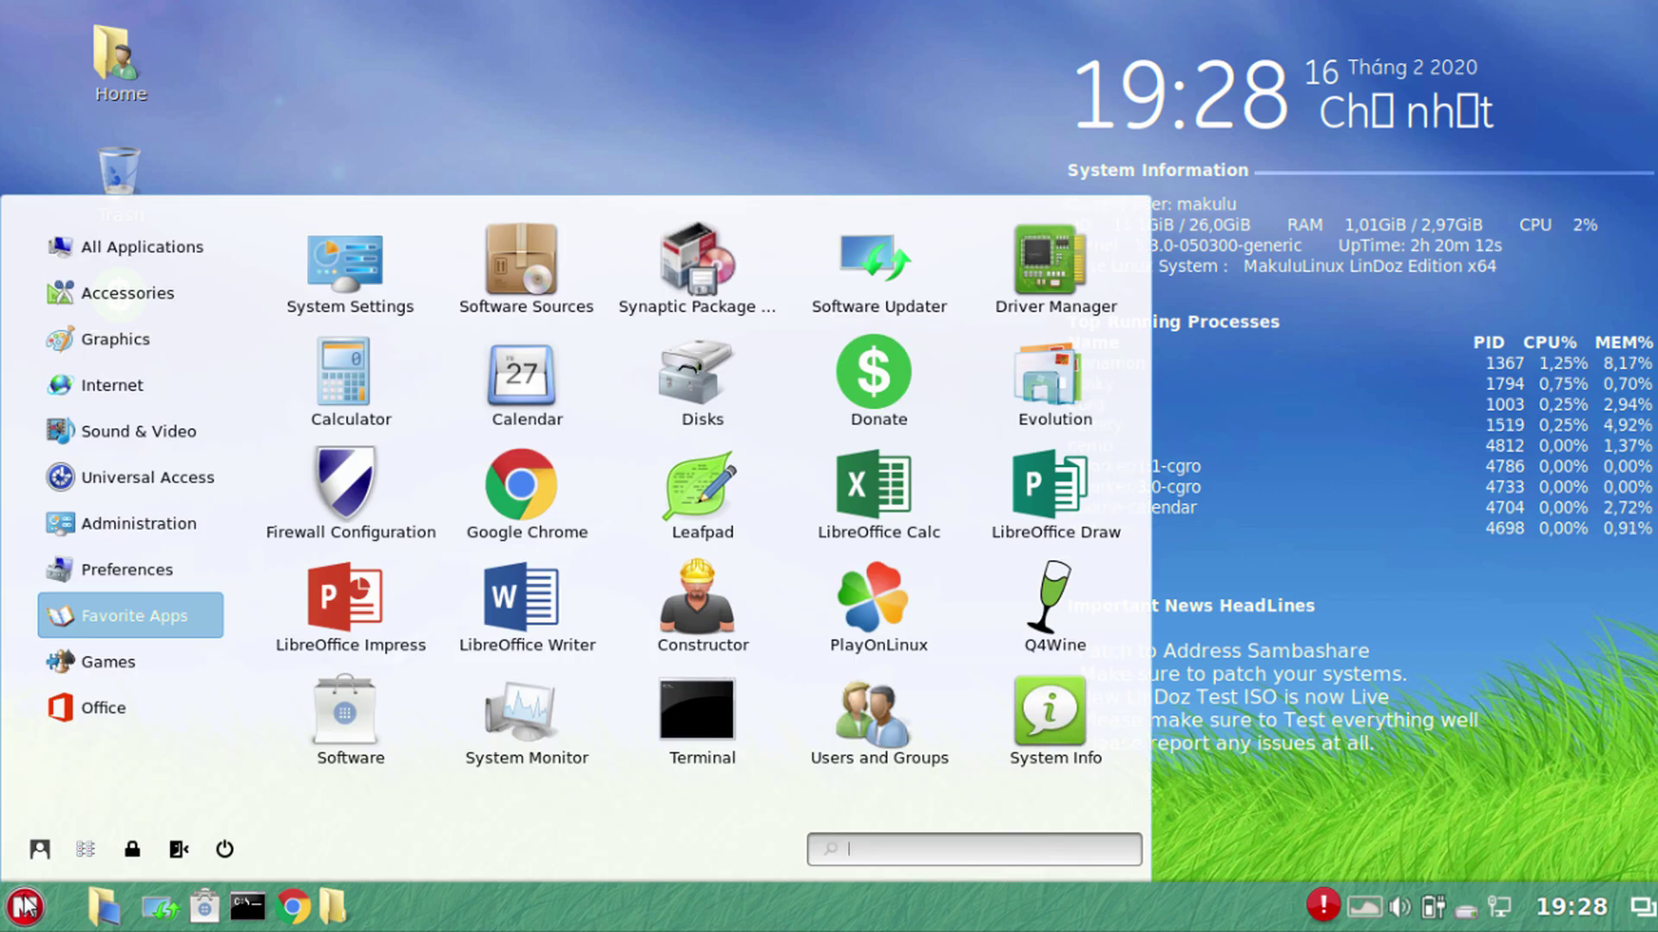
left_click(26, 905)
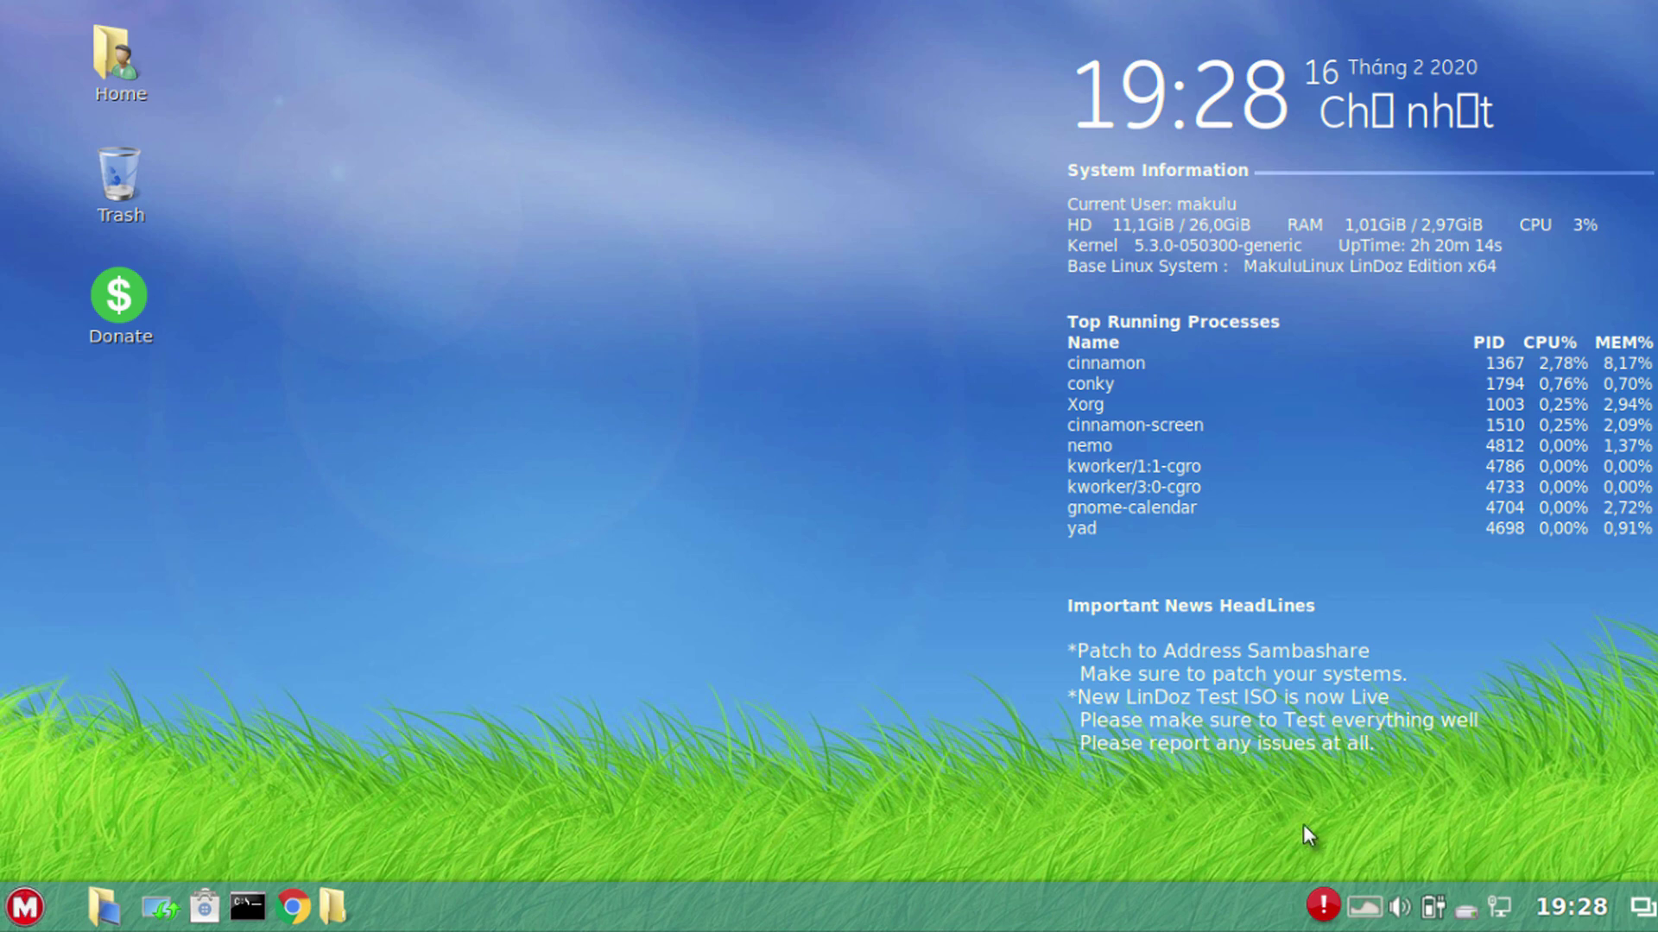
left_click(332, 906)
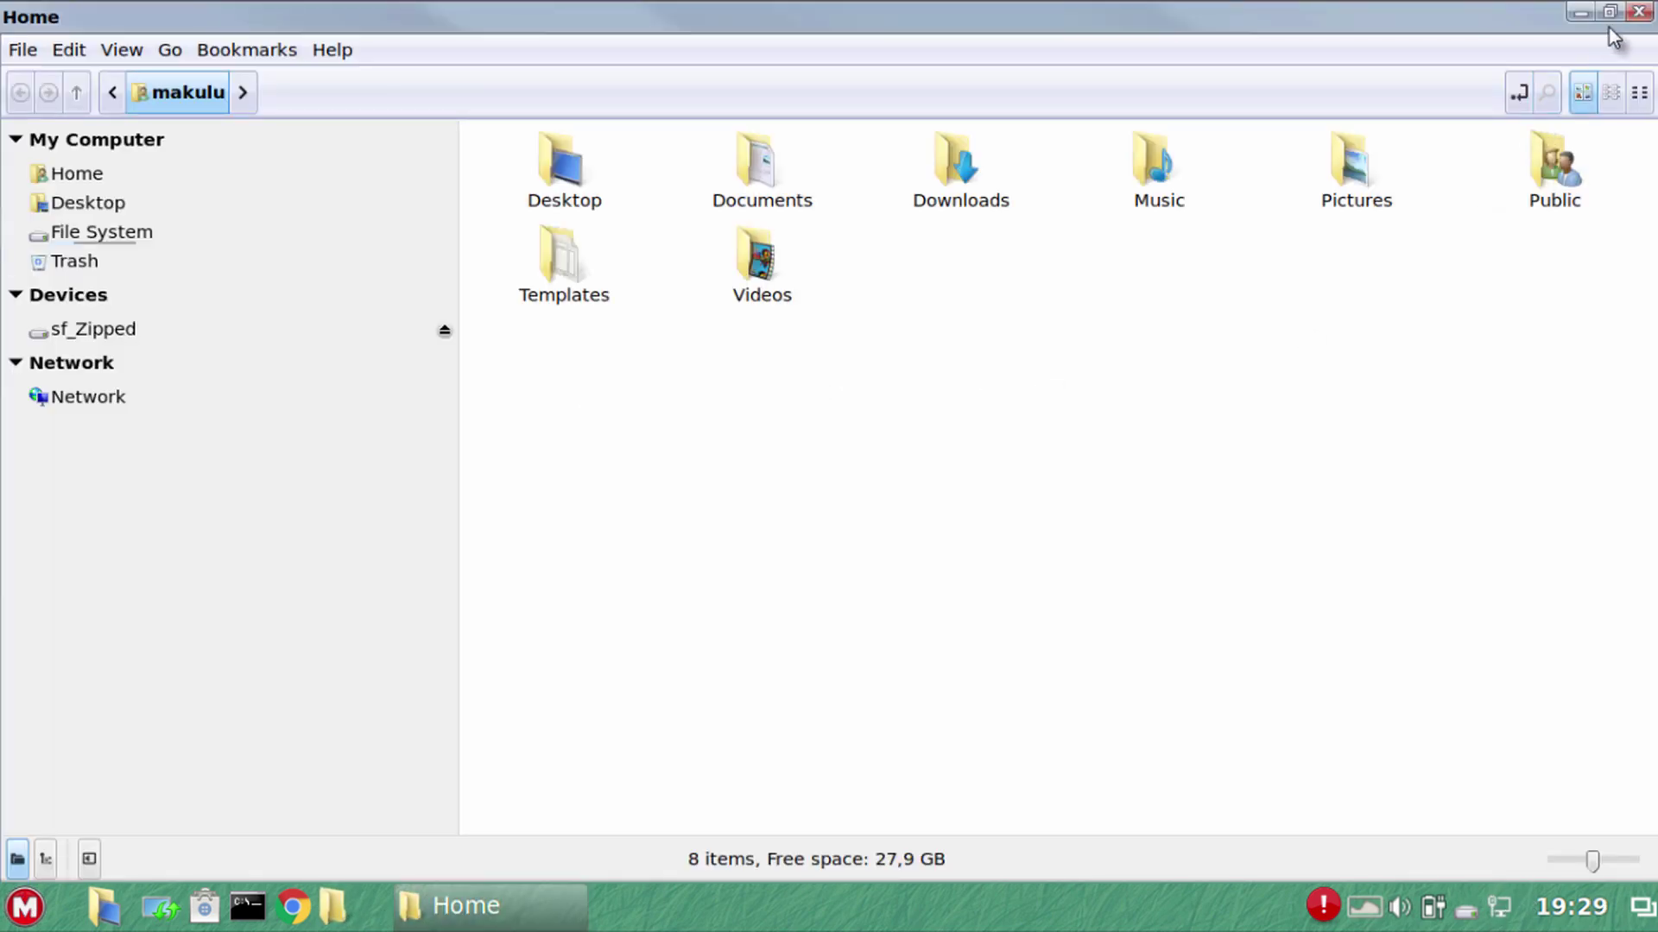
left_click(1637, 11)
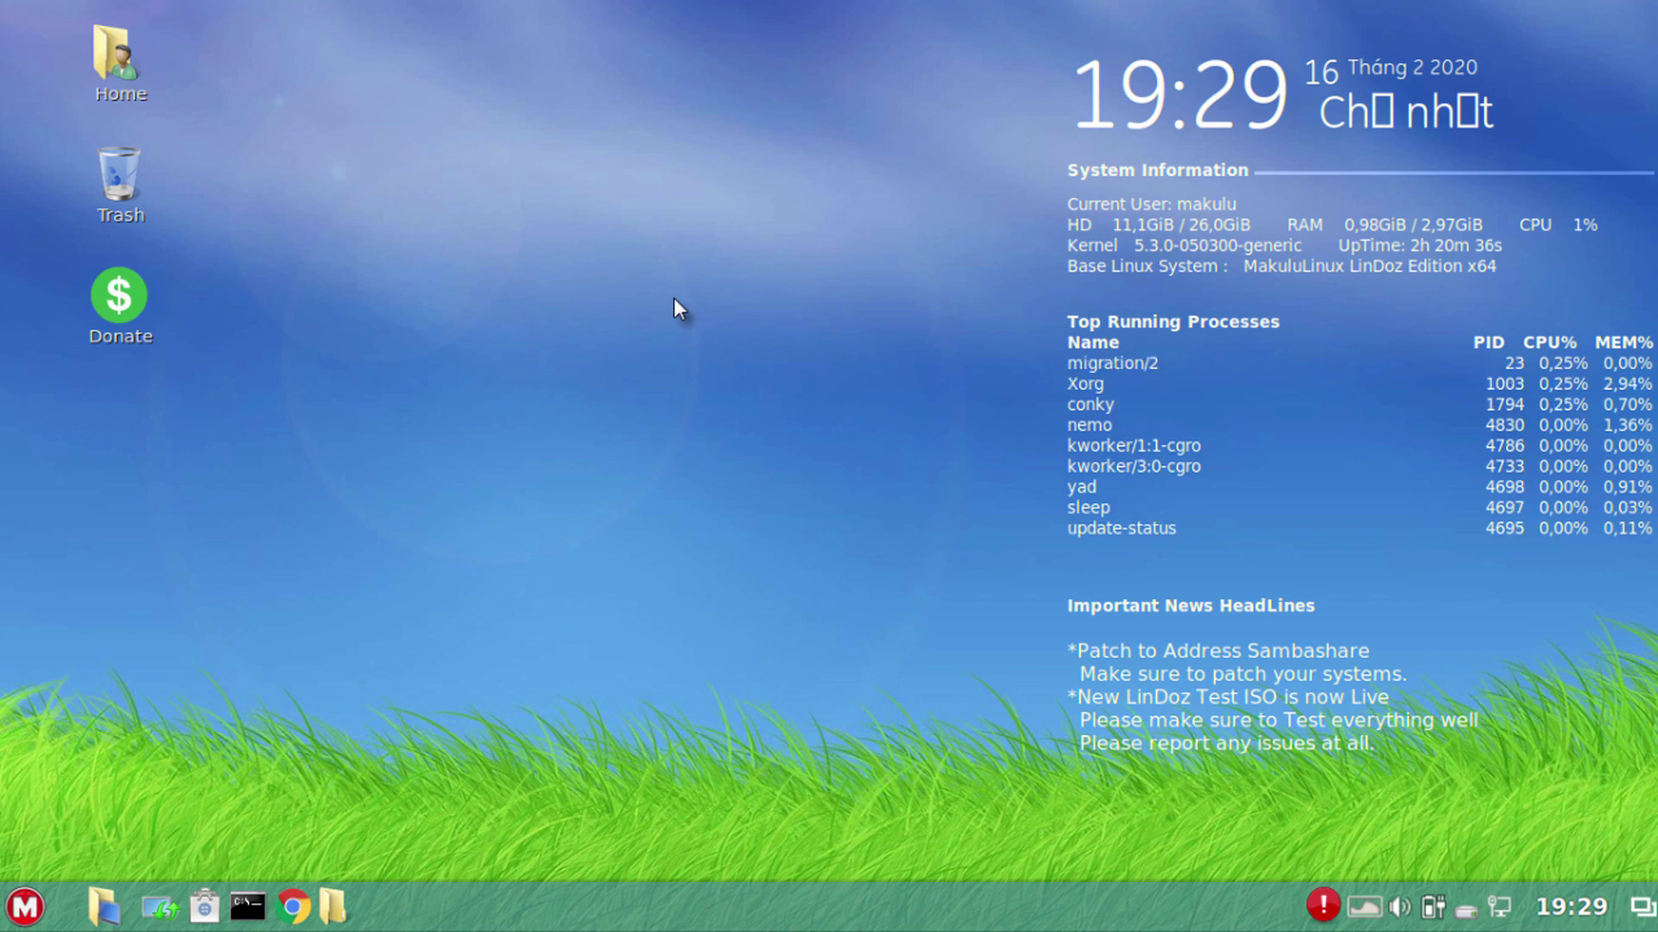
View the desktop clock options from the desktop's context options and close them
right_click(556, 252)
left_click(608, 410)
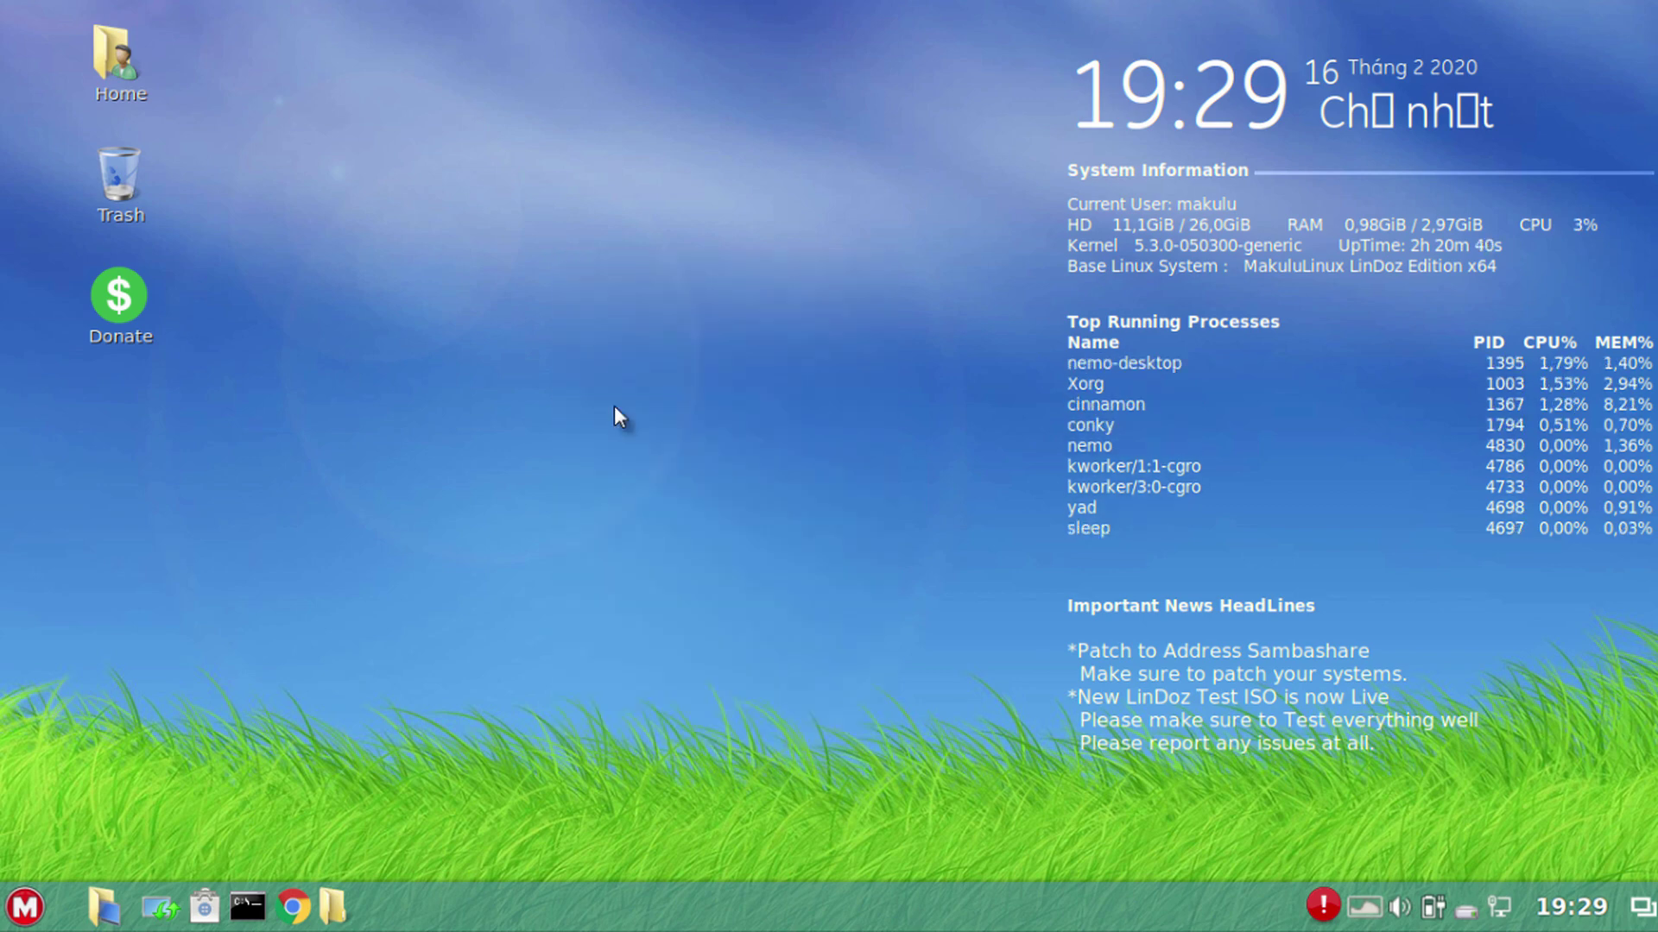
left_click(887, 50)
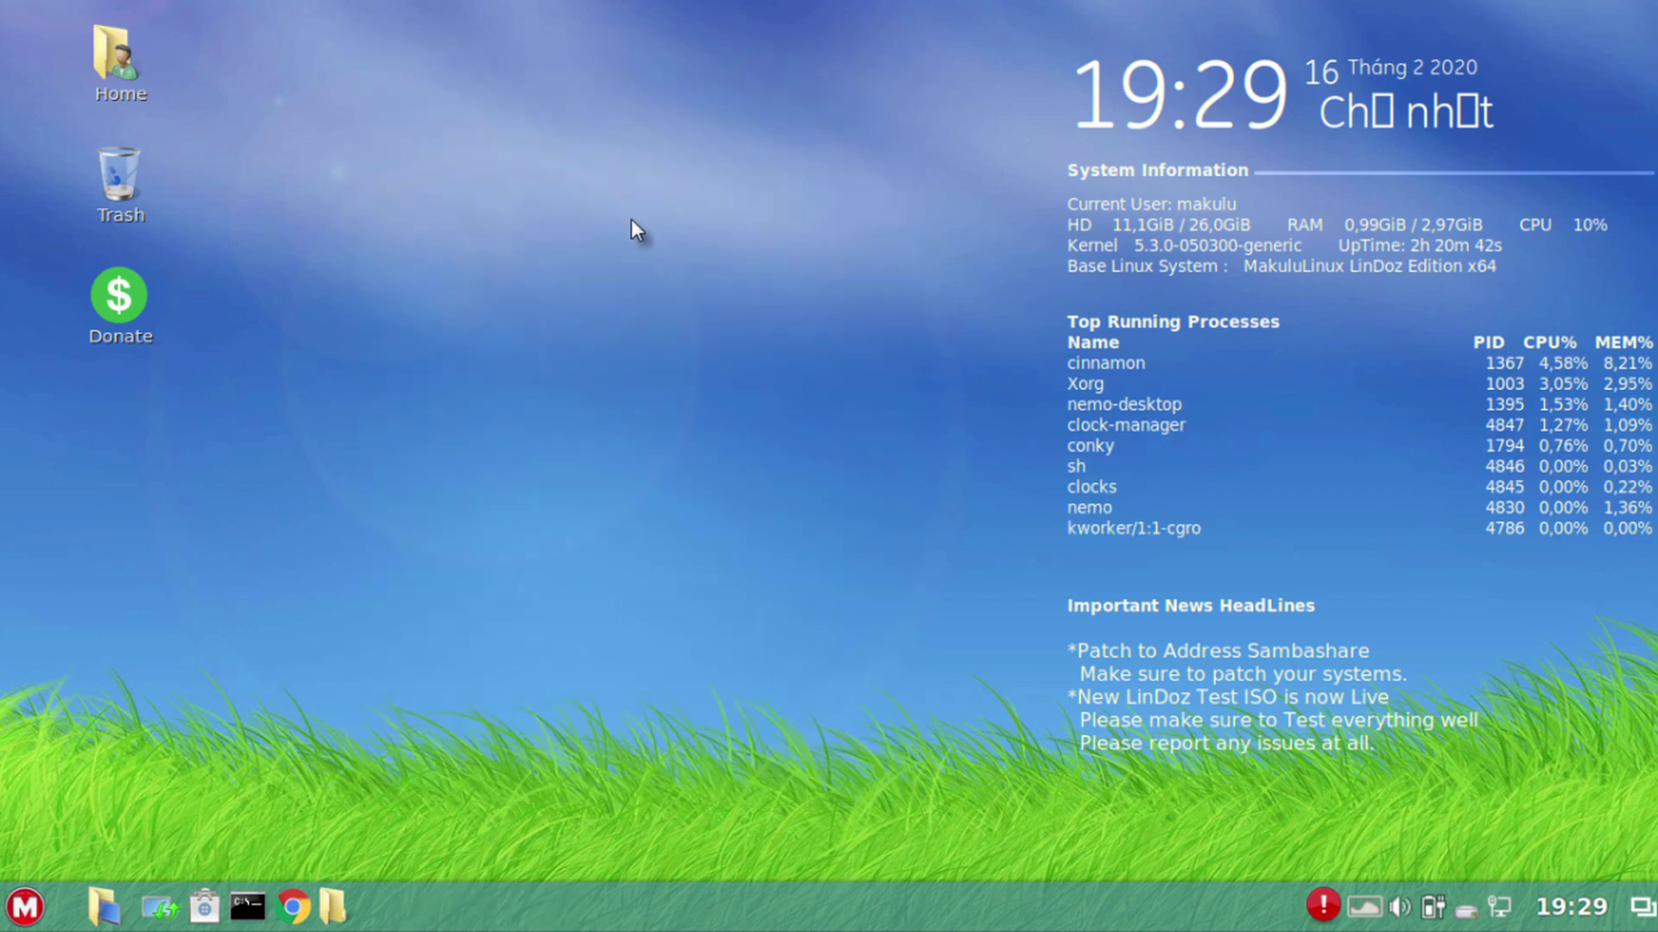
View the Windows-style themes offered in the Makulu Theme Manager and close it without selecting one
right_click(630, 220)
left_click(727, 539)
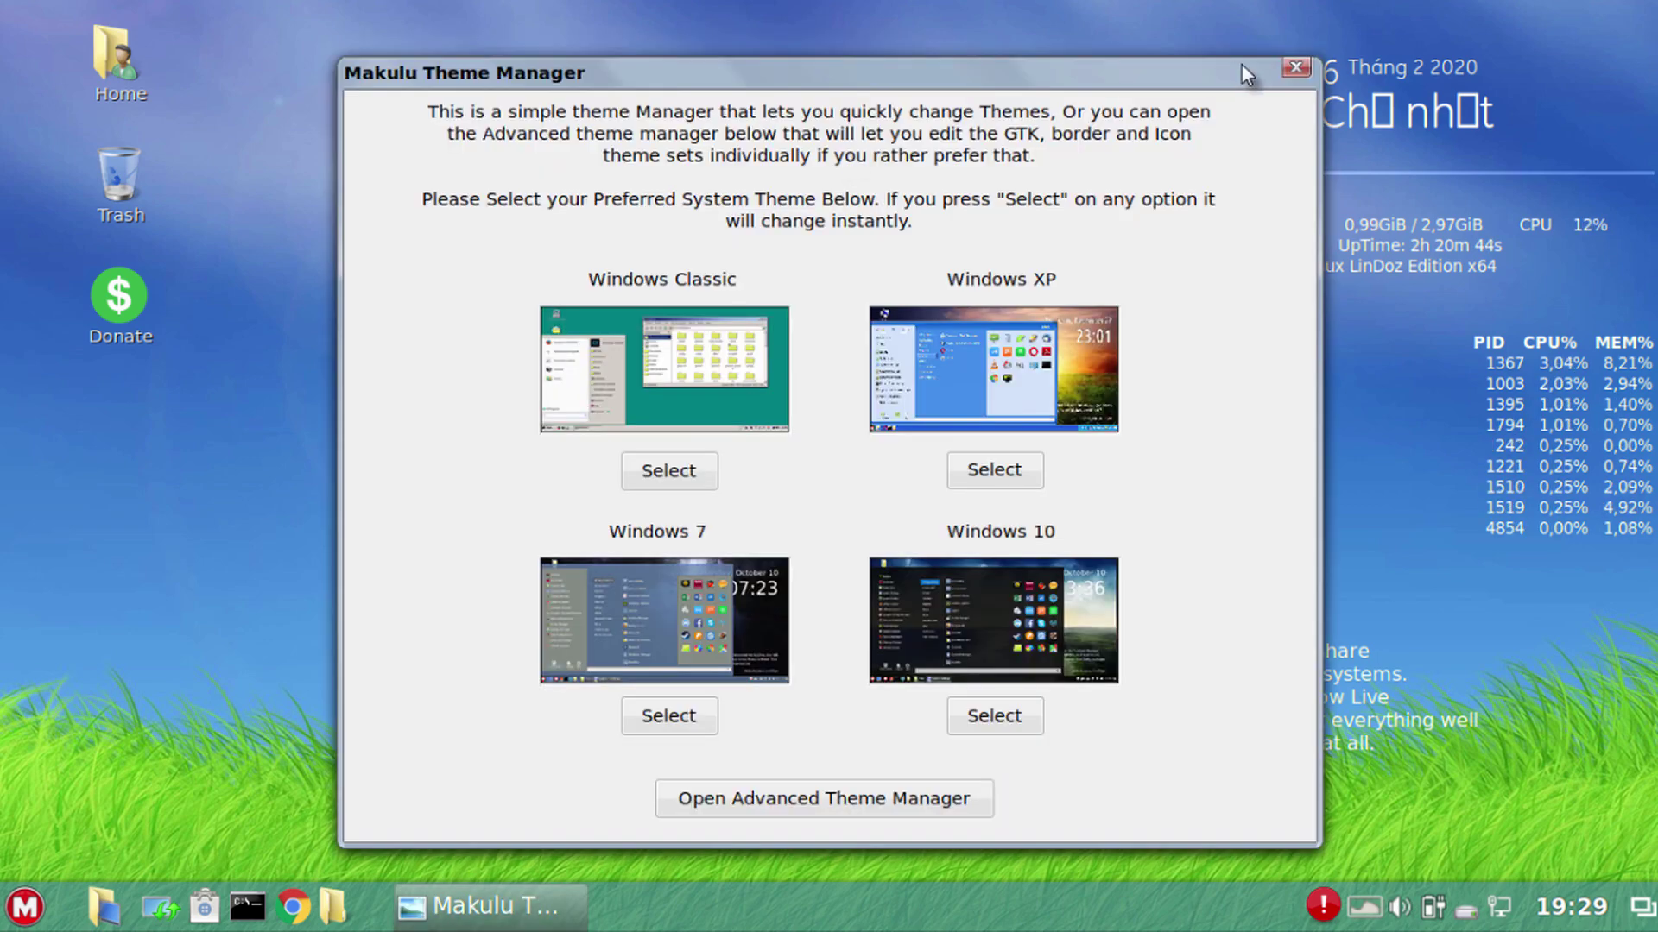
left_click(1303, 62)
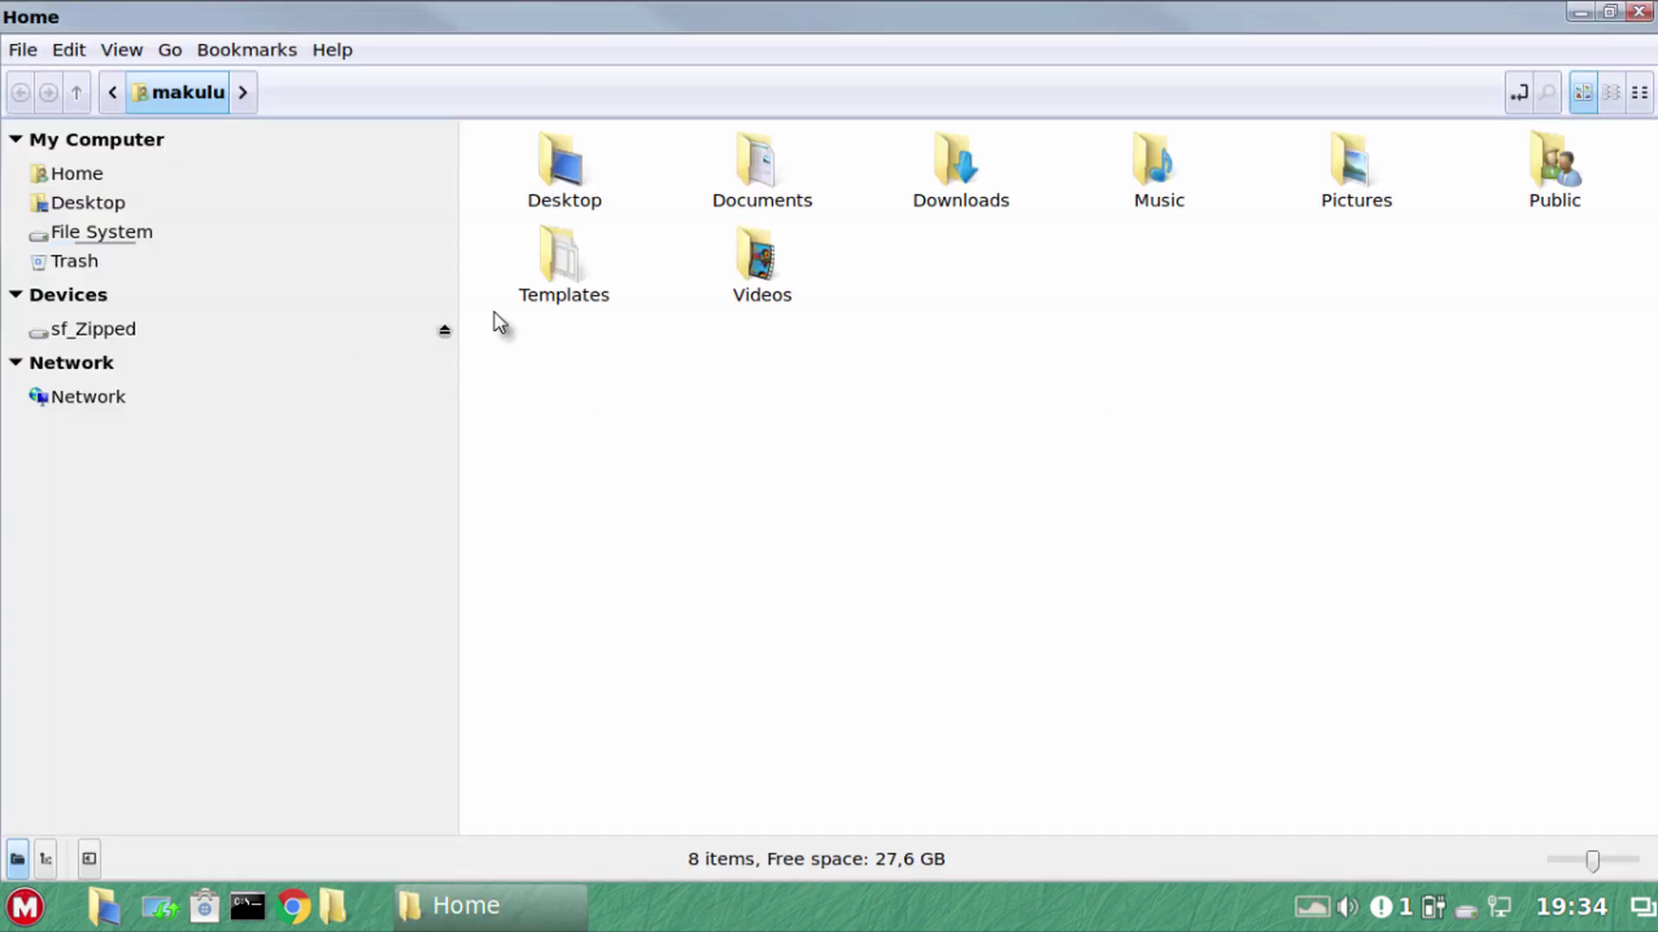
Close the Home folder and briefly view the desktop's context options and the launcher's favorite applications
left_click(1638, 11)
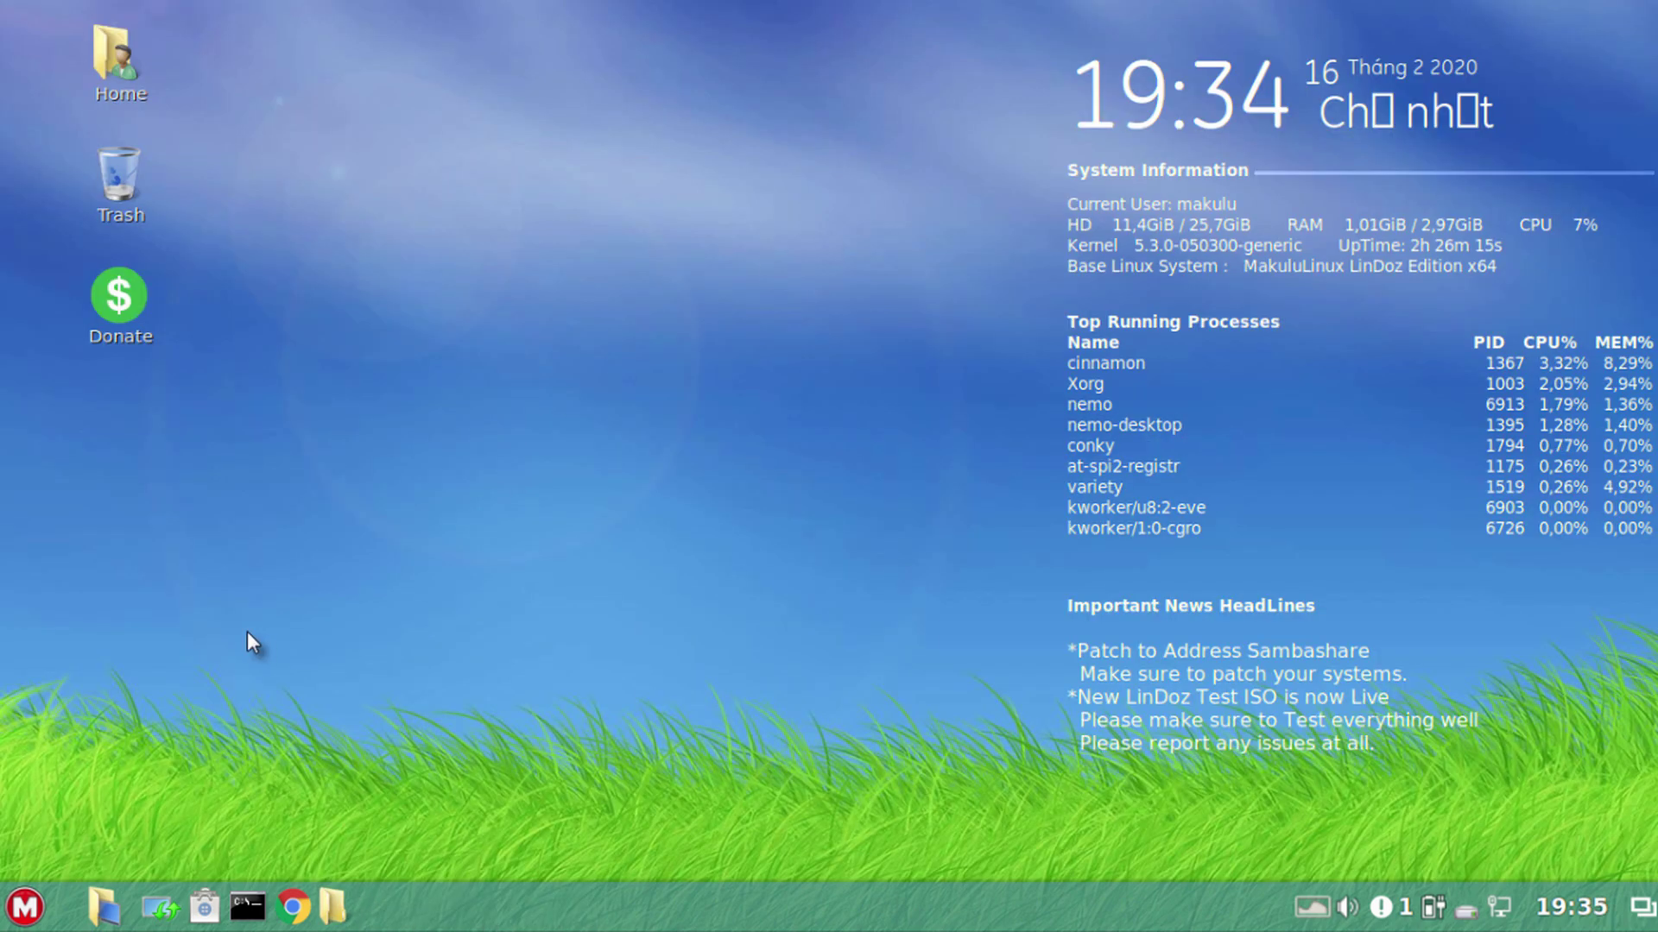
right_click(583, 208)
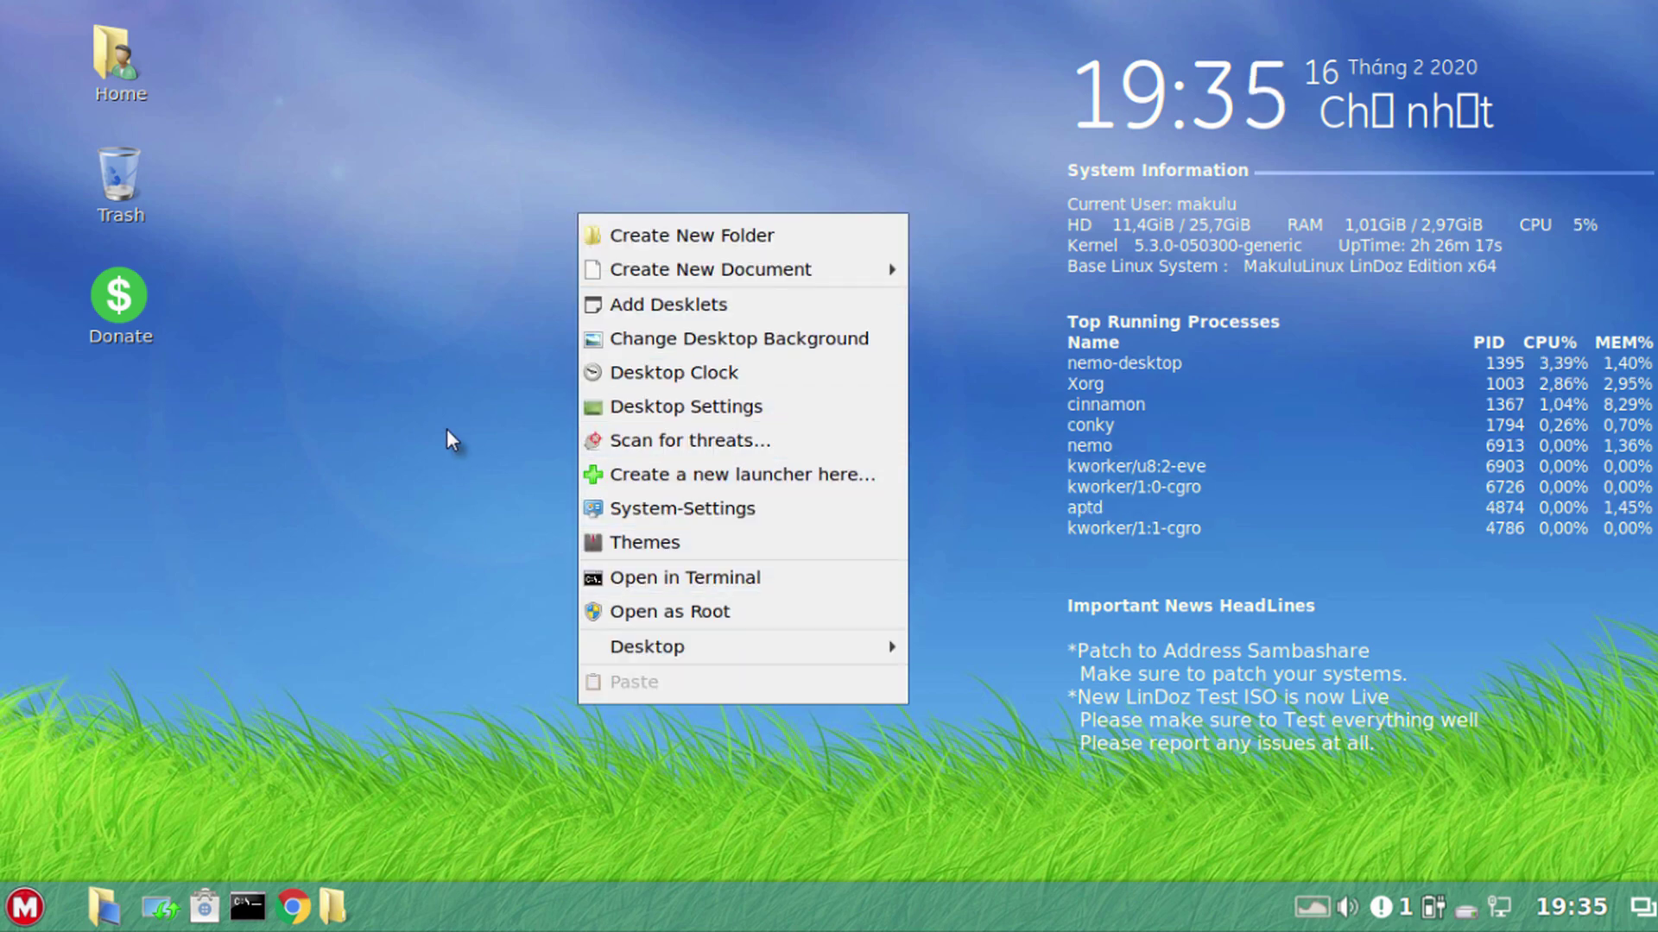
left_click(475, 521)
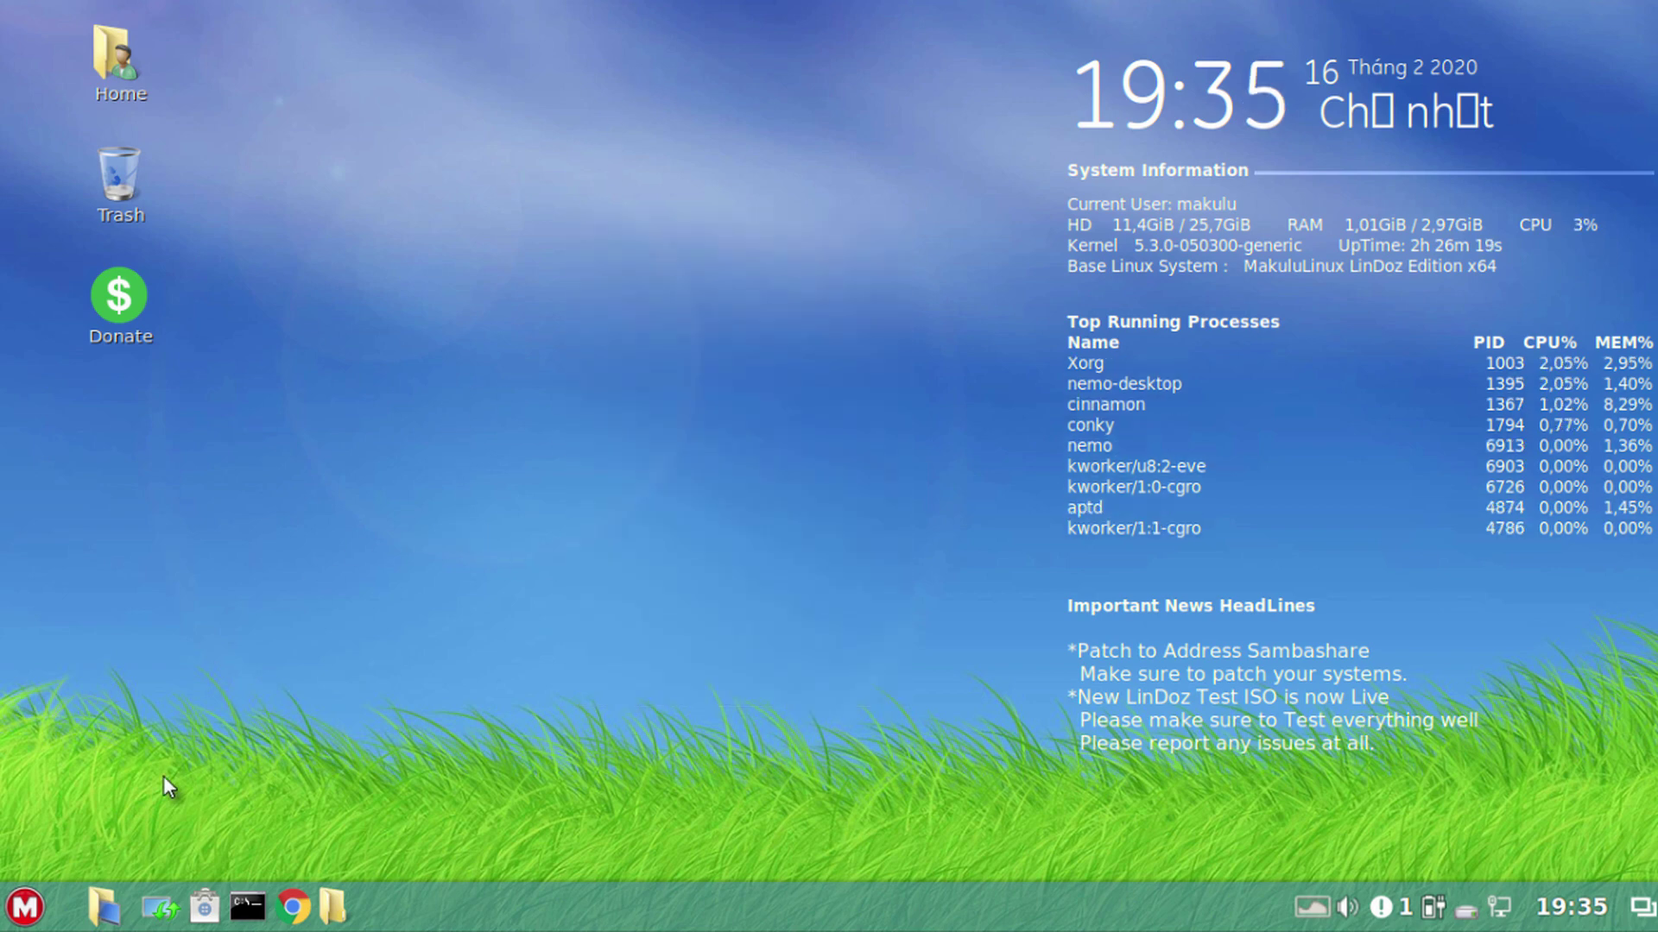
left_click(24, 907)
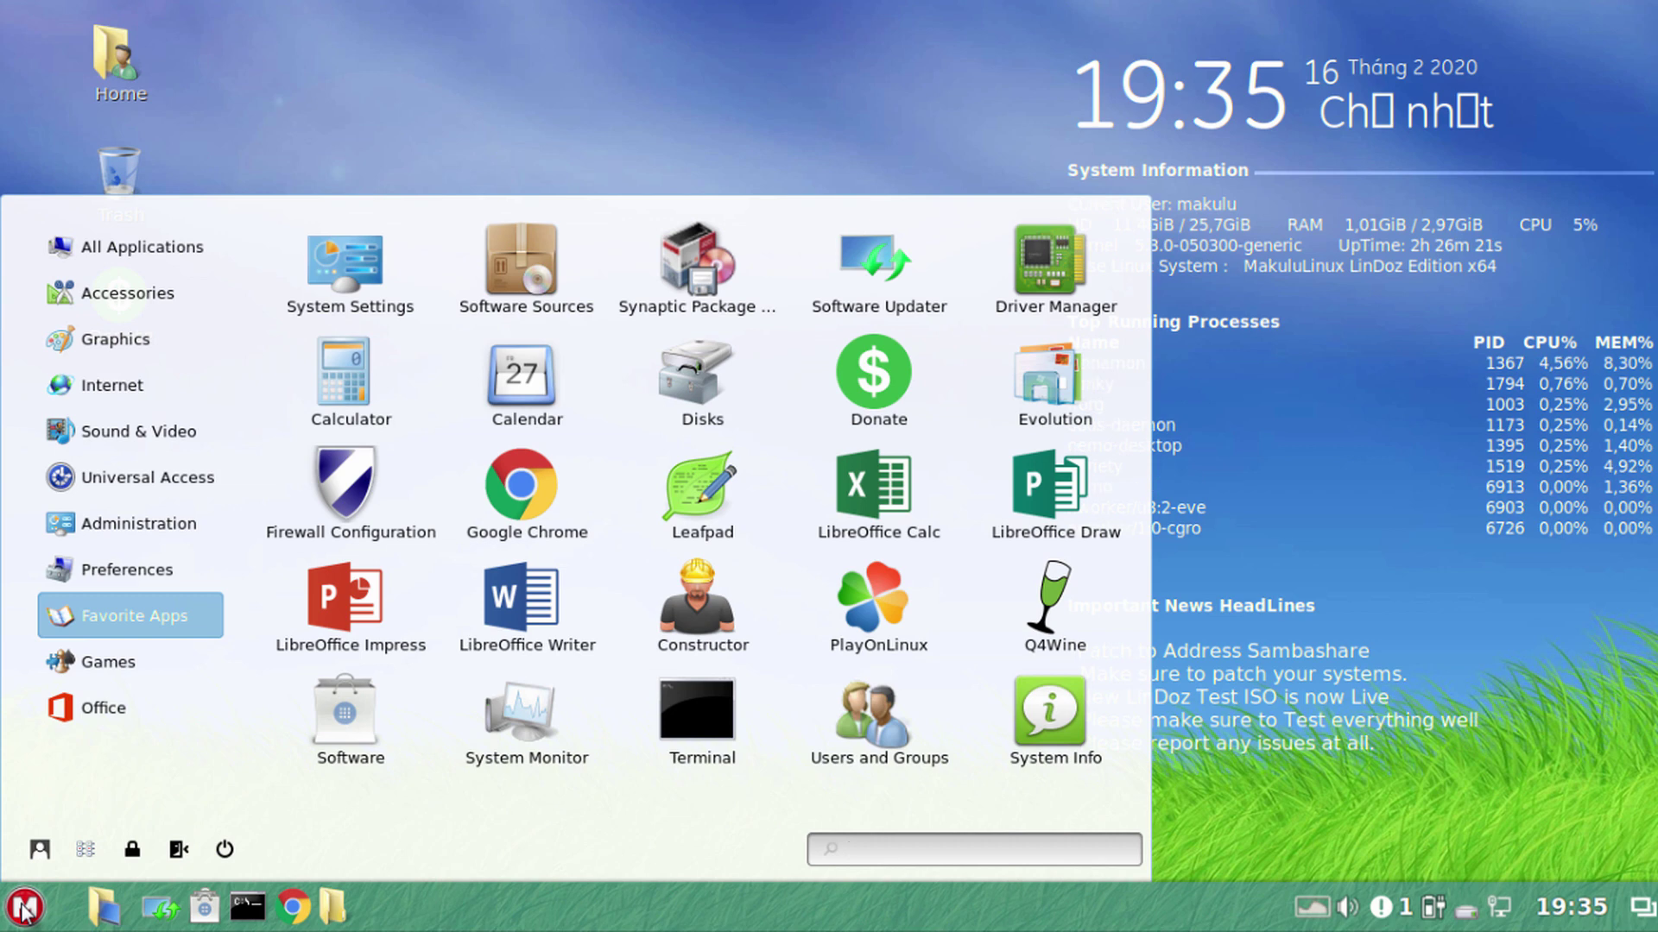
left_click(24, 907)
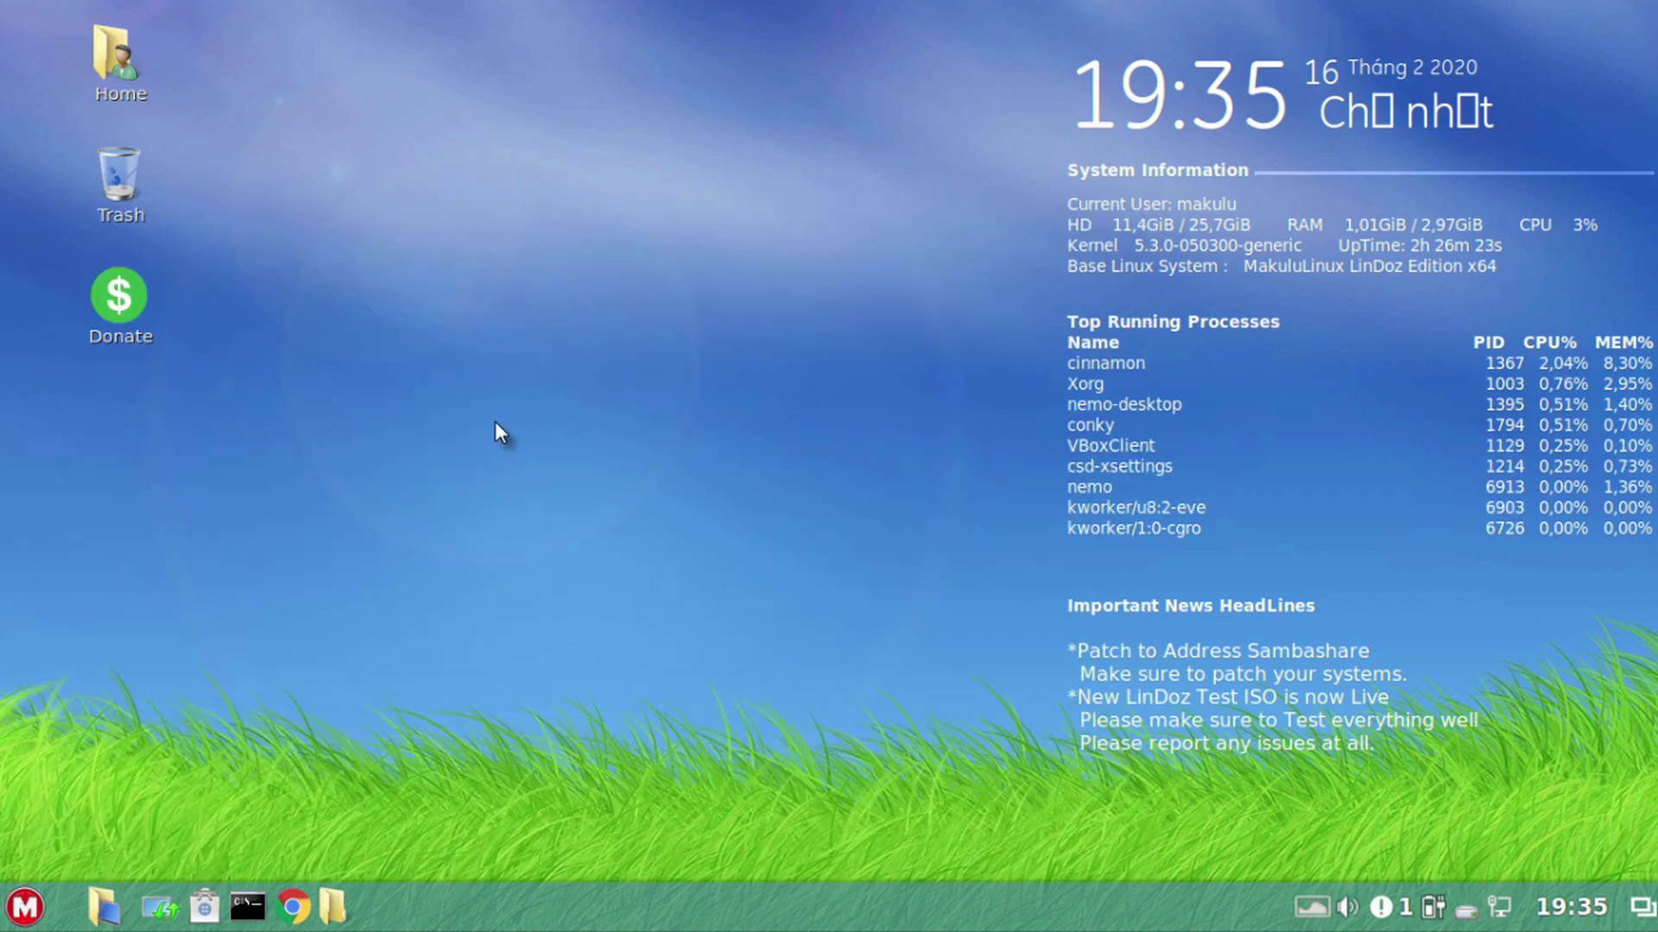
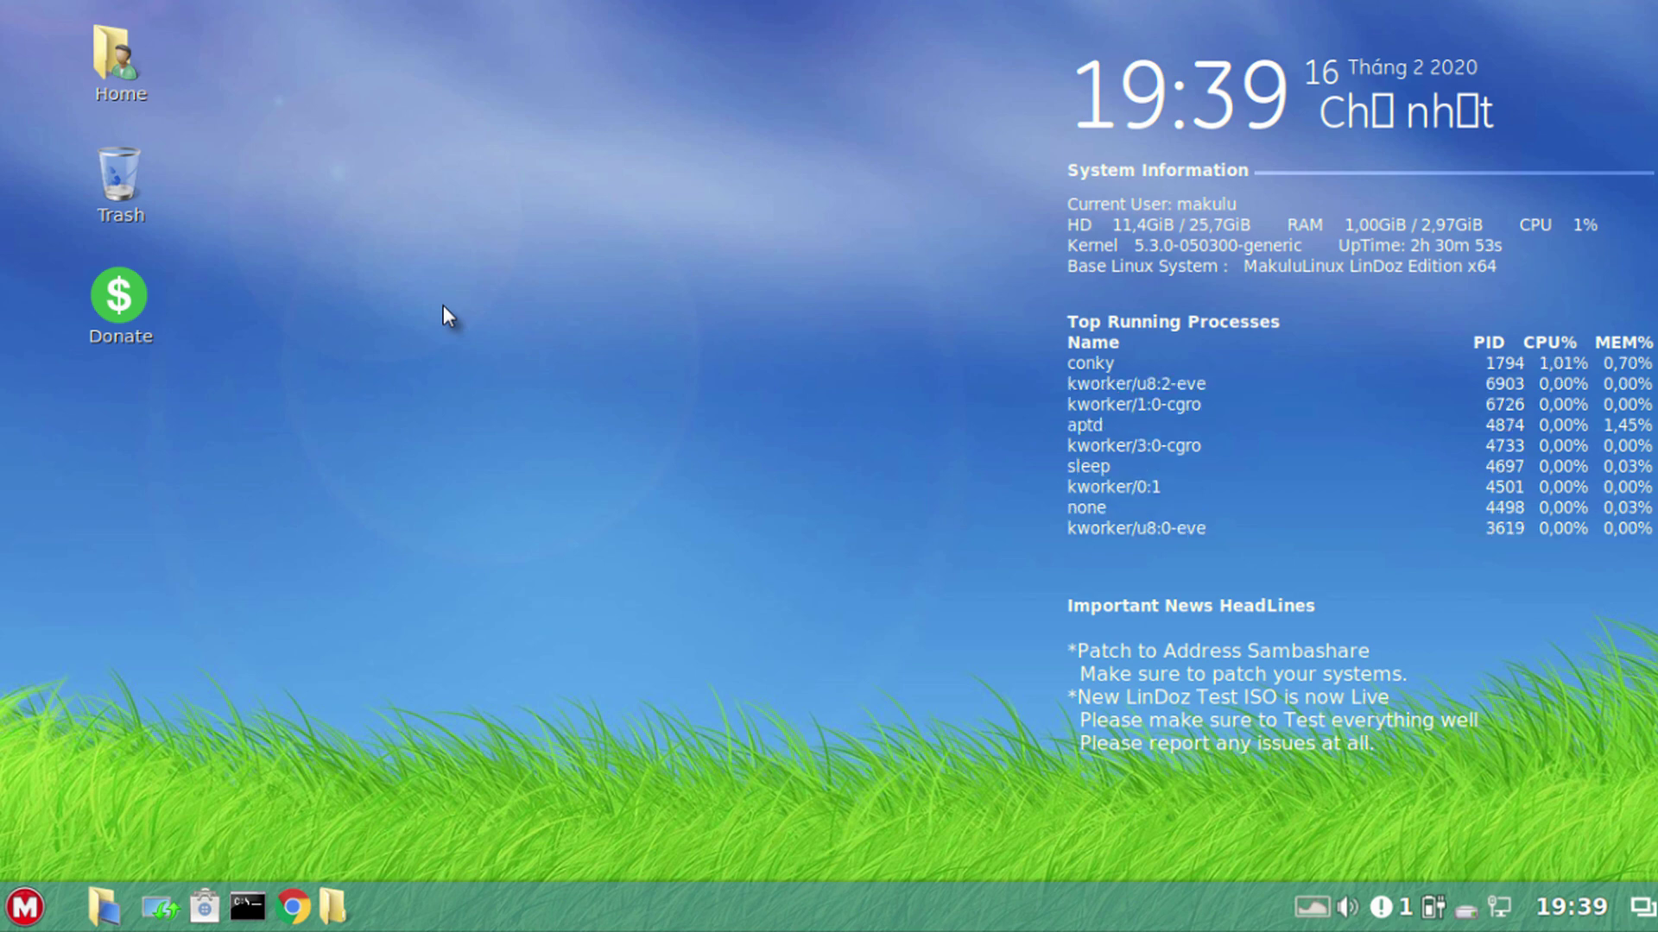
left_click(112, 298)
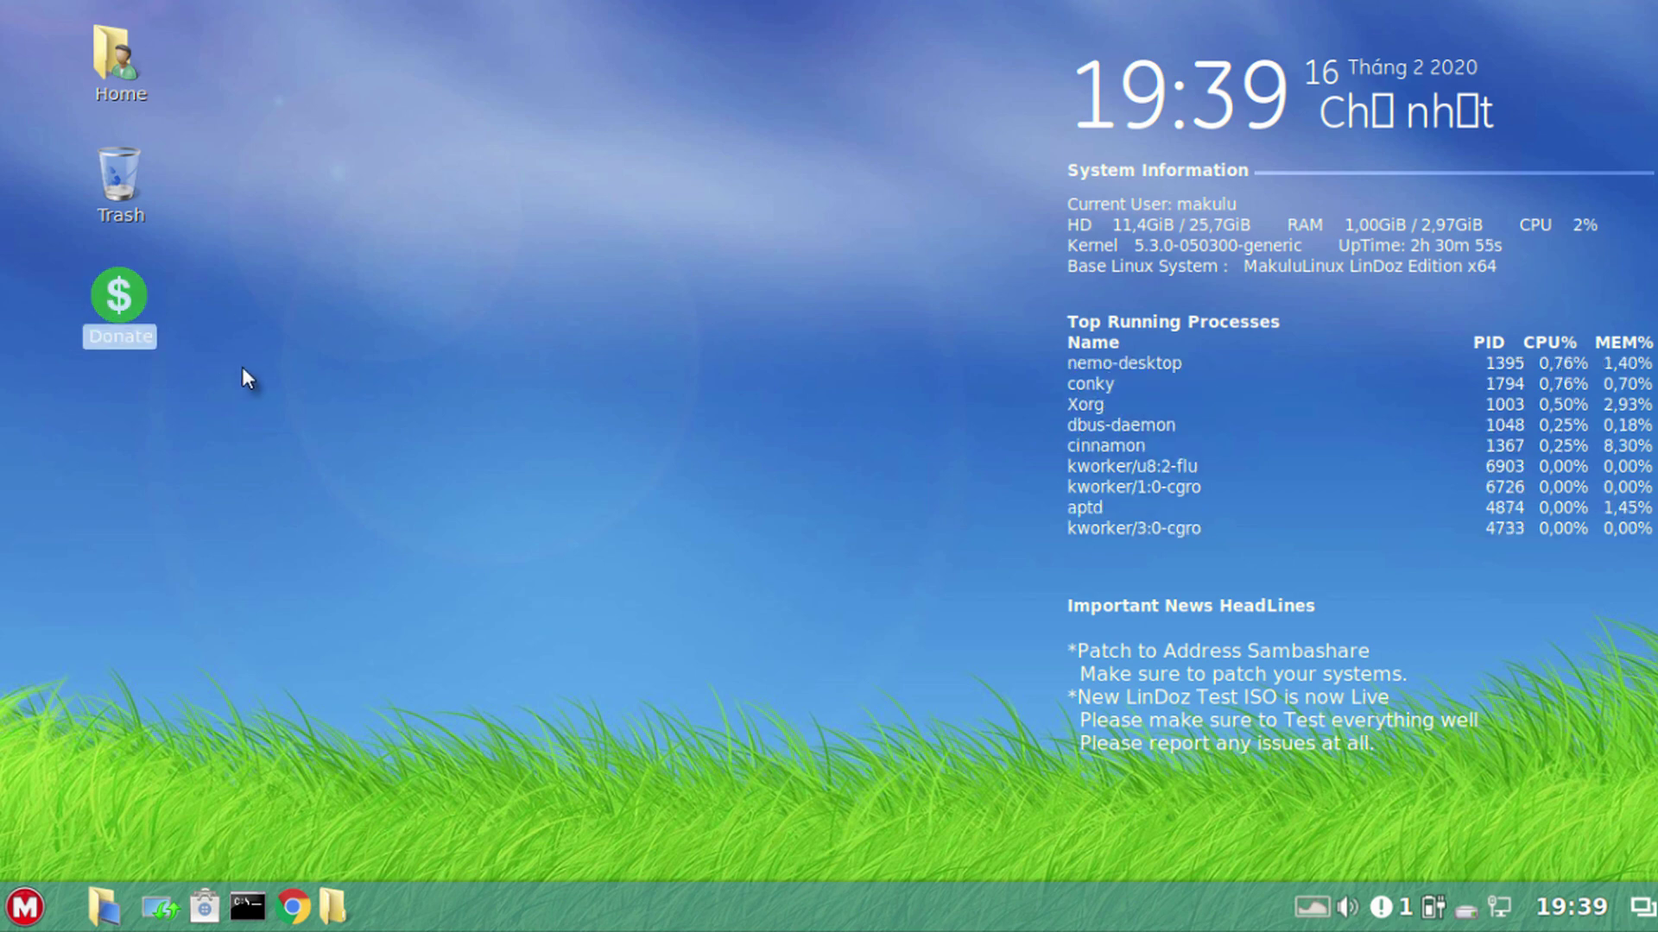
left_click(26, 905)
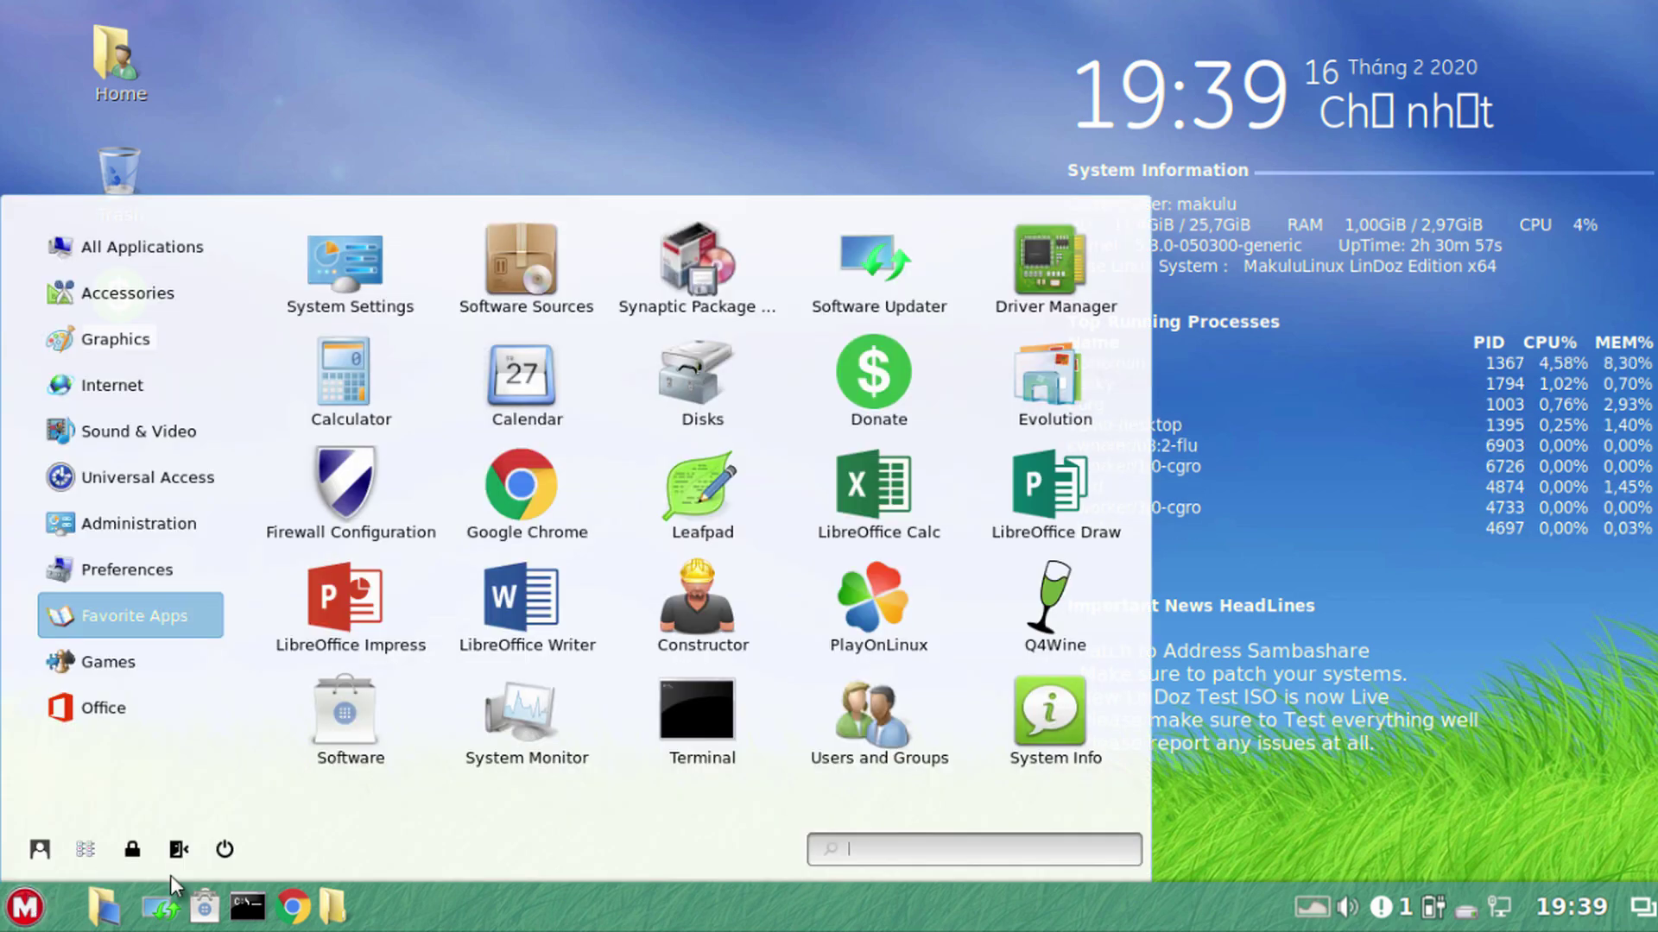
left_click(833, 339)
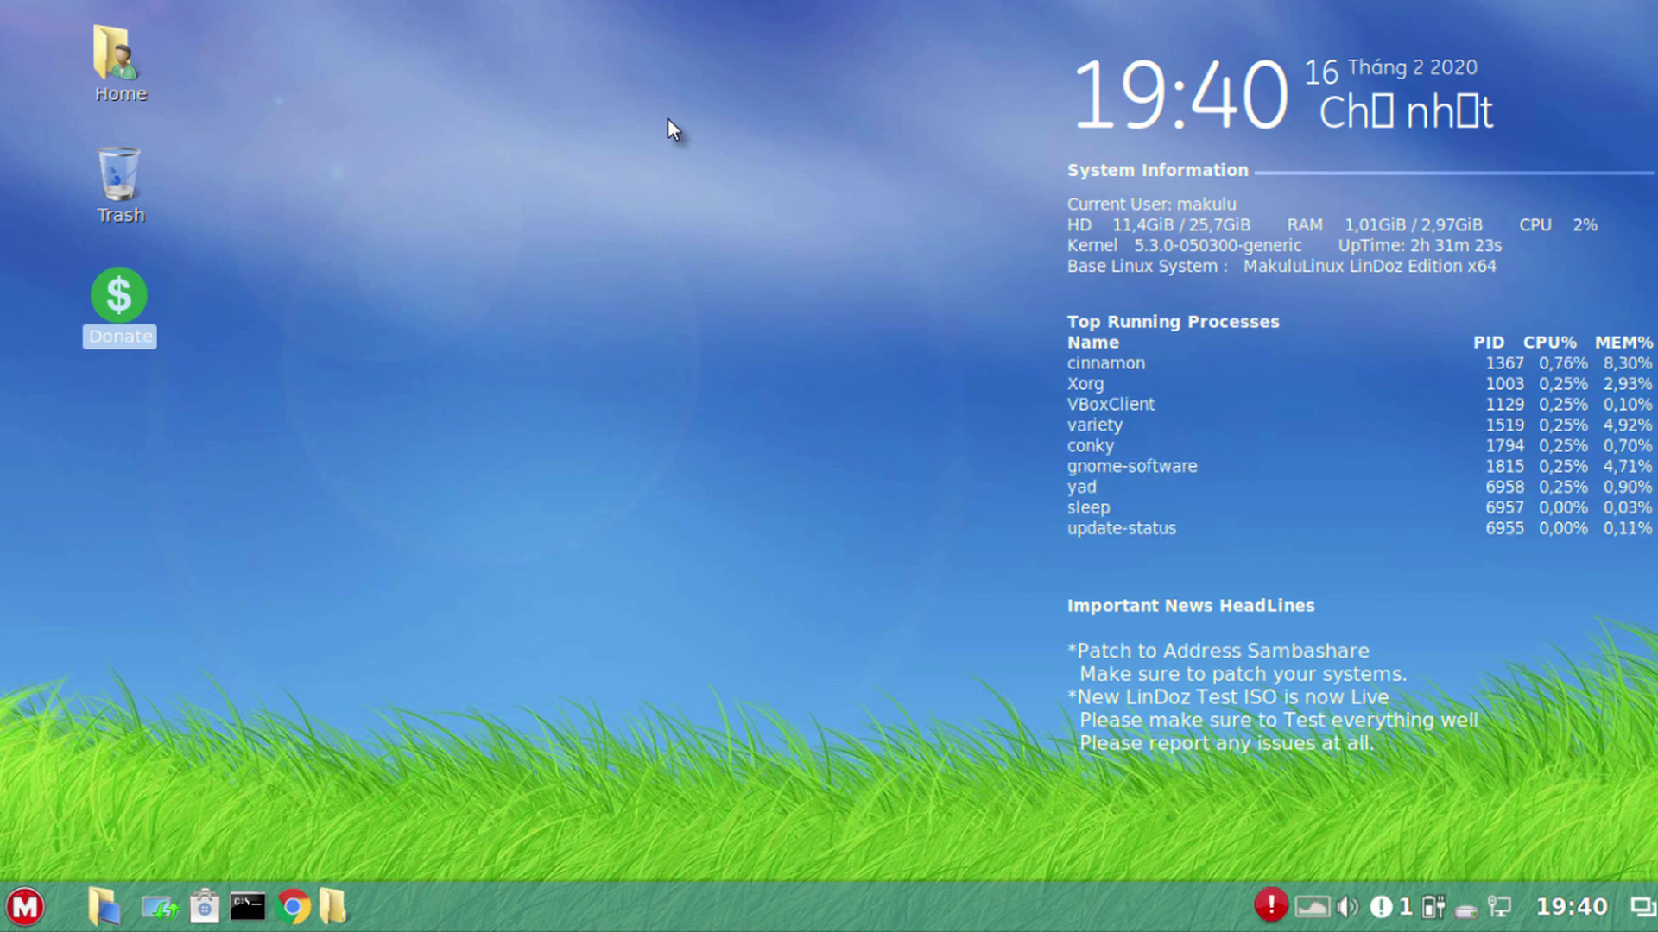
left_click(636, 217)
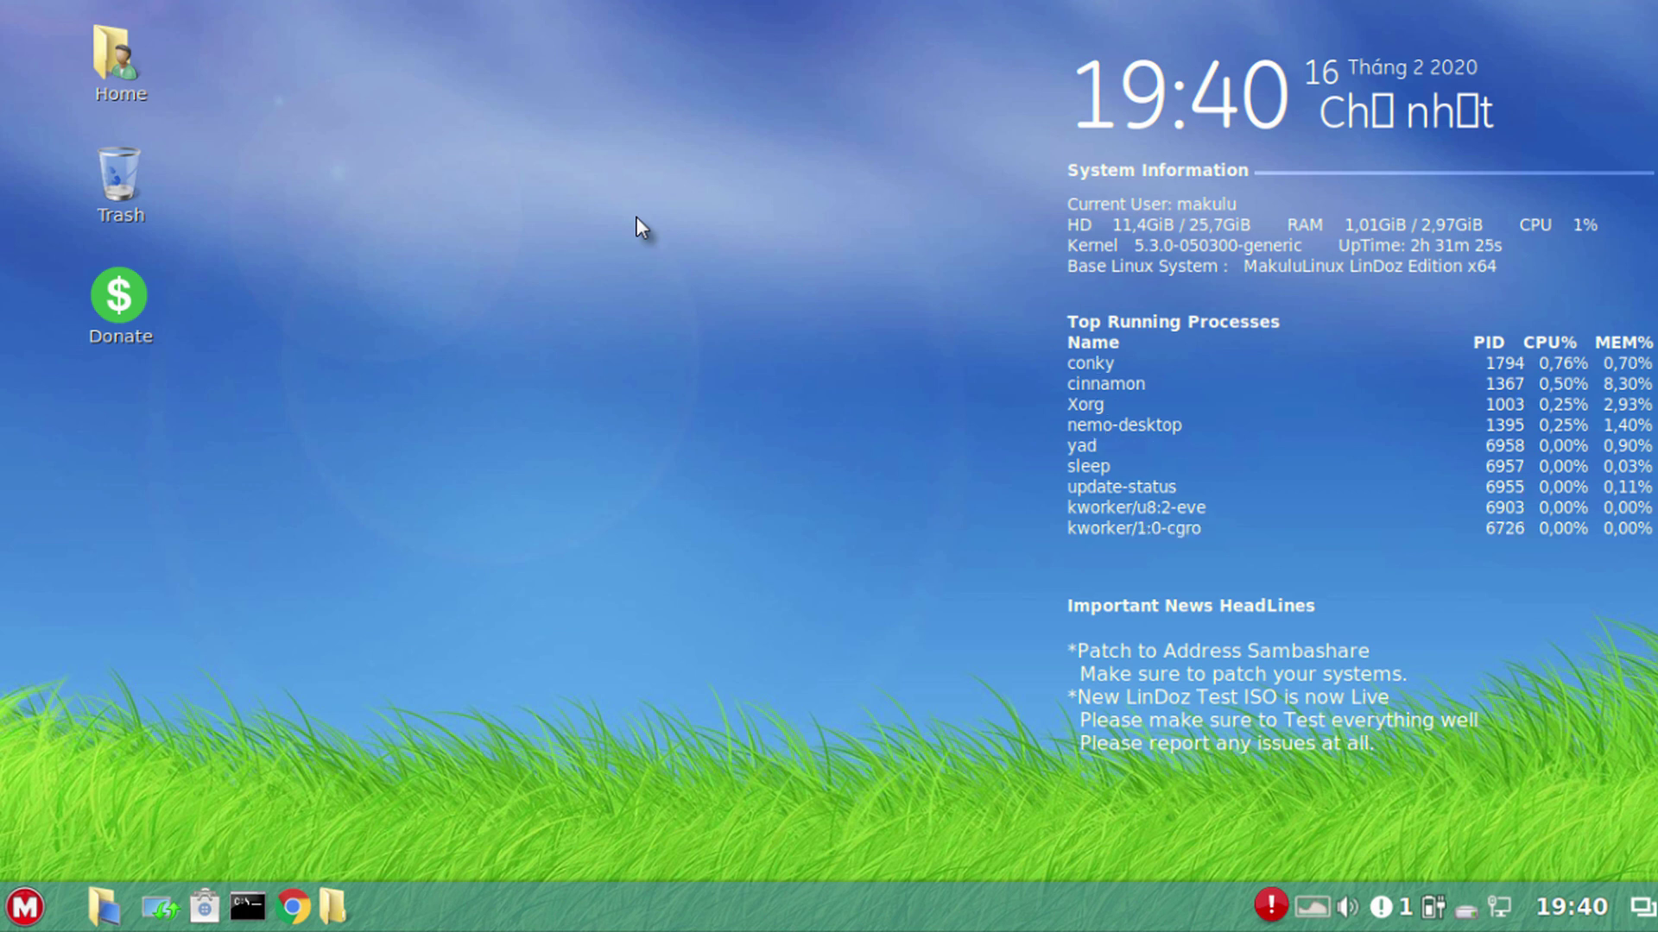